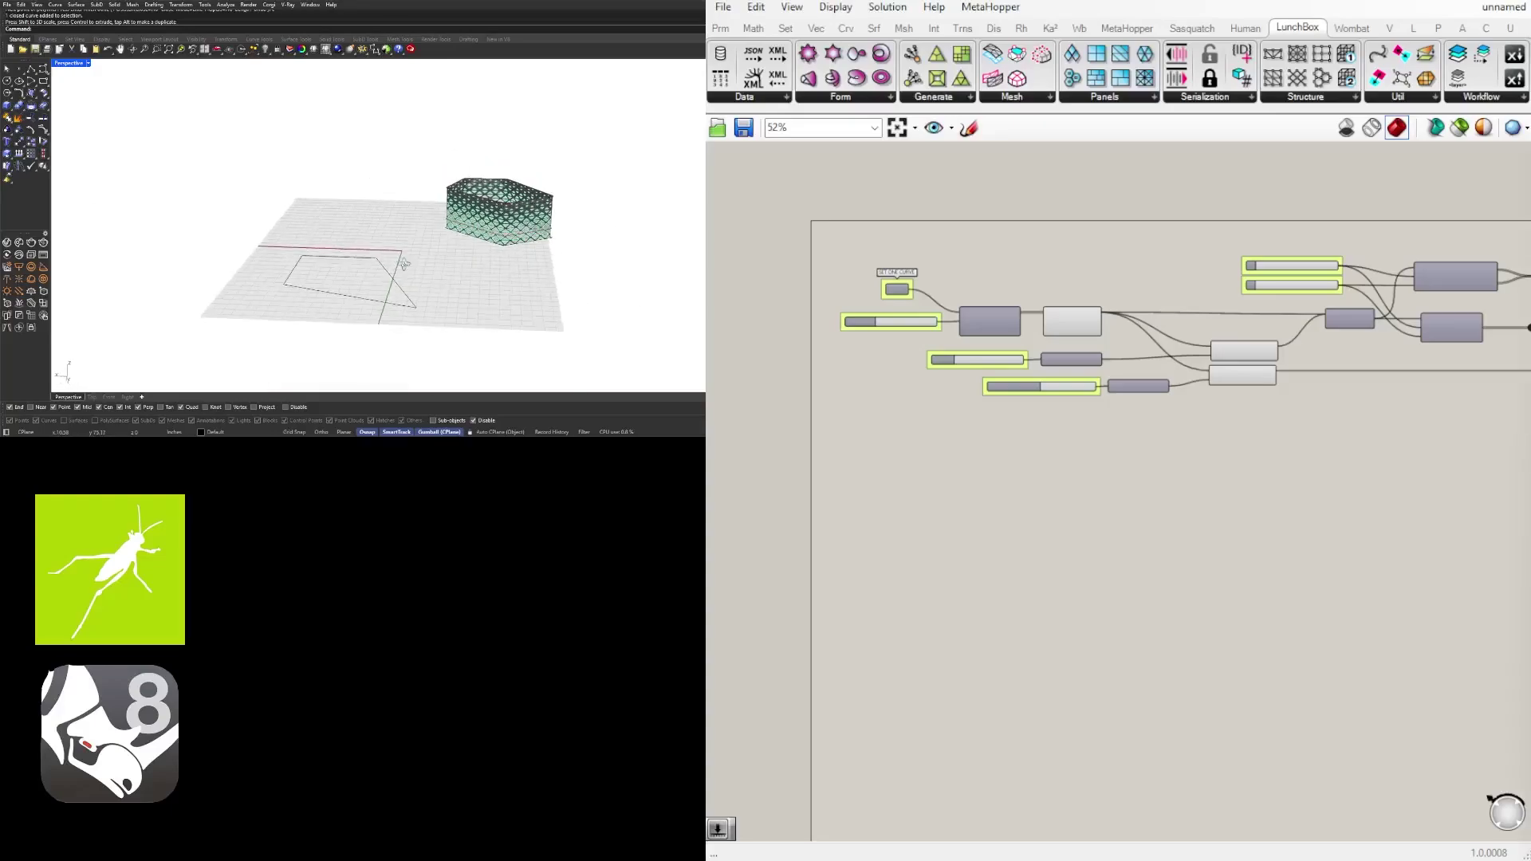
Set the four-sided closed curve as the single curve of the SET ONE CURVE parameter
scroll(414, 319, up, 2)
drag(447, 338, 390, 304)
scroll(880, 282, up, 6)
right_click(939, 313)
click(999, 542)
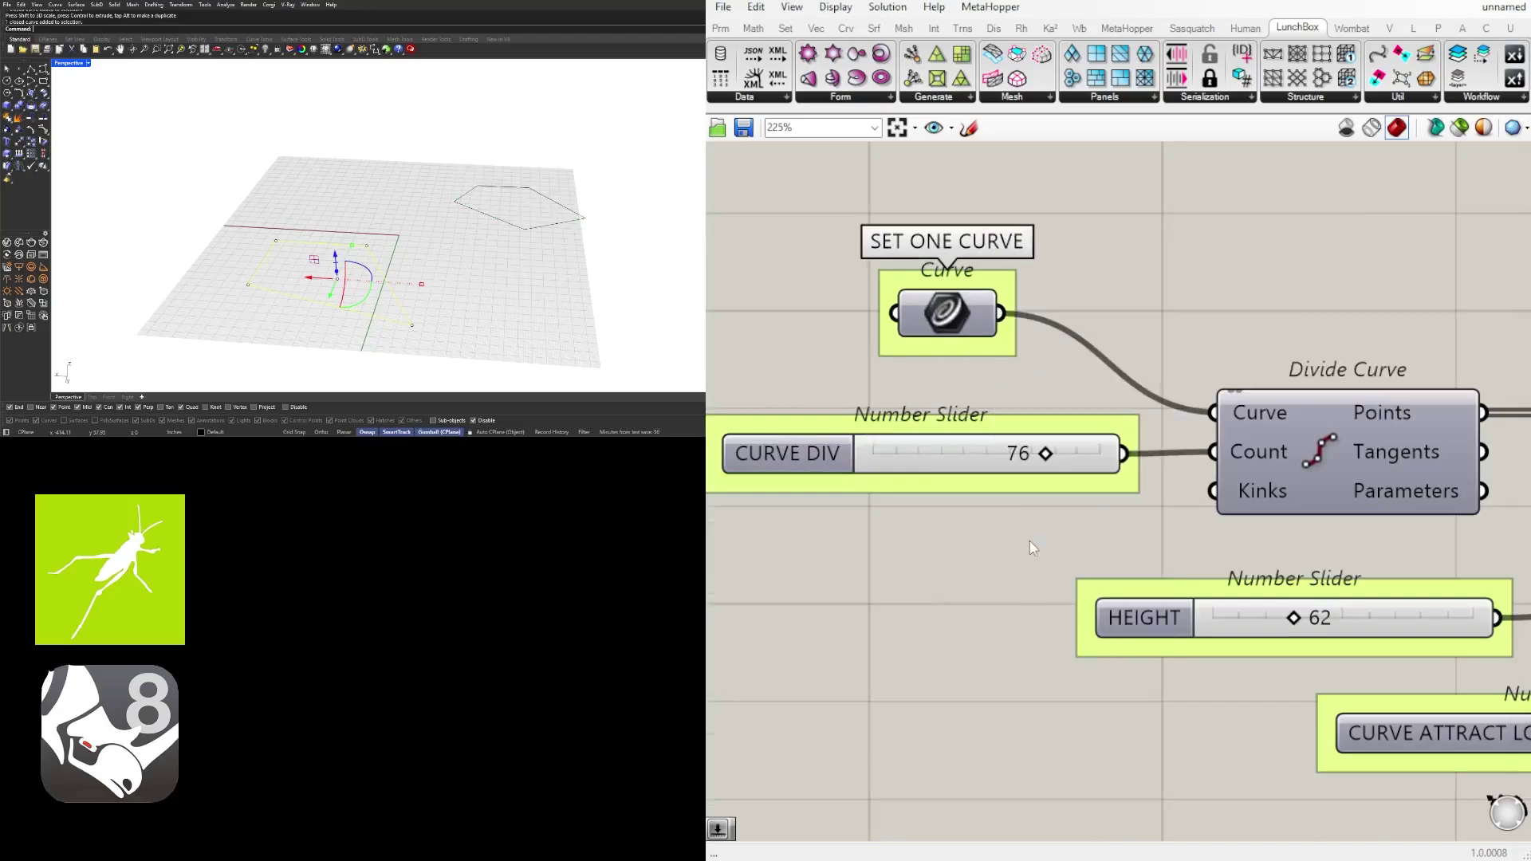
right_drag(293, 271, 286, 235)
scroll(493, 257, up, 5)
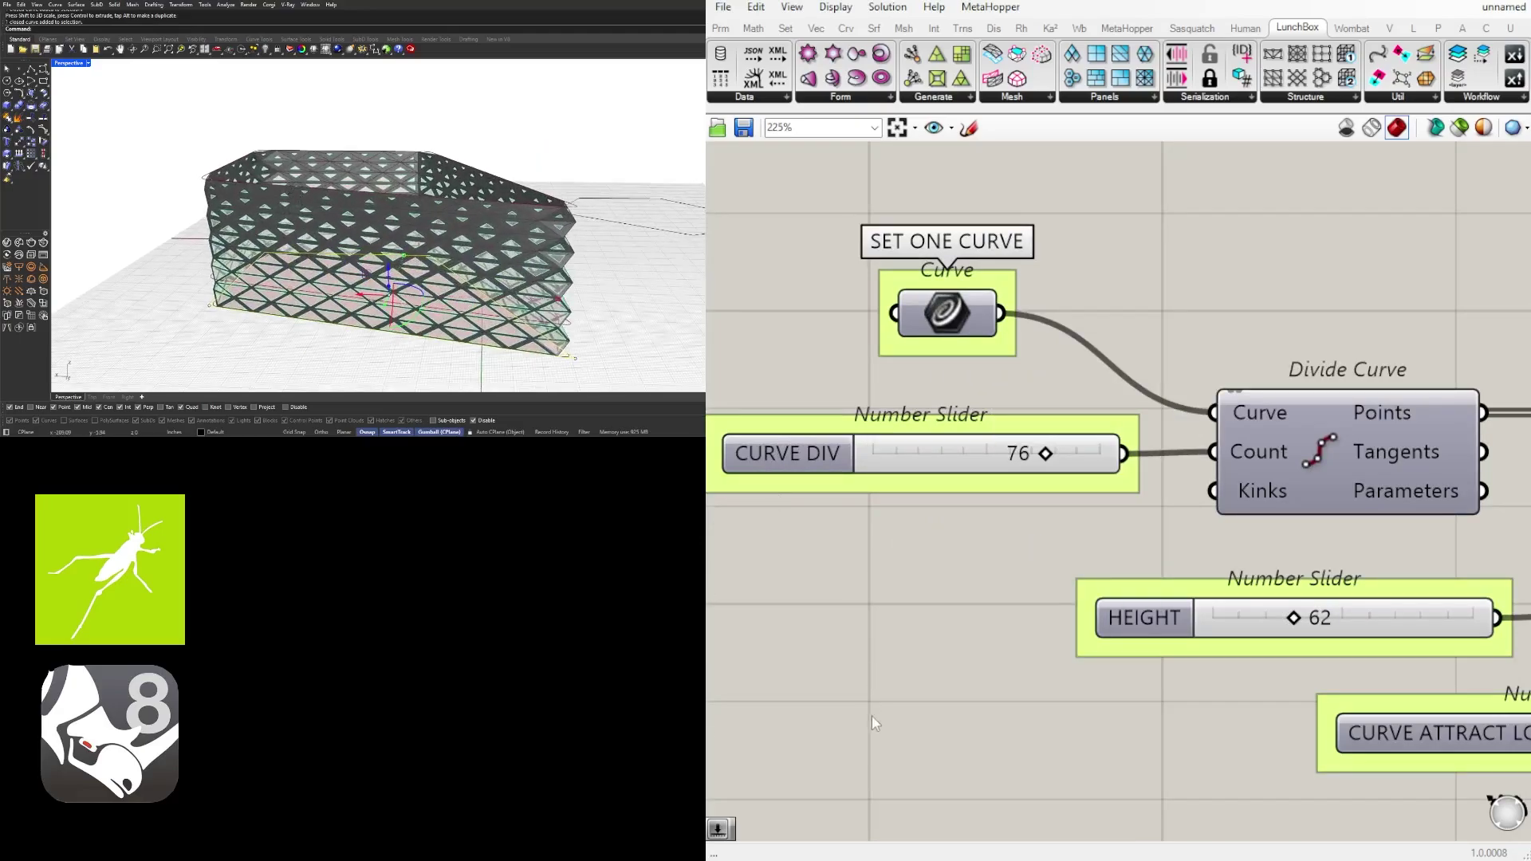
Set the CURVE ATTRACT LOC slider to 38
scroll(873, 720, down, 4)
scroll(1051, 642, up, 6)
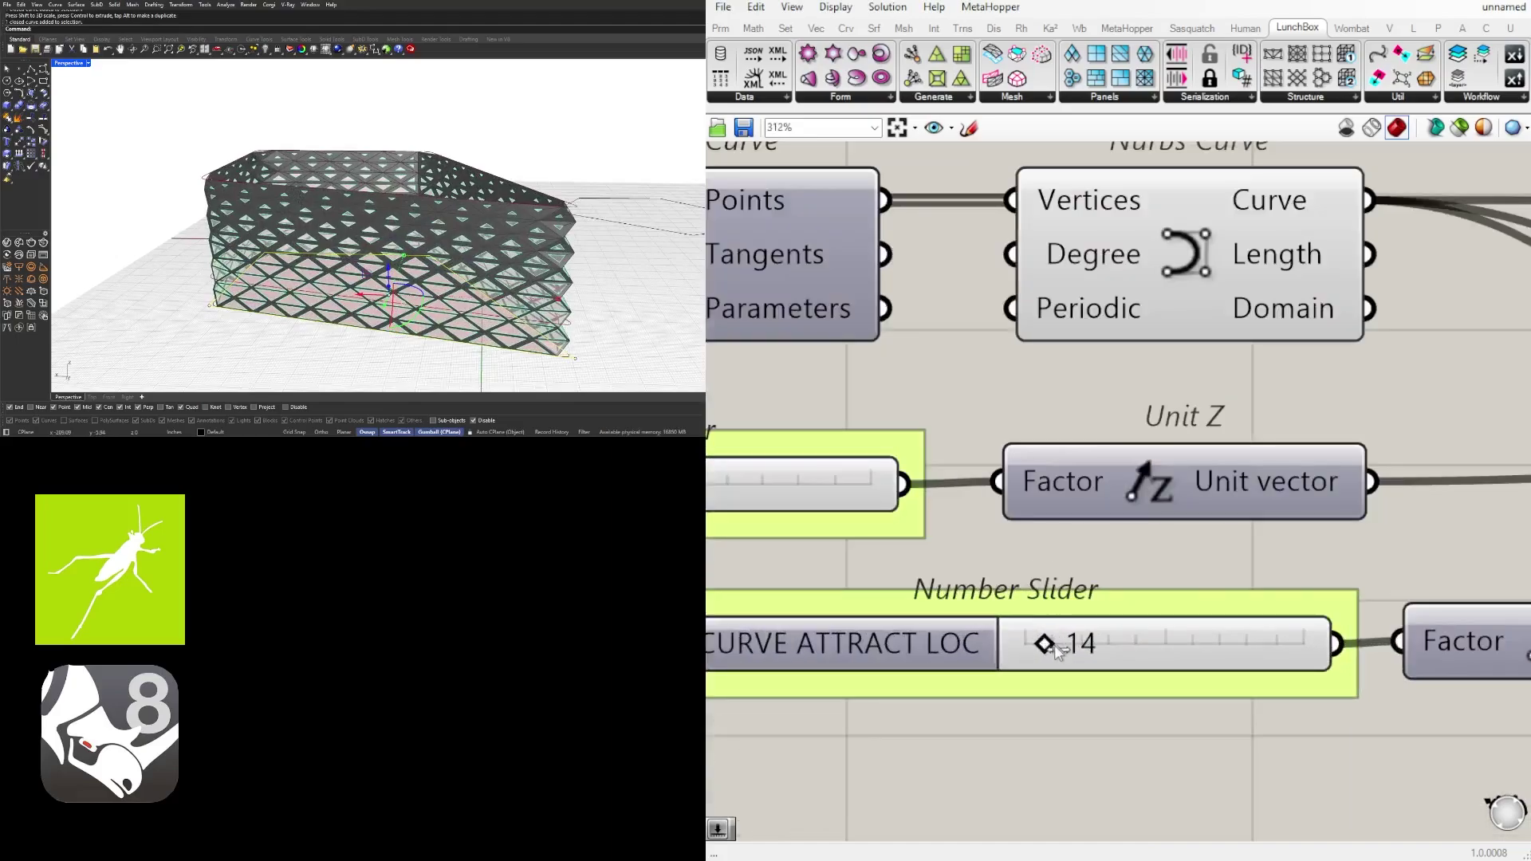
drag(1062, 646, 1077, 654)
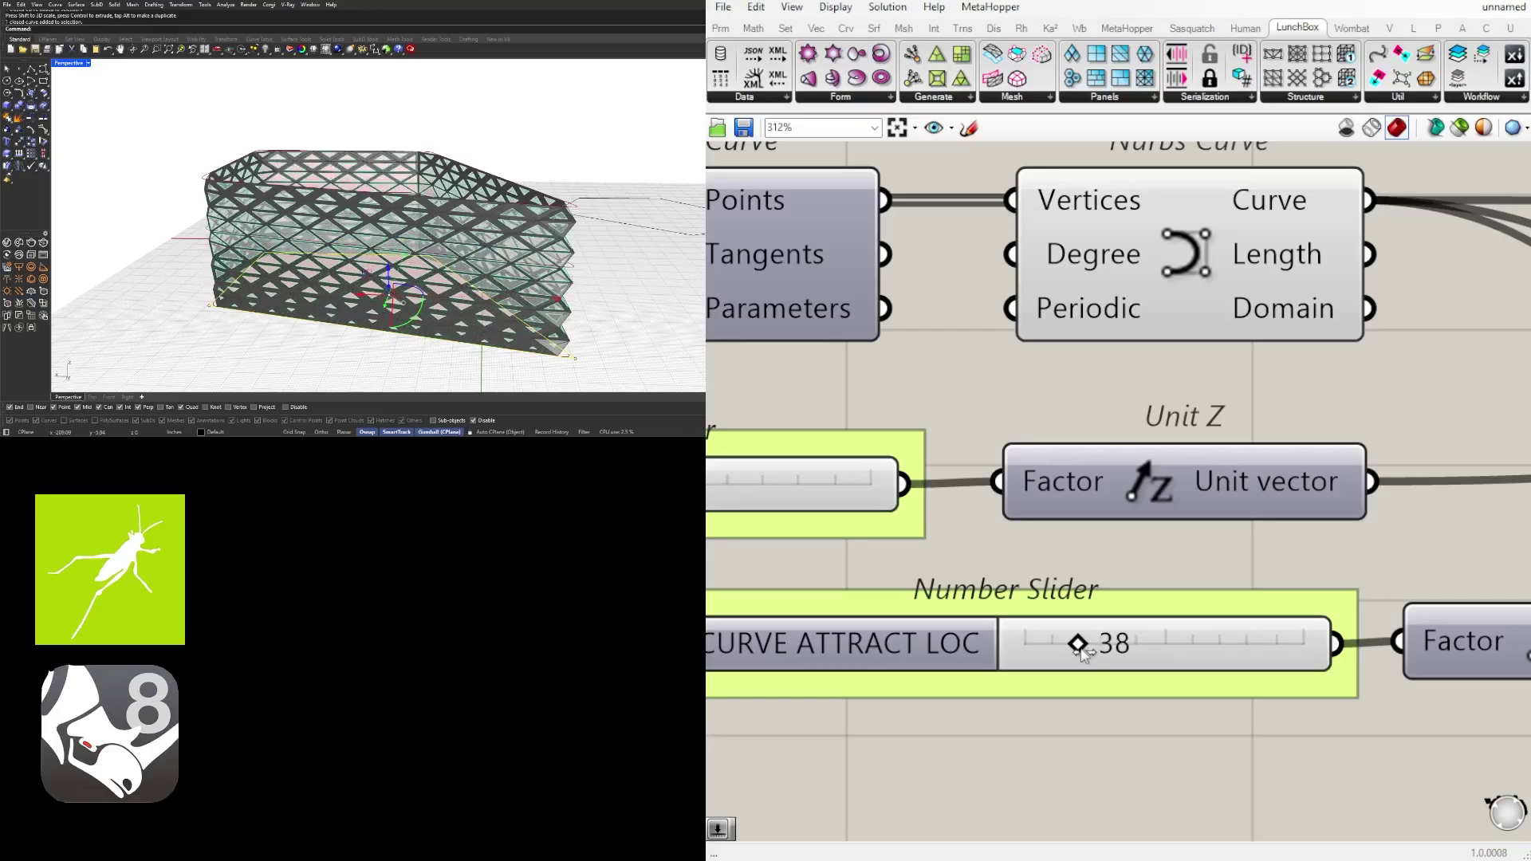
Set the MAX slider to 0.52 and the MIN. slider to 0.79
scroll(1204, 583, down, 5)
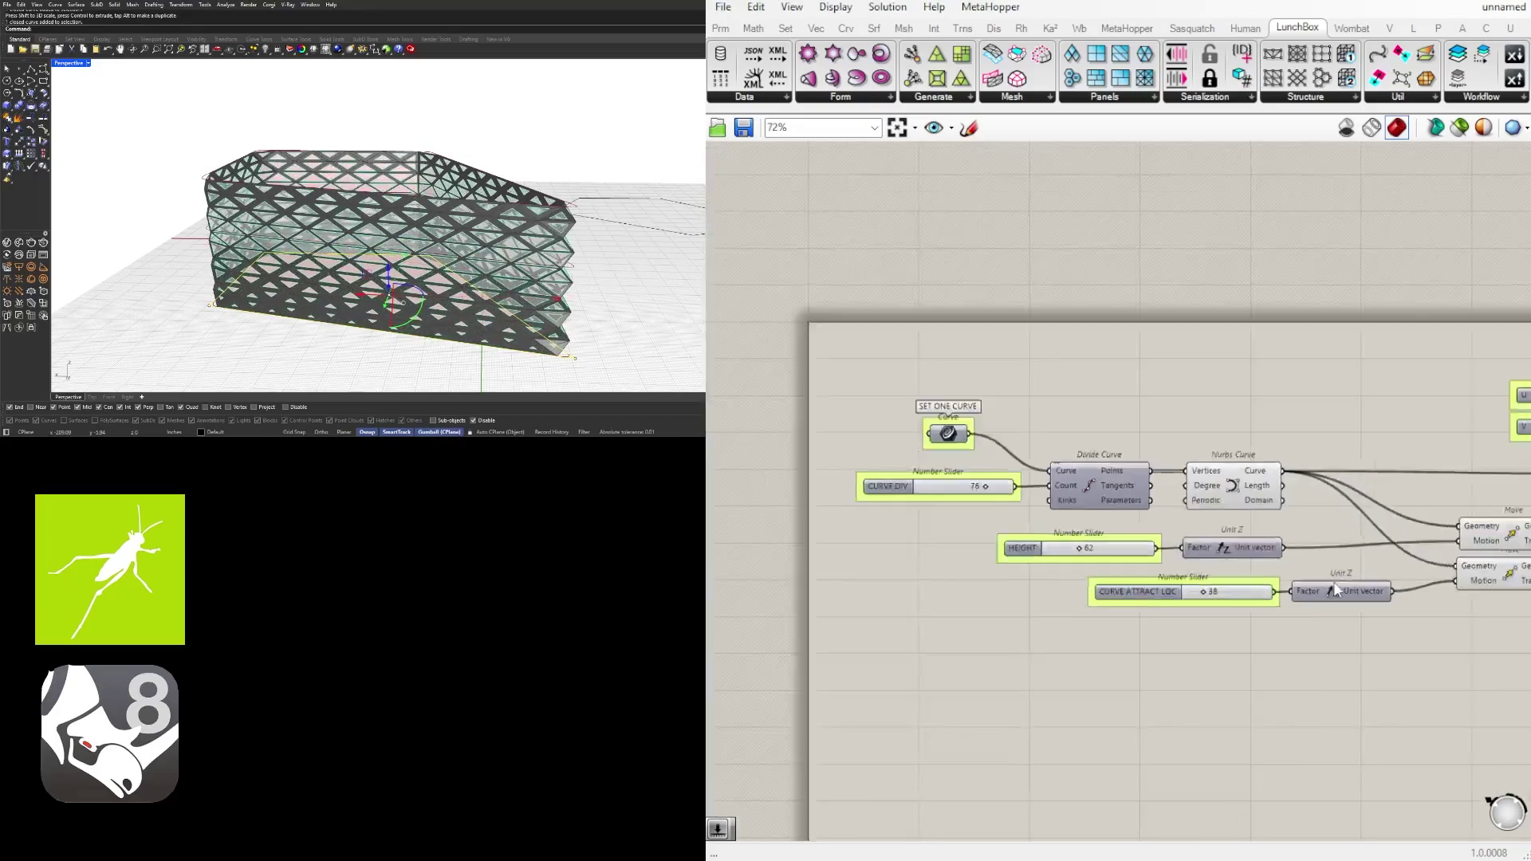
scroll(1191, 547, up, 5)
scroll(1084, 547, up, 4)
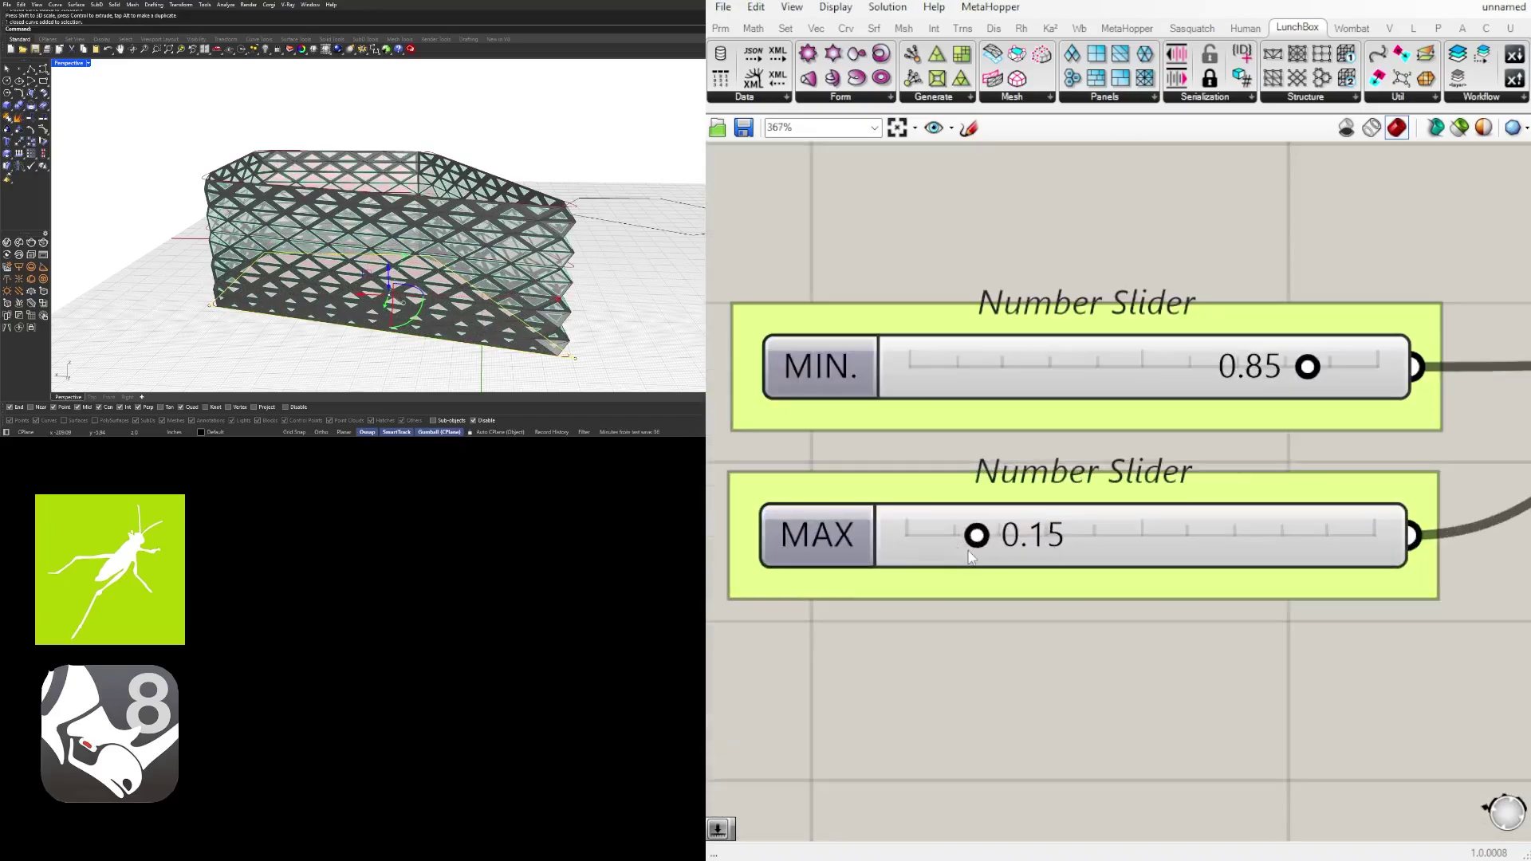
drag(1003, 544, 1154, 542)
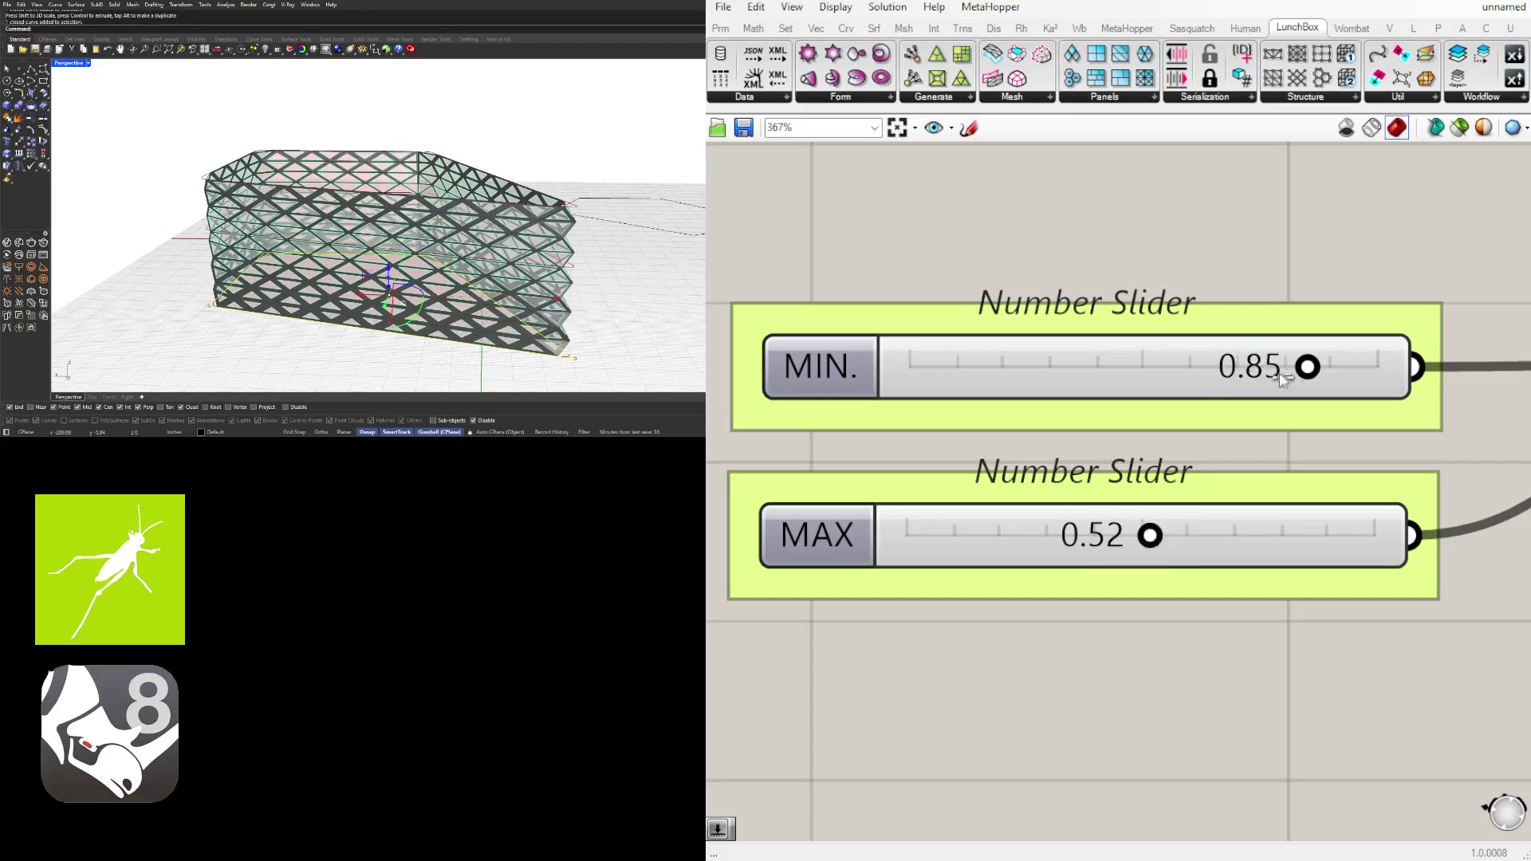
drag(1308, 366, 1192, 370)
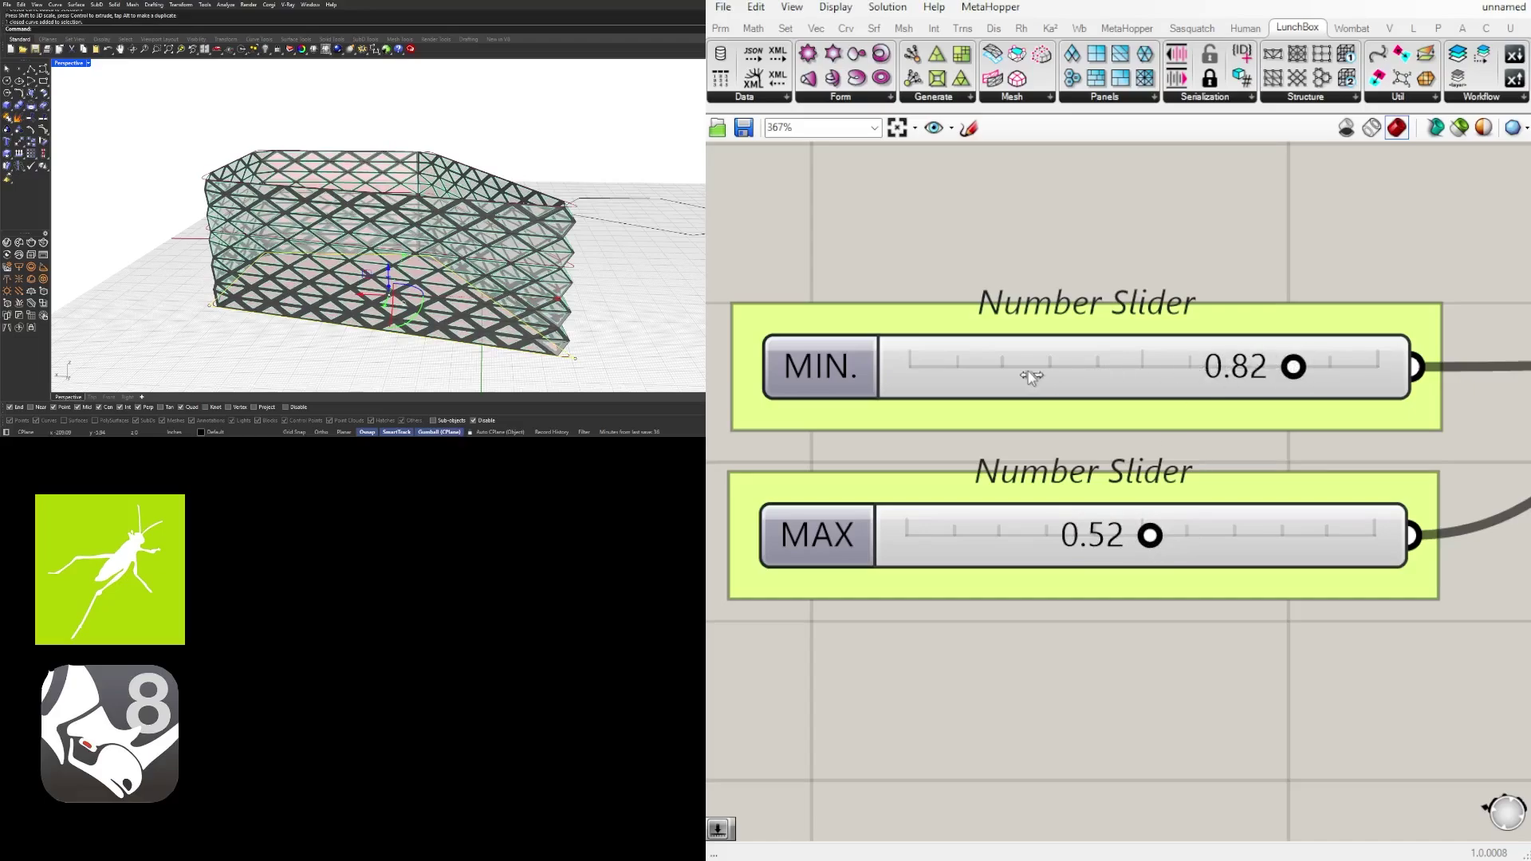
drag(1027, 376, 961, 367)
click(1165, 366)
click(1285, 367)
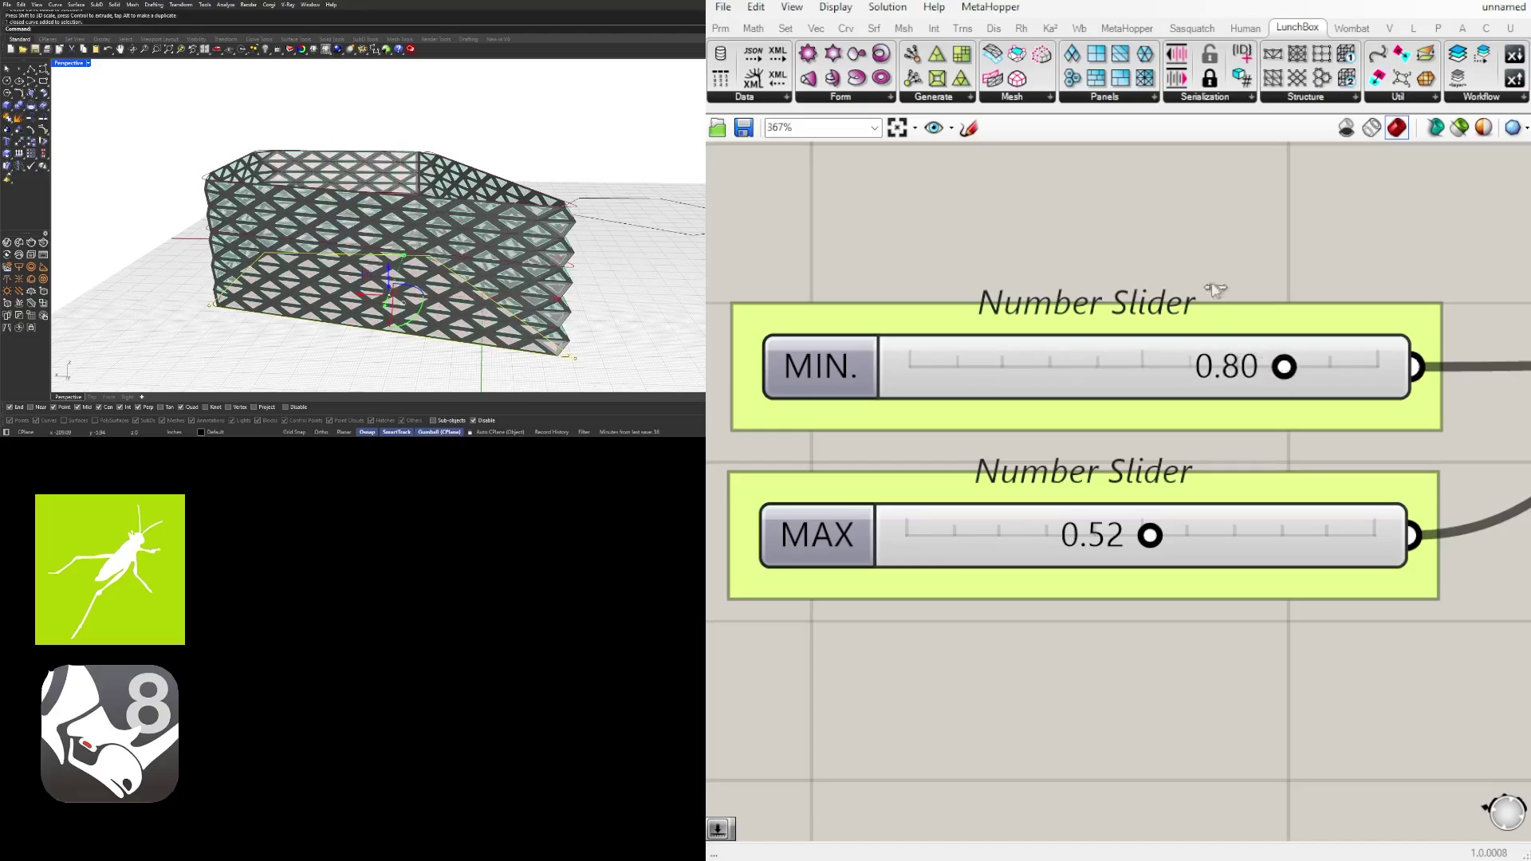
drag(1188, 227, 1186, 228)
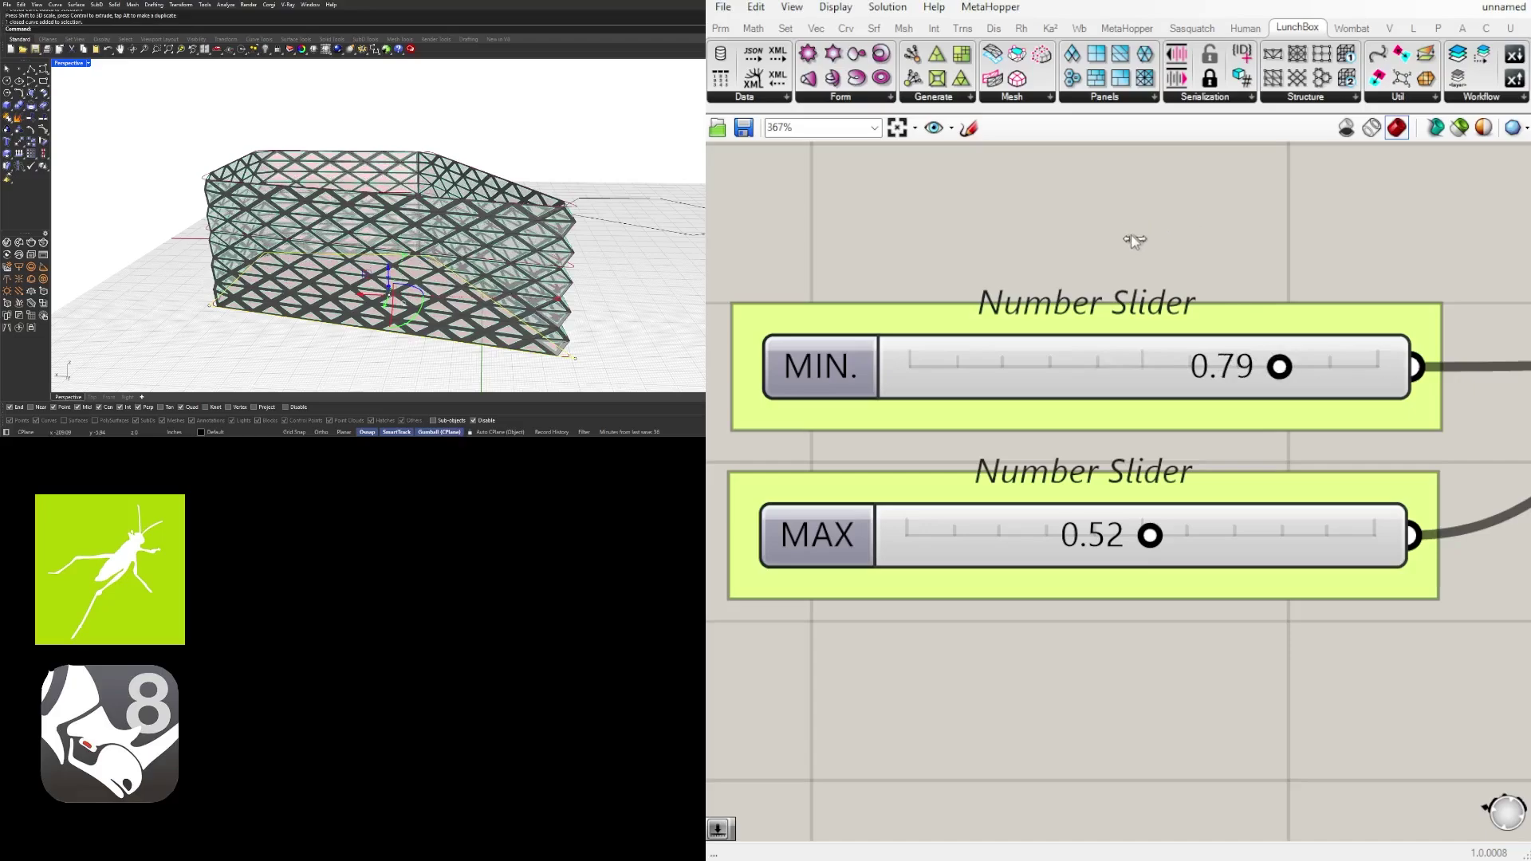
scroll(1138, 244, down, 10)
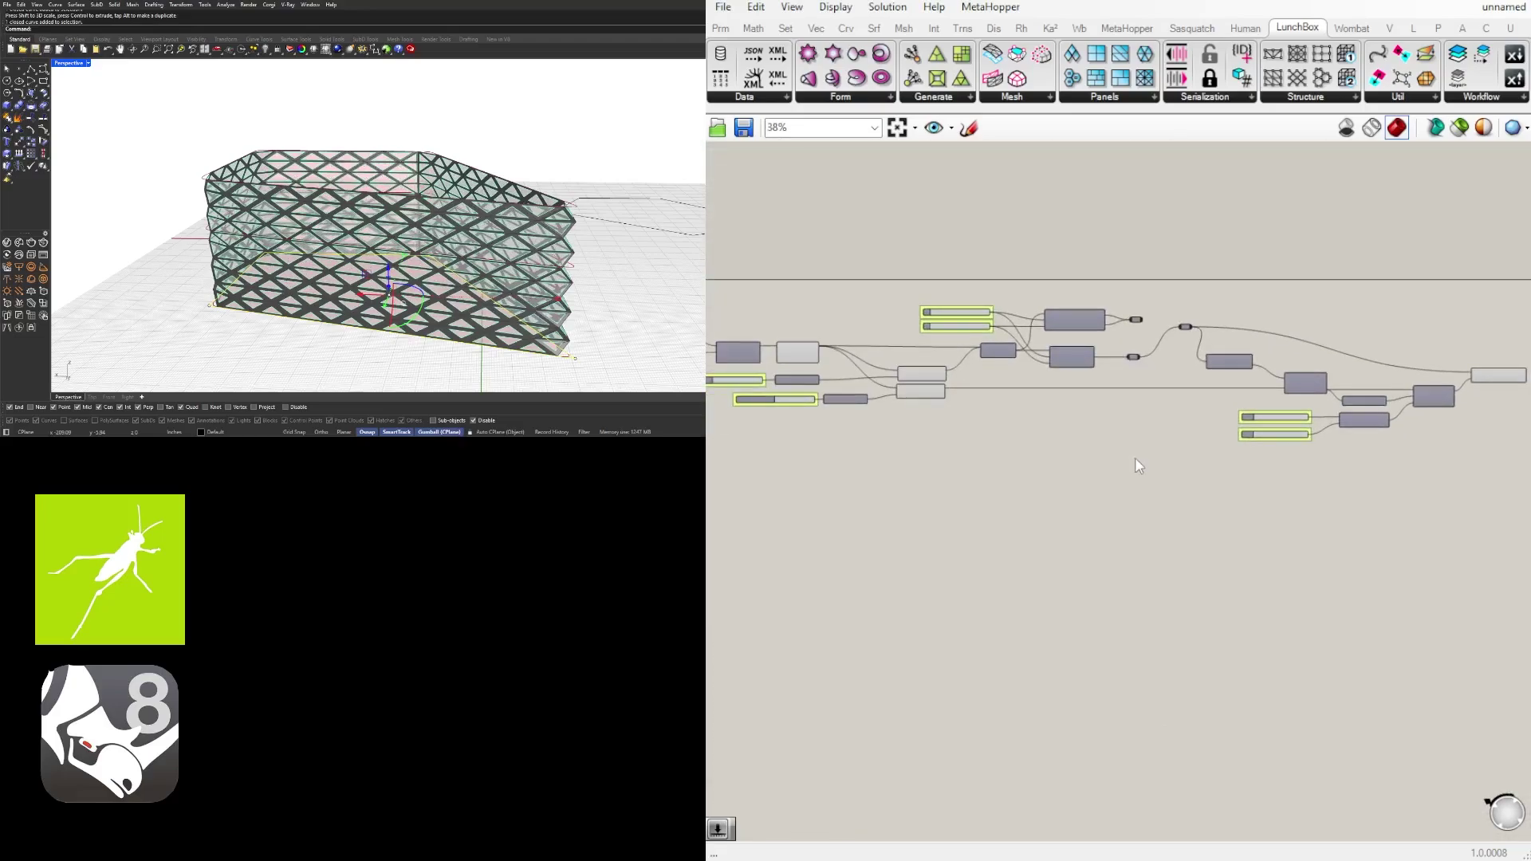
scroll(1135, 460, down, 3)
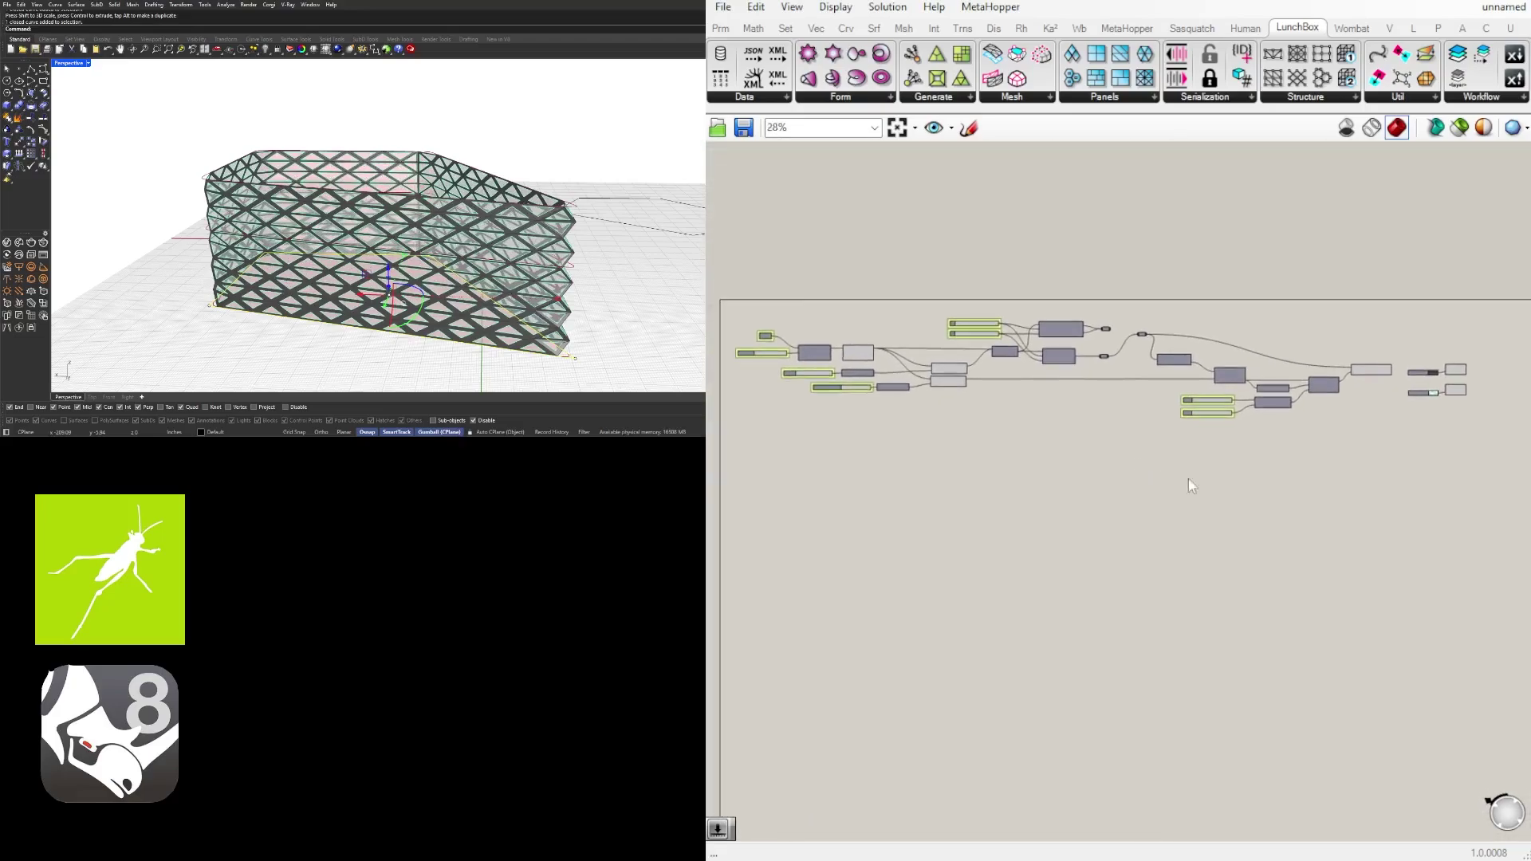
right_drag(1168, 490, 1204, 485)
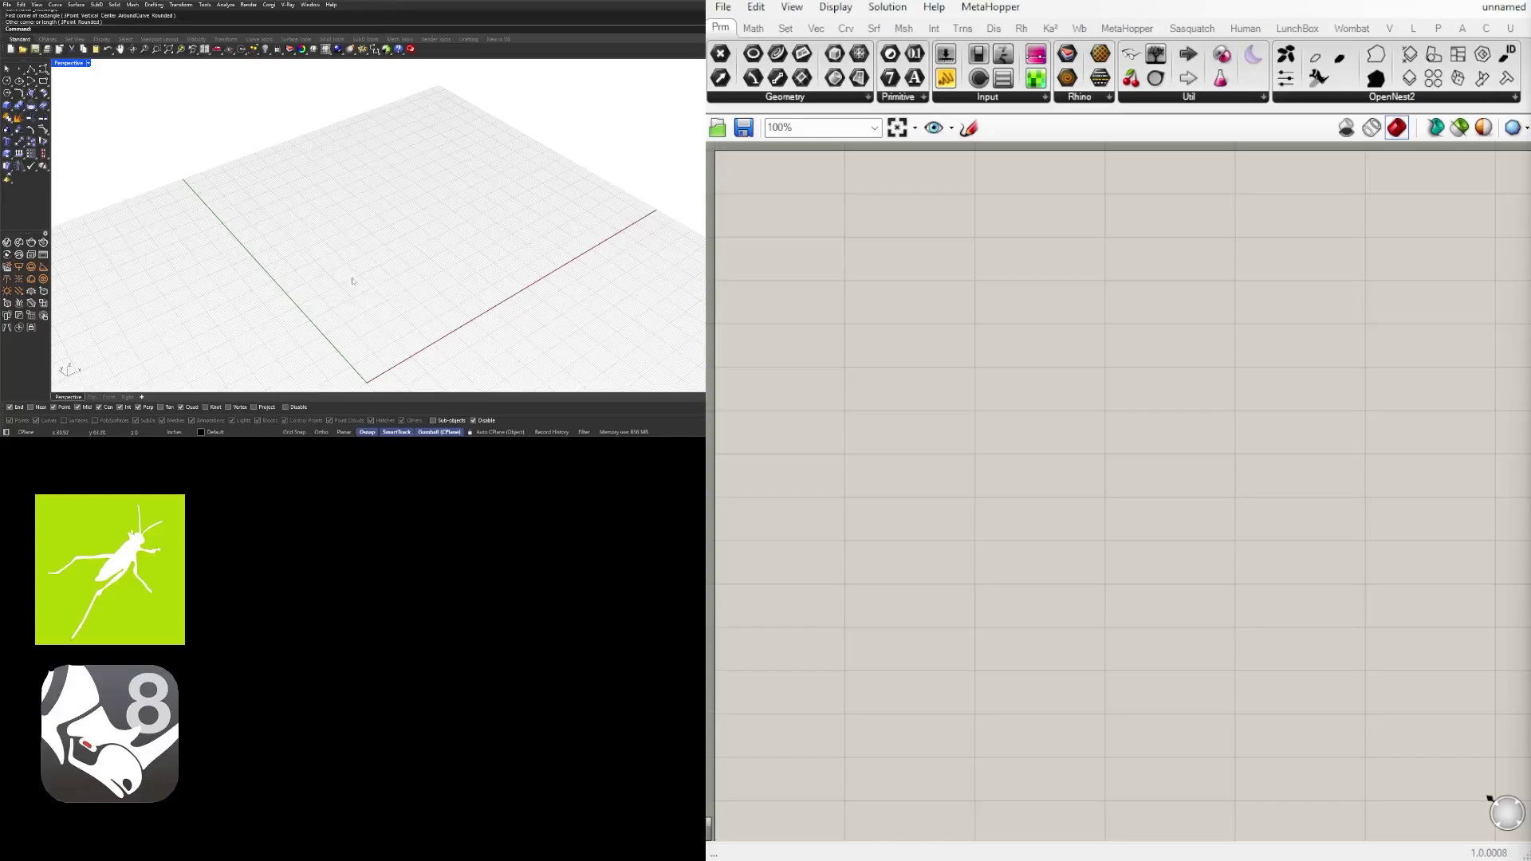
Draw a corner-to-corner rectangle on the ground plane in the Rhino perspective view
right_drag(352, 280, 300, 299)
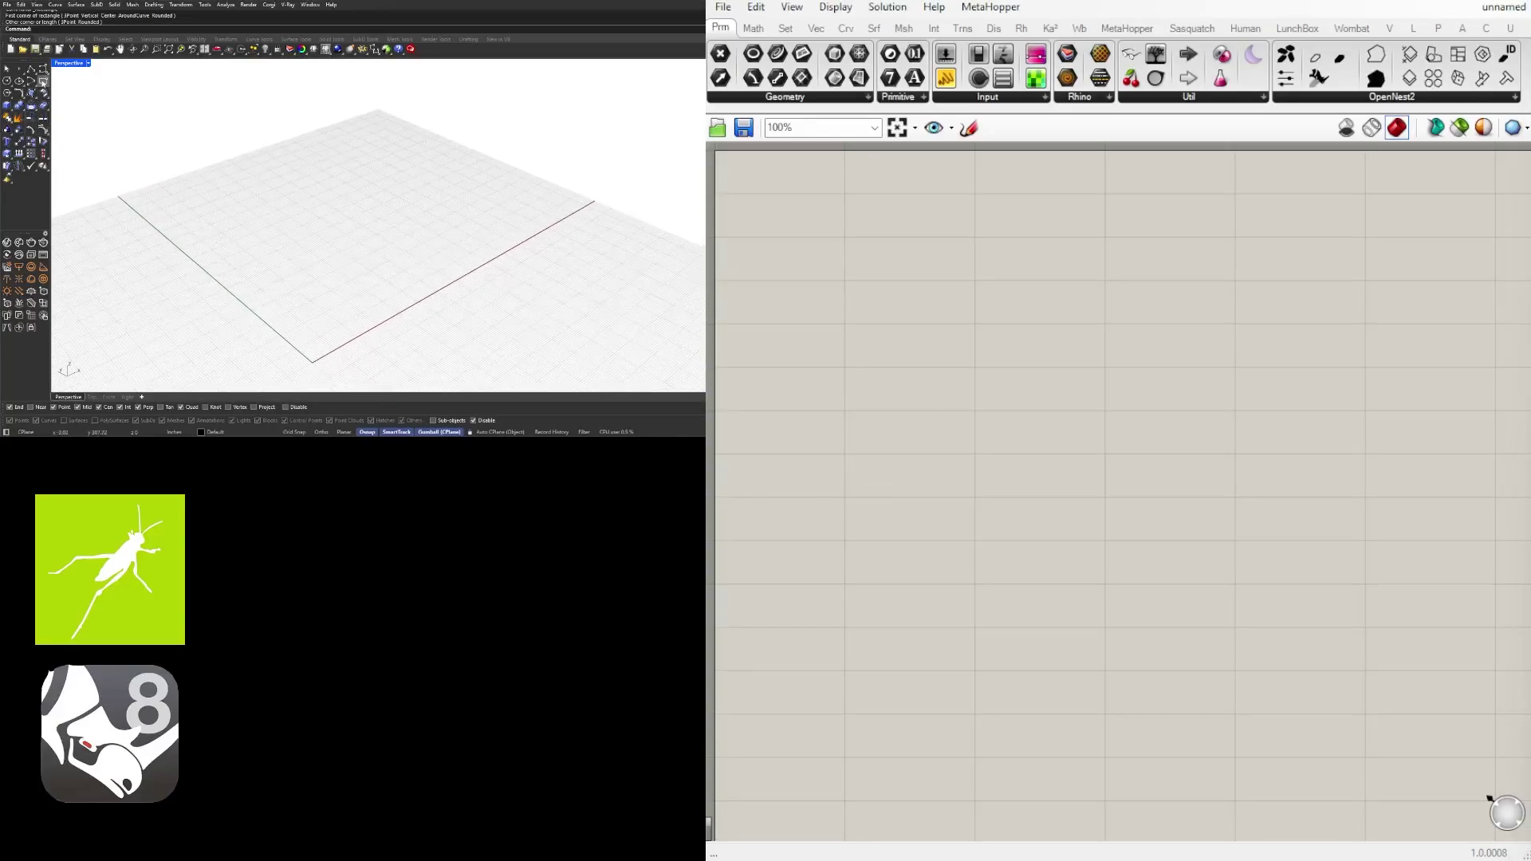
click(43, 81)
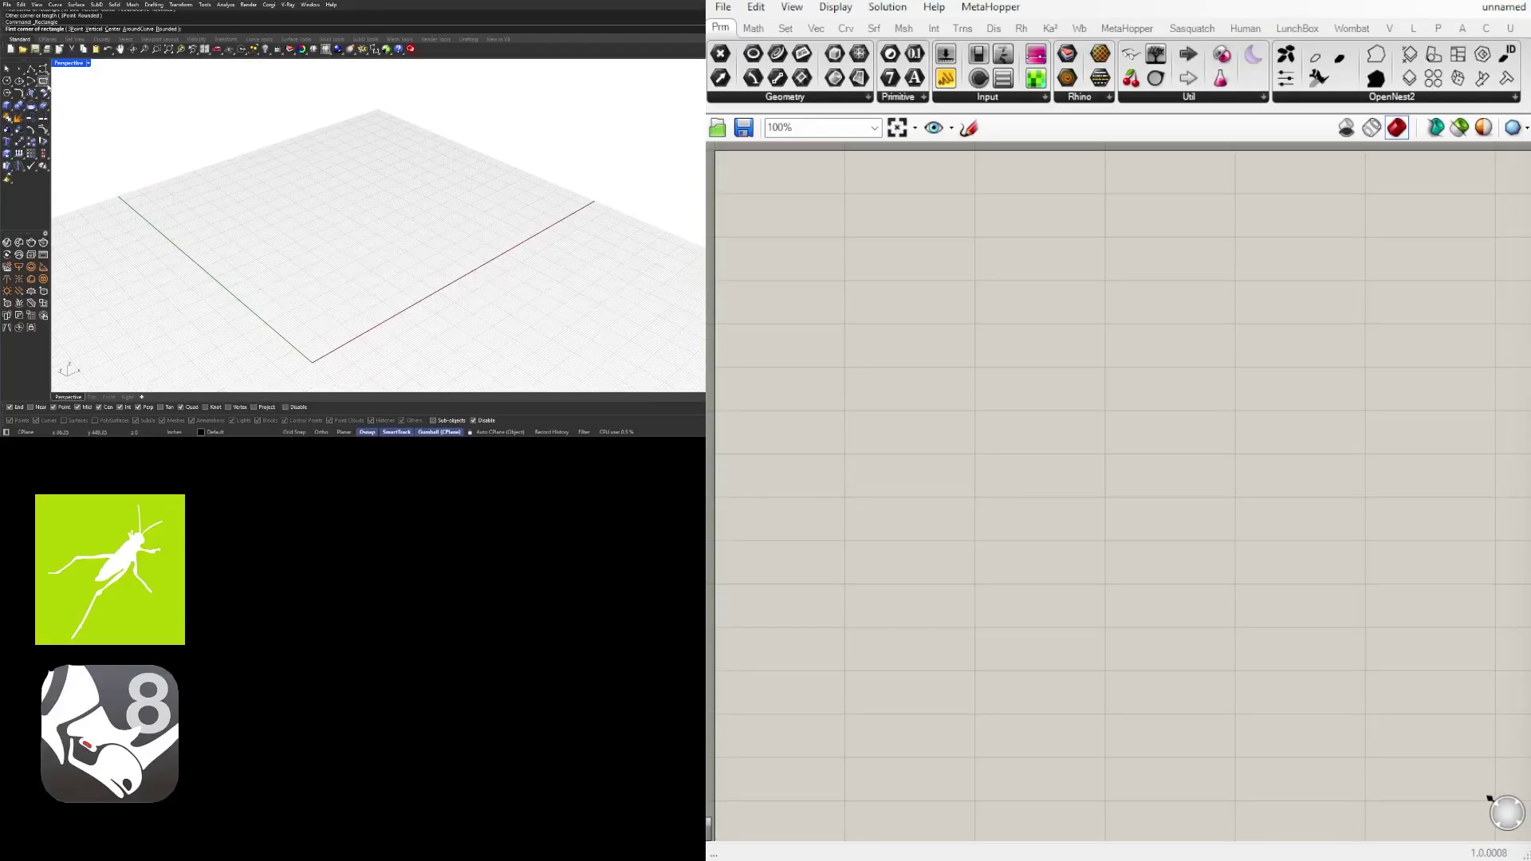
click(333, 303)
click(373, 181)
click(371, 181)
click(309, 185)
mouse_move(311, 186)
right_down()
mouse_move(287, 206)
mouse_move(315, 196)
right_up()
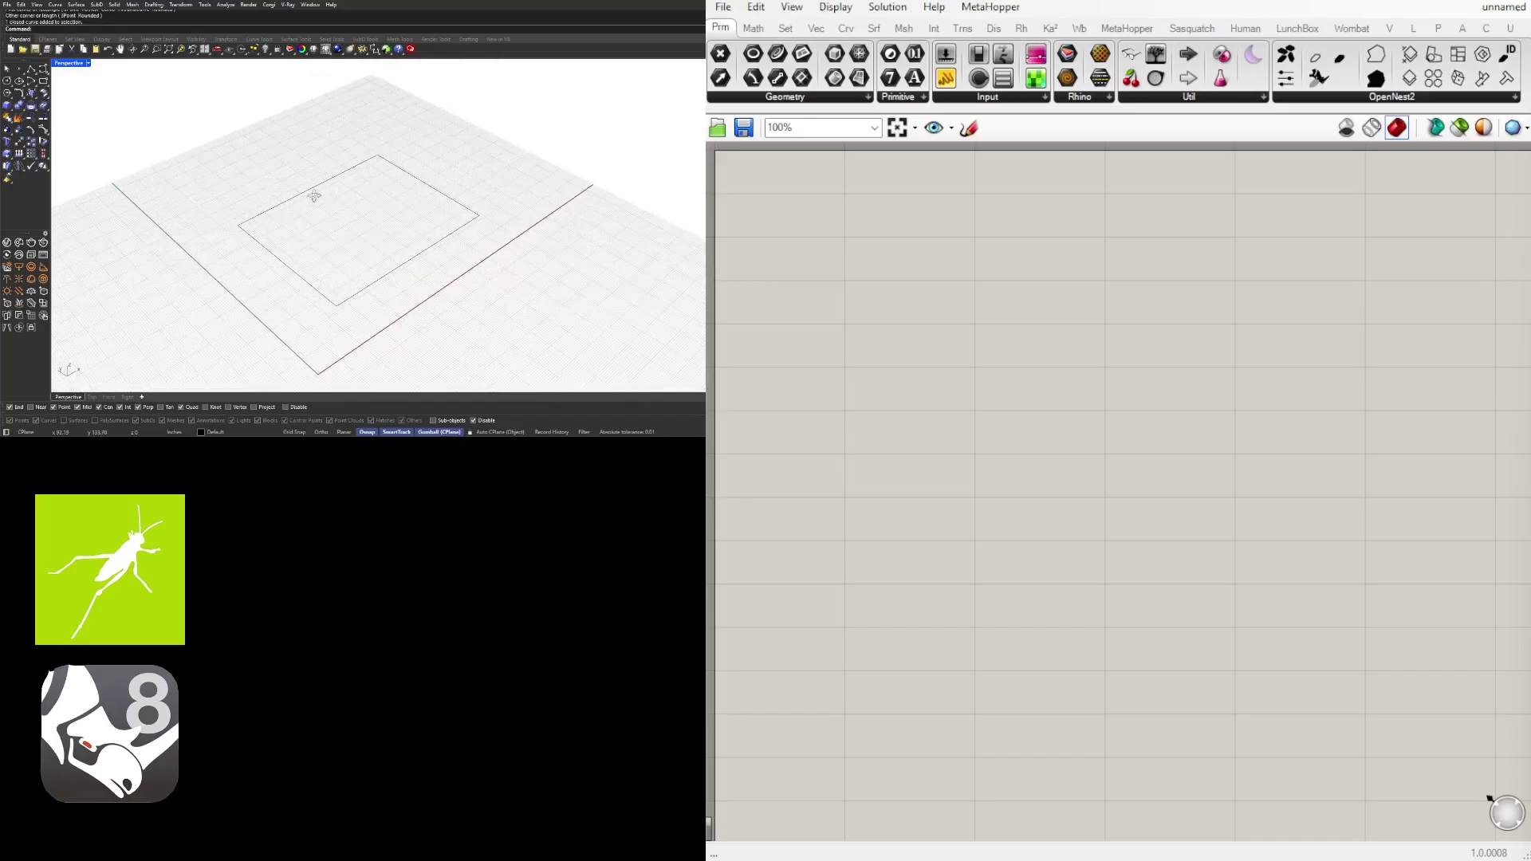
right_drag(353, 257, 357, 248)
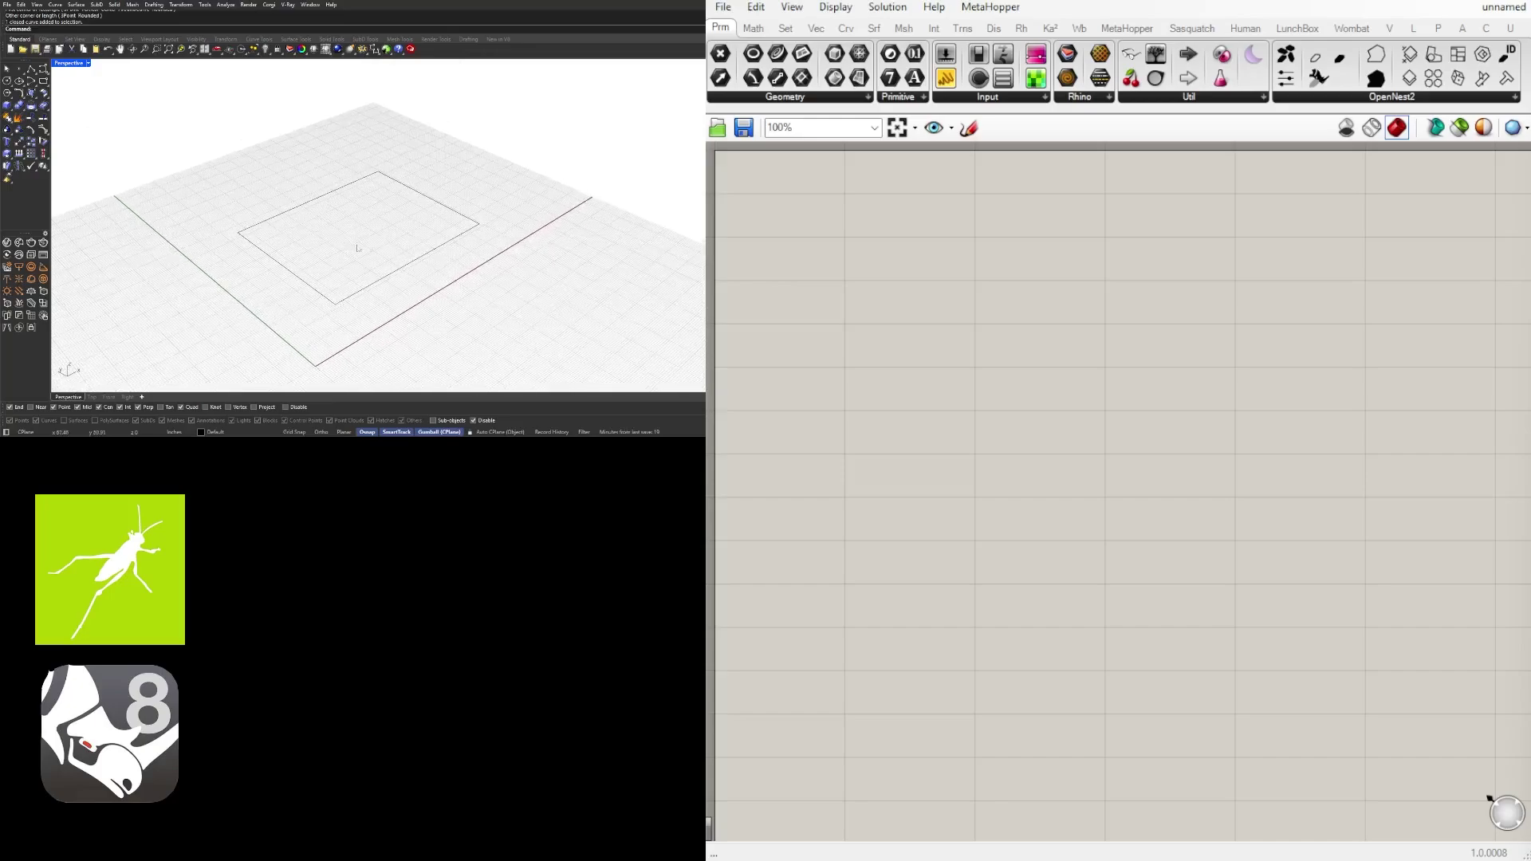
Add a Curve parameter to the Grasshopper canvas and position it
double_click(1043, 406)
text(curve)
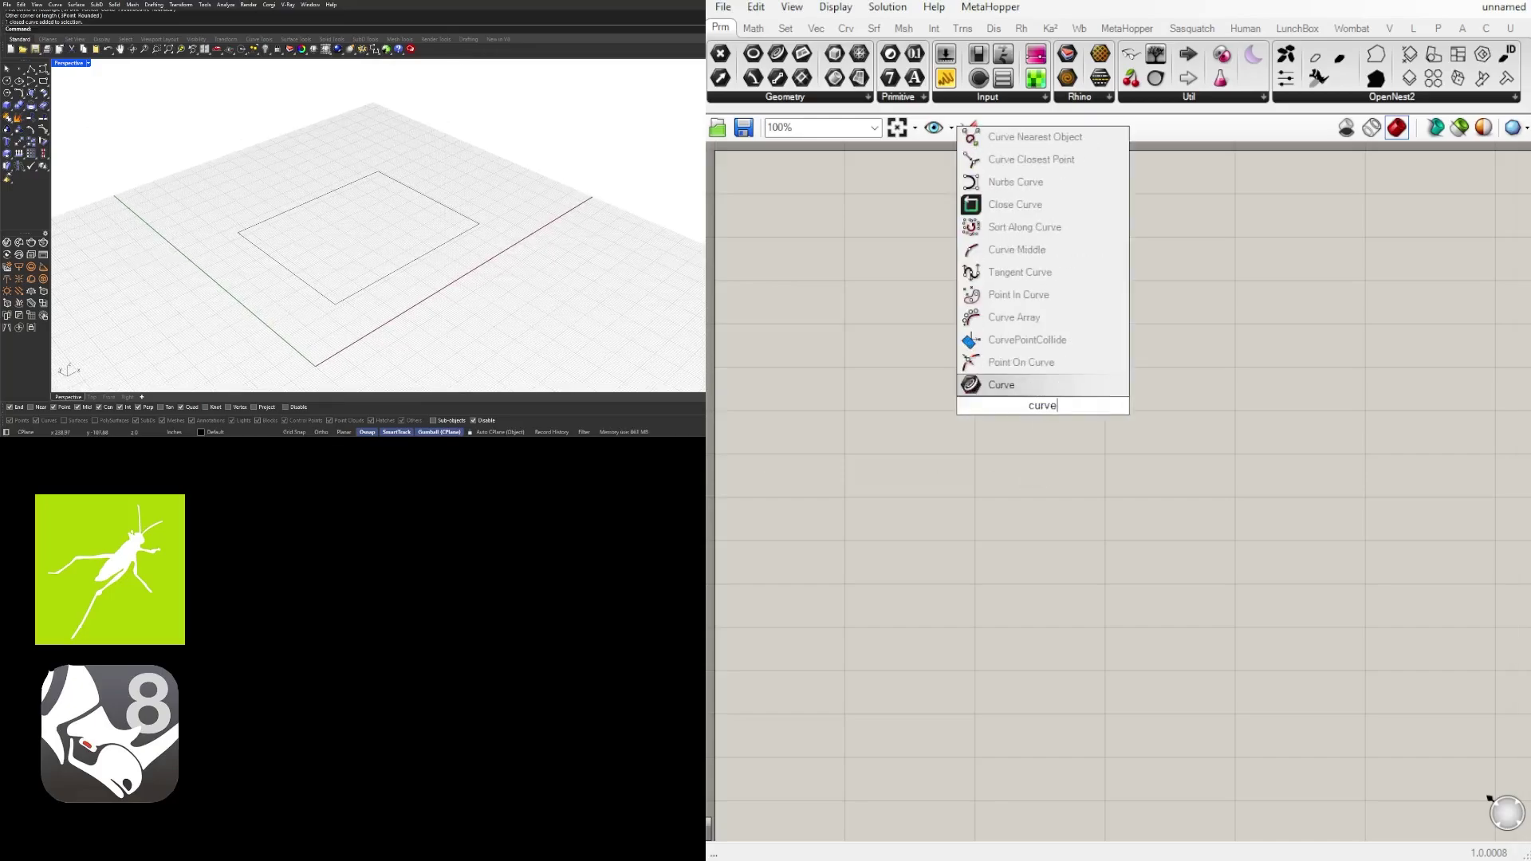
click(1032, 390)
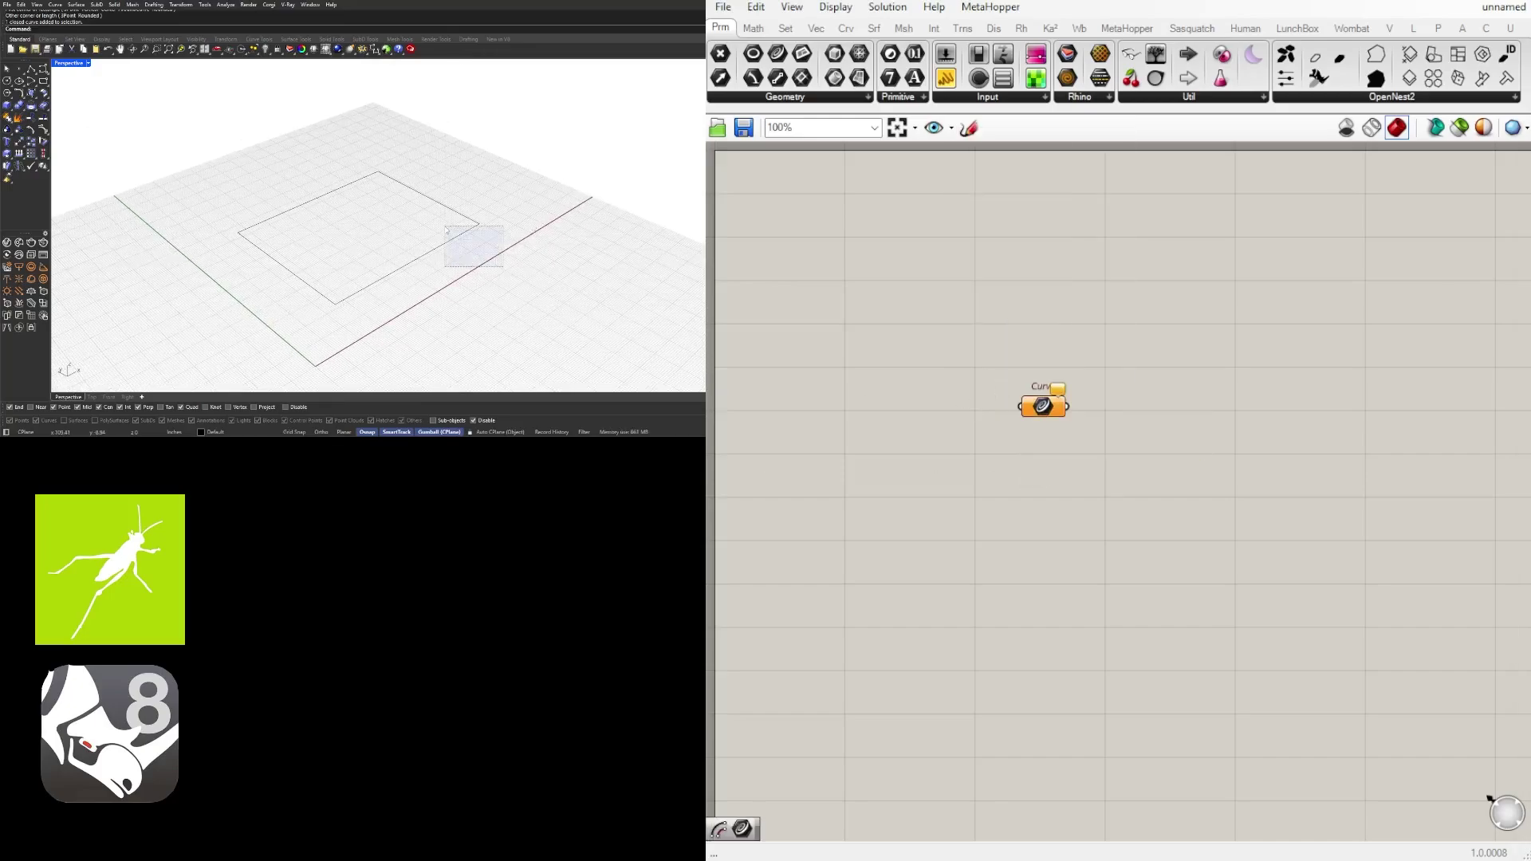
drag(1043, 406, 1003, 366)
Set the rectangle as the single curve of the Curve parameter and deselect it in Rhino
right_click(1003, 367)
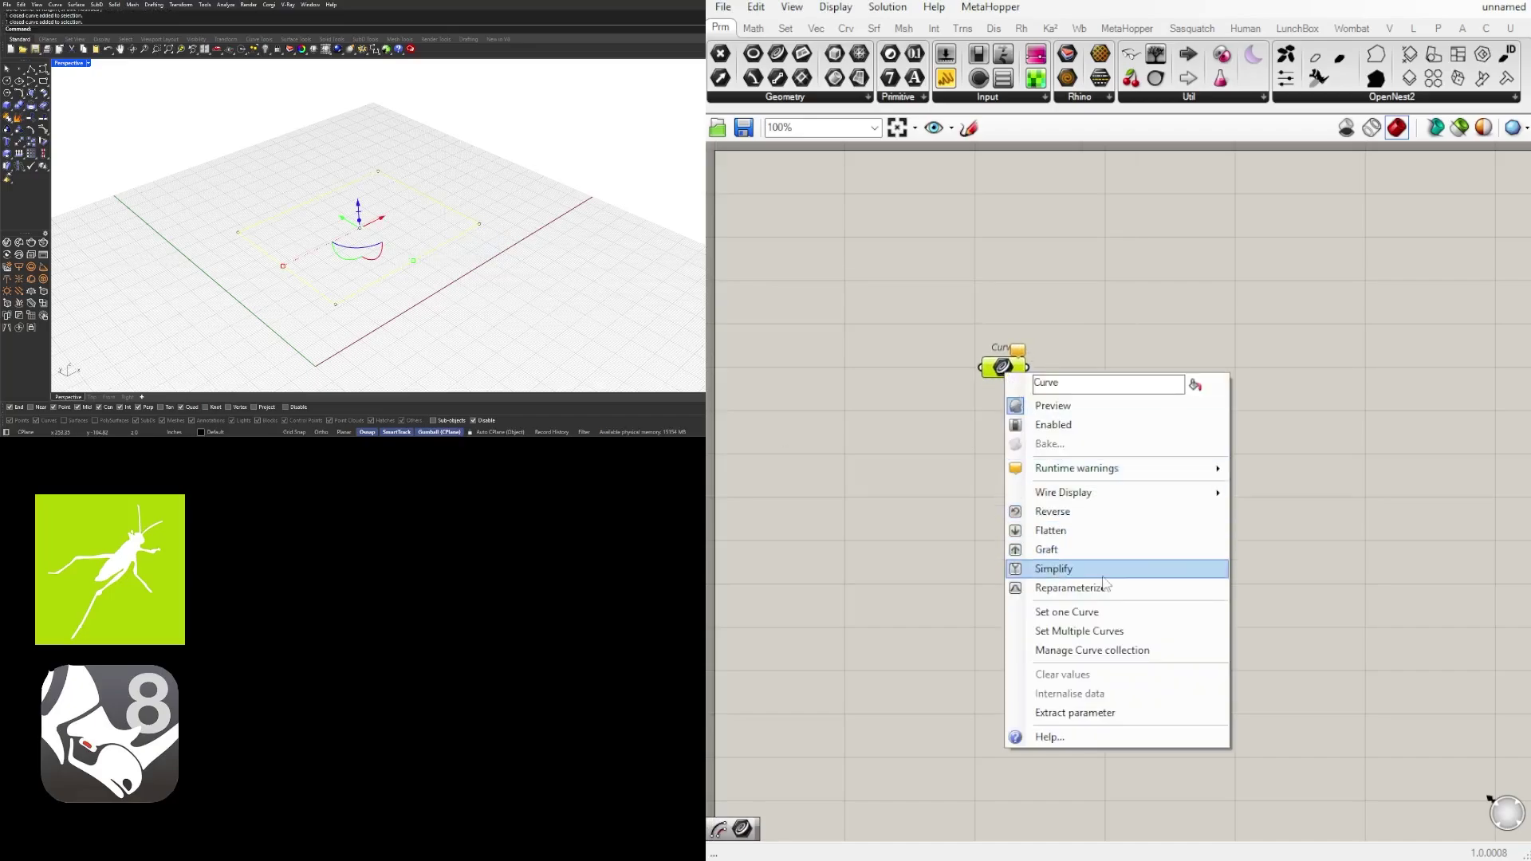
click(1104, 614)
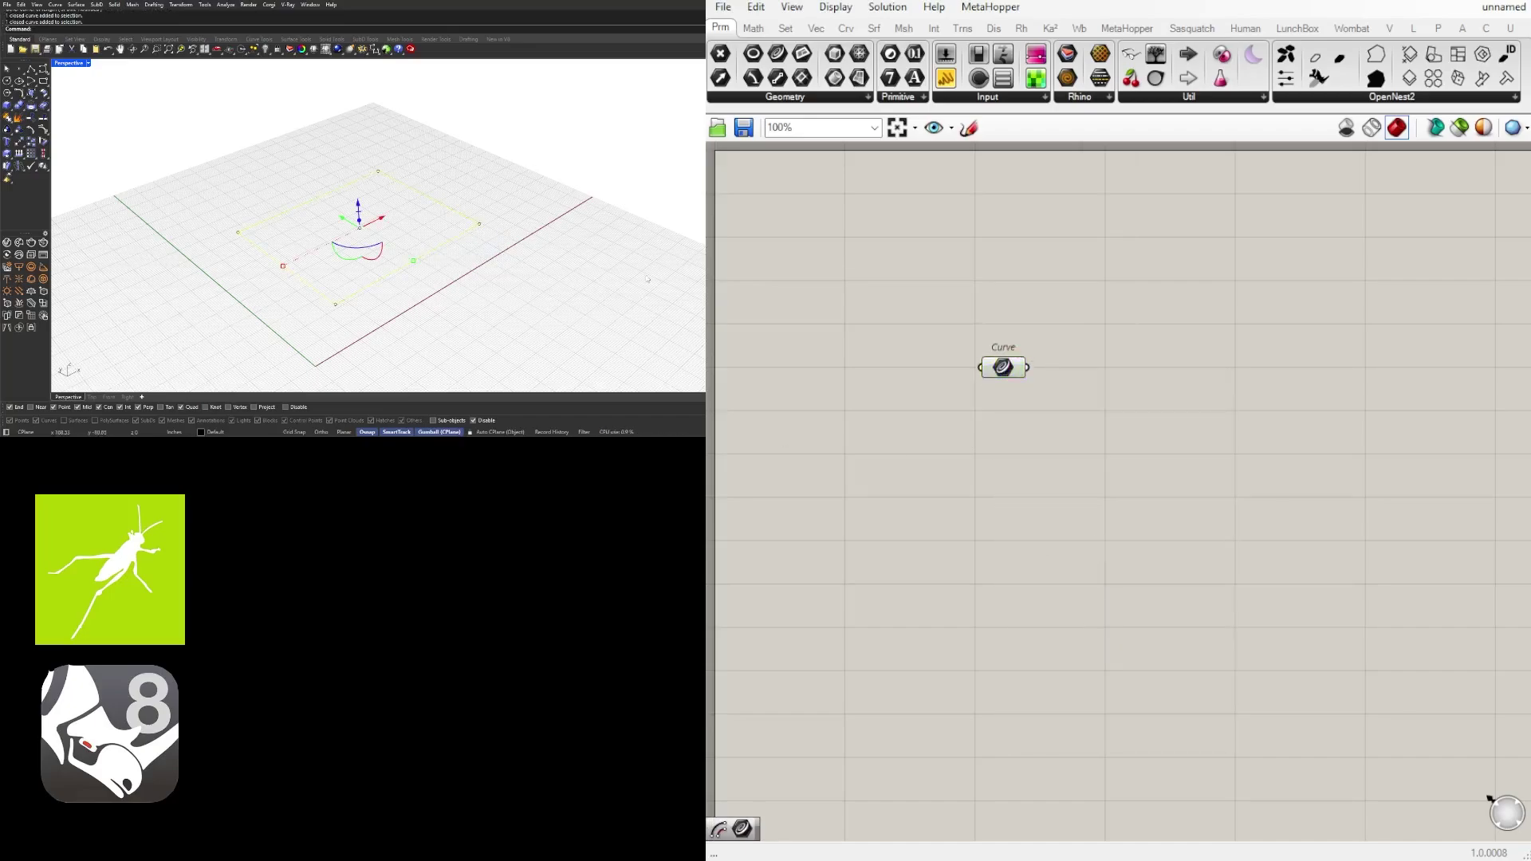
scroll(412, 259, up, 3)
click(414, 265)
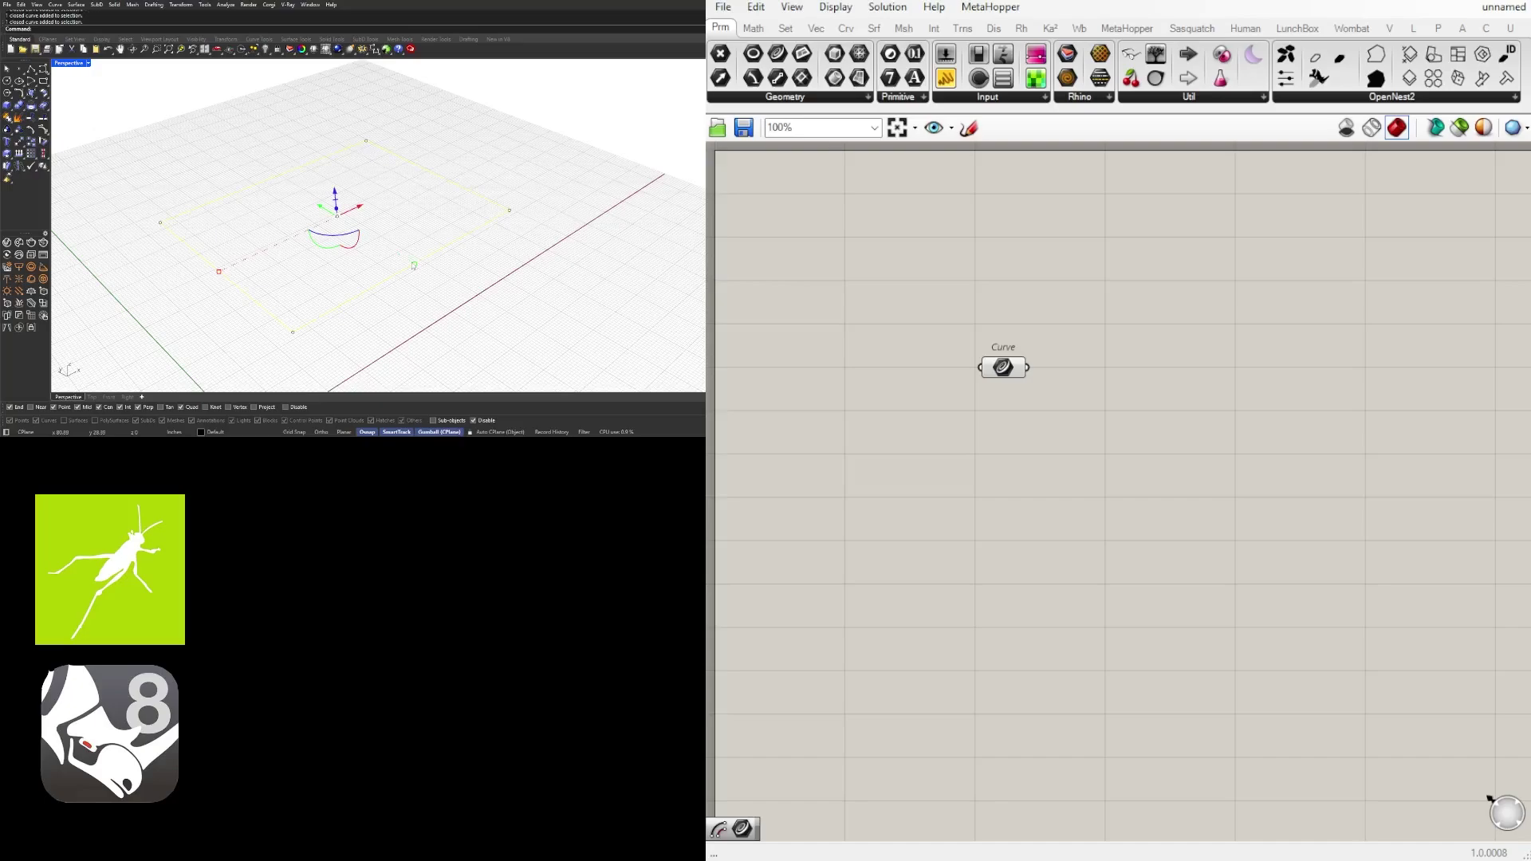
click(335, 277)
right_drag(335, 277, 312, 306)
click(317, 303)
click(351, 267)
Add a Divide Curve component beside the Curve parameter and feed the parameter into its Curve input
drag(1007, 366, 990, 363)
scroll(1052, 345, down, 2)
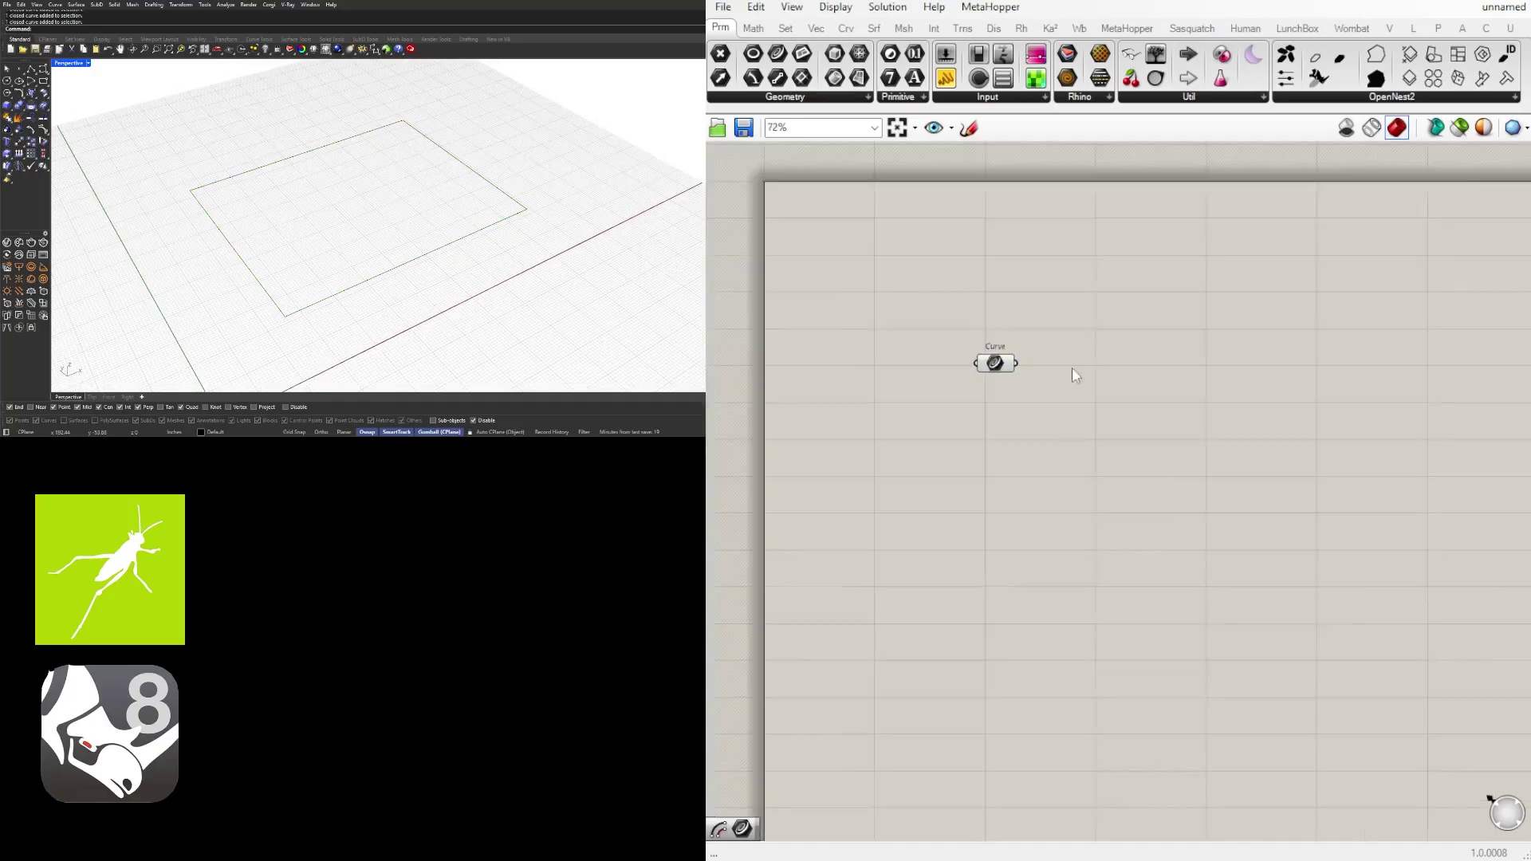
scroll(1039, 386, up, 2)
right_drag(1038, 386, 1018, 479)
click(966, 443)
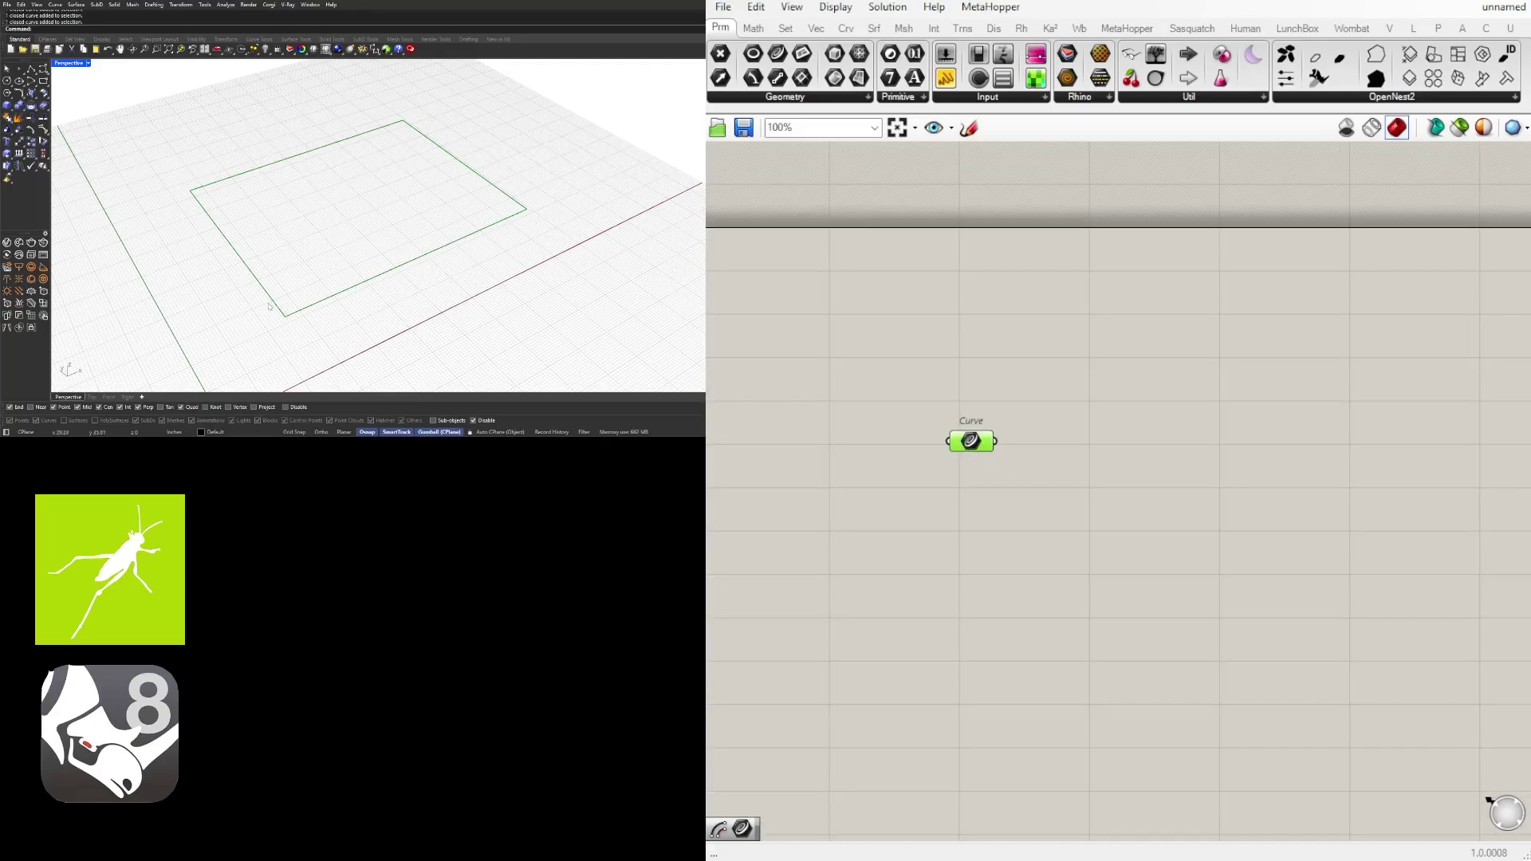
double_click(1096, 442)
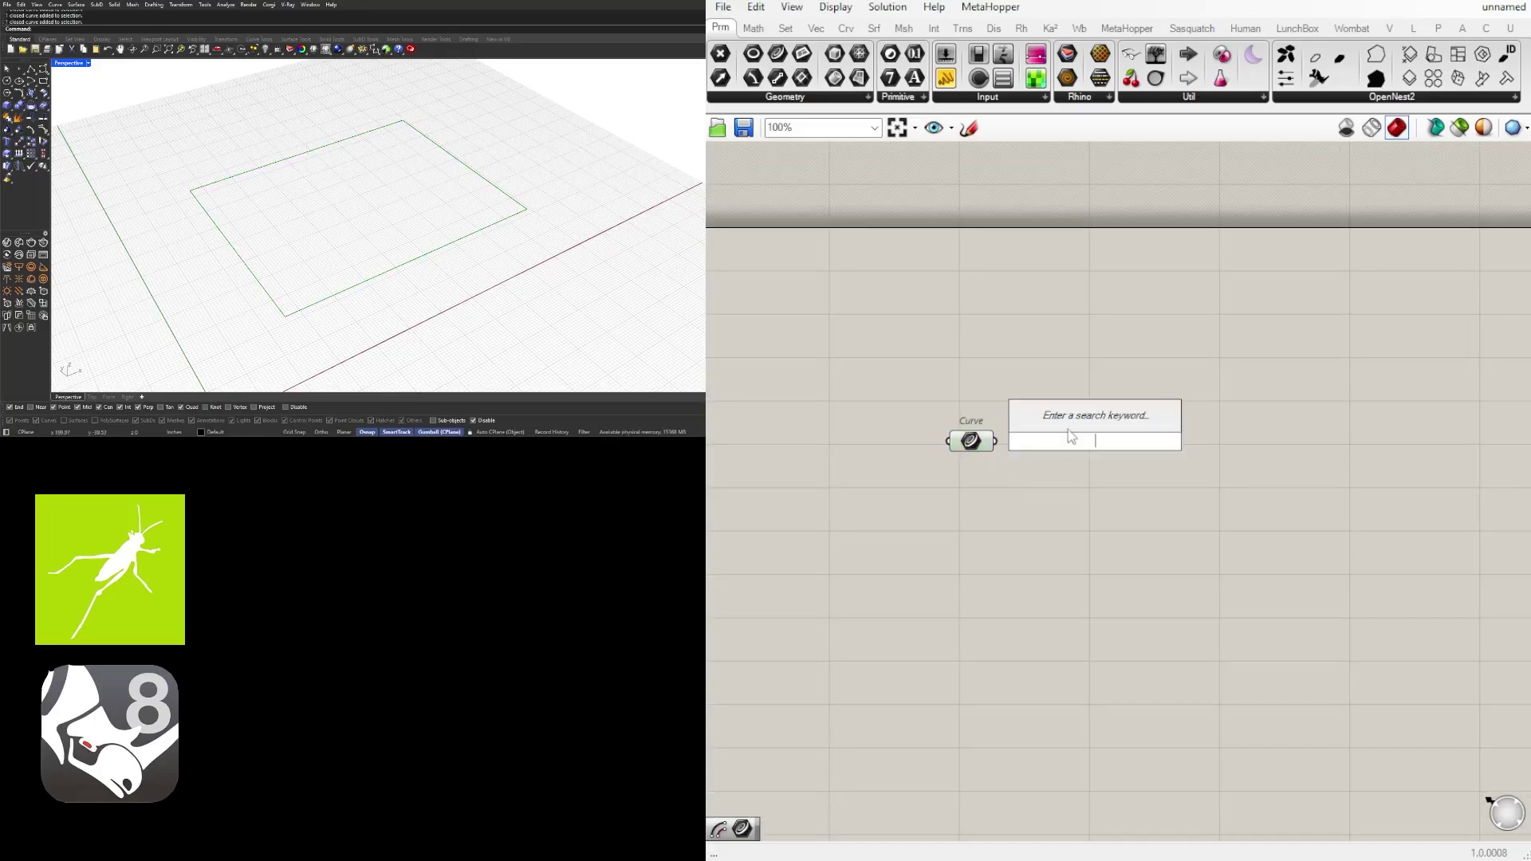
text(divi)
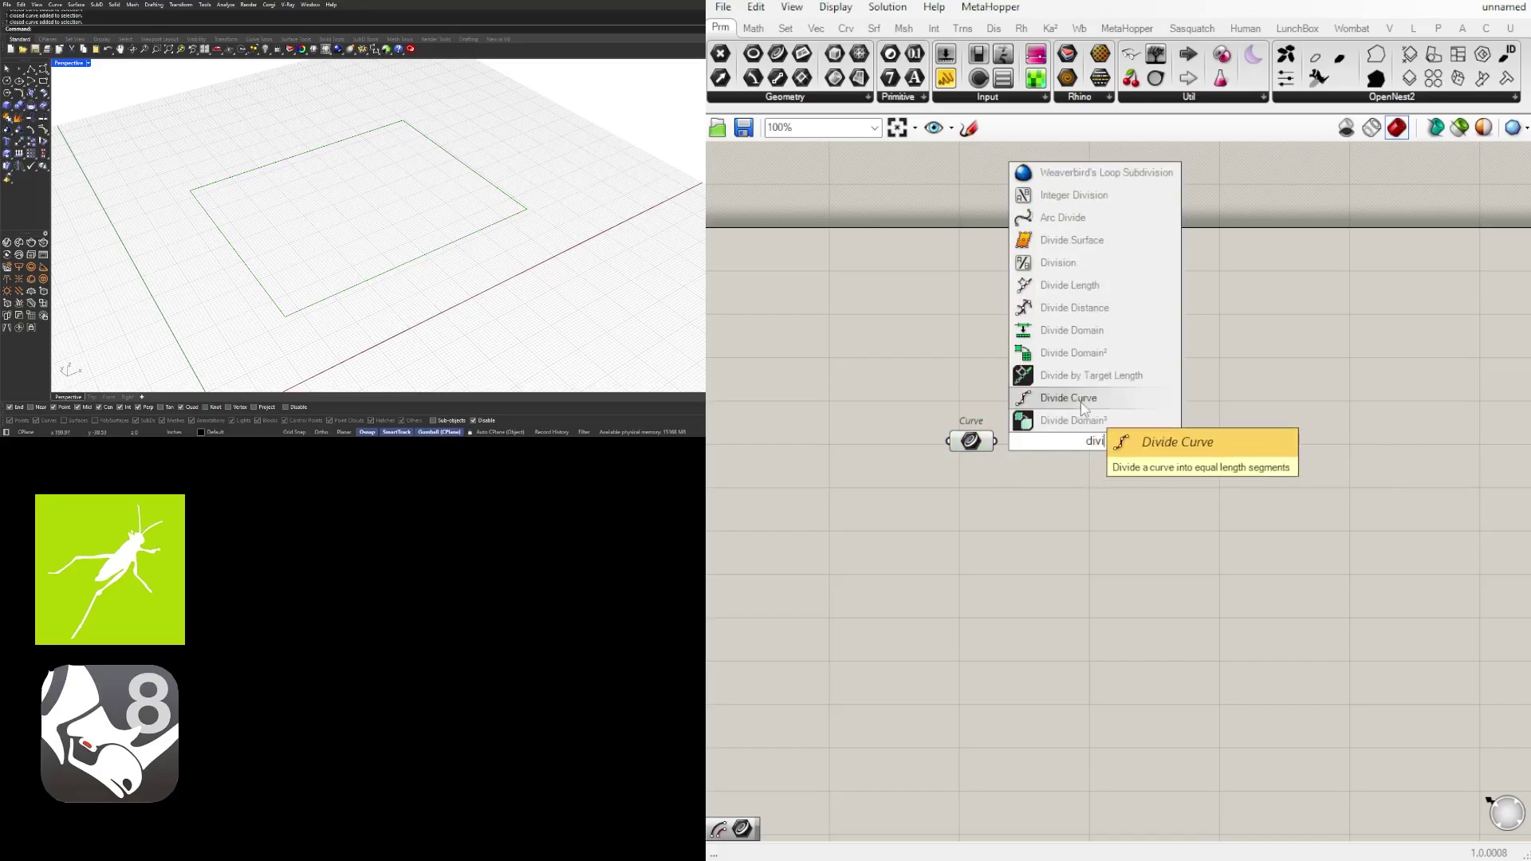
click(1085, 399)
drag(1008, 442, 1187, 495)
Connect a new number slider with an initial value of 50 to Divide Curve's Count input and raise it to 59
double_click(994, 536)
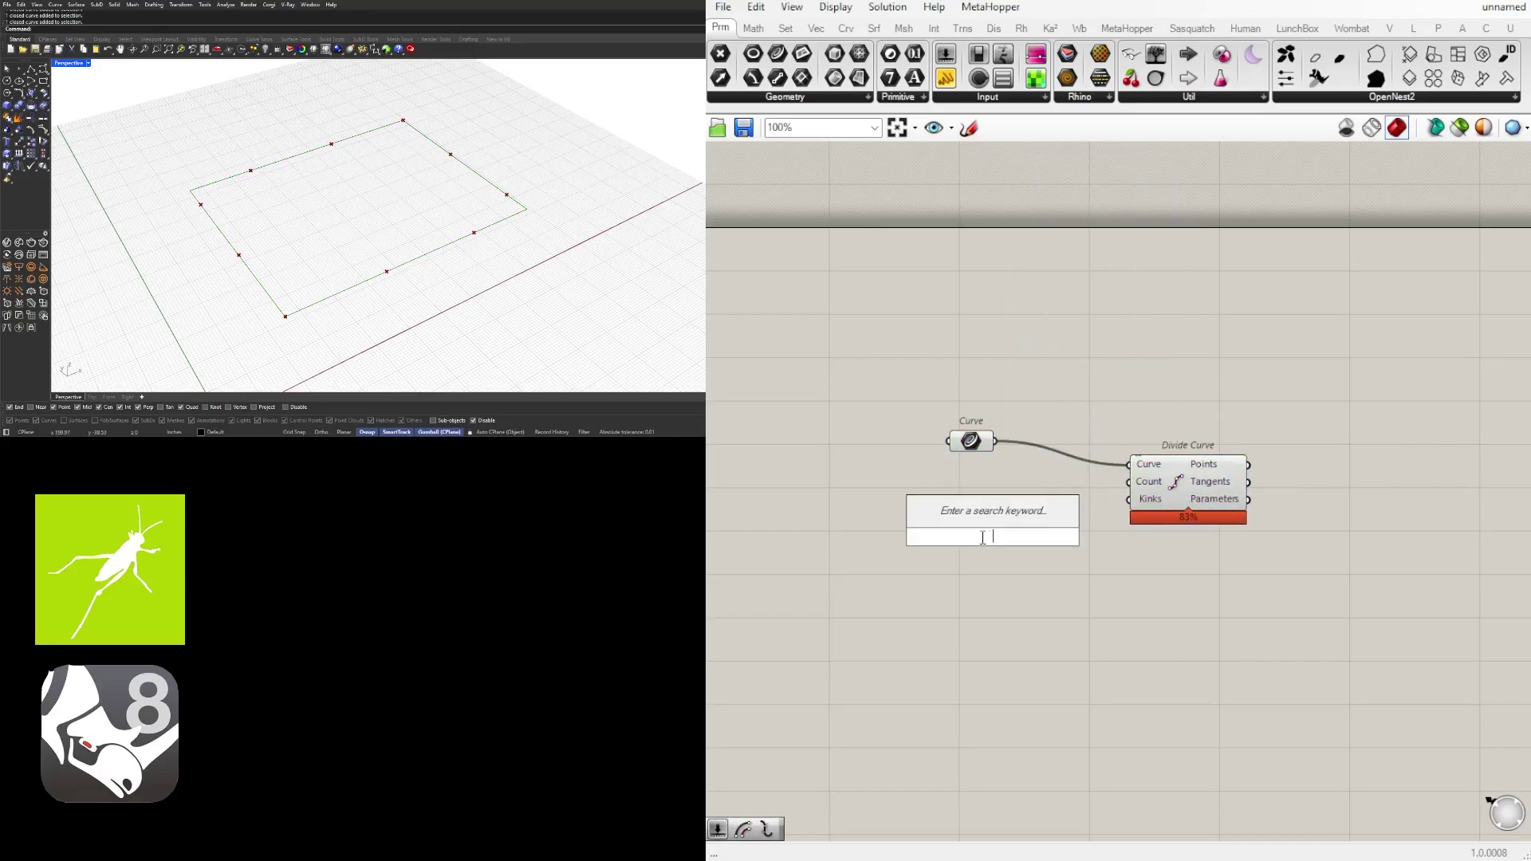
text(50)
key(Return)
scroll(1086, 517, up, 3)
drag(1054, 551, 1154, 461)
click(1184, 470)
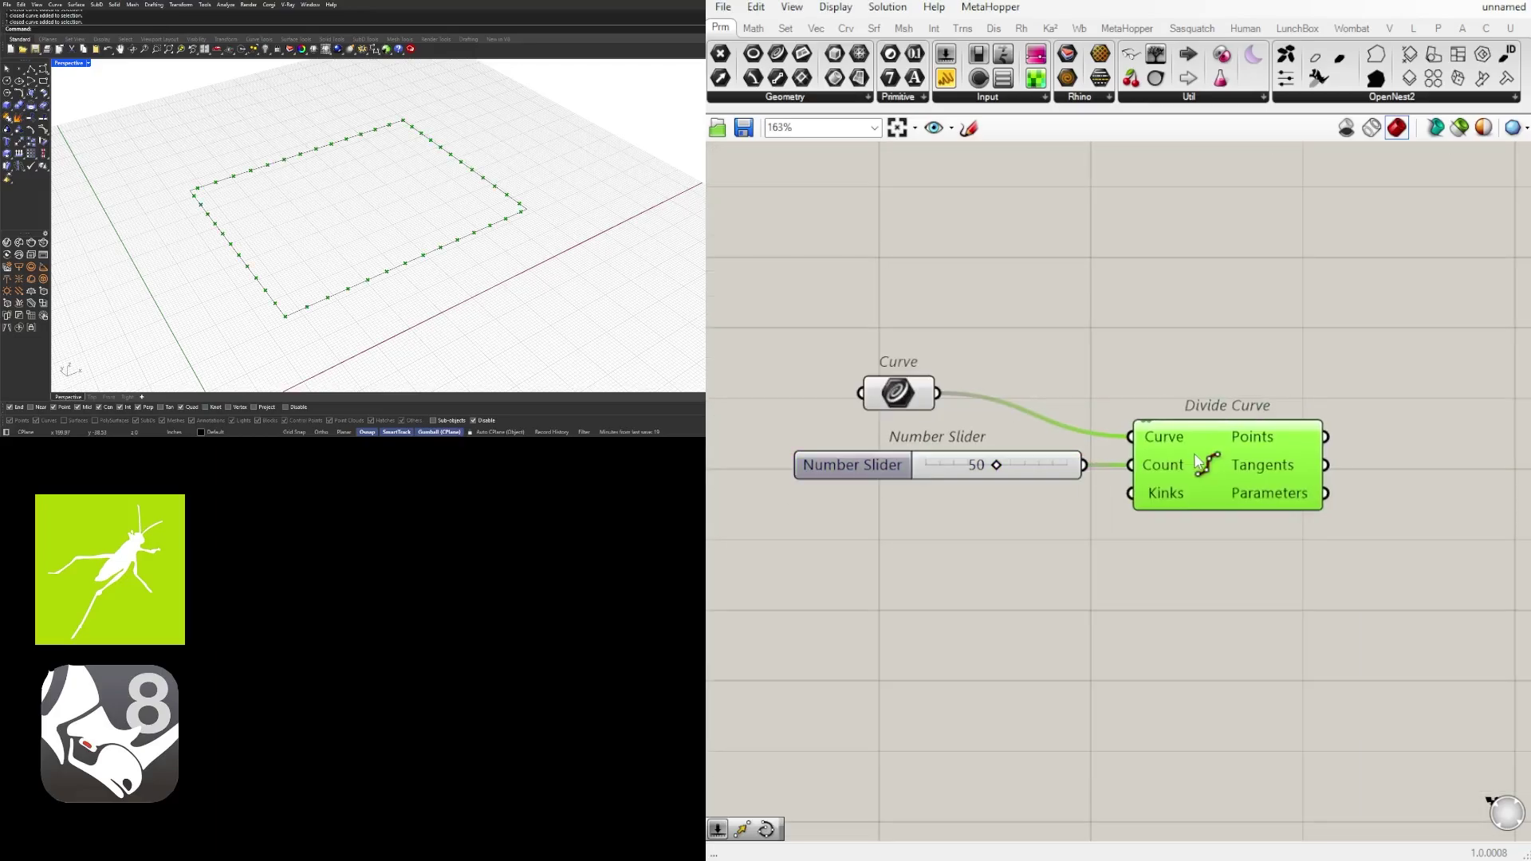
scroll(1112, 488, up, 2)
mouse_move(970, 466)
mouse_down()
mouse_move(1008, 462)
mouse_move(923, 463)
mouse_move(1001, 464)
mouse_move(987, 464)
mouse_up()
Add a Nurbs Curve component and connect Divide Curve's Points output to its Vertices input
scroll(941, 538, down, 5)
double_click(1068, 494)
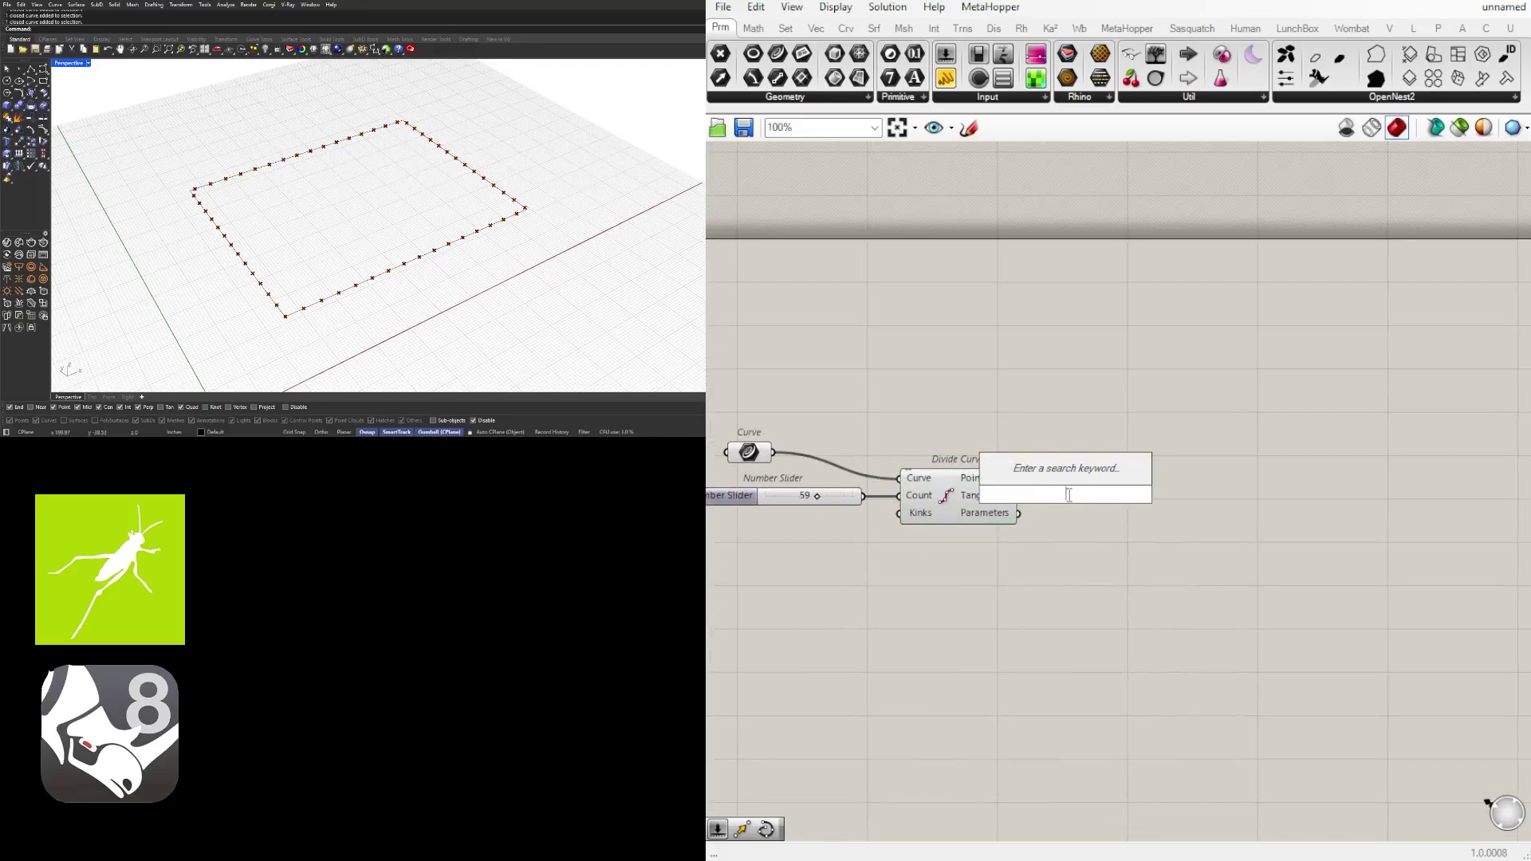
text(nurbs)
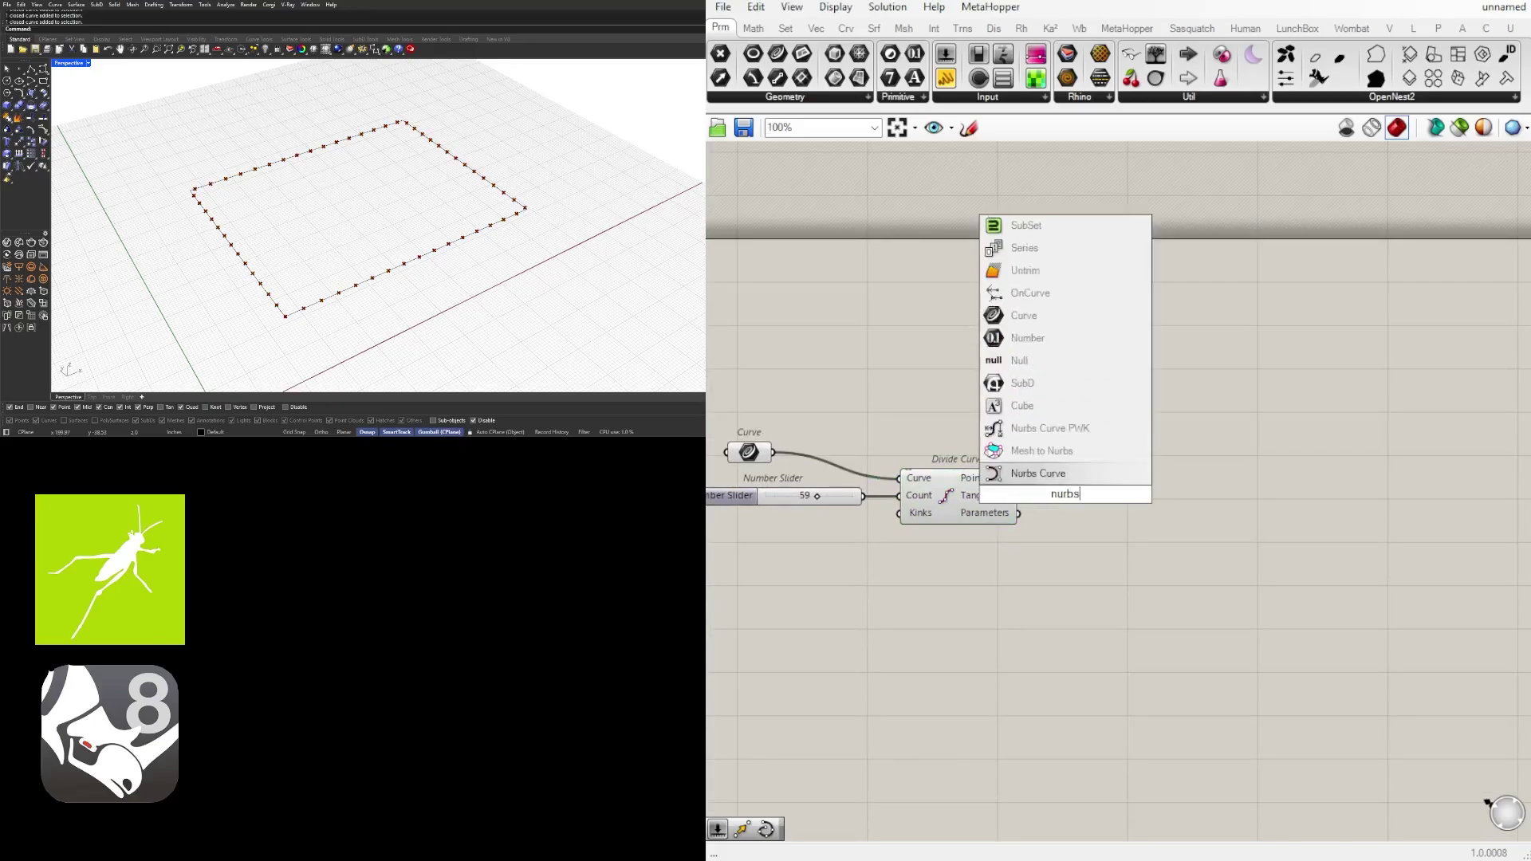
key(Return)
scroll(1024, 474, up, 3)
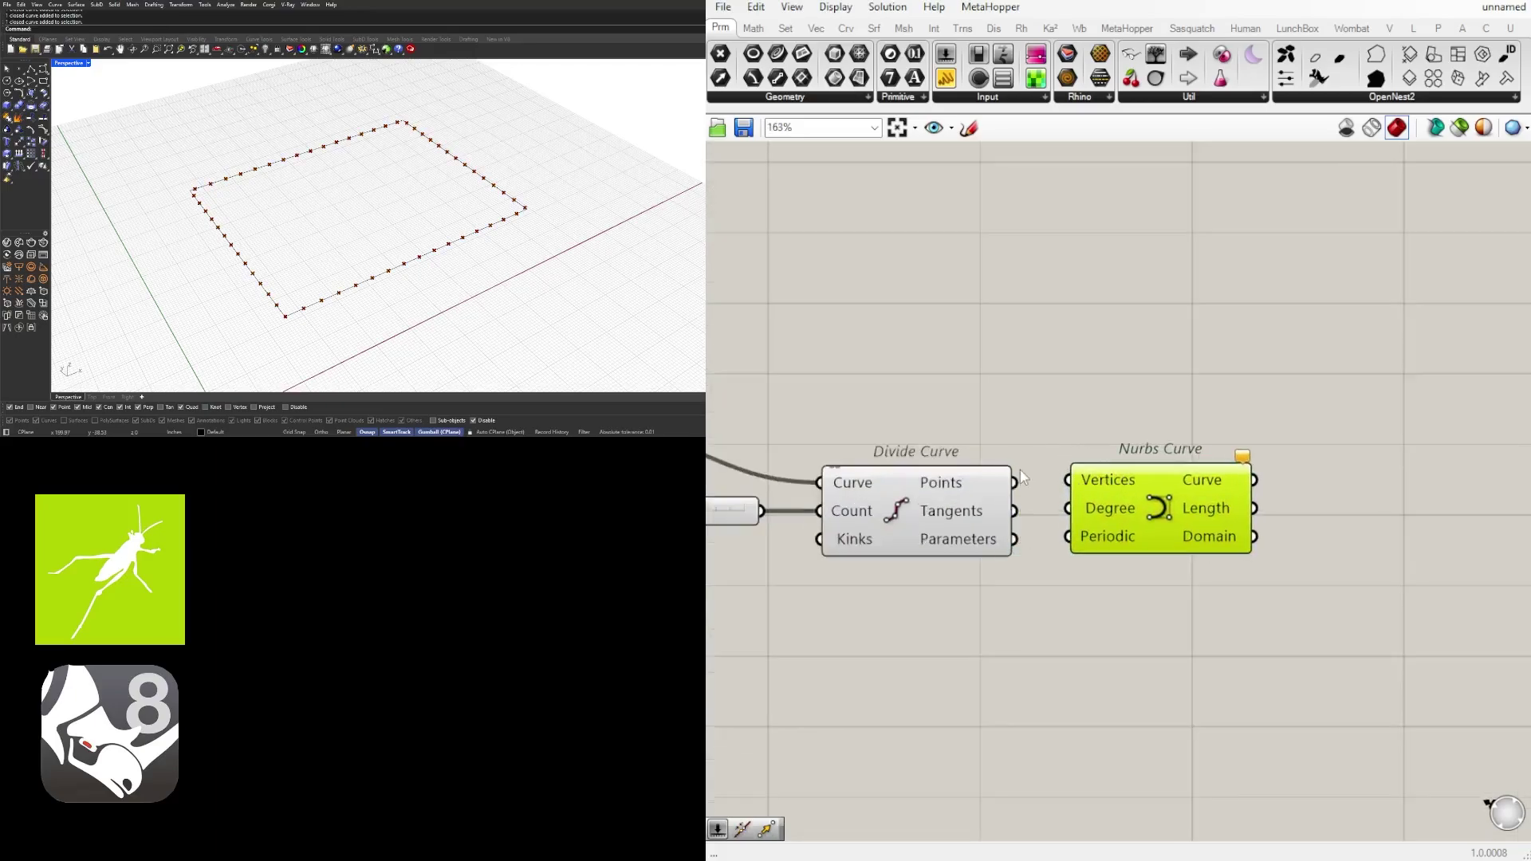
drag(1077, 488, 1129, 538)
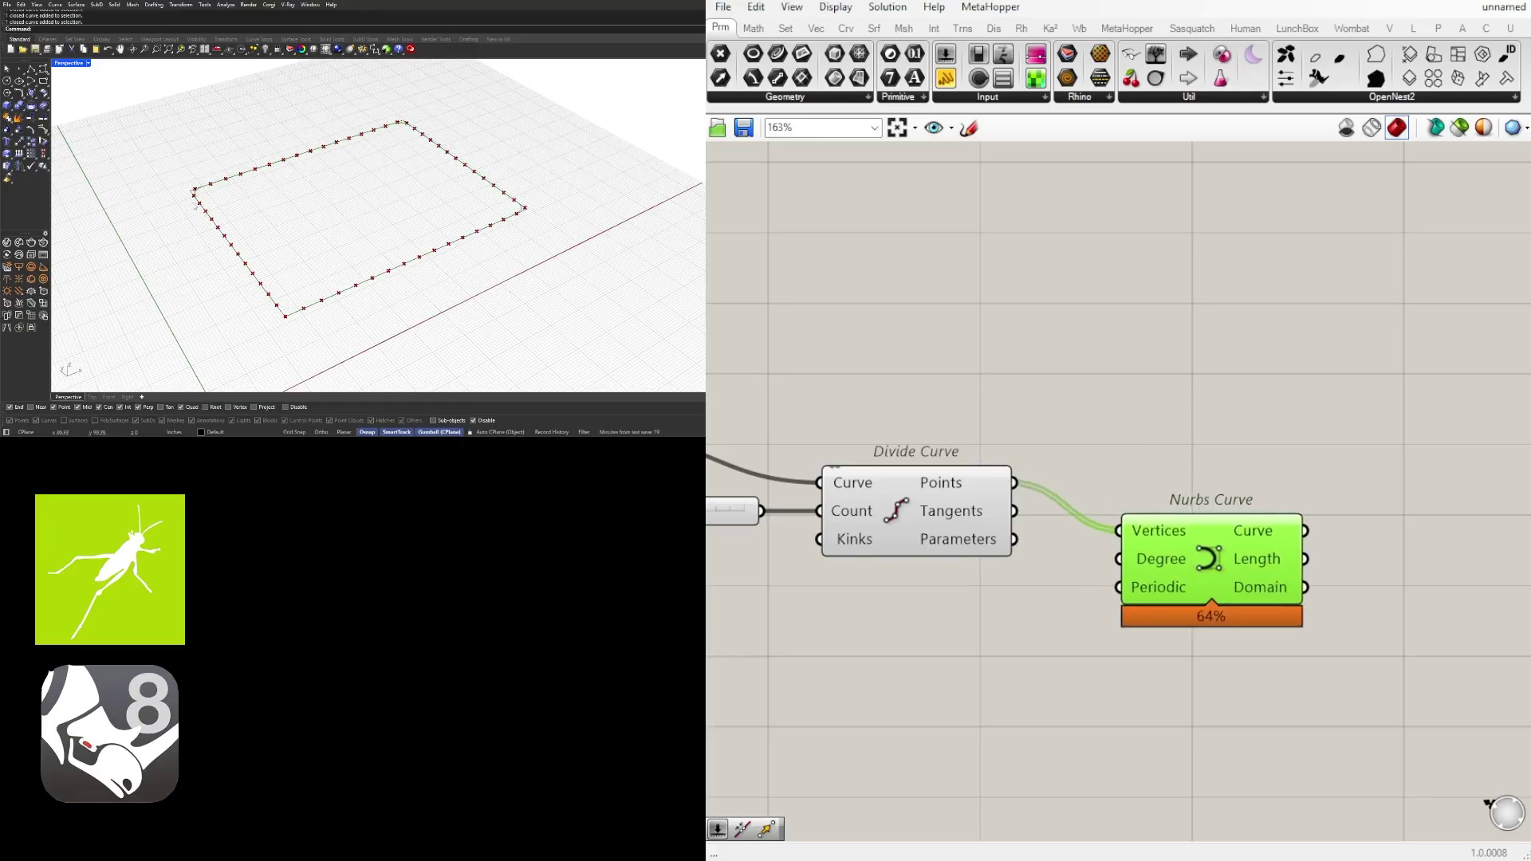
scroll(558, 204, up, 2)
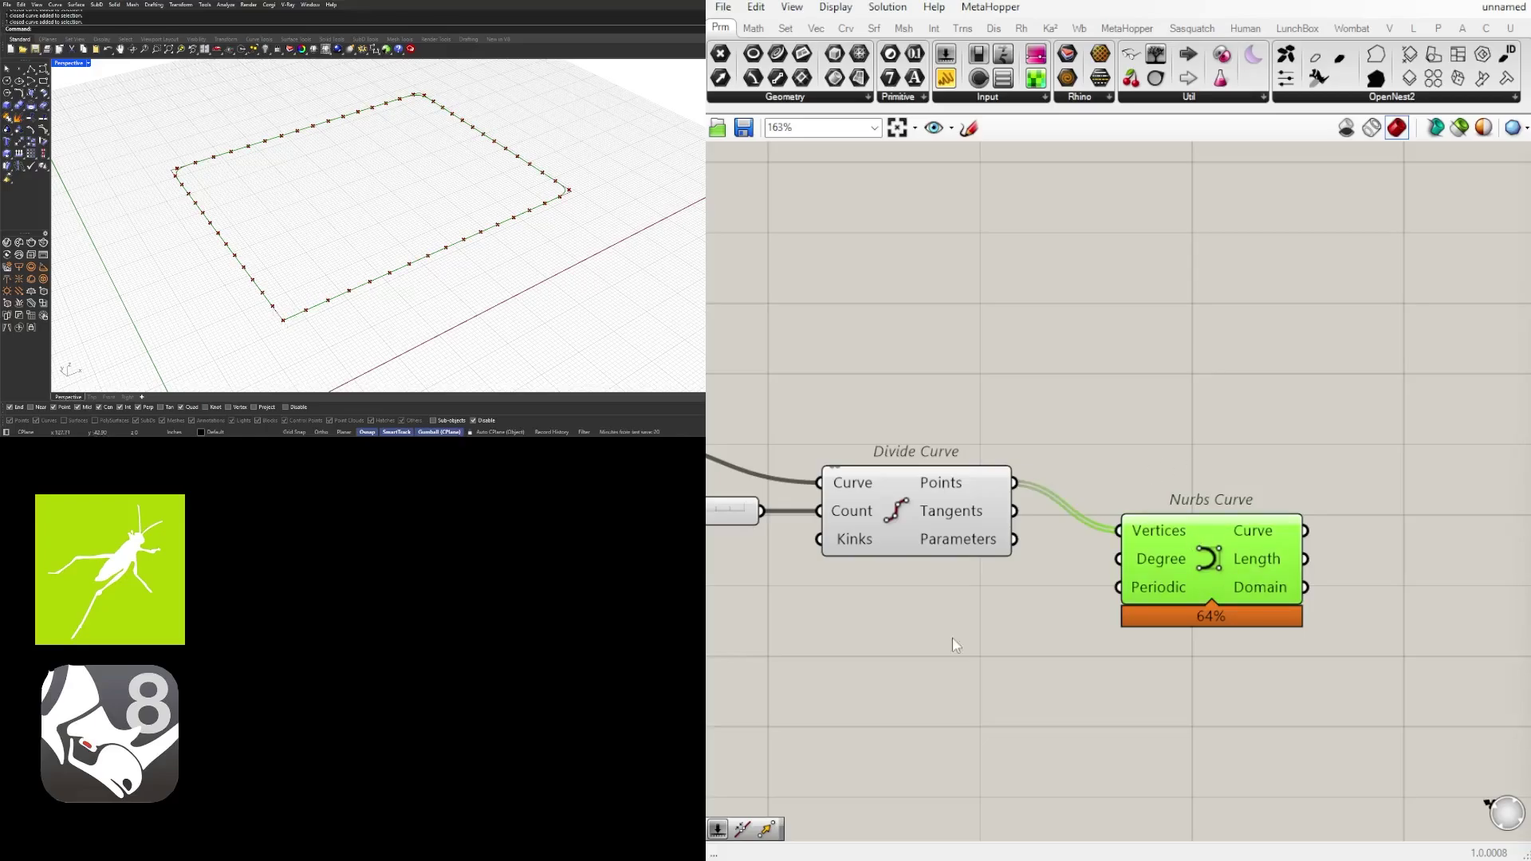
Turn on the Periodic input of the Nurbs Curve component and reposition the component
right_drag(1180, 538, 1039, 487)
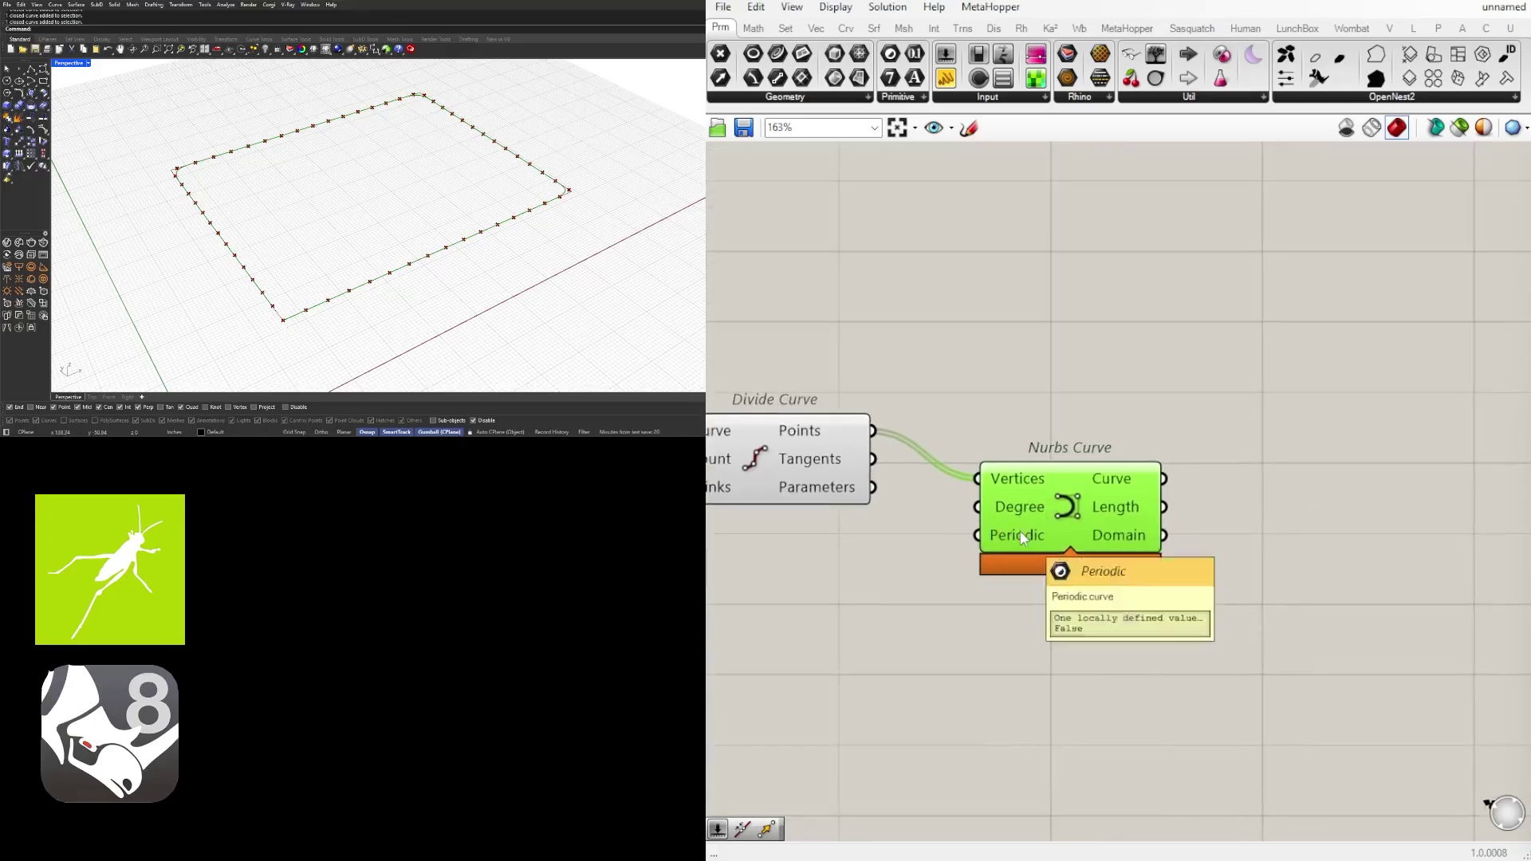
right_click(1023, 538)
mouse_move(1212, 702)
click(1286, 722)
drag(1097, 528, 1128, 571)
Raise the number slider feeding Divide Curve's Count input to 76
right_drag(920, 582, 1387, 581)
scroll(1308, 502, down, 1)
scroll(1017, 456, up, 5)
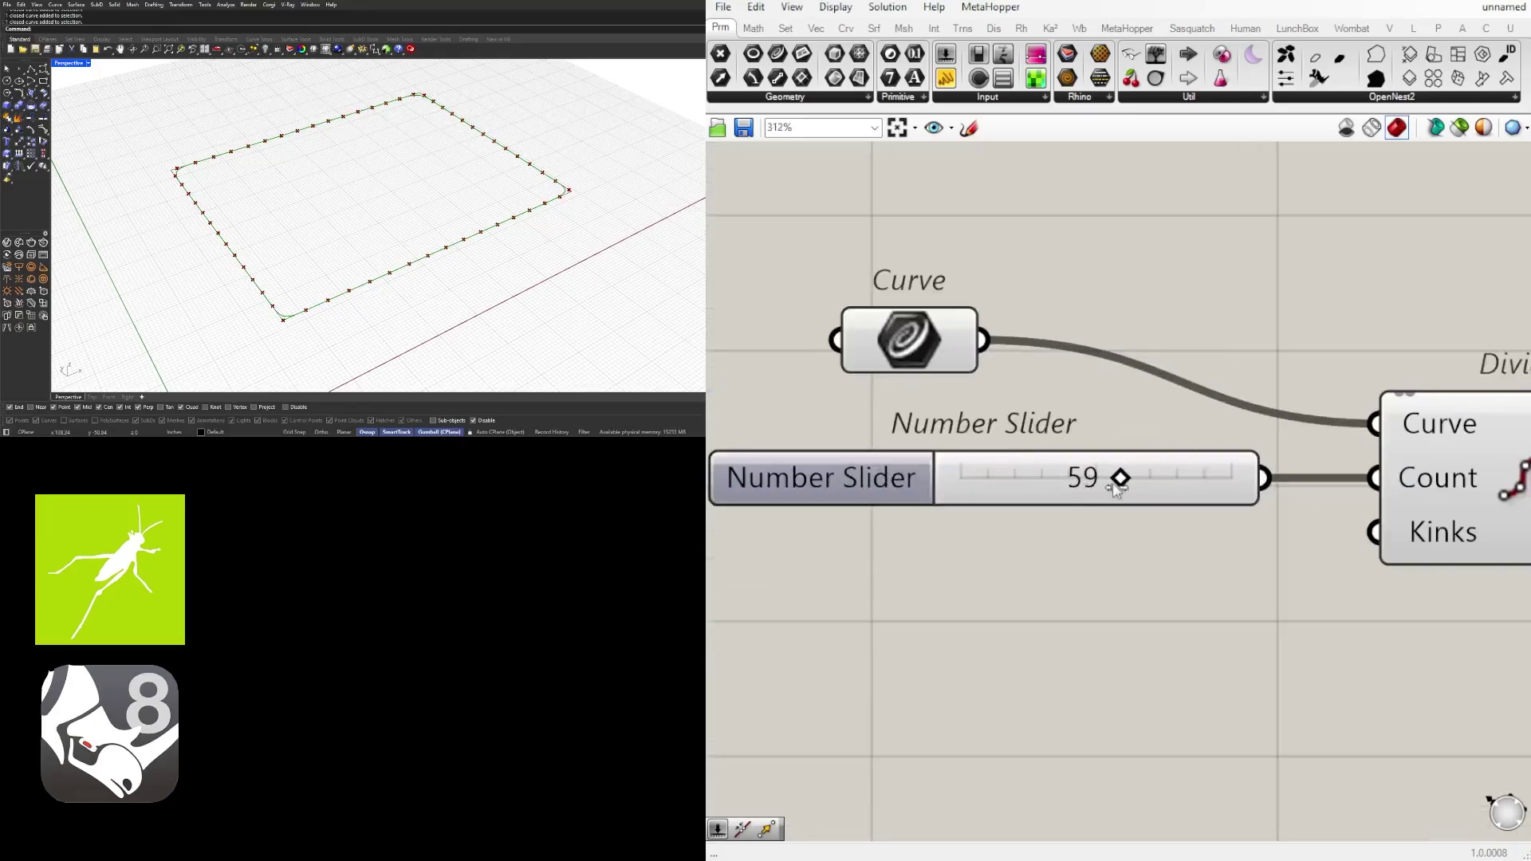
drag(1119, 481, 1169, 505)
scroll(975, 462, down, 8)
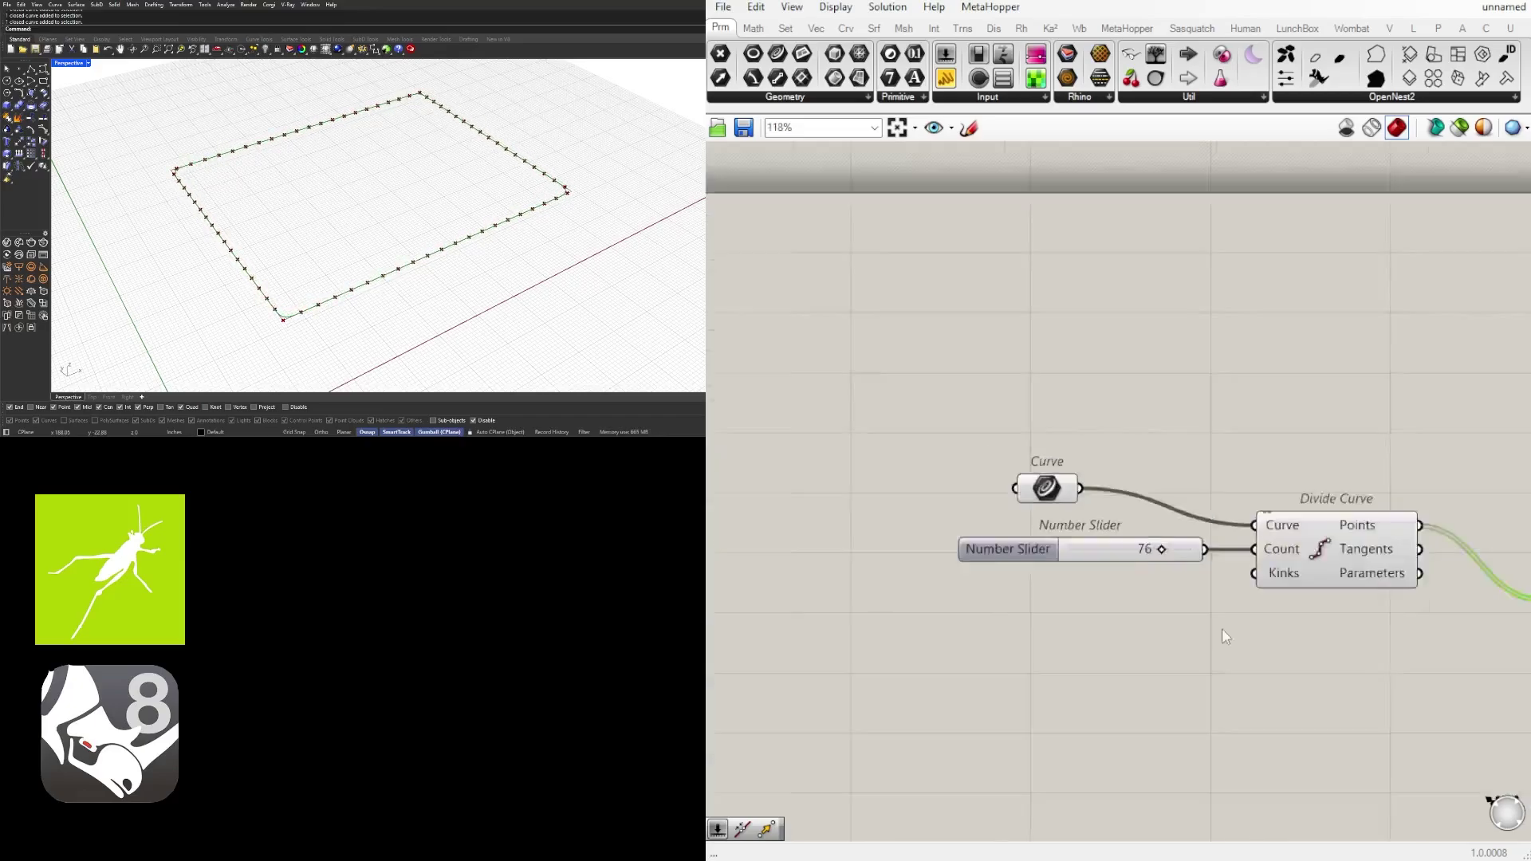
Turn off the preview of the Divide Curve component and place Nurbs Curve closer beside it
drag(1315, 511, 1276, 462)
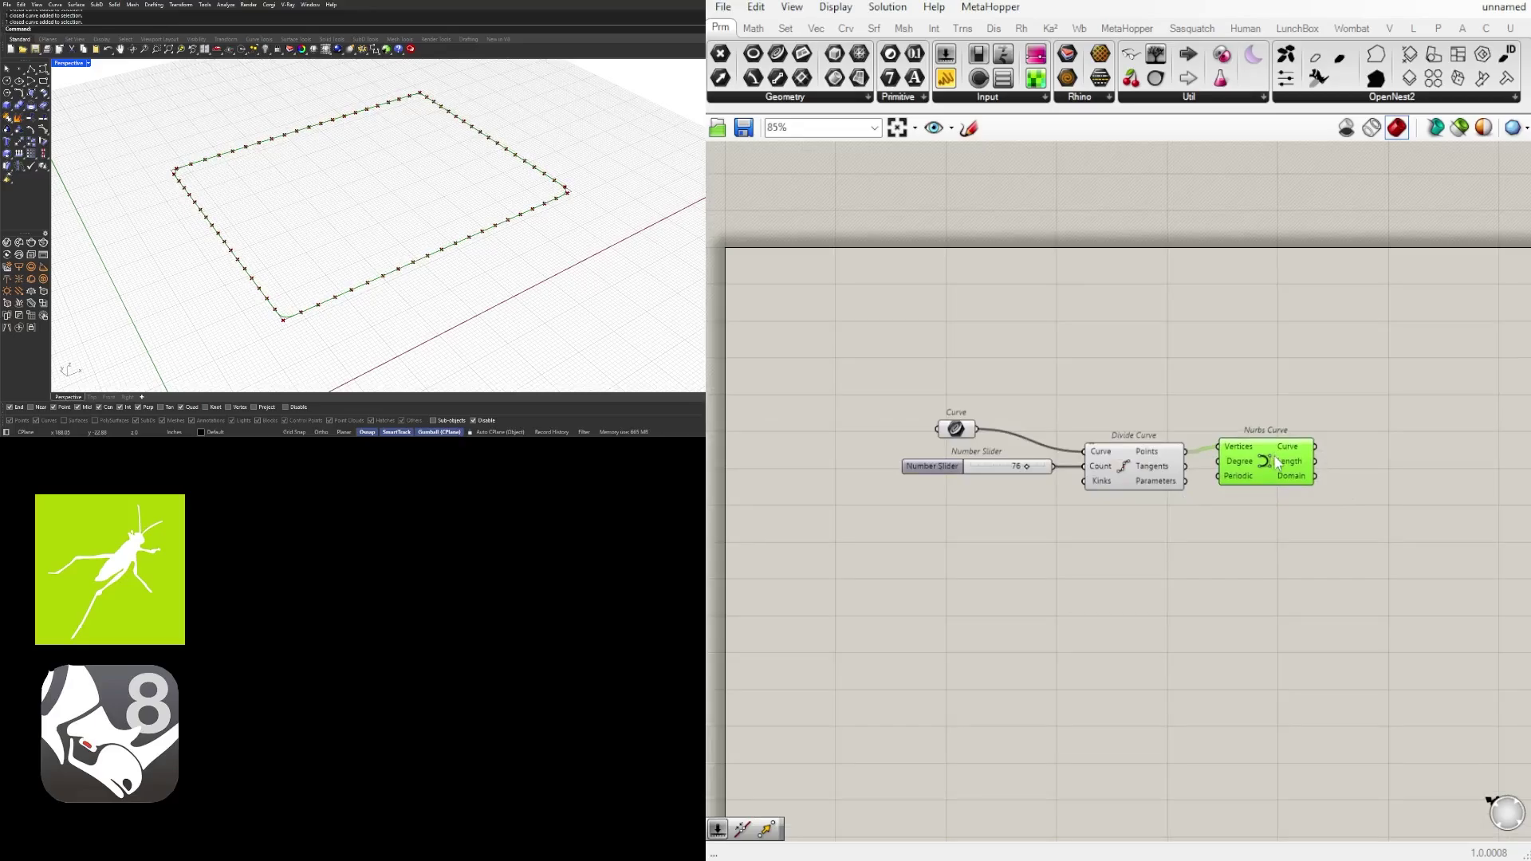
drag(1127, 529, 1060, 409)
scroll(1126, 397, up, 1)
middle_click(1121, 406)
click(1172, 354)
scroll(1320, 397, down, 2)
right_drag(1319, 397, 1054, 353)
click(1031, 411)
right_drag(1022, 479, 1309, 482)
click(1219, 526)
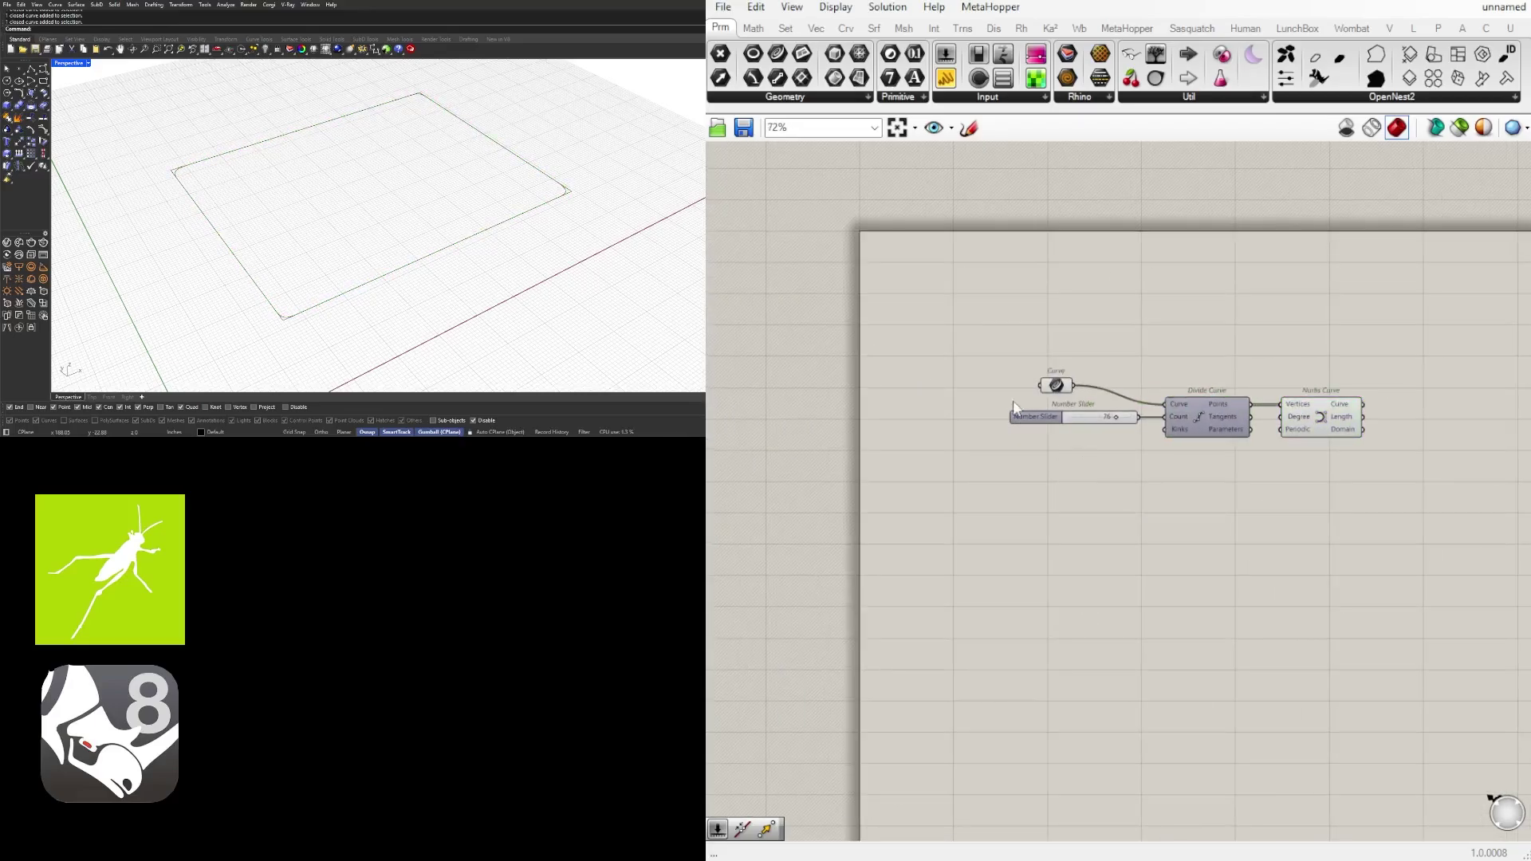
Turn off the Curve parameter's preview and hide the source curve in the Rhino viewport
scroll(1018, 391, up, 4)
drag(1094, 382, 1133, 352)
middle_click(1133, 350)
scroll(1107, 413, down, 3)
scroll(1107, 413, up, 3)
drag(608, 246, 533, 192)
key(ctrl+h)
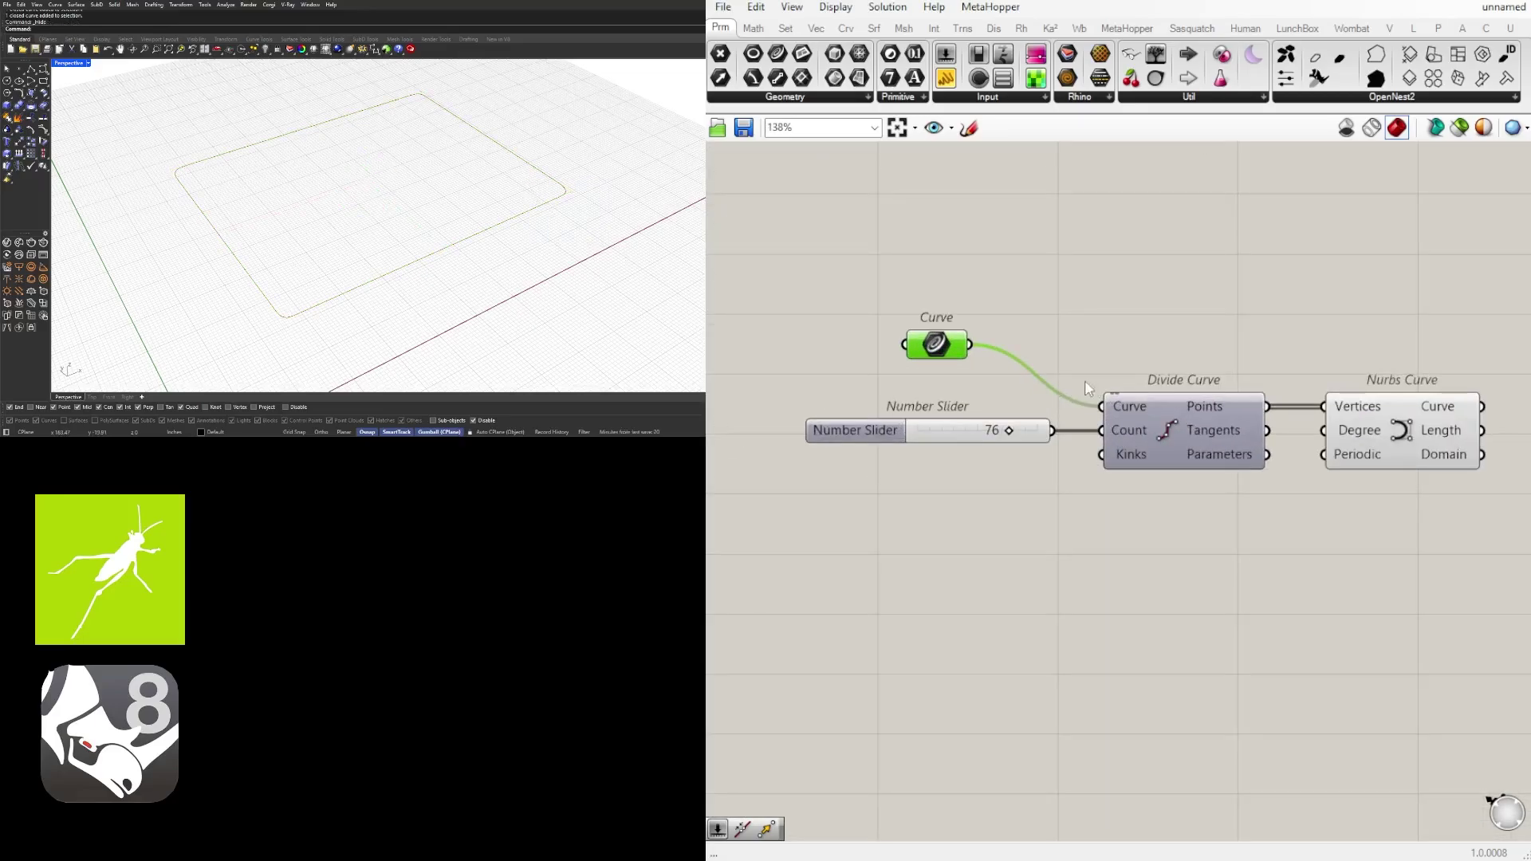
Add a Move component and connect Nurbs Curve's Curve output to its Geometry input
scroll(1089, 389, down, 2)
right_drag(1089, 389, 891, 378)
click(1137, 412)
right_drag(1256, 464, 1130, 489)
scroll(1129, 489, down, 2)
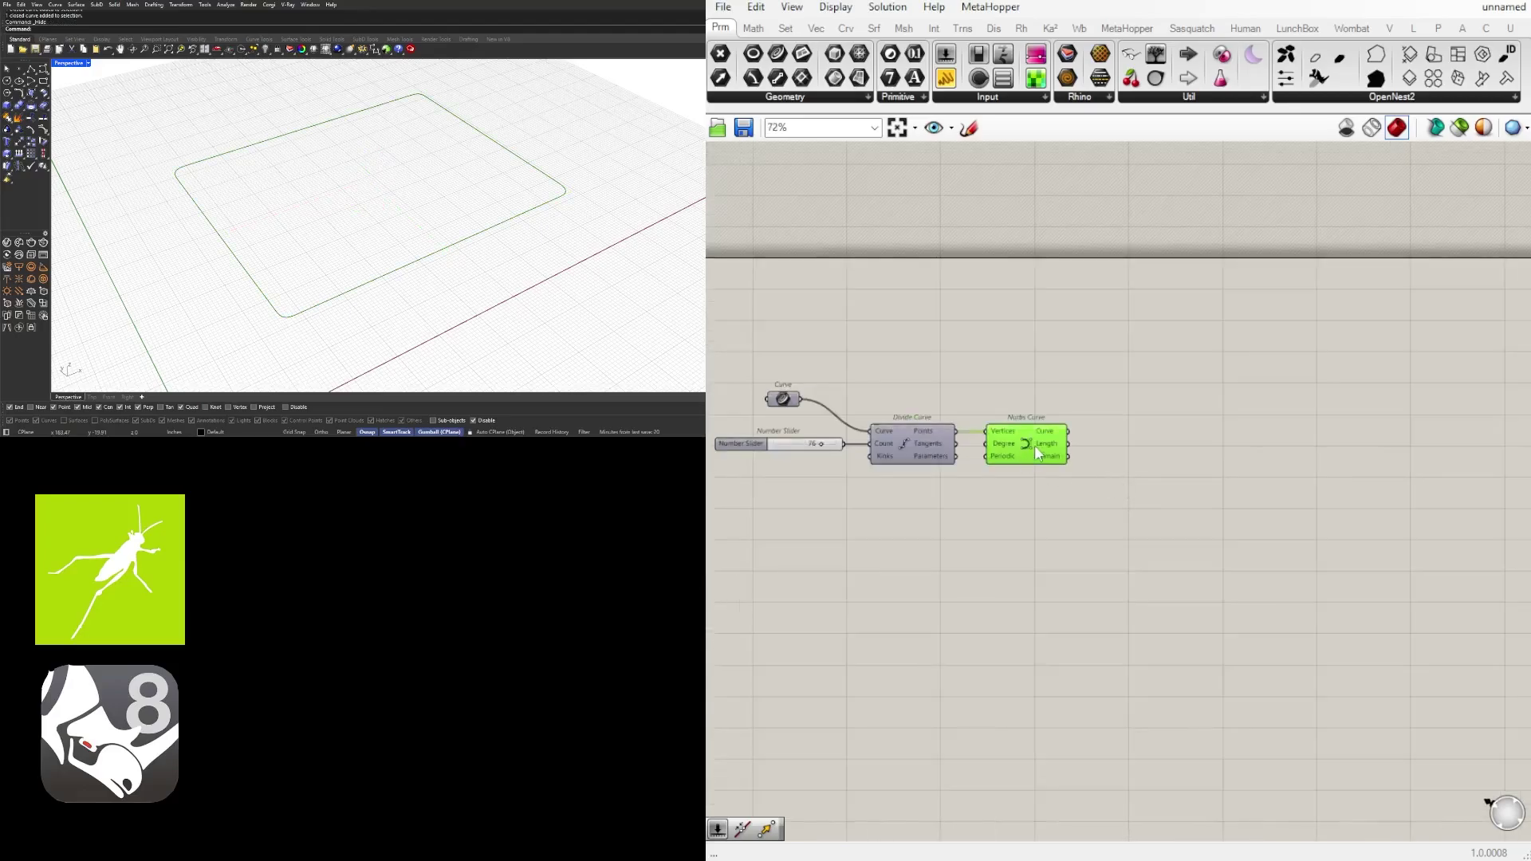
mouse_move(550, 236)
right_down()
mouse_move(577, 177)
mouse_move(546, 217)
right_up()
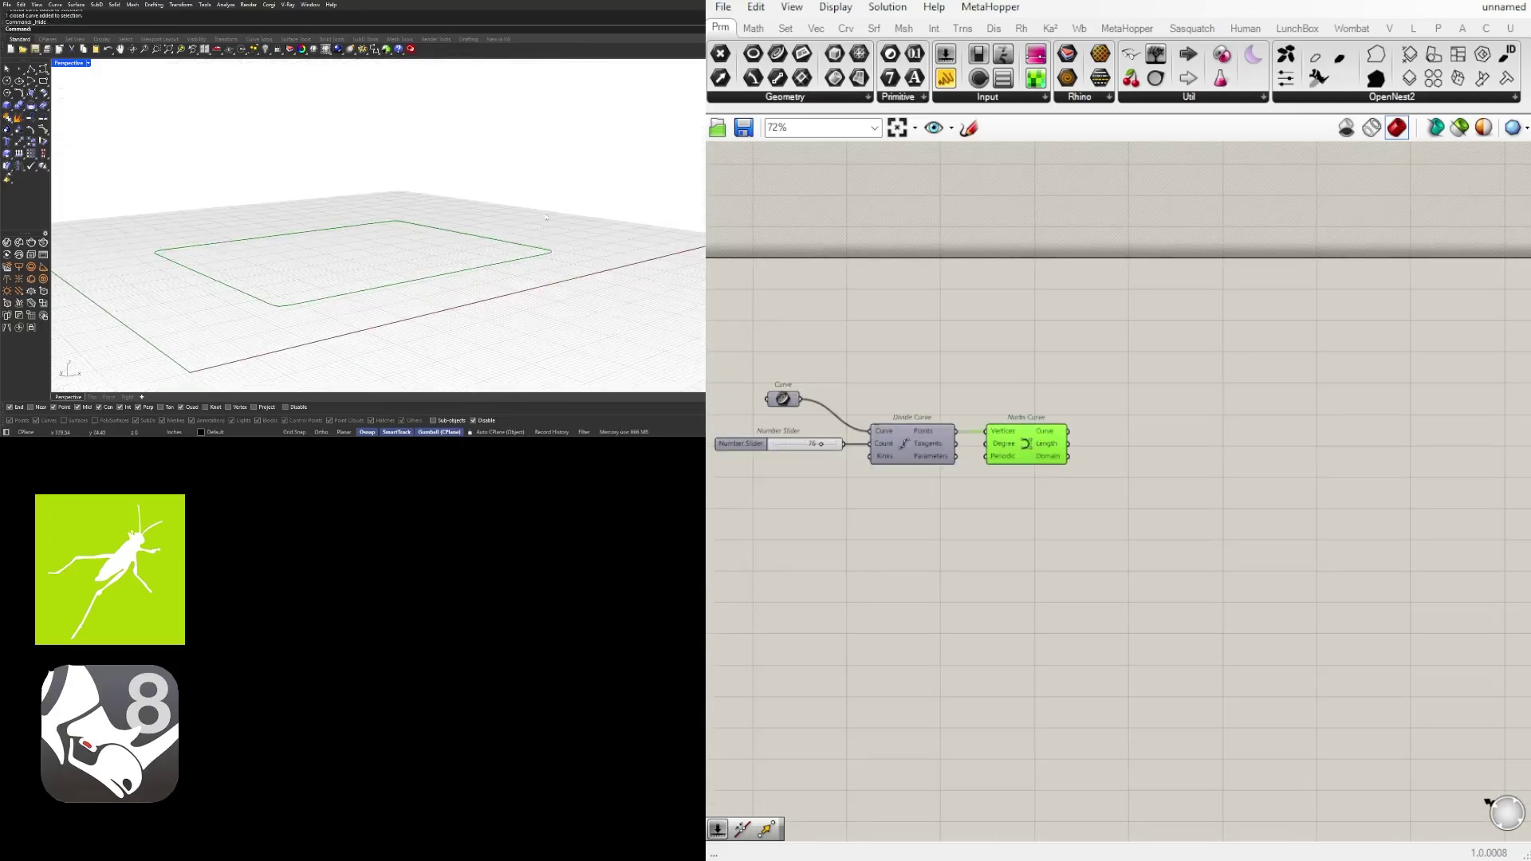
double_click(1104, 499)
text(move)
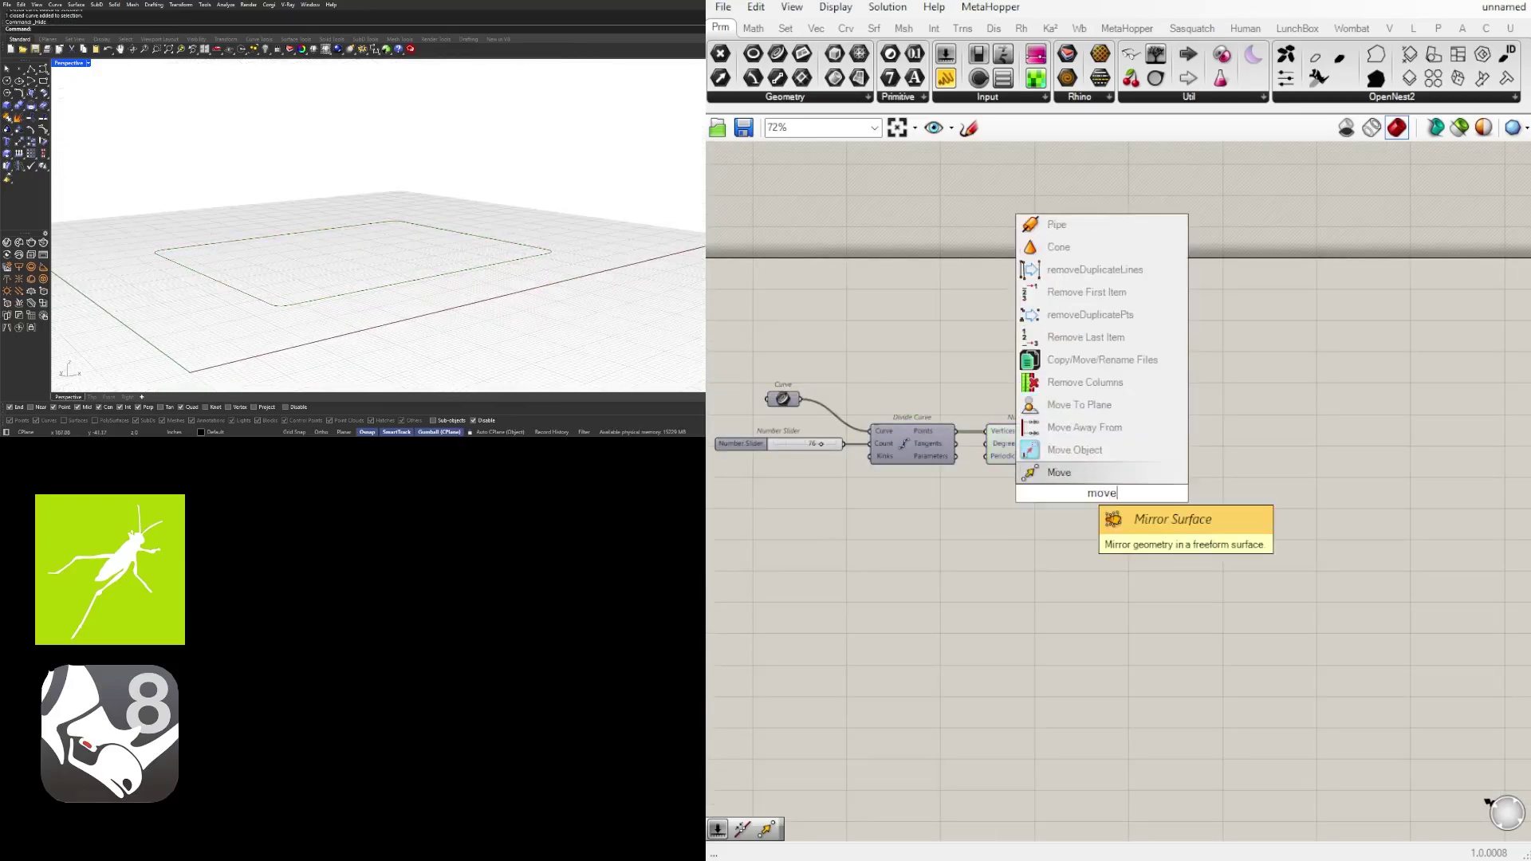
key(Return)
drag(1248, 462, 1247, 466)
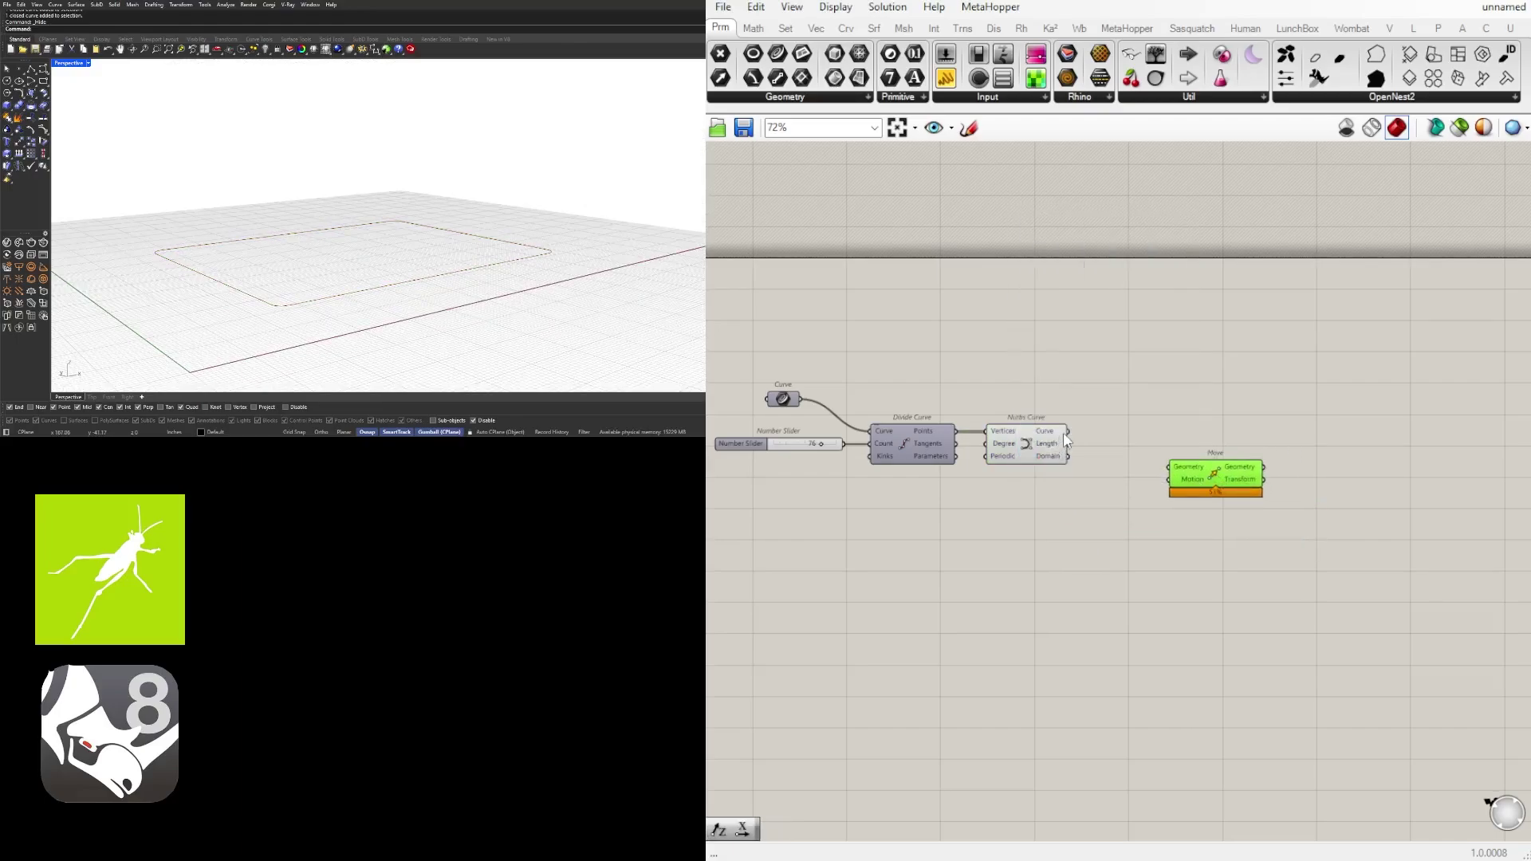
drag(1067, 432, 1193, 489)
Add a Unit Z vector component below the Nurbs Curve component
double_click(1004, 517)
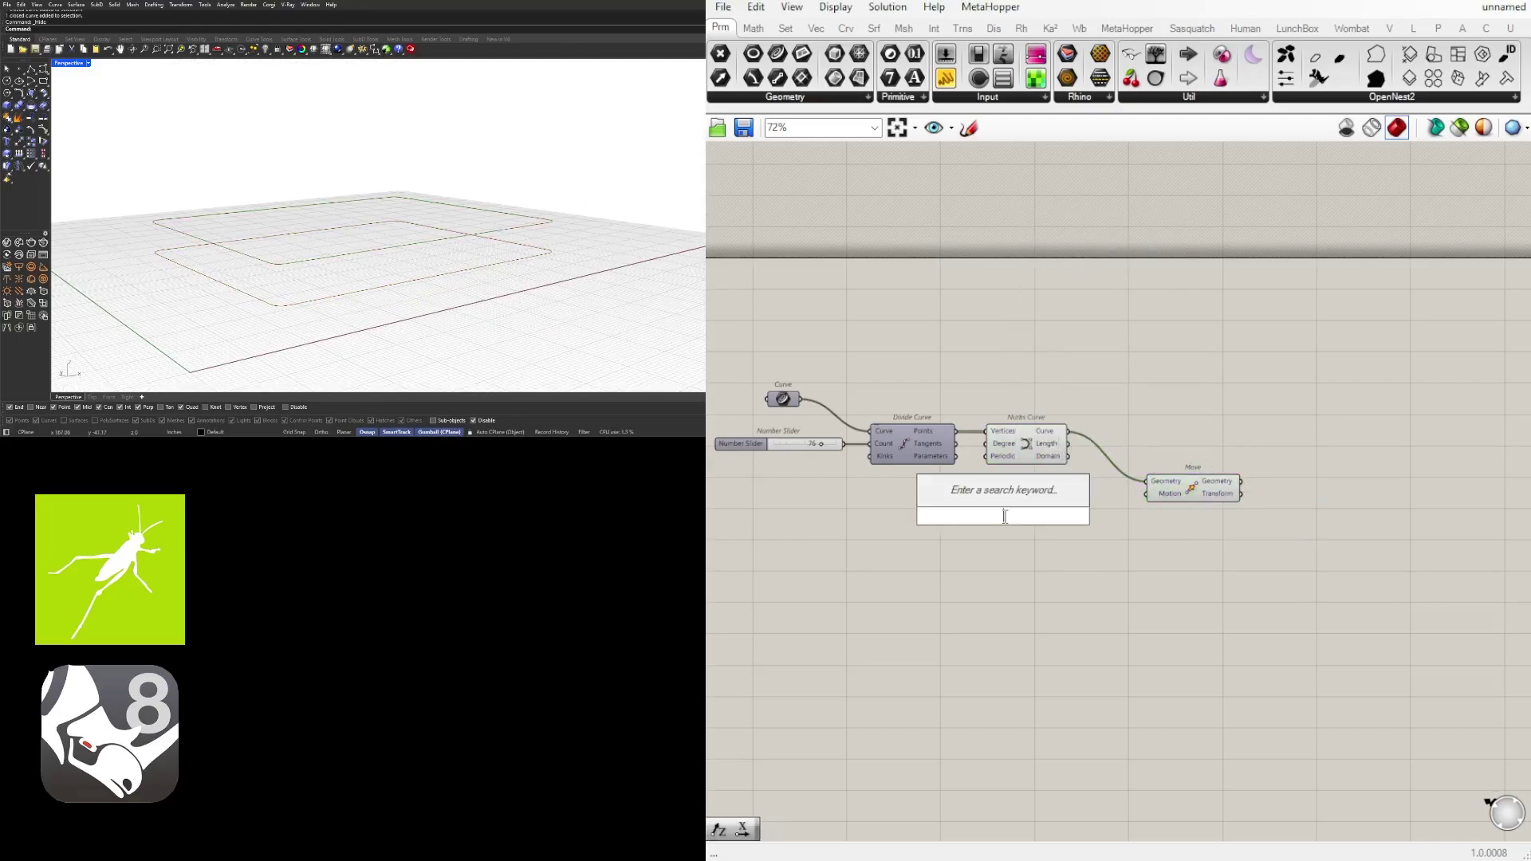
text(unit z)
key(Return)
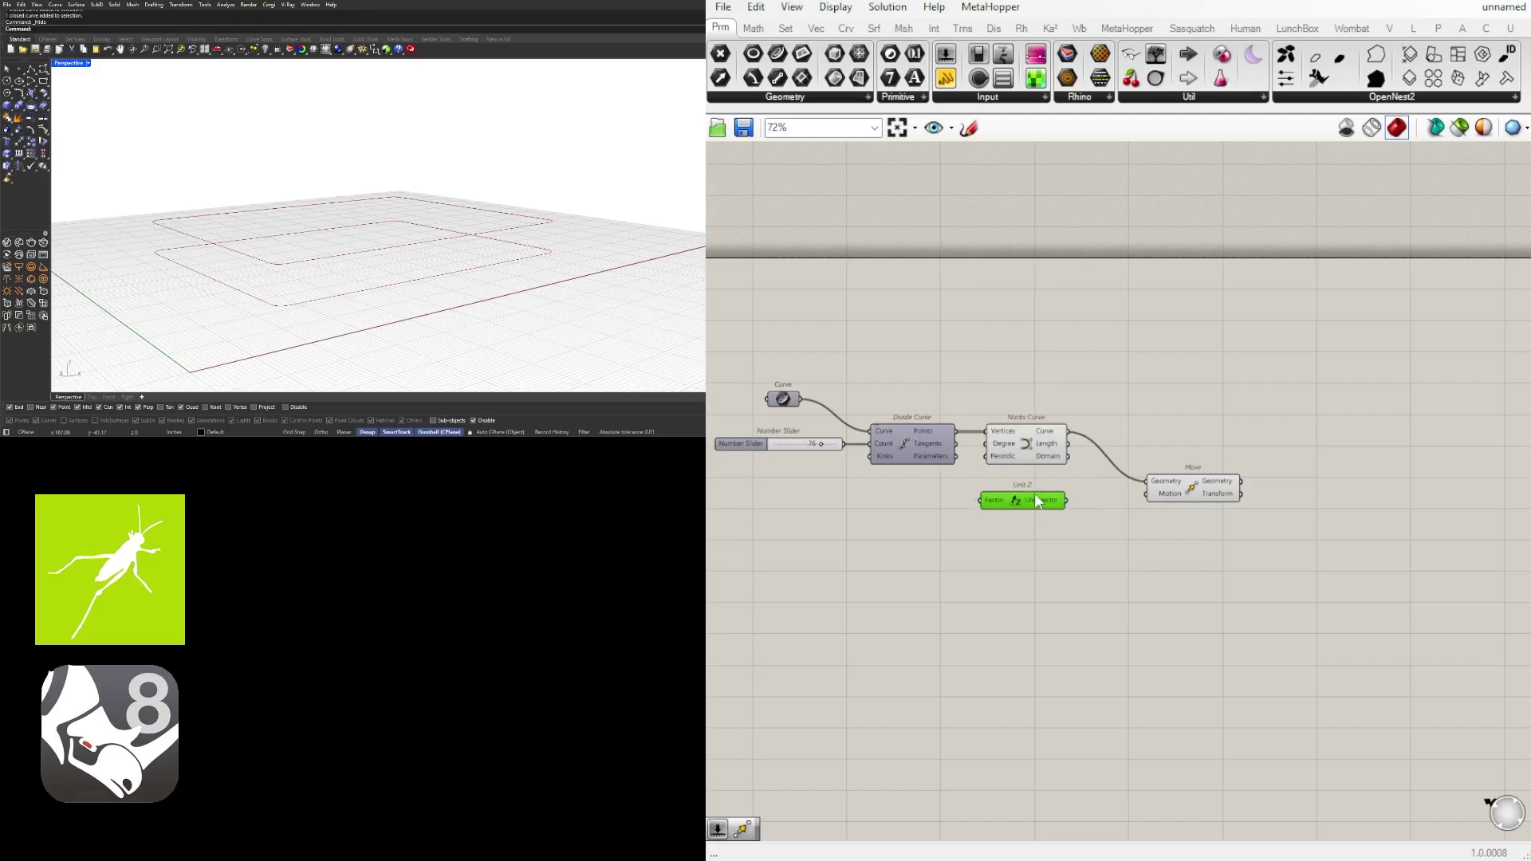
scroll(936, 512, up, 2)
Feed a new number slider of 120 into Unit Z's Factor and connect its Unit vector output to Move's Motion input
double_click(933, 514)
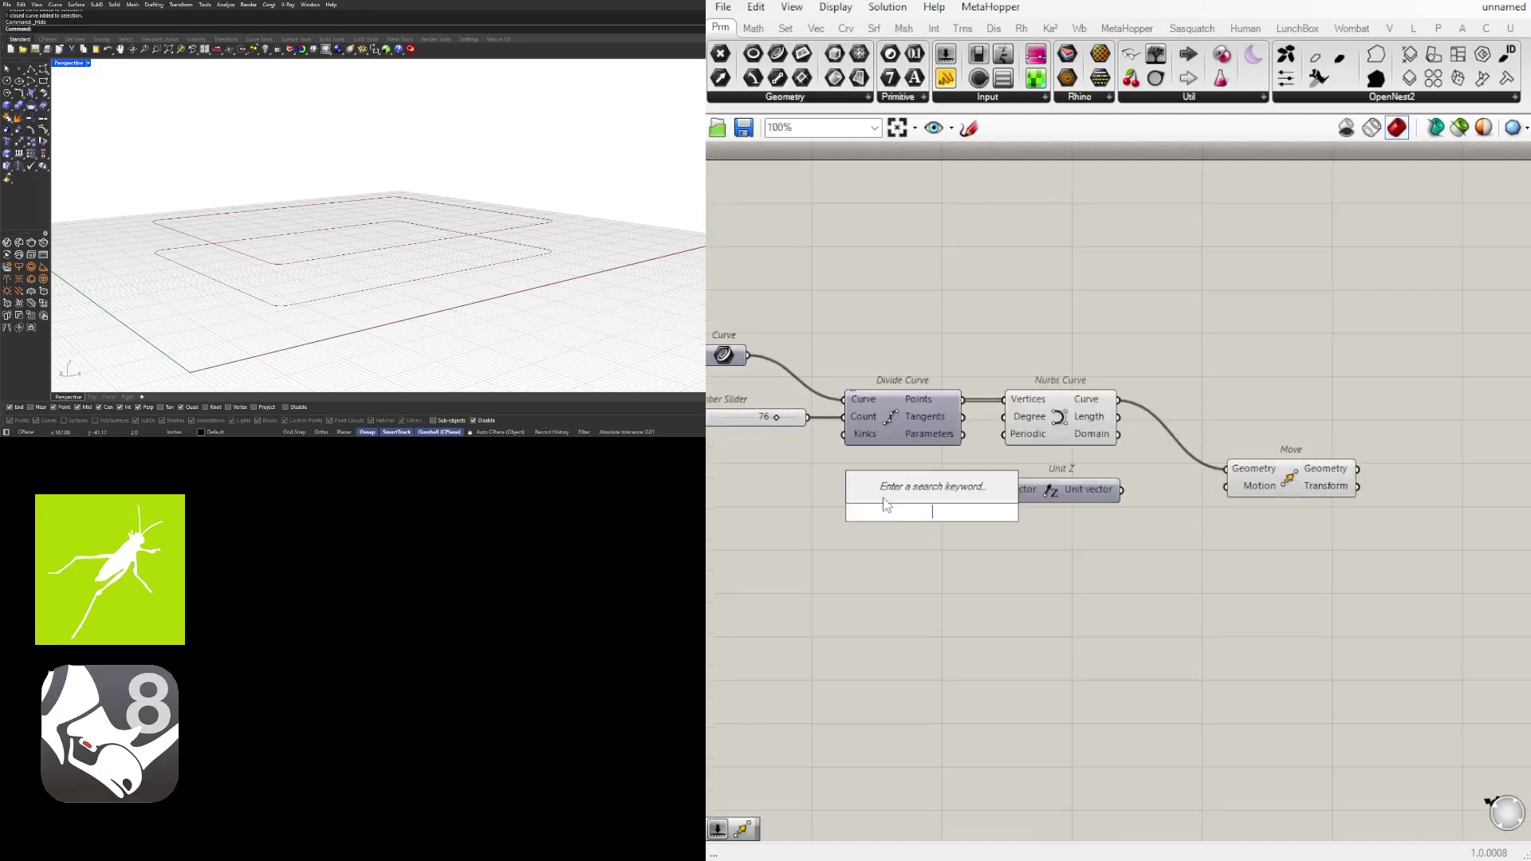
text(120)
key(Return)
scroll(959, 503, up, 2)
drag(1008, 526, 943, 502)
drag(982, 493, 1018, 496)
drag(1185, 490, 1327, 484)
click(1379, 472)
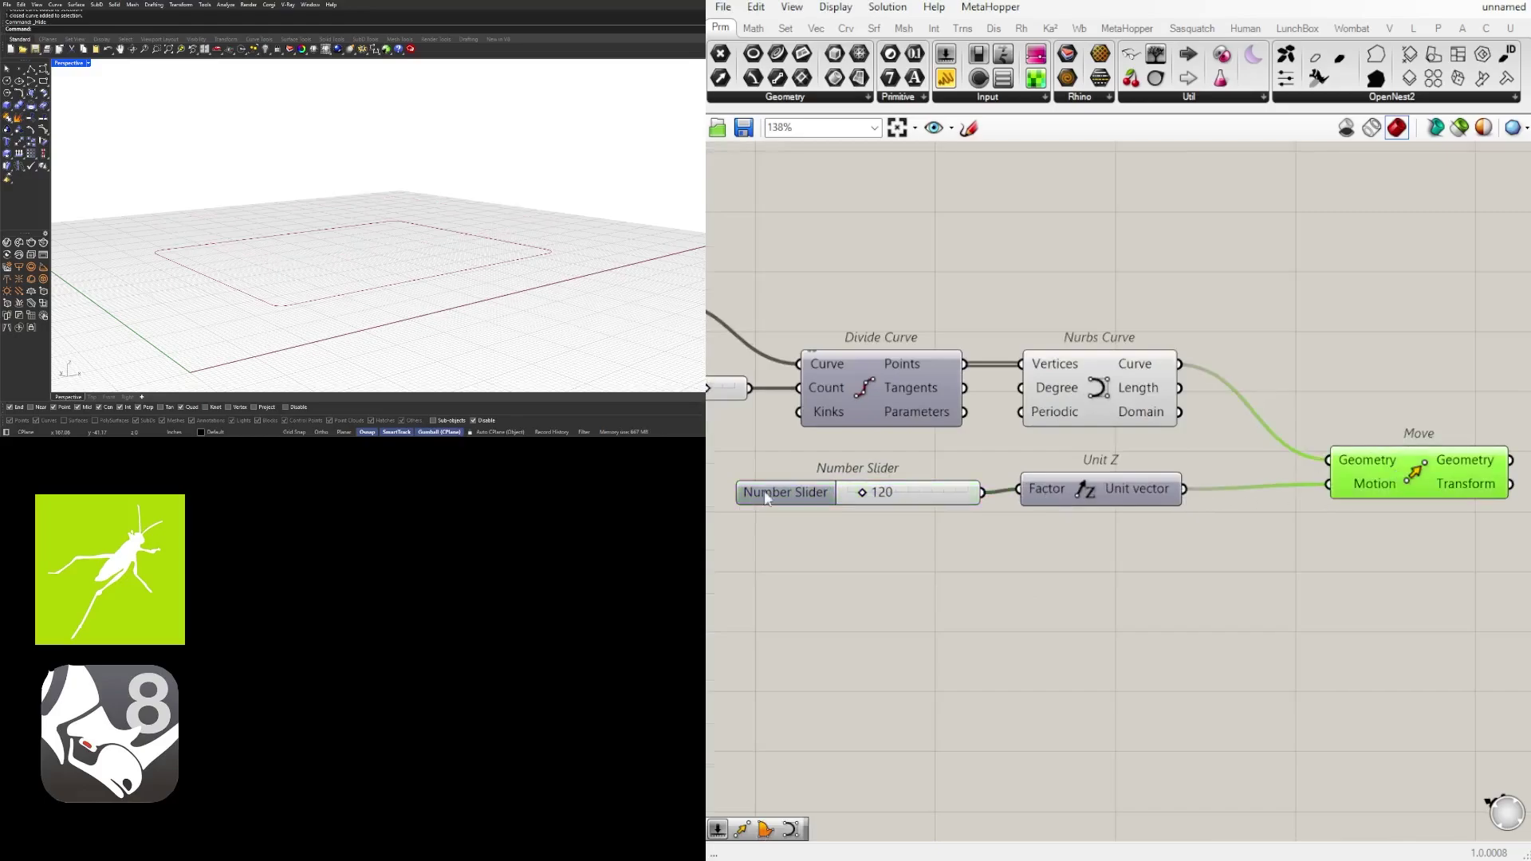
Set the upper limit of Unit Z's number slider to 200 and lower its value to 62
click(1270, 618)
right_drag(1275, 595, 1263, 621)
drag(1390, 508, 1323, 513)
right_drag(1030, 535, 1183, 558)
scroll(1066, 533, up, 4)
click(950, 571)
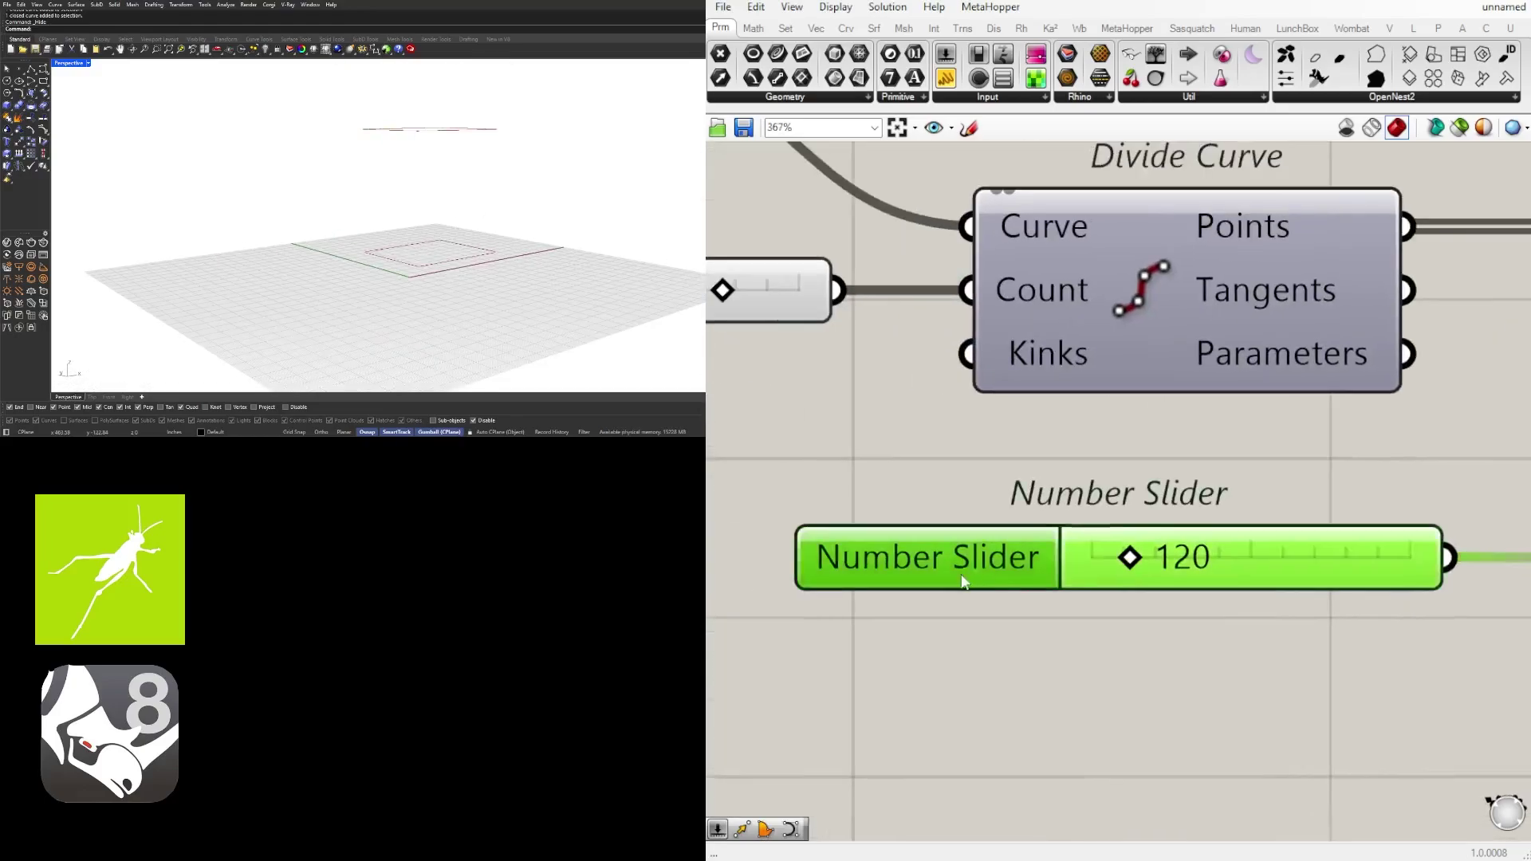
double_click(953, 567)
double_click(999, 604)
text(200)
key(Return)
drag(1251, 558, 1162, 553)
scroll(1162, 553, down, 5)
scroll(476, 229, up, 3)
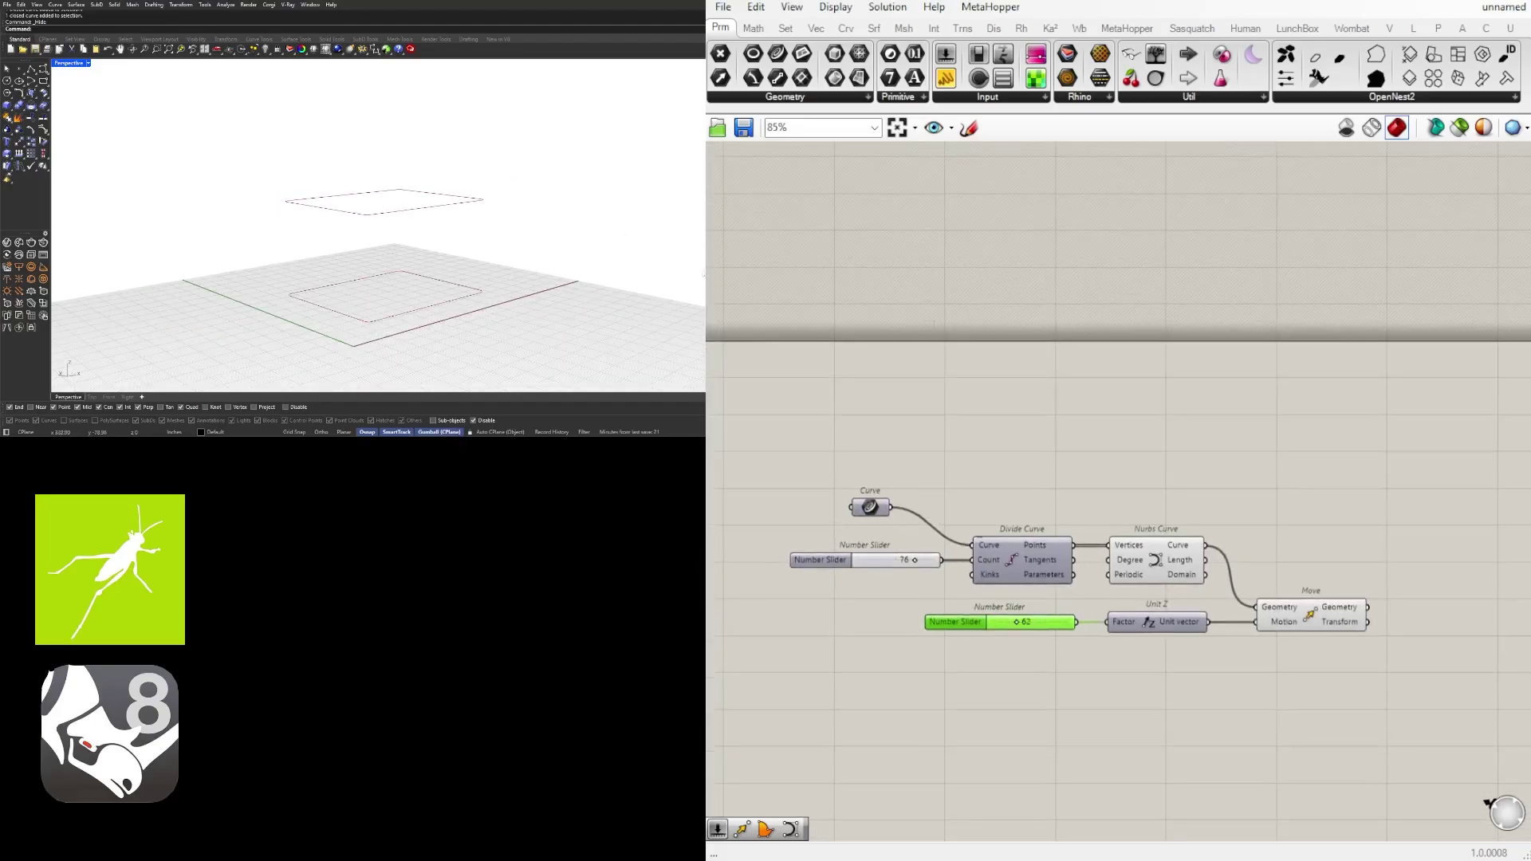
Duplicate the Move component with its input wires and stack the two components
right_drag(1200, 671, 1047, 609)
click(1168, 554)
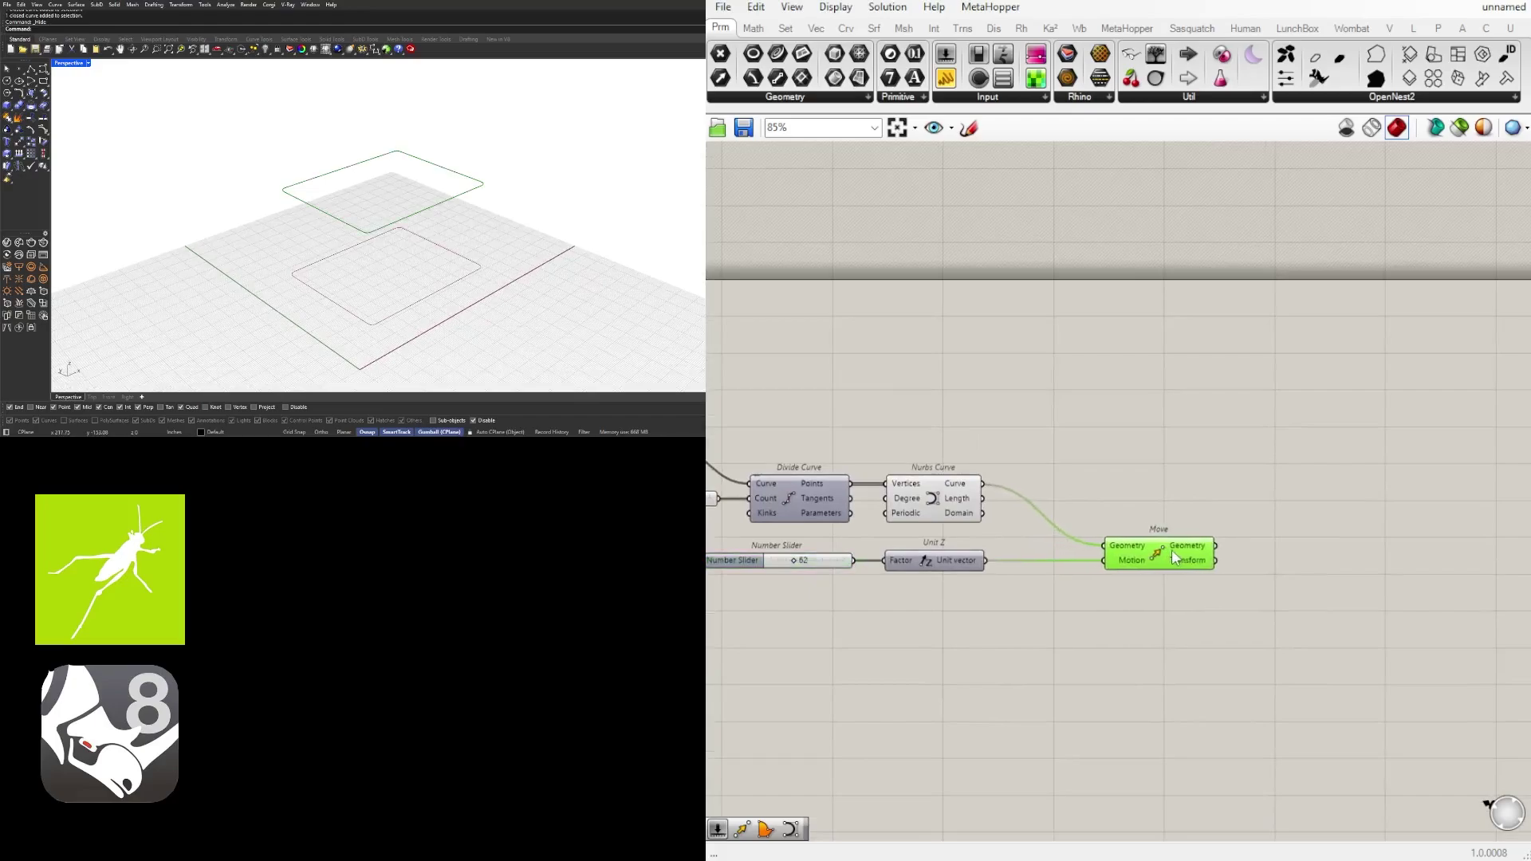
drag(1174, 551, 1224, 551)
right_drag(485, 248, 472, 231)
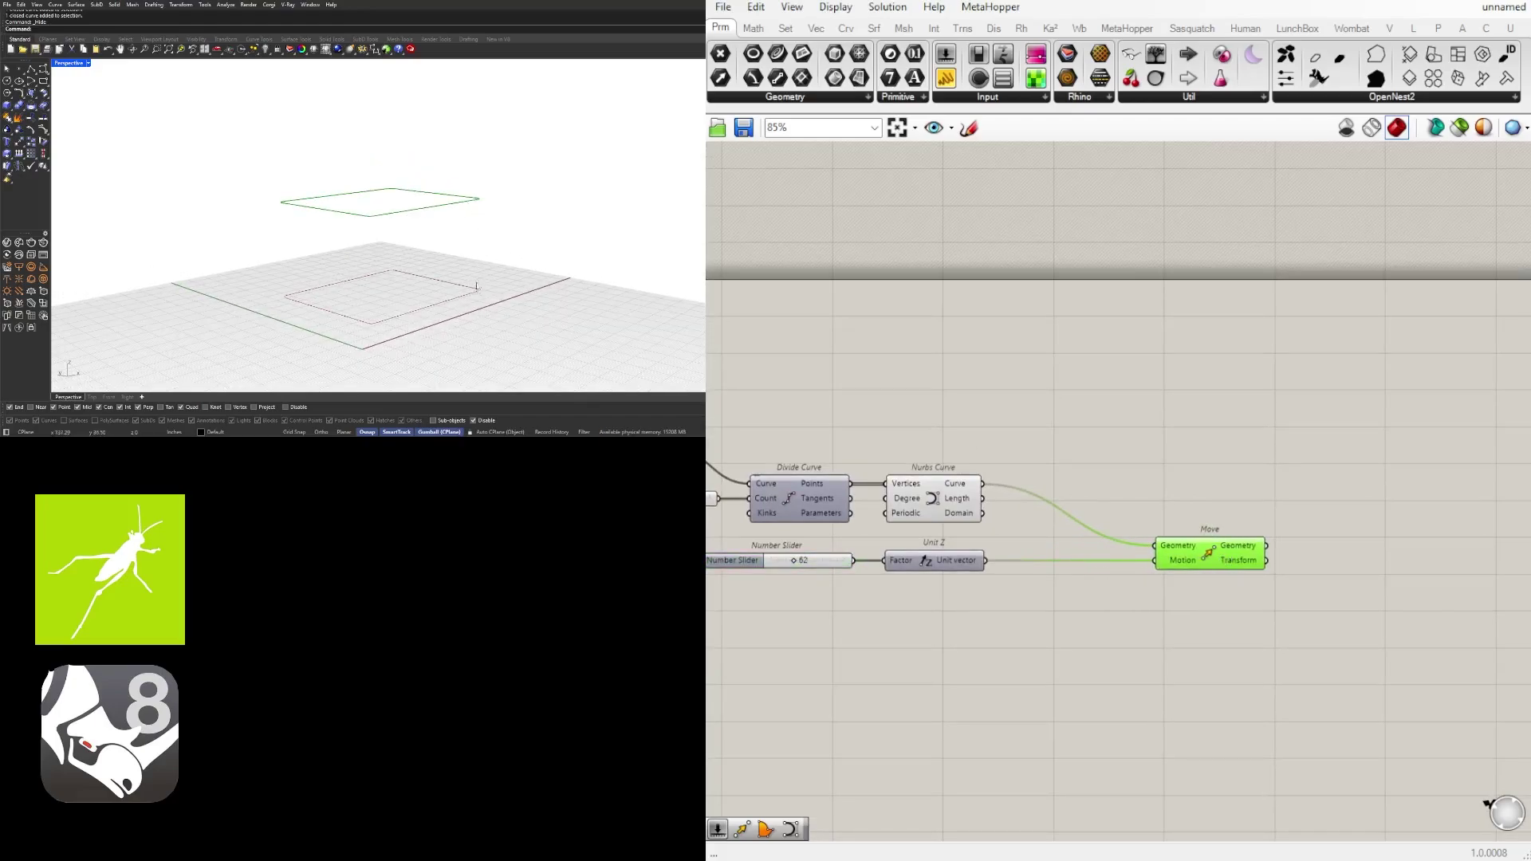
mouse_move(1182, 561)
mouse_down()
mouse_move(1164, 498)
mouse_move(1161, 539)
mouse_up()
drag(1244, 588, 1247, 494)
click(933, 577)
Add a Division component with divisor 2 and route Unit Z's vector through it into the lower Move's Motion input
double_click(1117, 580)
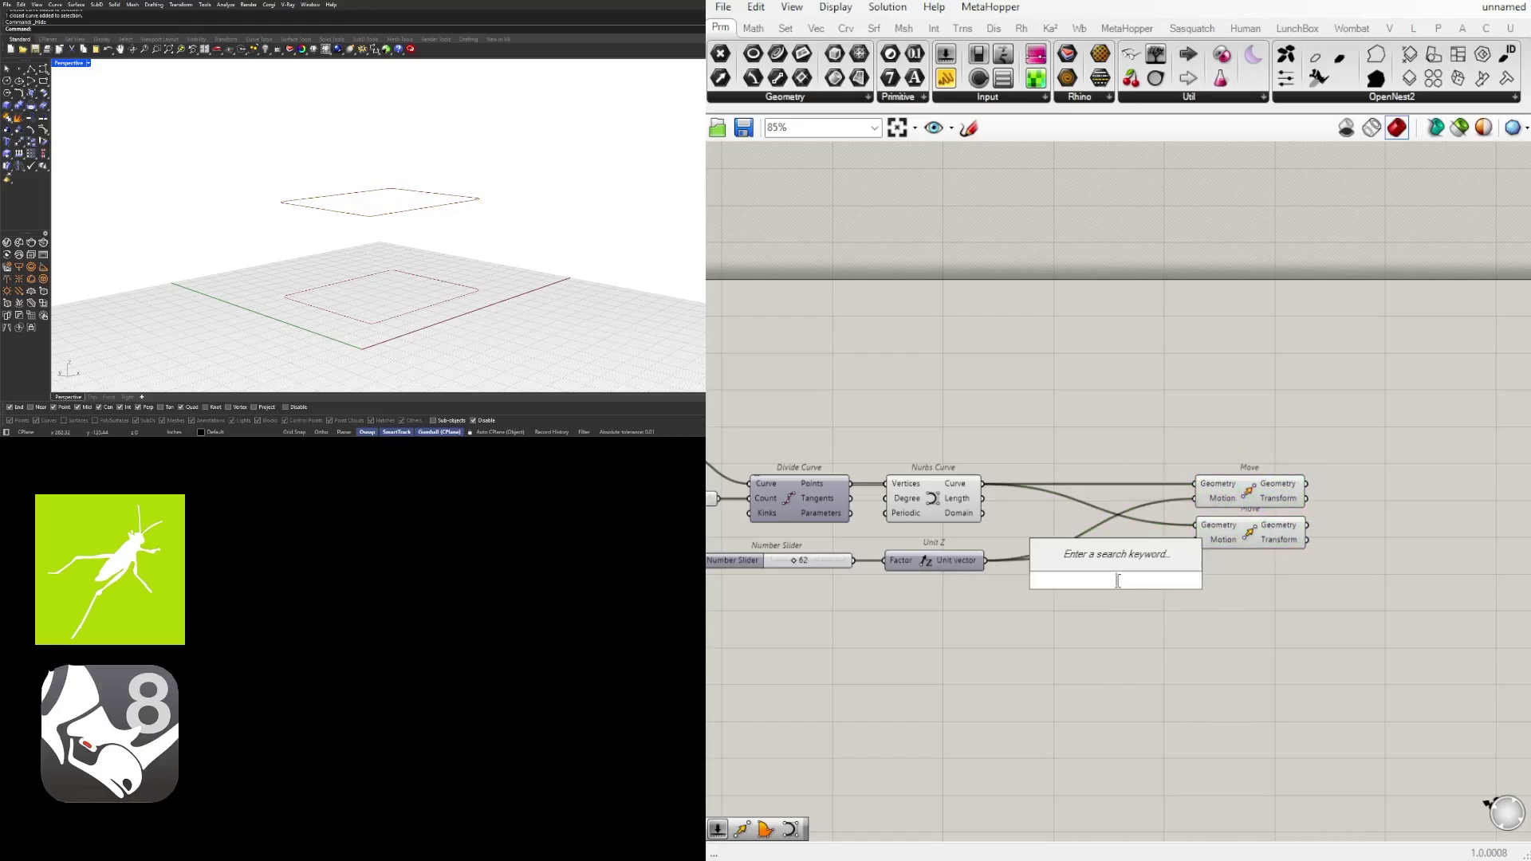
text(/2)
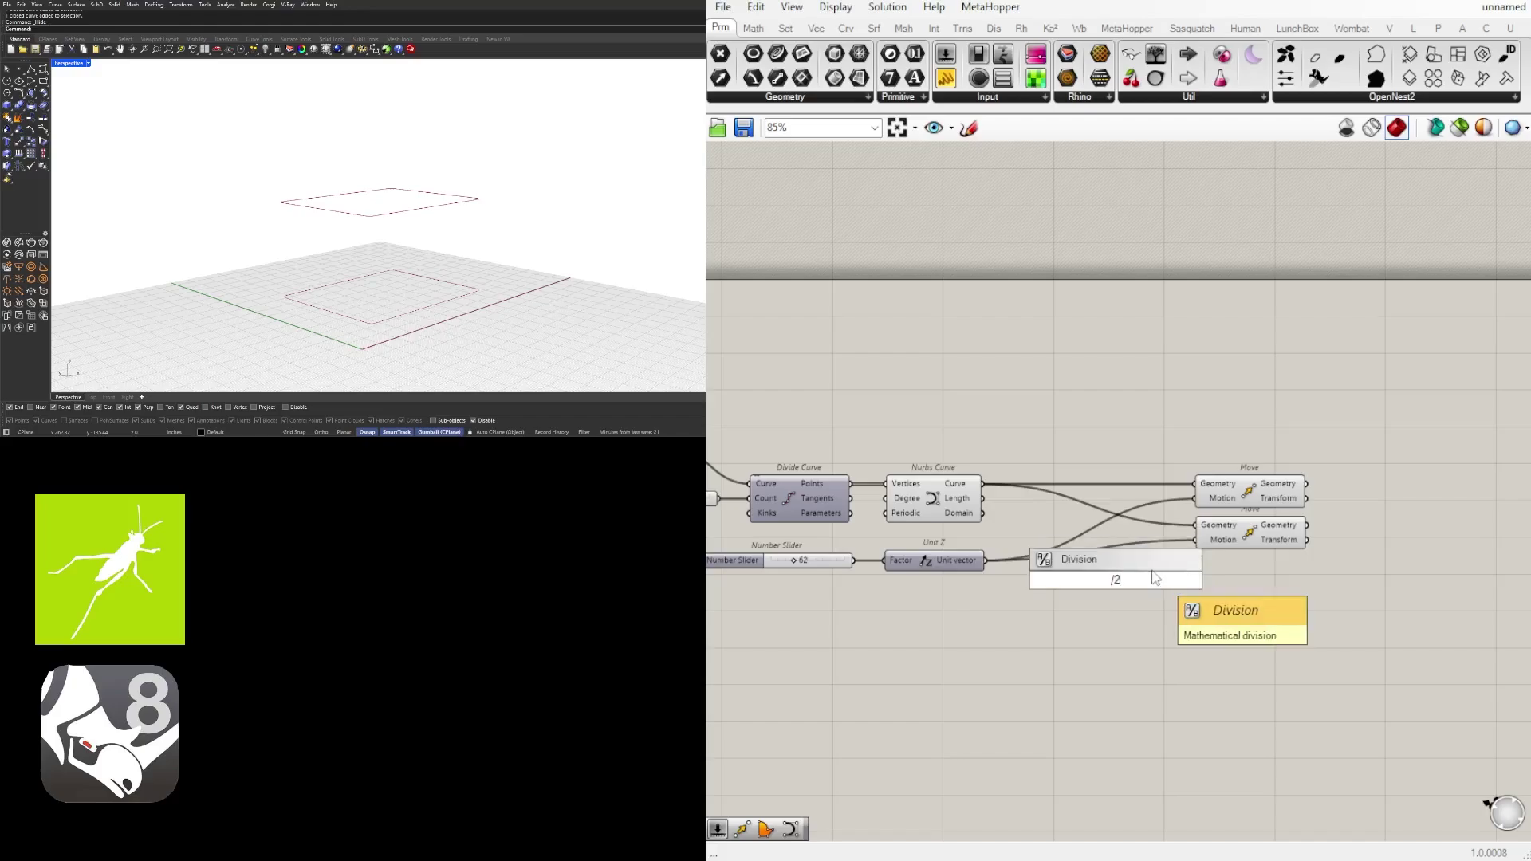
key(Return)
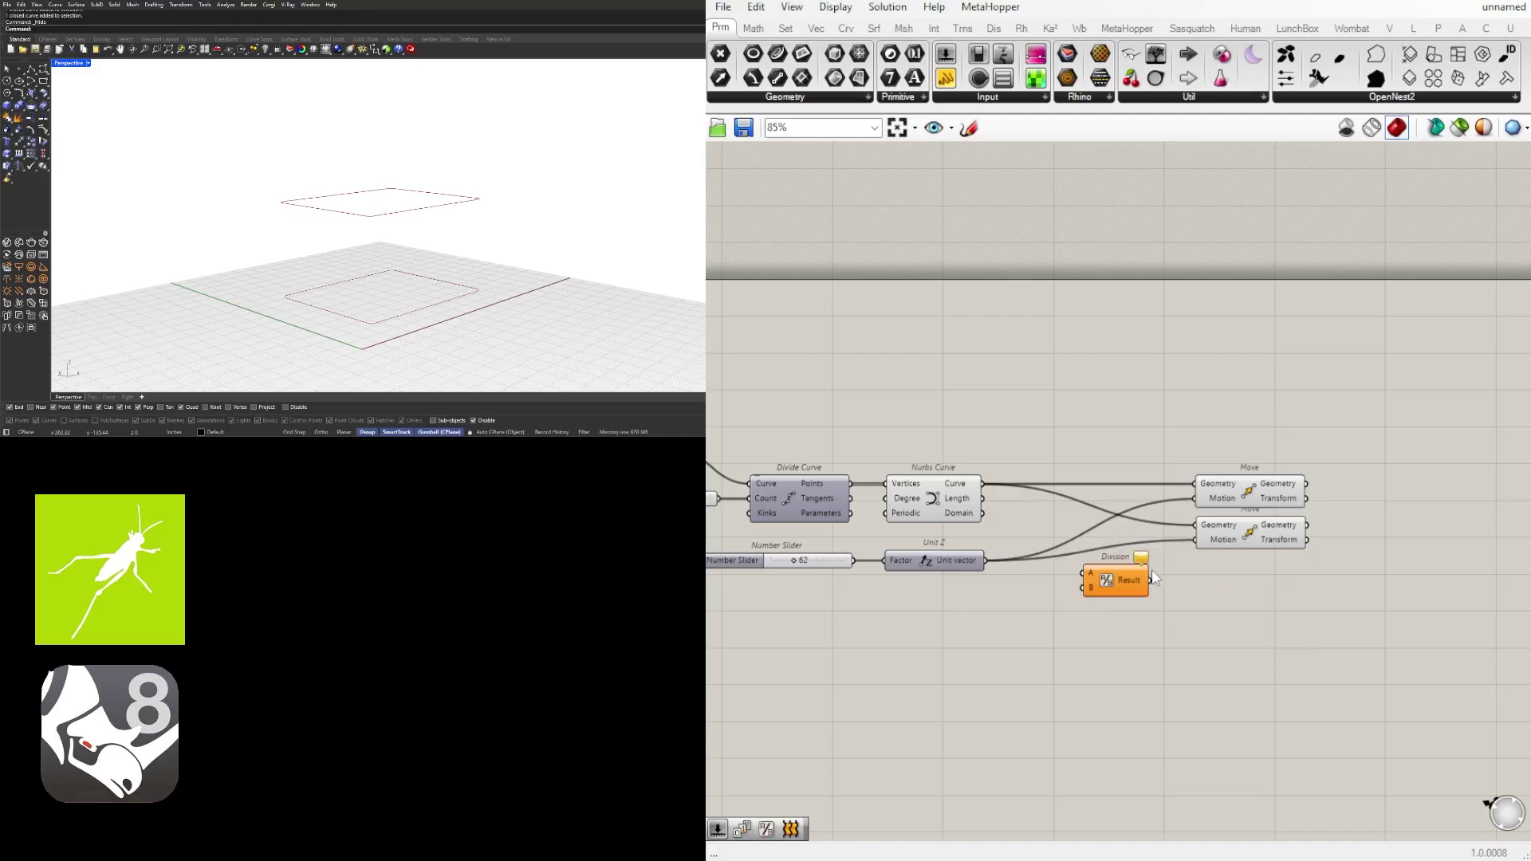
drag(989, 561, 1196, 540)
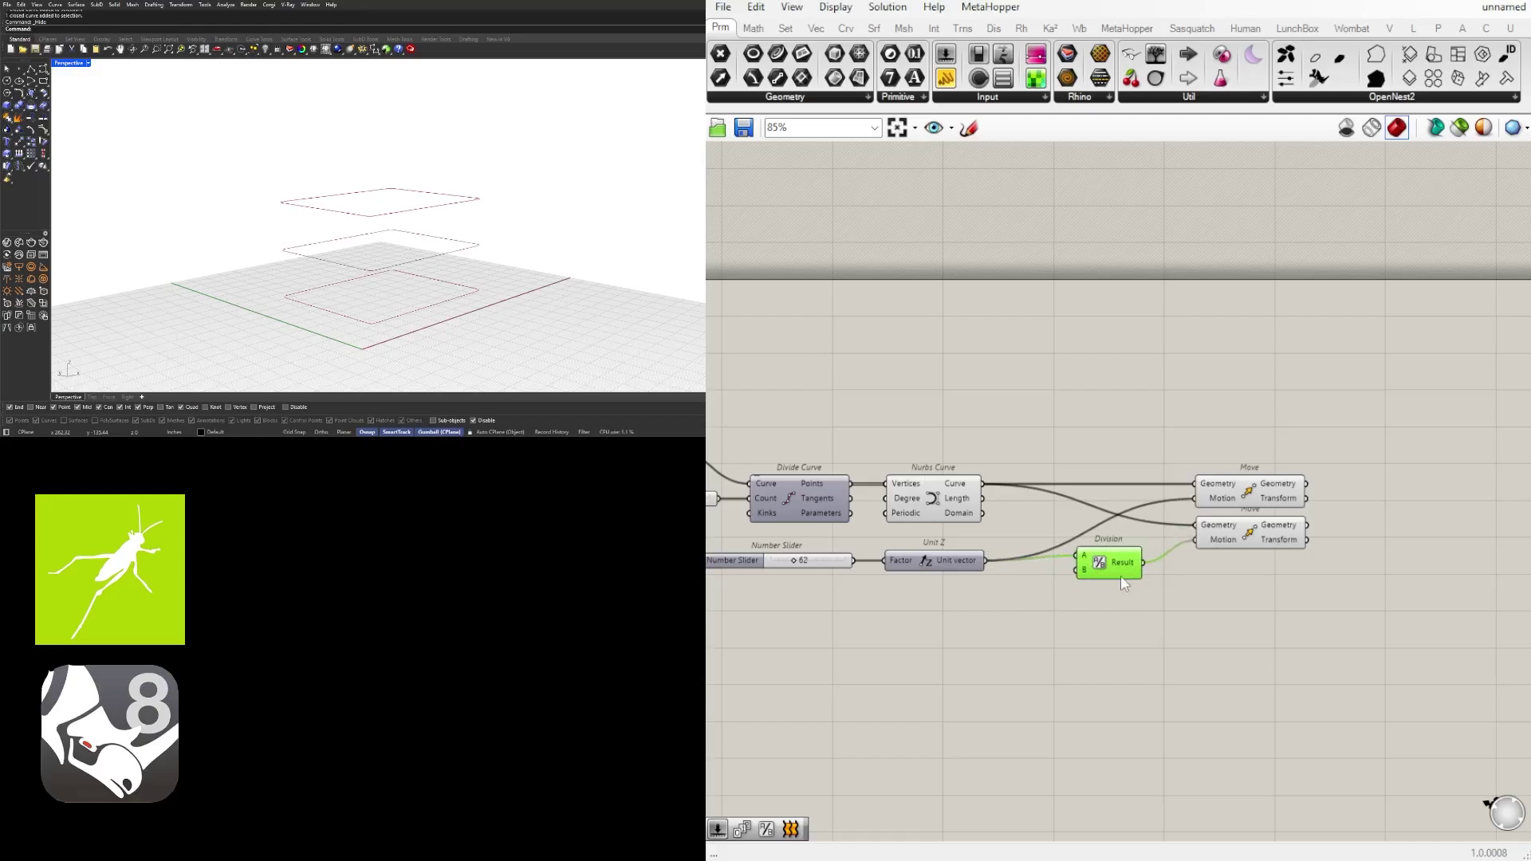
drag(1131, 579, 1133, 578)
Rearrange the two Move components and the Division component so they sit lower than Nurbs Curve
click(1251, 542)
click(1251, 512)
click(1250, 503)
shift+click(1242, 543)
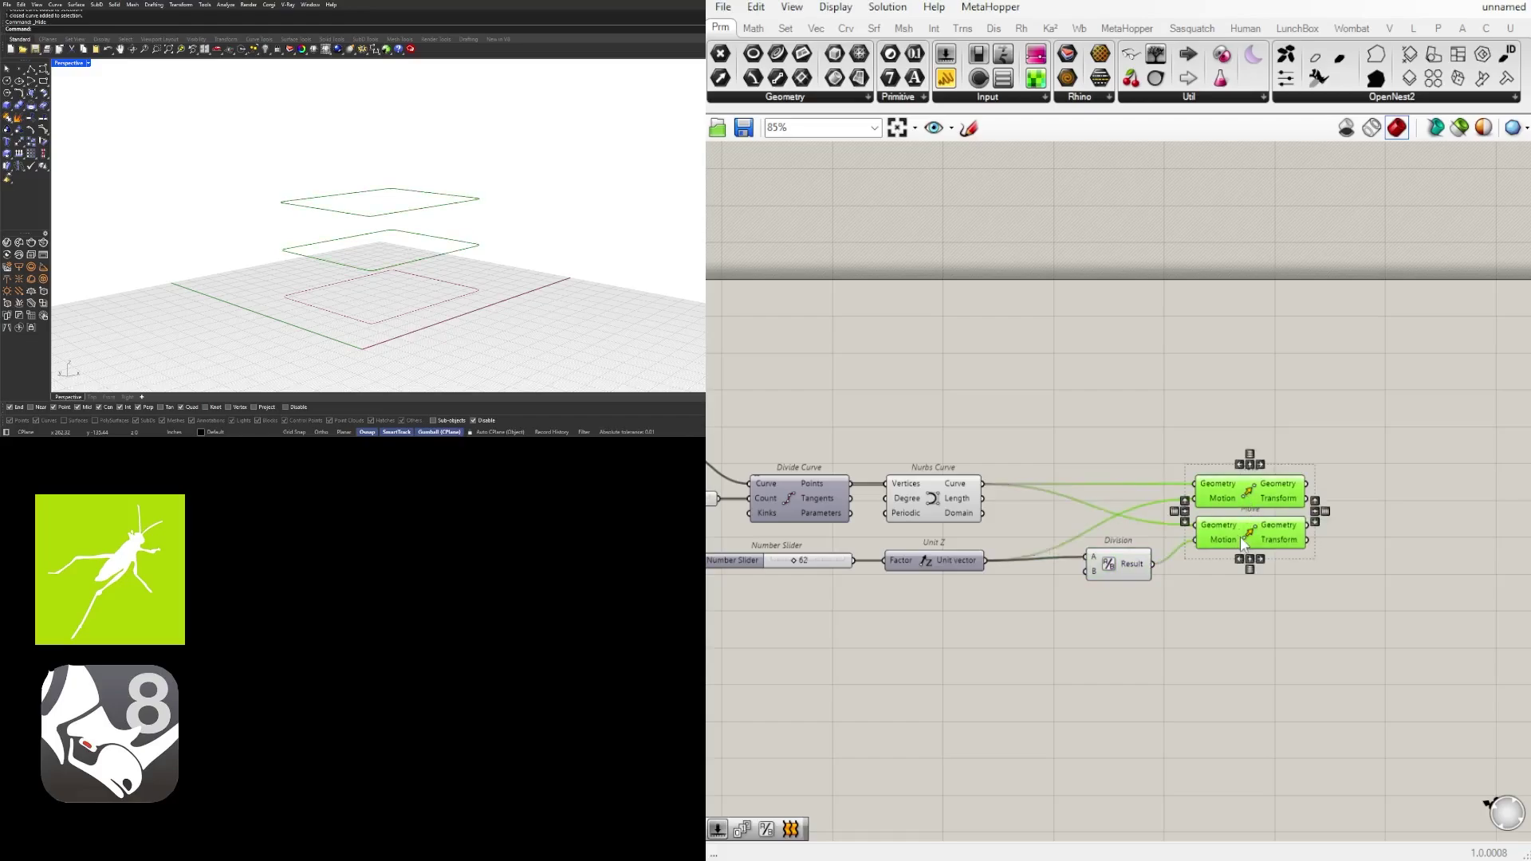
shift+click(947, 508)
click(1066, 398)
scroll(1314, 532, down, 3)
drag(1374, 644, 1165, 472)
scroll(1222, 481, up, 3)
drag(1298, 521, 1261, 578)
click(1132, 520)
click(979, 516)
click(1093, 516)
Add a Loft component and connect the Nurbs Curve output and the upper Move's Geometry output to its Curves input
double_click(1318, 510)
text(loft)
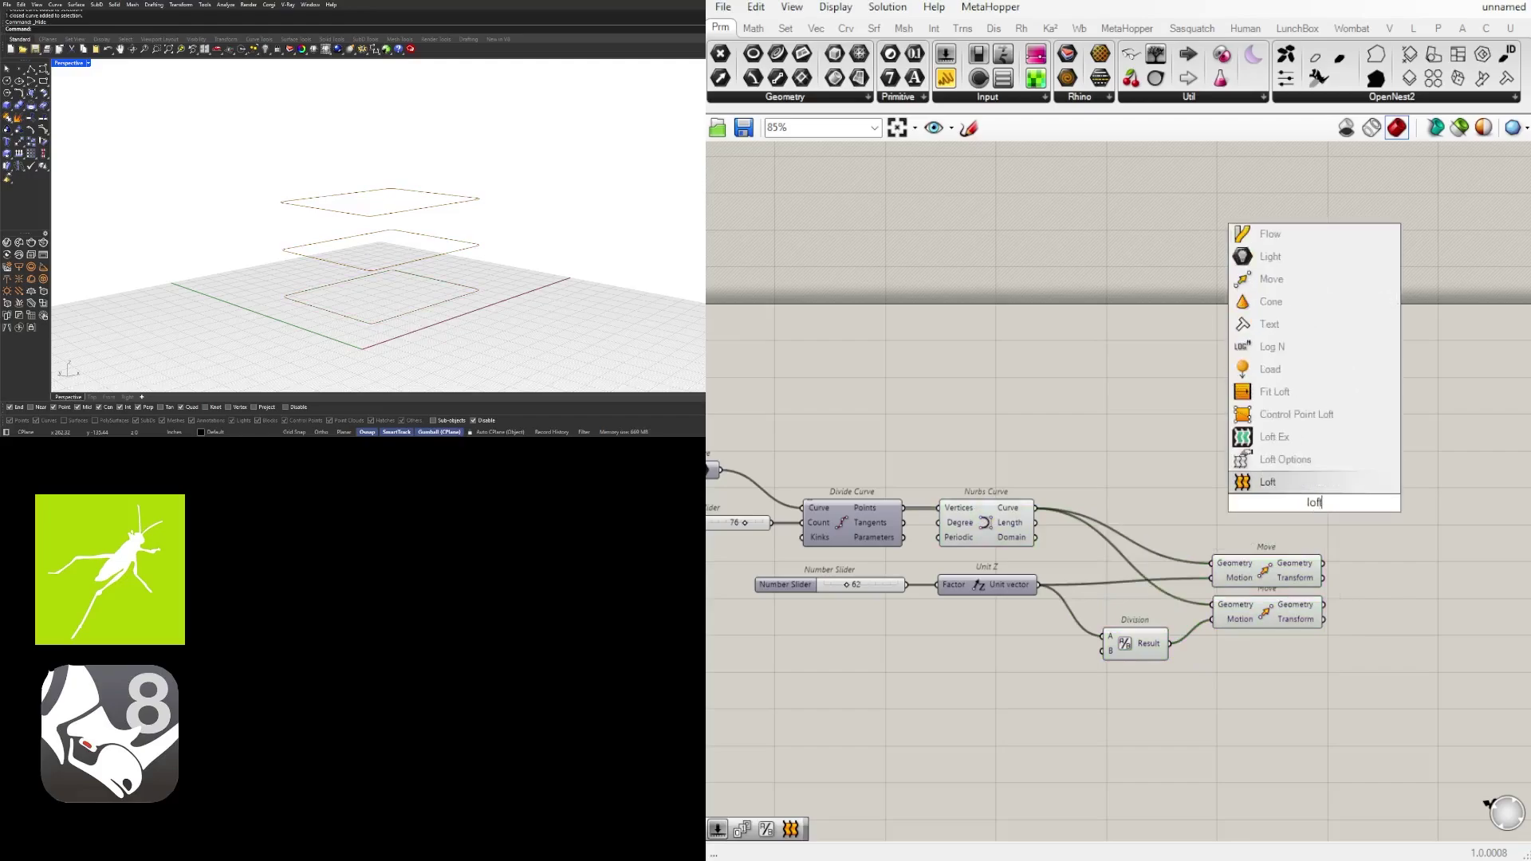
click(1272, 480)
right_drag(1270, 490, 1161, 489)
drag(1208, 503, 1317, 502)
click(870, 511)
drag(926, 507, 1386, 520)
click(1159, 618)
click(1161, 569)
shift+drag(1214, 562, 1276, 514)
Examine the lofted surface and the mid-height curve by highlighting the lower Move and Loft components
click(571, 262)
right_drag(571, 261, 488, 262)
right_drag(1031, 638, 1324, 625)
drag(1220, 635, 971, 555)
click(1212, 620)
right_drag(1212, 619, 1011, 608)
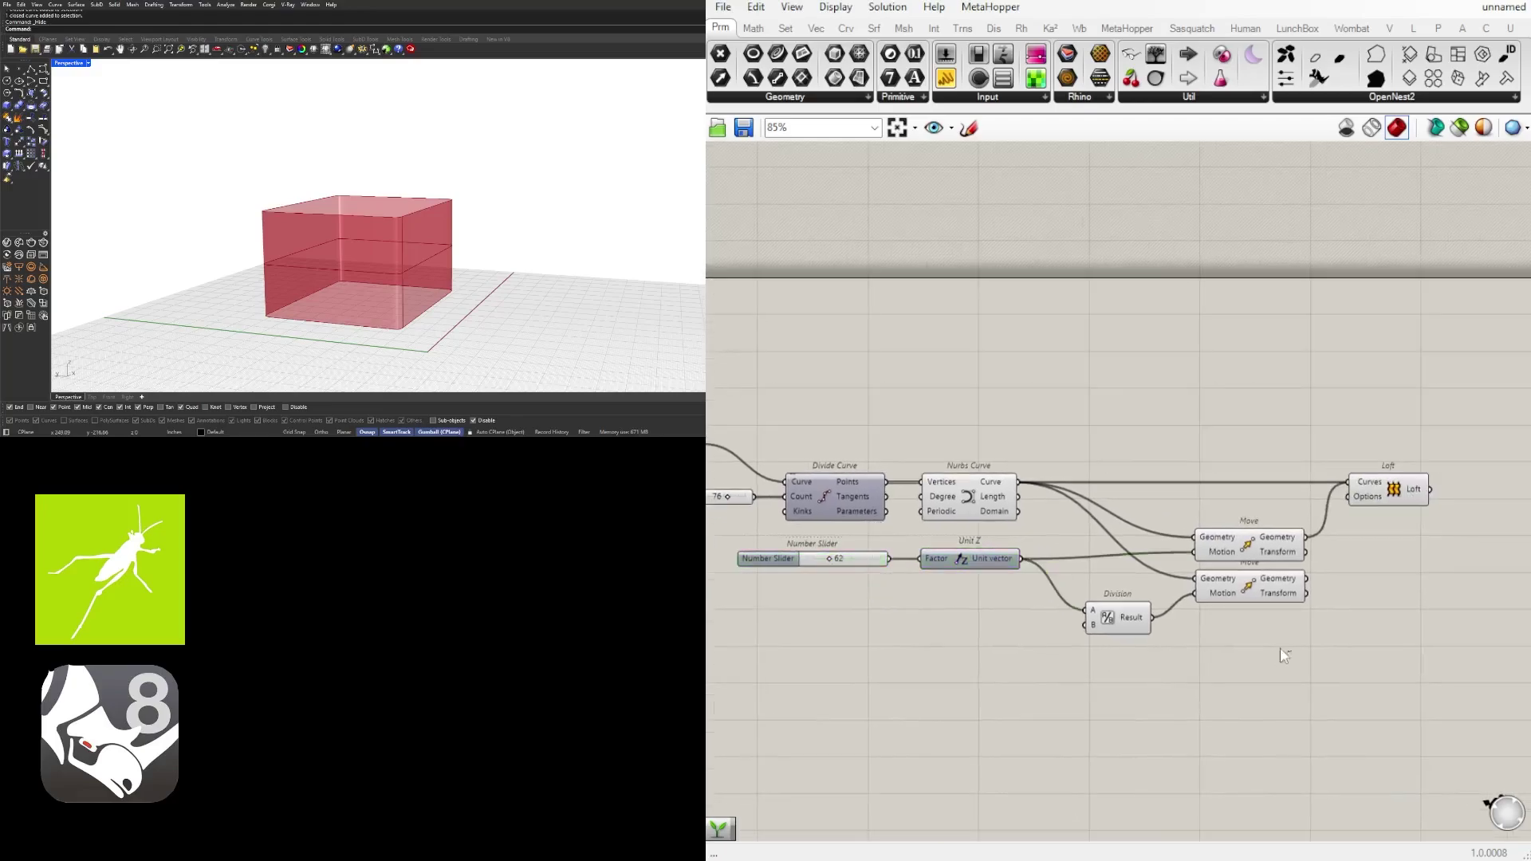
click(1112, 618)
click(1244, 584)
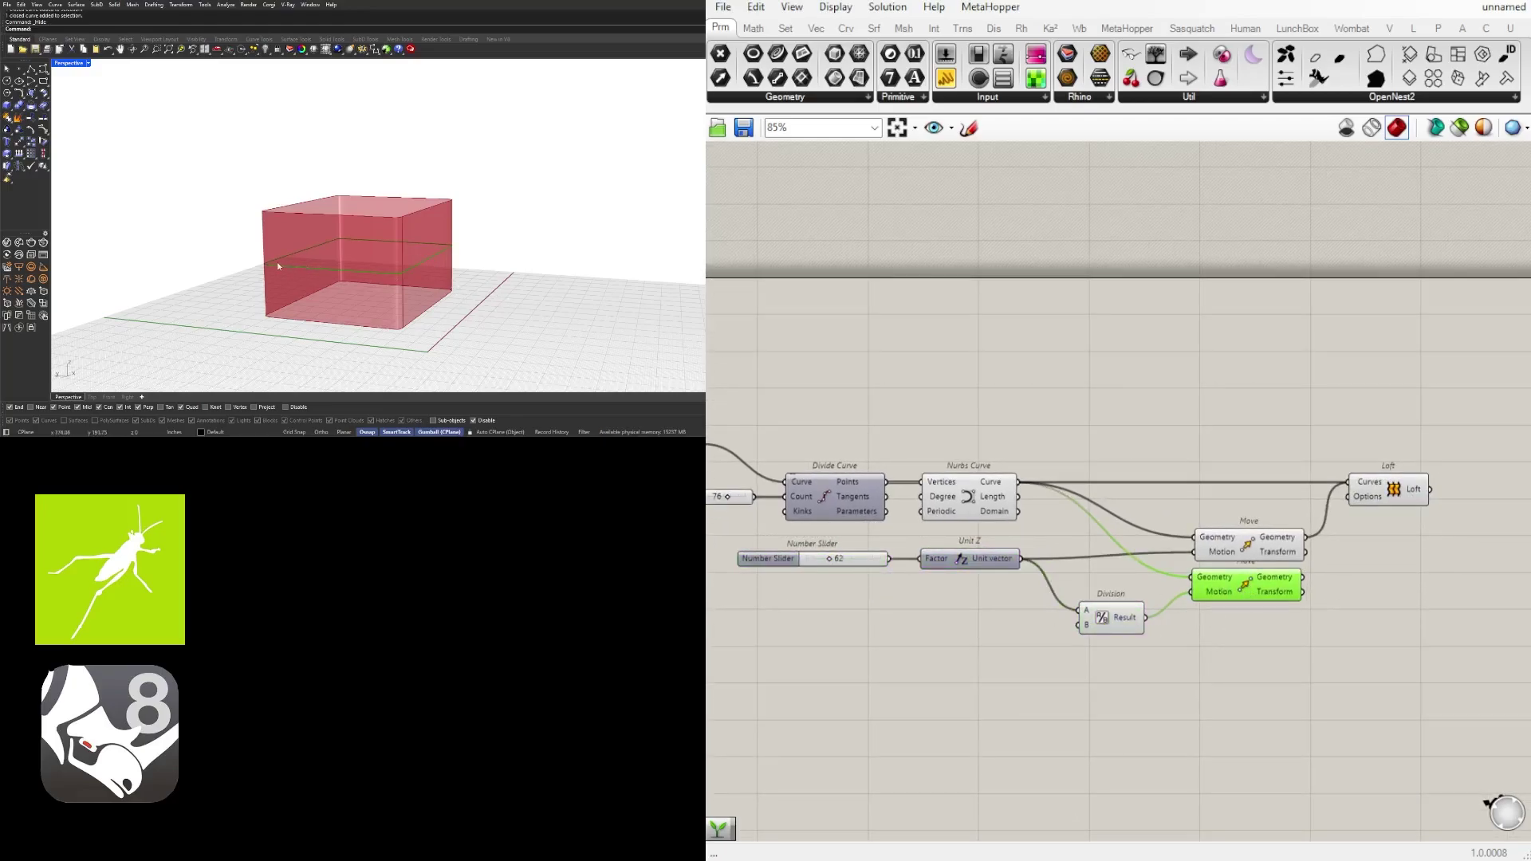
right_drag(1379, 496, 1119, 507)
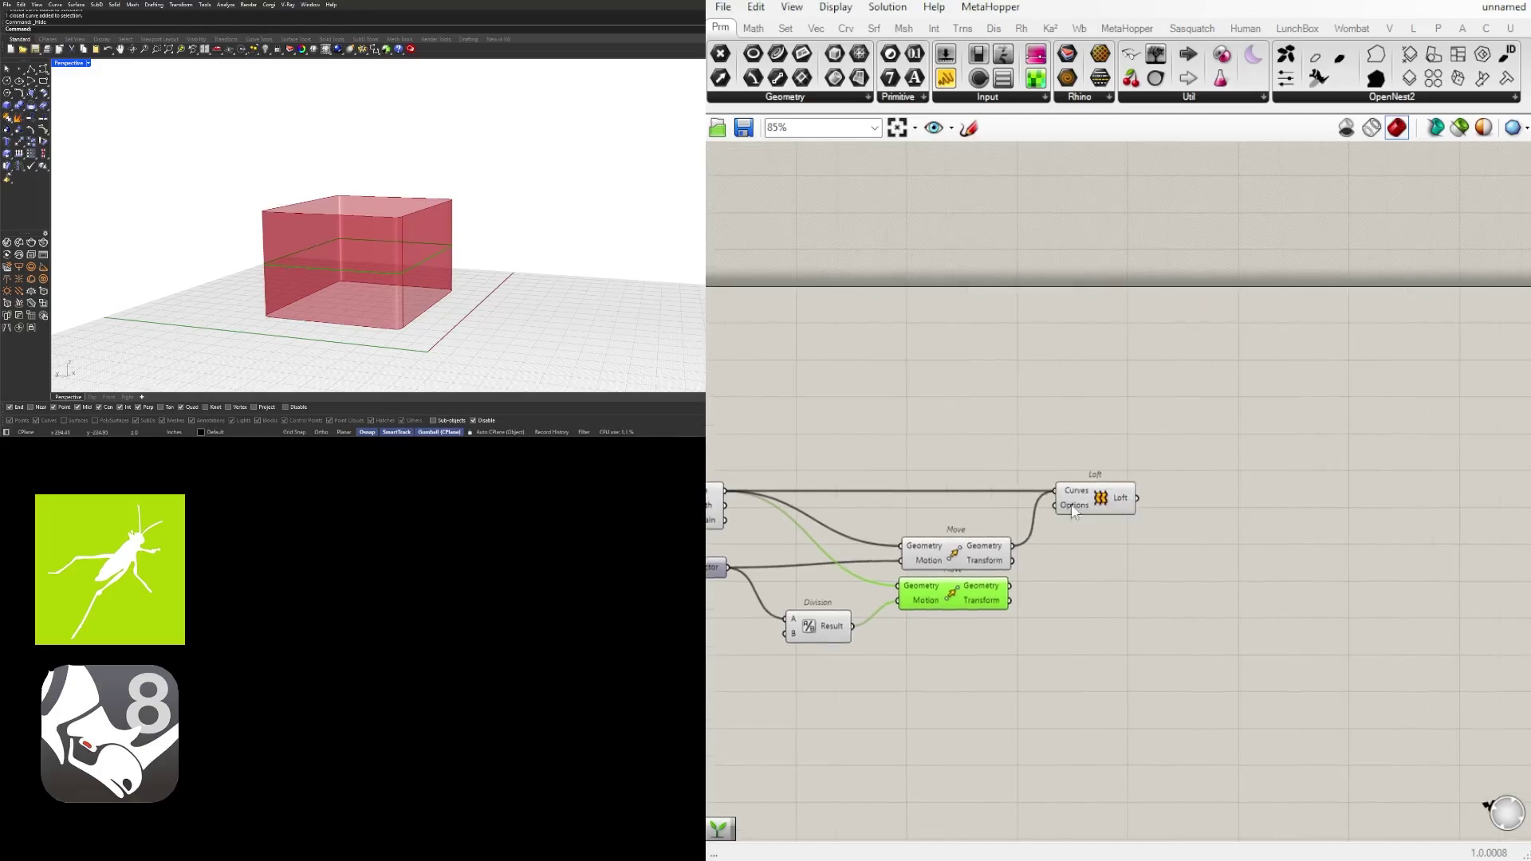
click(1120, 509)
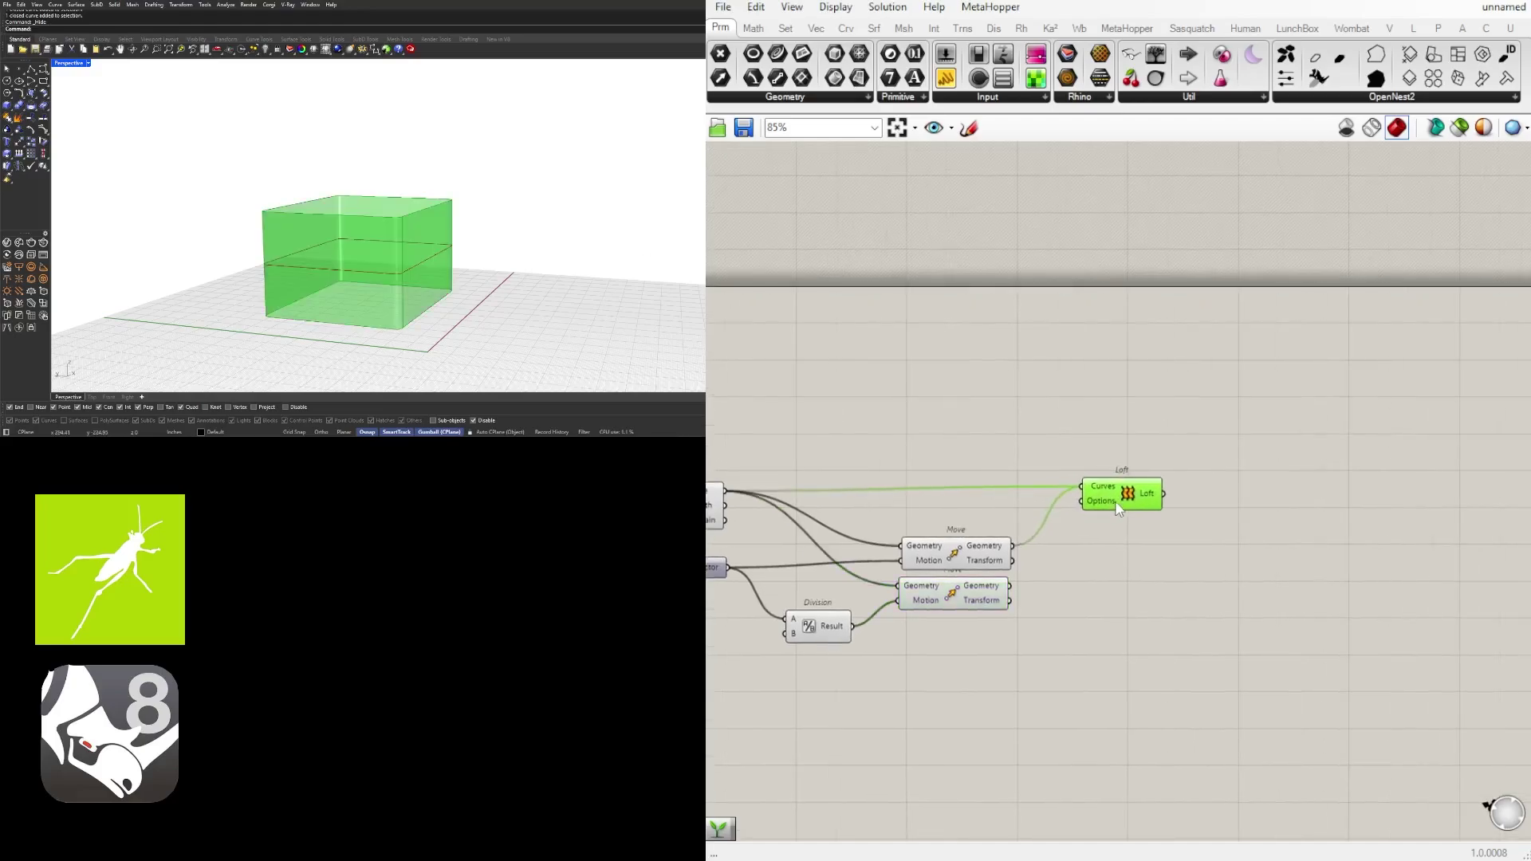
click(1184, 590)
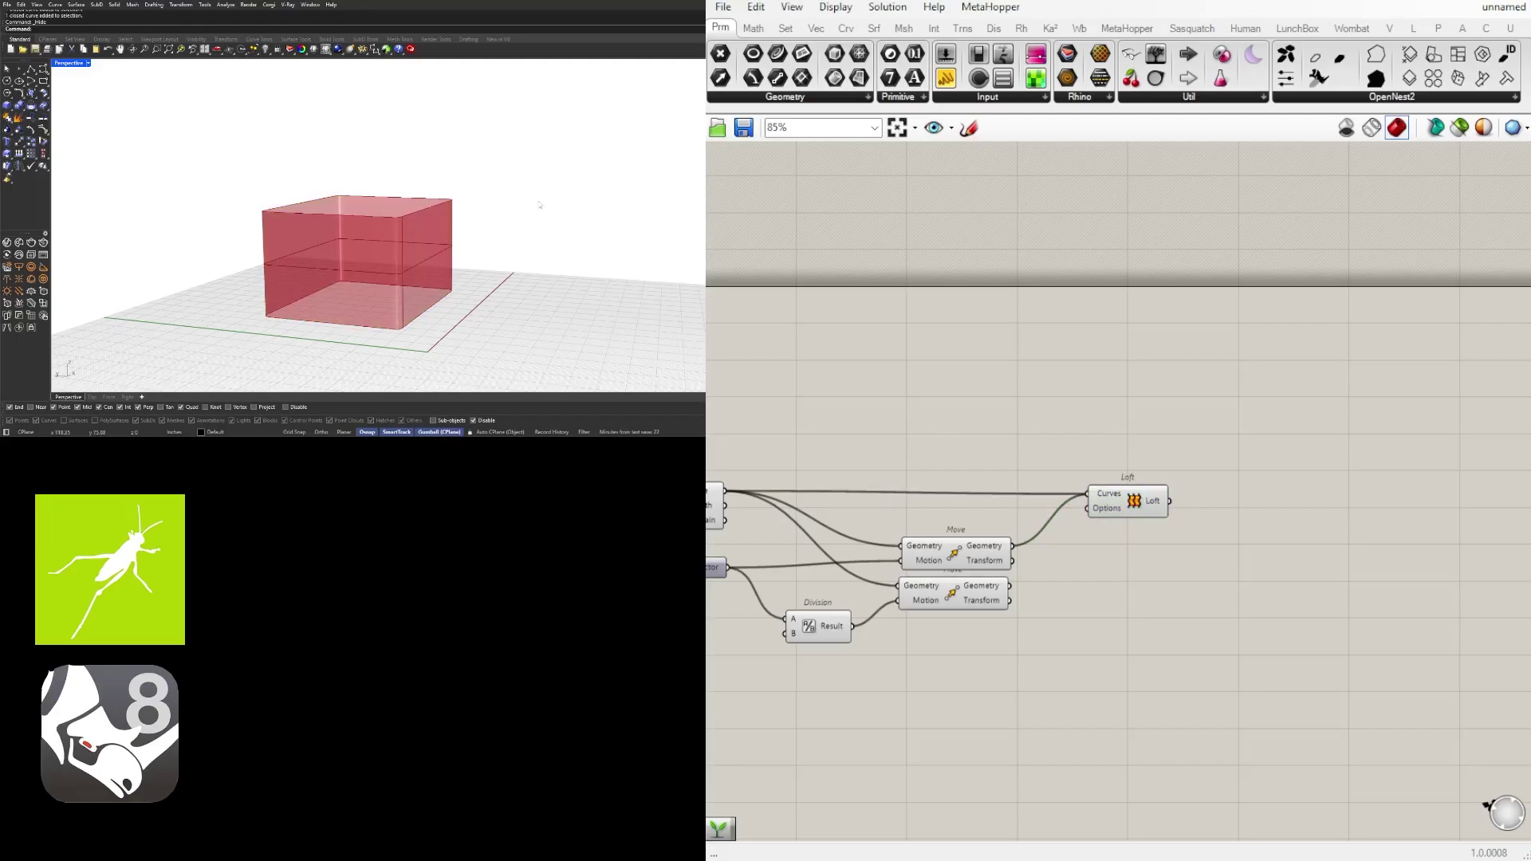
double_click(1241, 444)
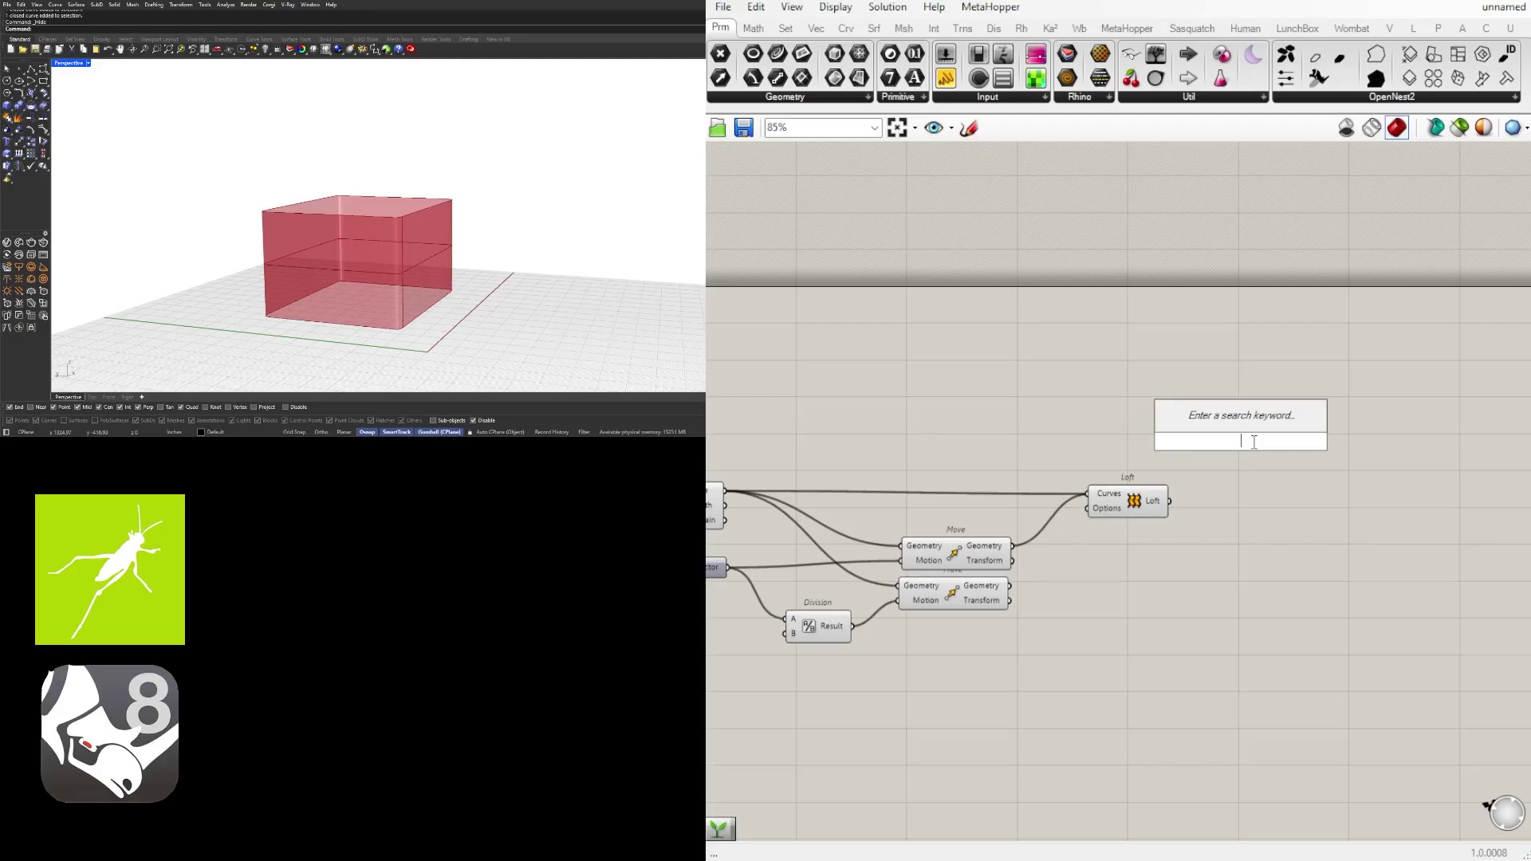
text(isotr)
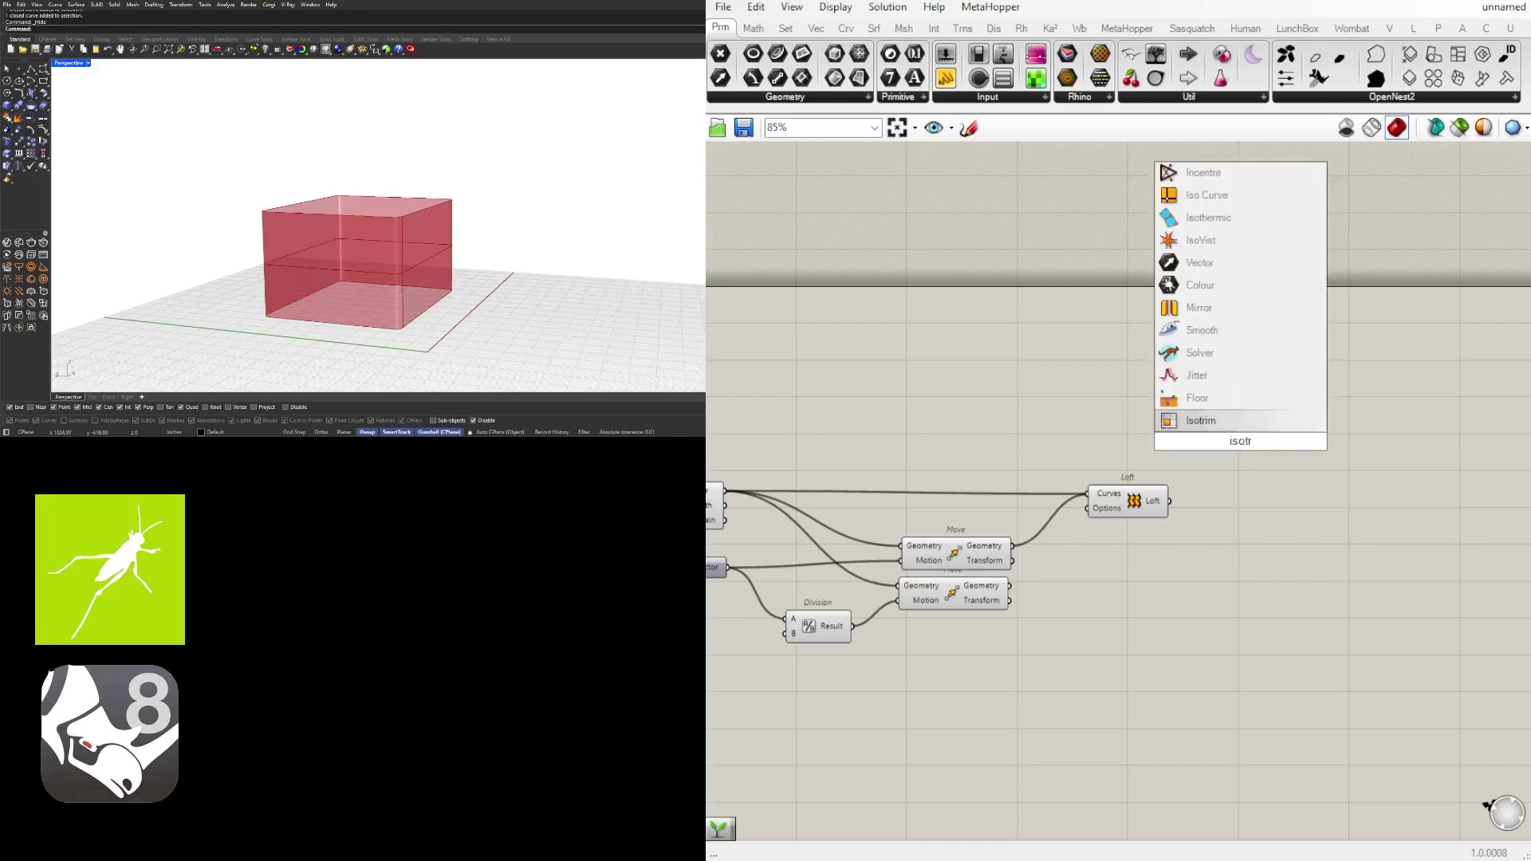
key(Escape)
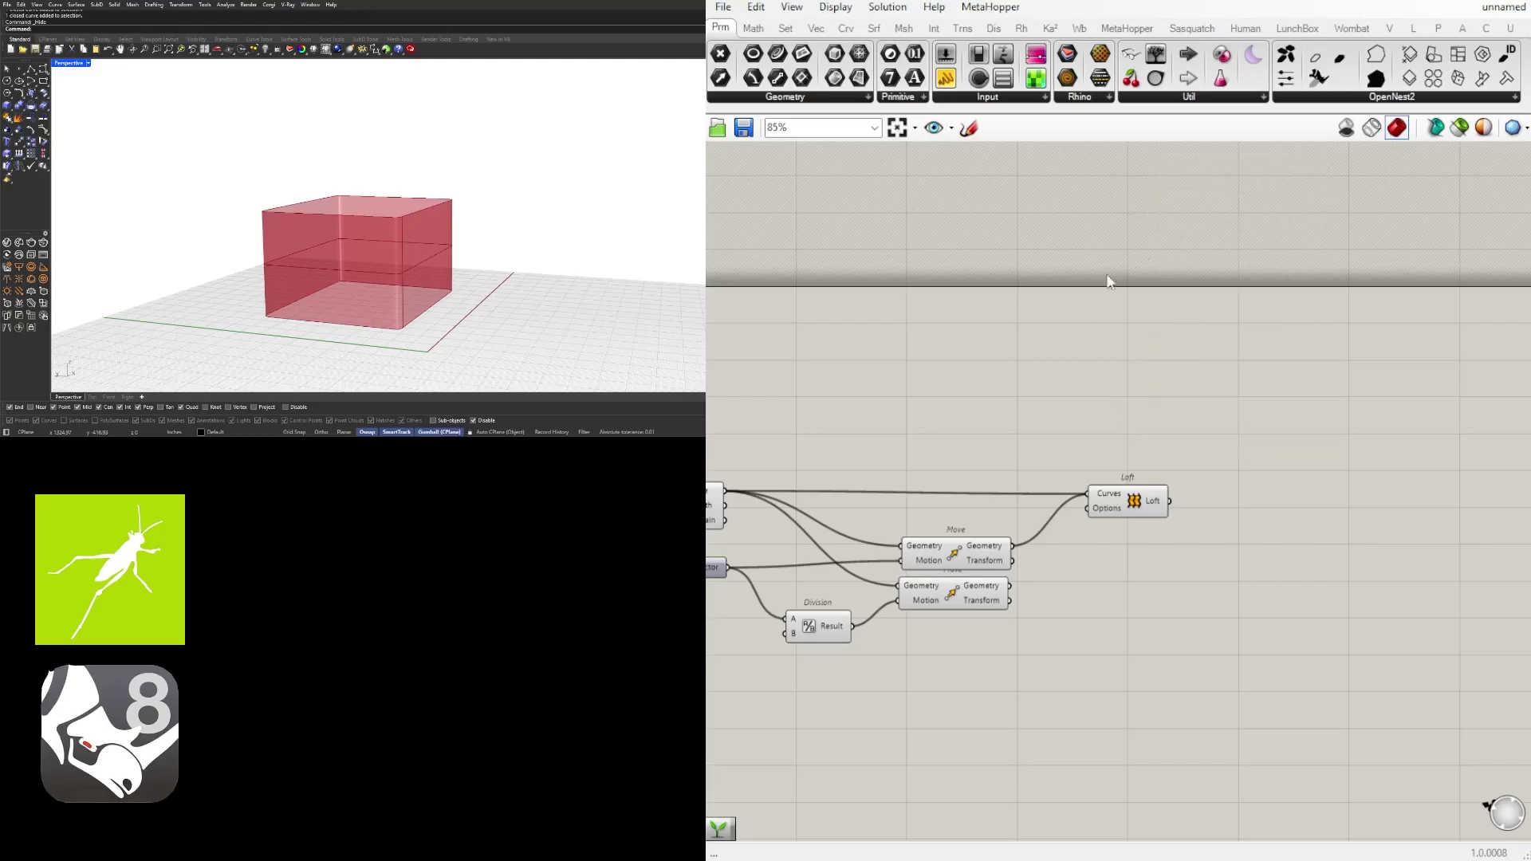
Add LunchBox's Diamond Panels component and connect the Loft output to its Surface input
click(1297, 30)
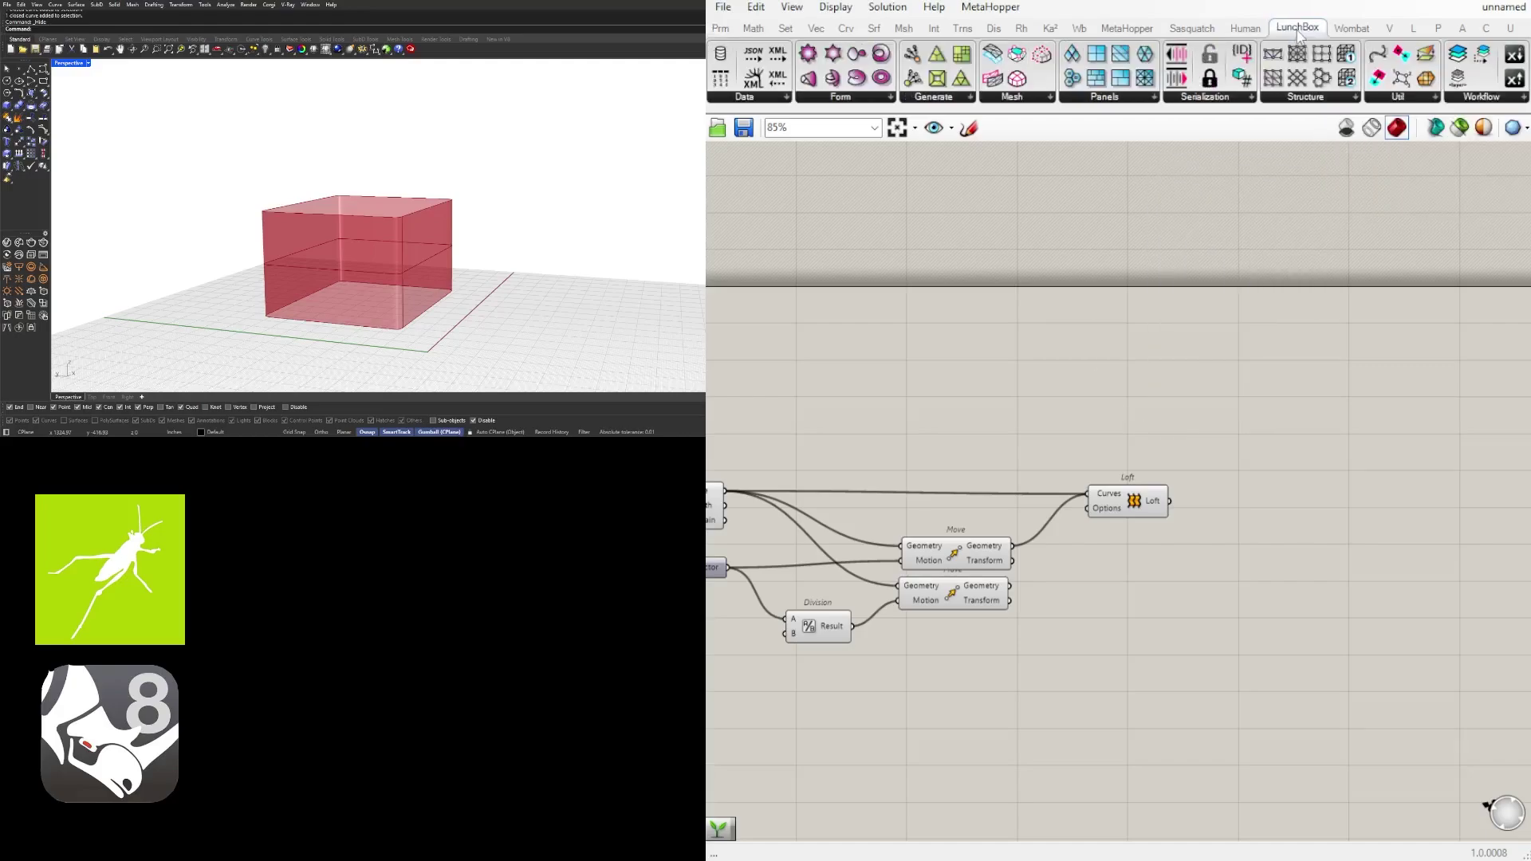
click(1093, 101)
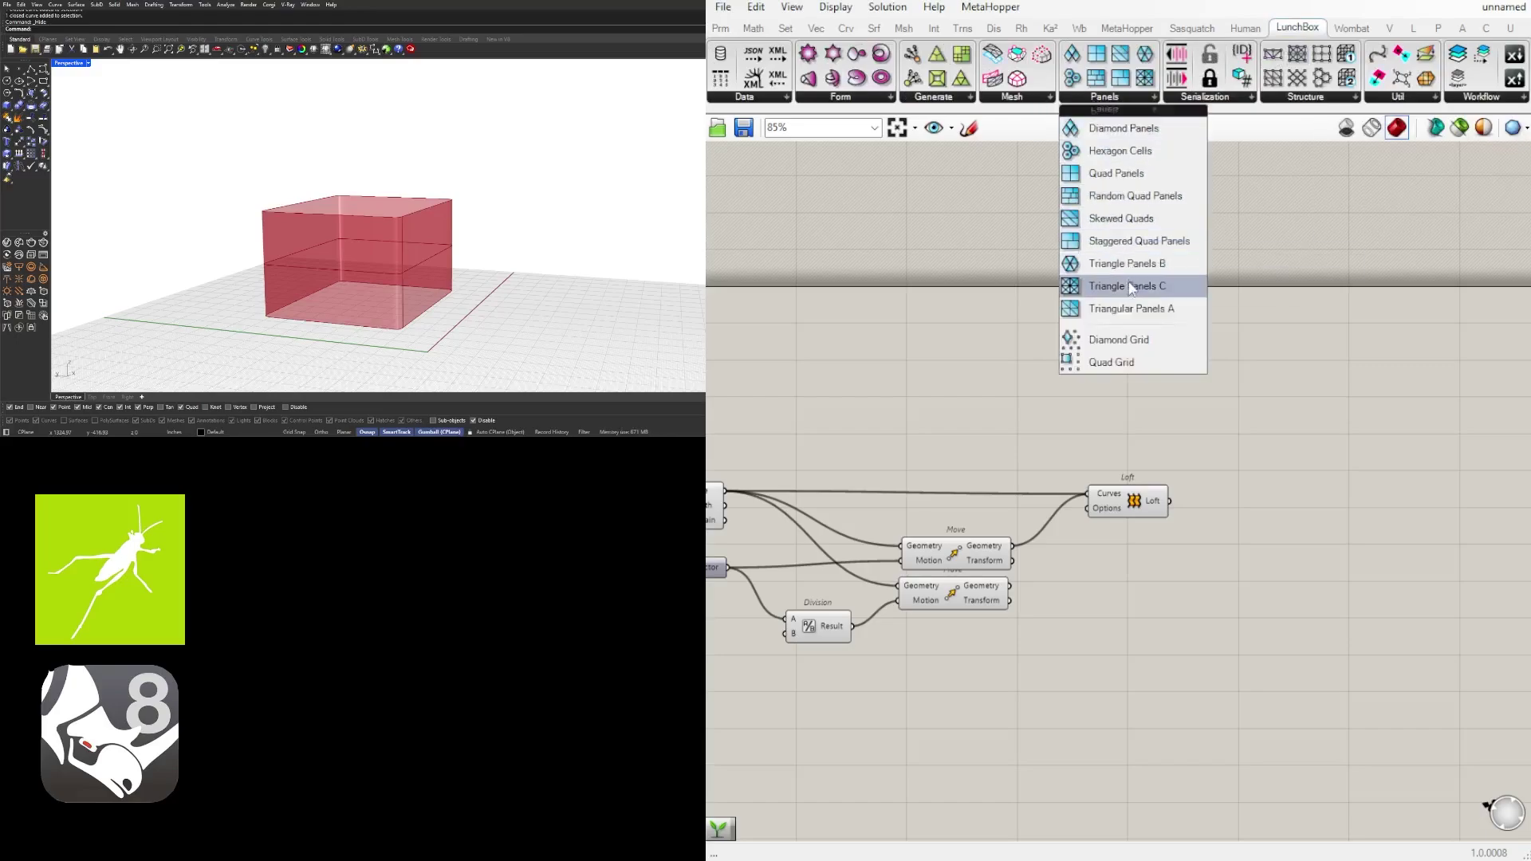
click(1155, 134)
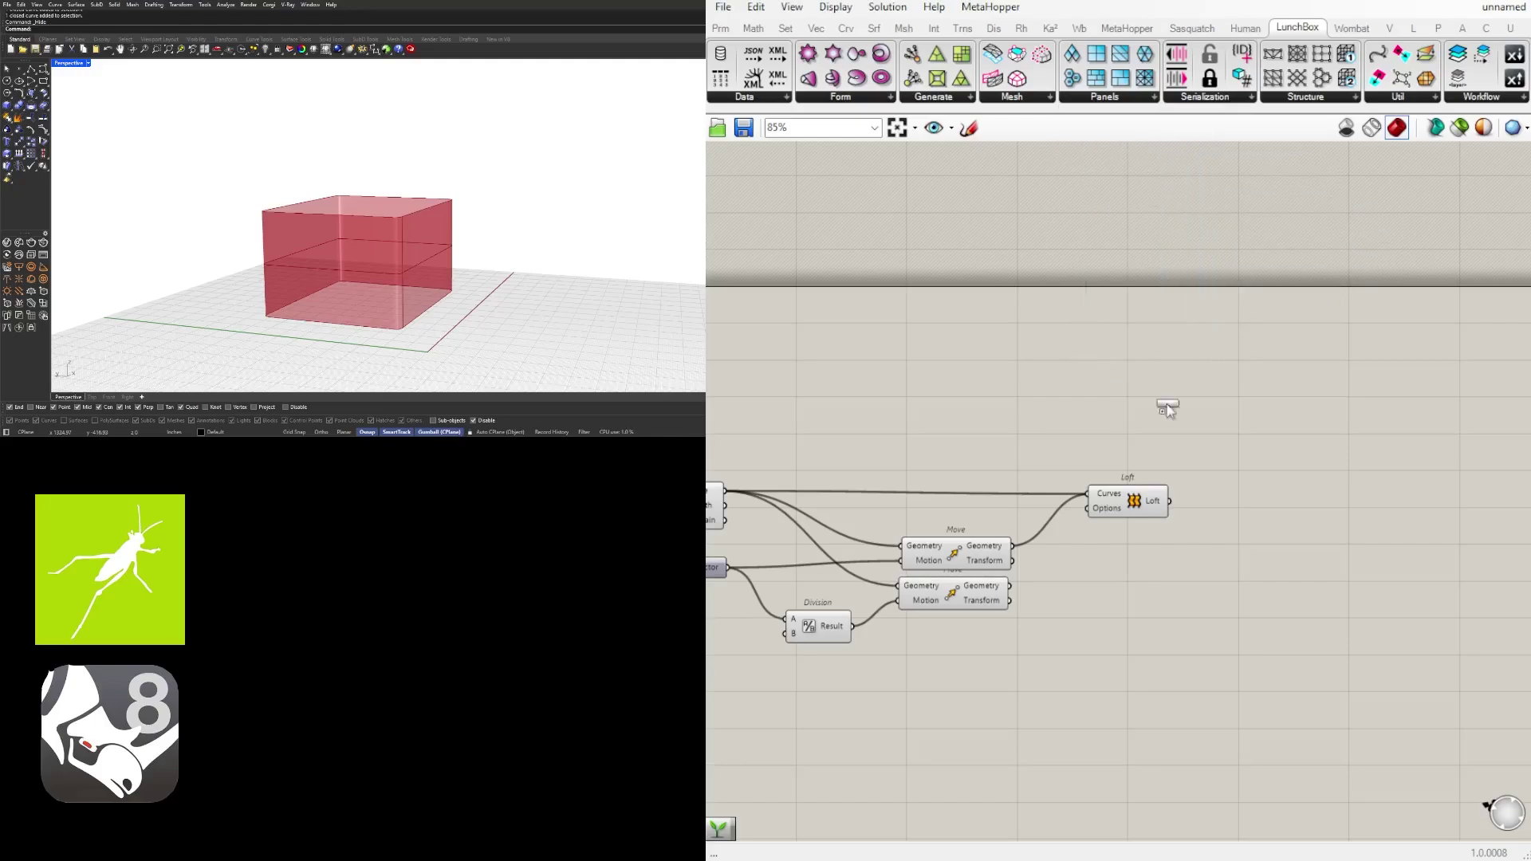
click(1302, 535)
drag(1169, 500, 1325, 353)
Examine the diamond panels generated on the lofted surface in the Rhino viewport
click(1245, 622)
scroll(1300, 581, up, 3)
click(1072, 495)
right_drag(1066, 492, 1156, 482)
scroll(1047, 481, down, 3)
click(1170, 462)
right_drag(451, 195, 386, 207)
scroll(363, 251, up, 4)
click(1268, 477)
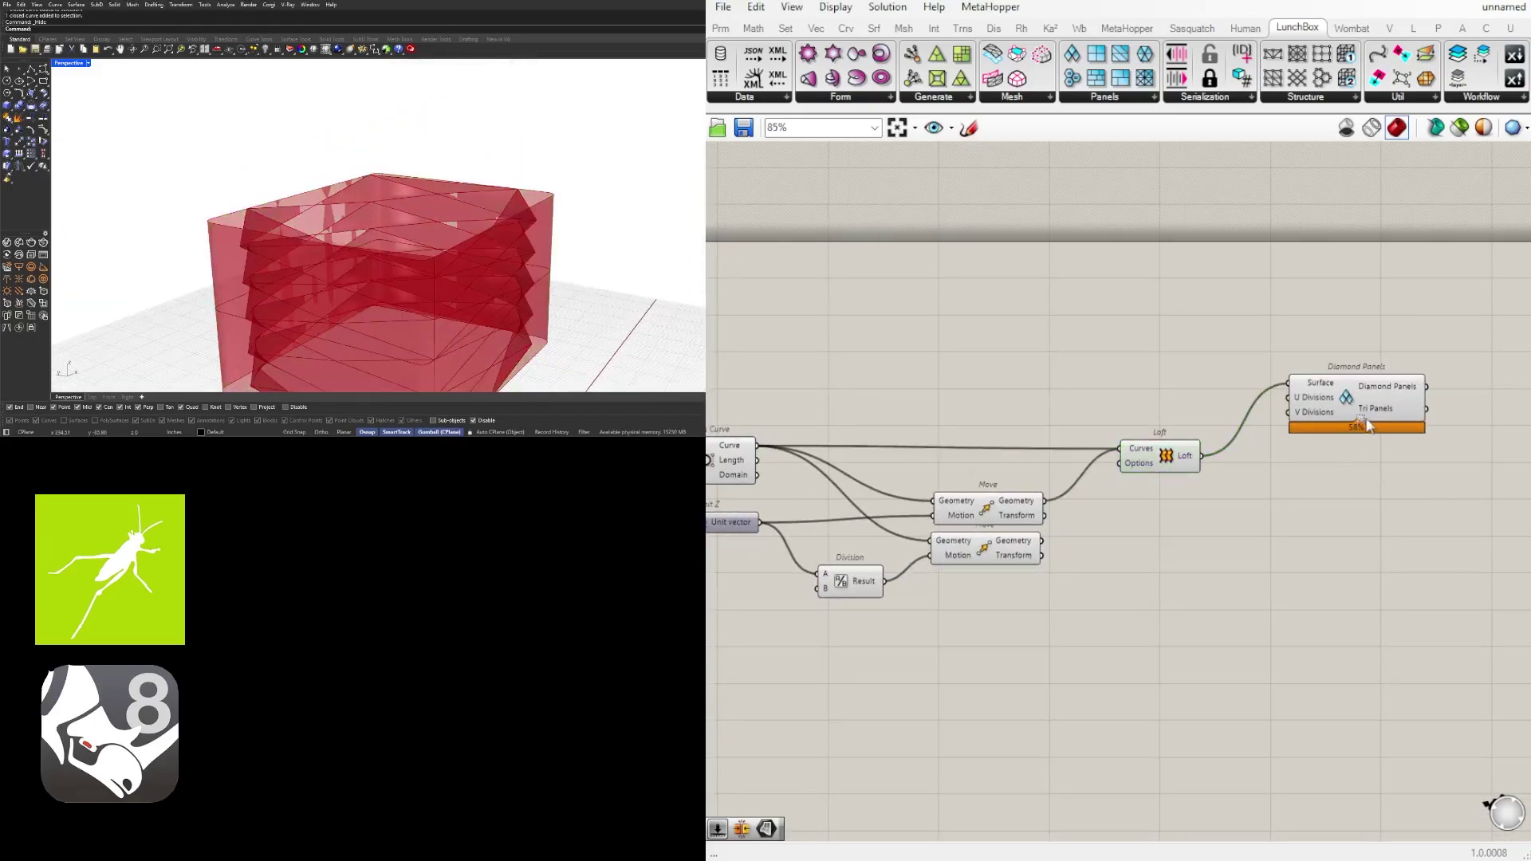
Add two number sliders set to 20 and connect them to the U Divisions and V Divisions inputs of Diamond Panels
double_click(1135, 403)
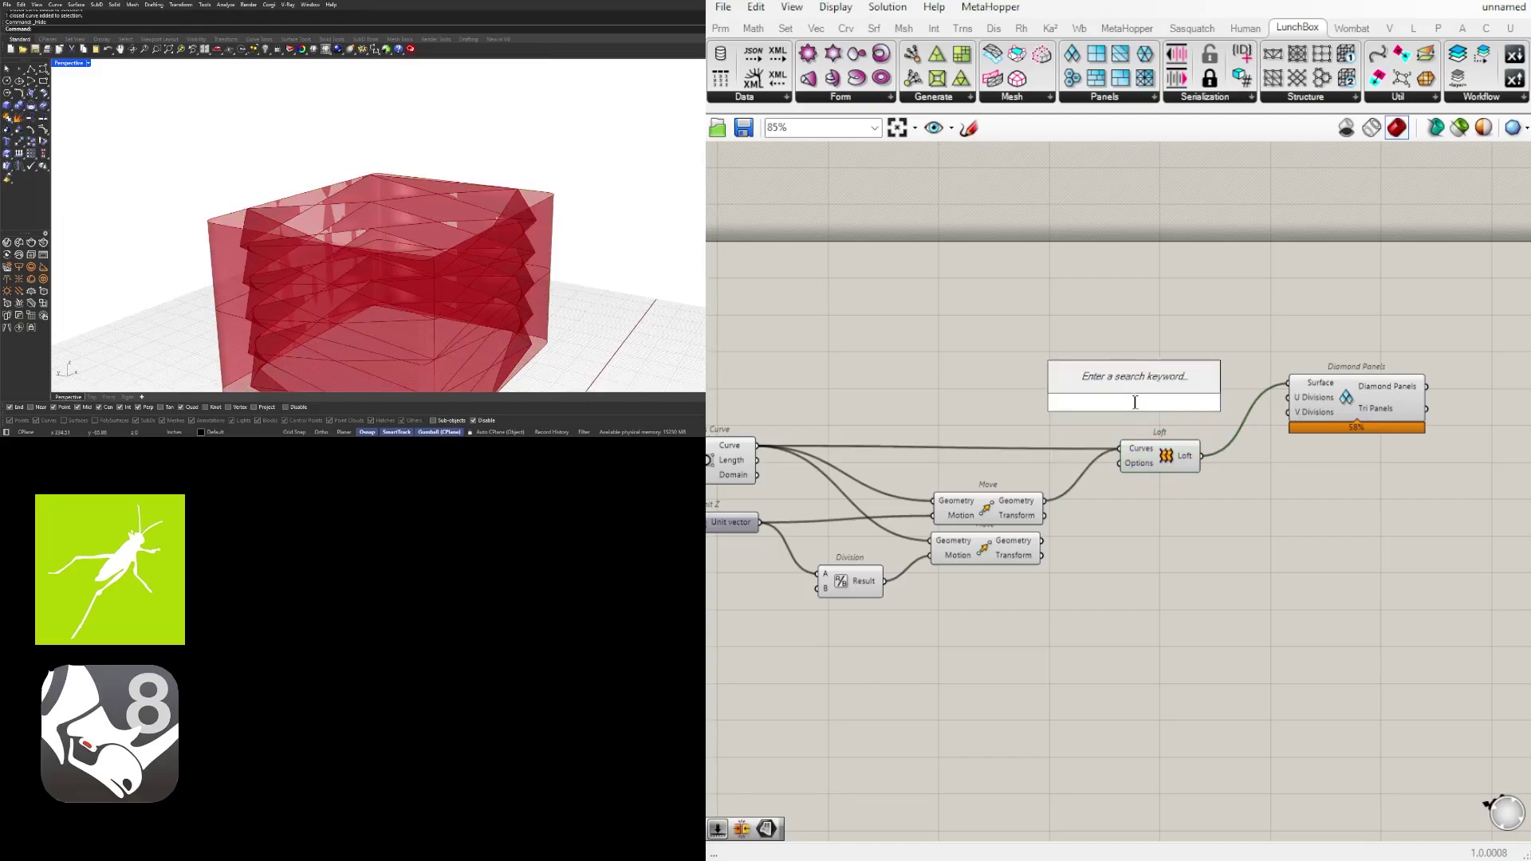
text(20)
key(Return)
scroll(1132, 401, up, 3)
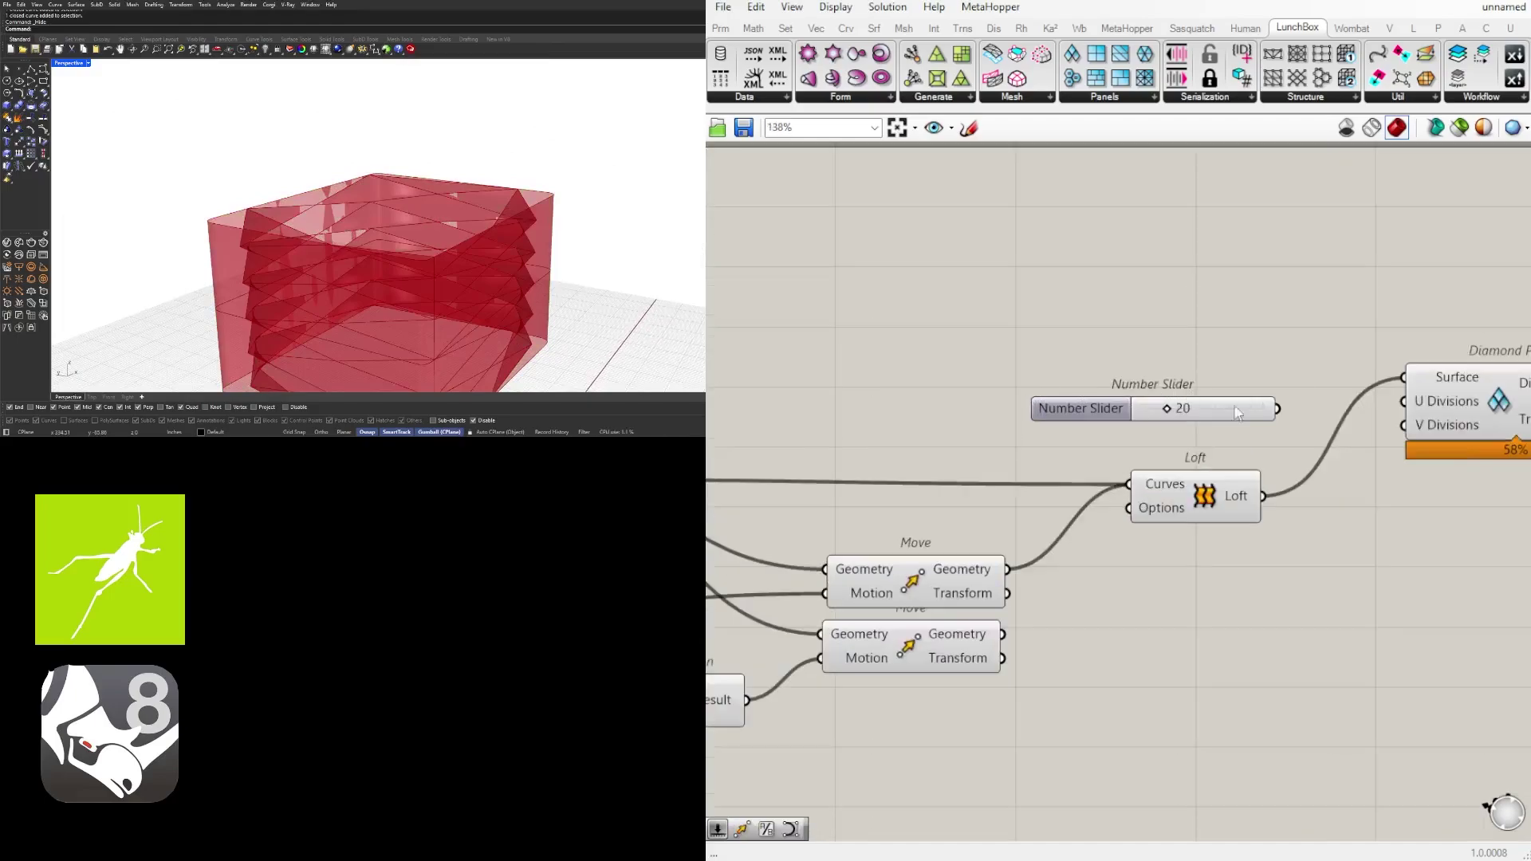
click(1251, 391)
alt+drag(1251, 392, 1403, 401)
drag(1304, 422, 1404, 425)
right_drag(1513, 418, 1237, 410)
drag(1241, 397, 1218, 394)
click(994, 415)
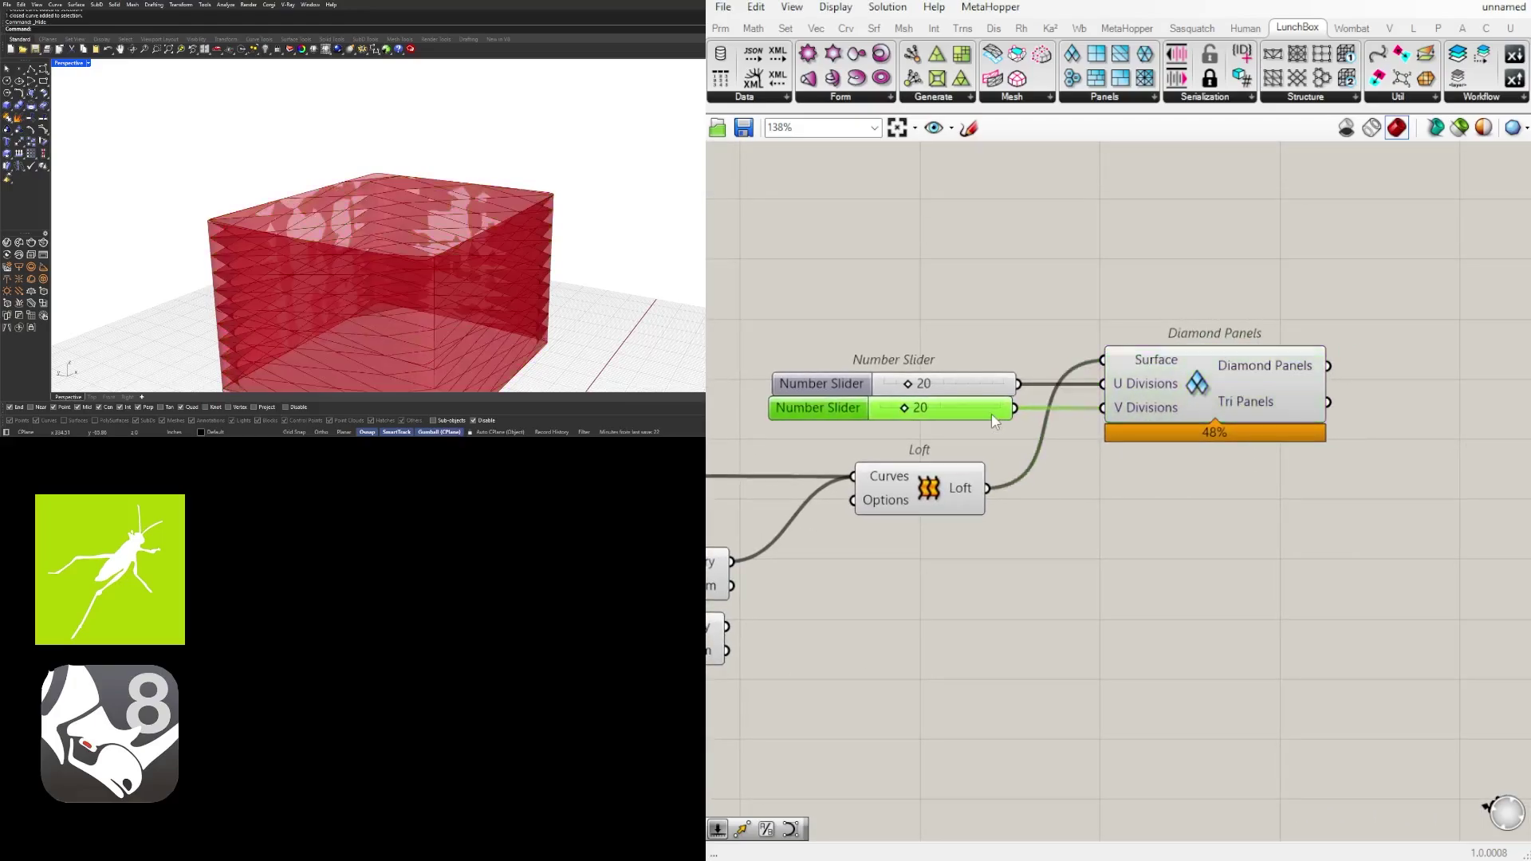
drag(997, 416, 994, 416)
click(1150, 495)
Turn off the Loft component's preview so only the diamond panels cover the facade in the viewport
scroll(1152, 495, down, 3)
click(1186, 434)
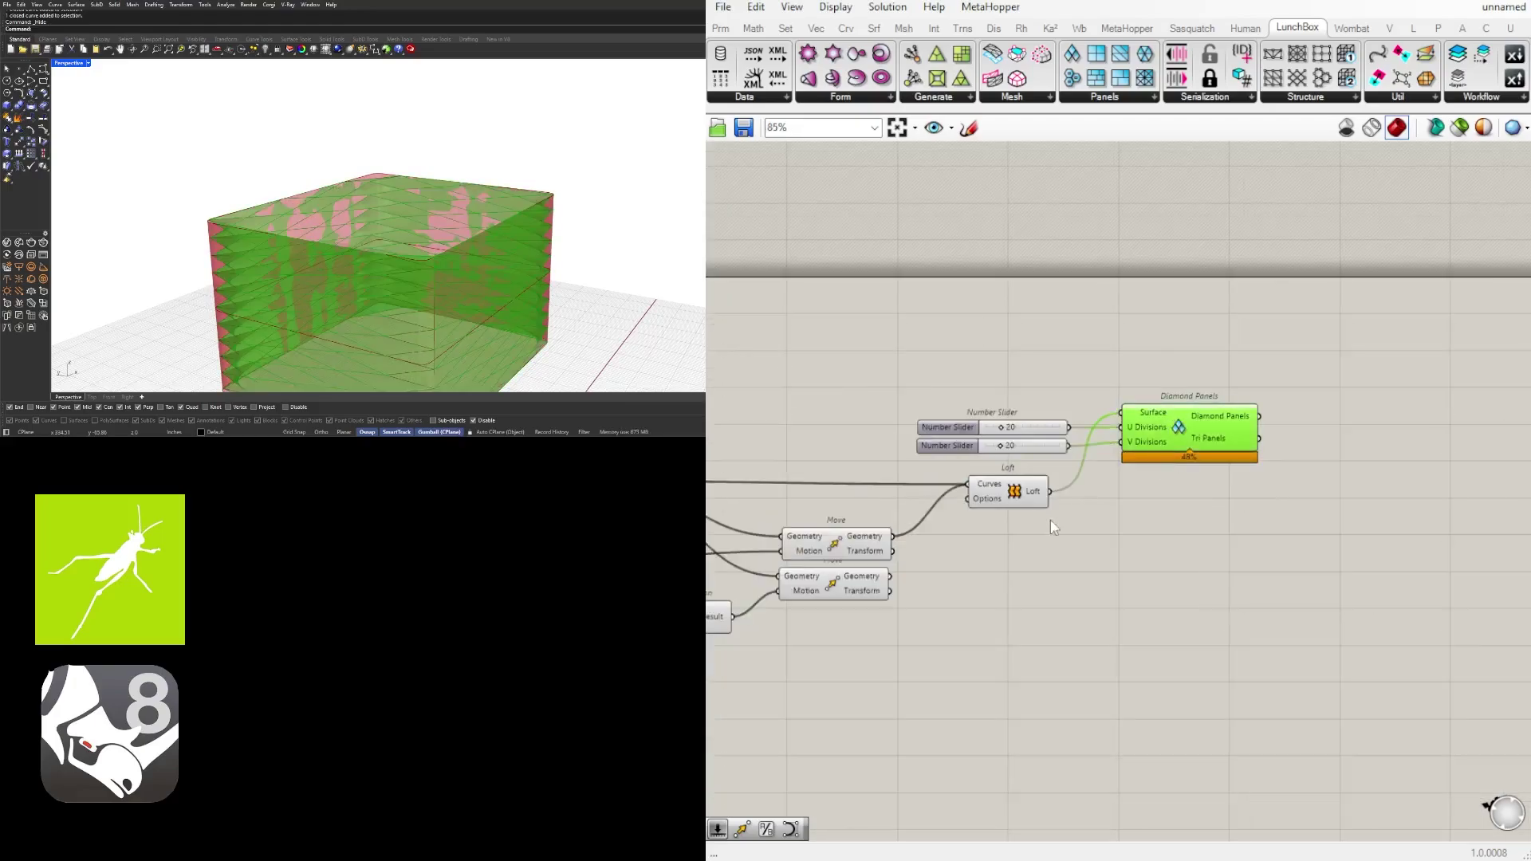
right_drag(1044, 507, 1246, 456)
click(1199, 436)
middle_click(1200, 435)
click(1256, 390)
right_drag(315, 305, 447, 275)
scroll(492, 262, down, 4)
scroll(430, 235, up, 4)
Try 11 U divisions and 78 V divisions on the Diamond Panels sliders
scroll(1303, 462, up, 5)
drag(1275, 369, 1254, 370)
drag(1278, 449, 1418, 452)
scroll(1379, 448, down, 4)
right_drag(1385, 448, 1144, 479)
scroll(1156, 480, up, 4)
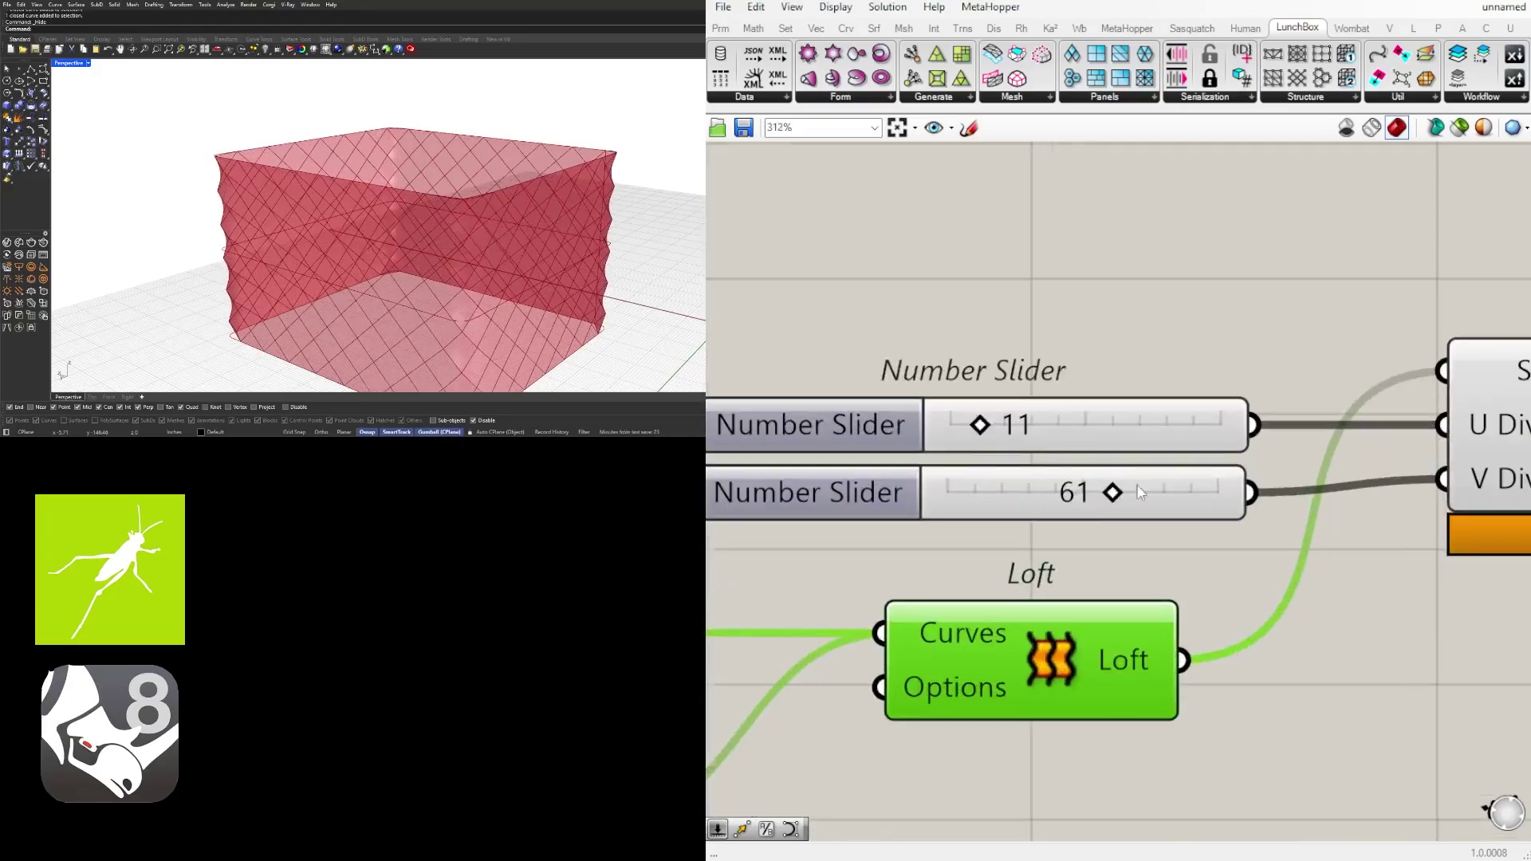
drag(1120, 494, 1168, 491)
Try a coarser diamond pattern with 7 U divisions and 43 V divisions
click(969, 424)
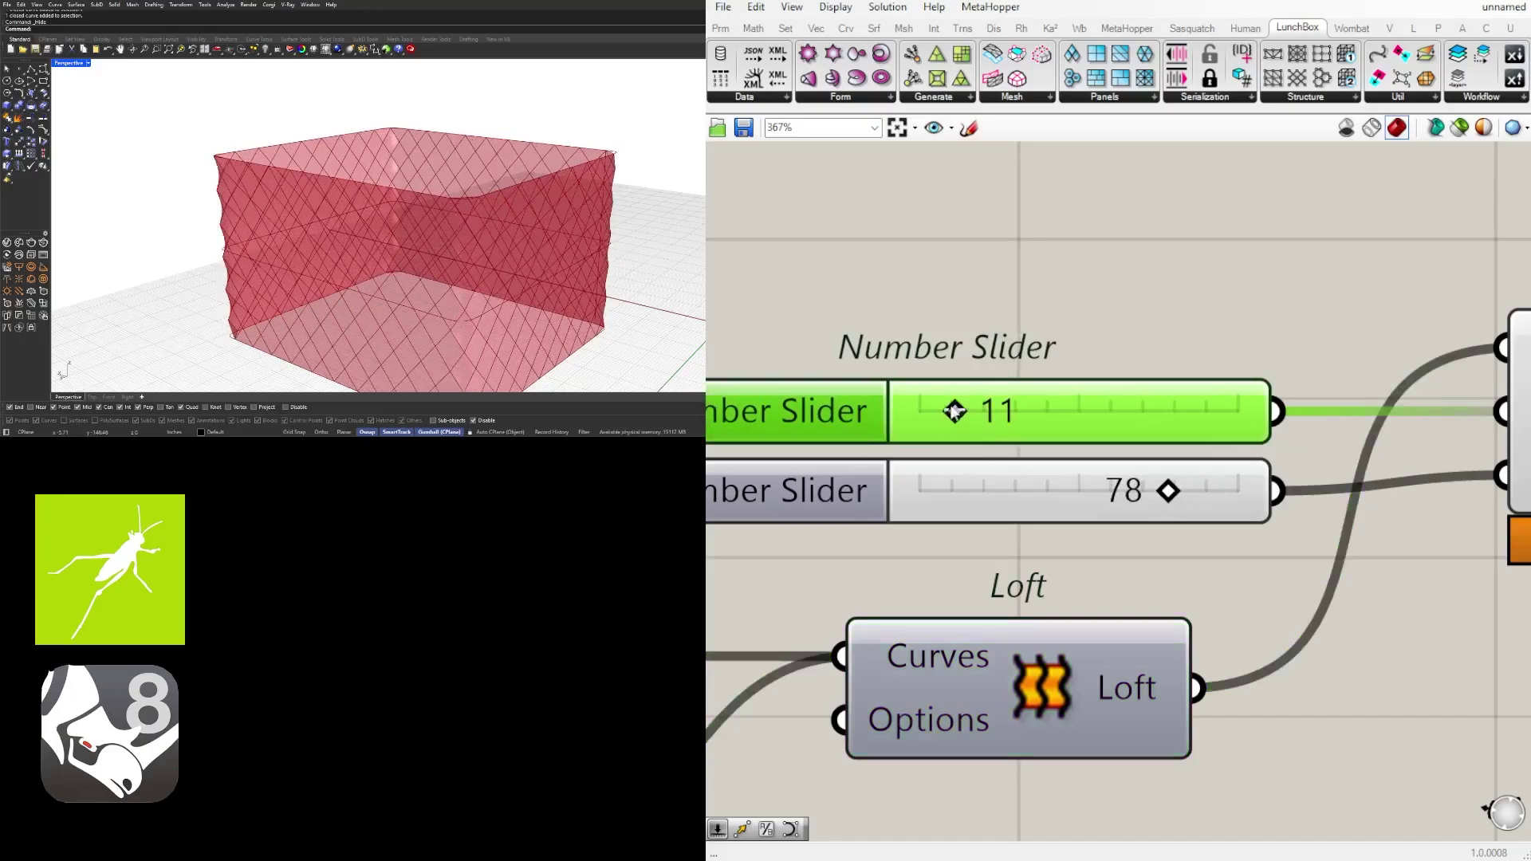
scroll(964, 418, down, 2)
scroll(964, 421, up, 2)
mouse_move(955, 413)
mouse_down()
mouse_move(1012, 412)
mouse_move(941, 411)
mouse_up()
drag(1212, 501, 1083, 502)
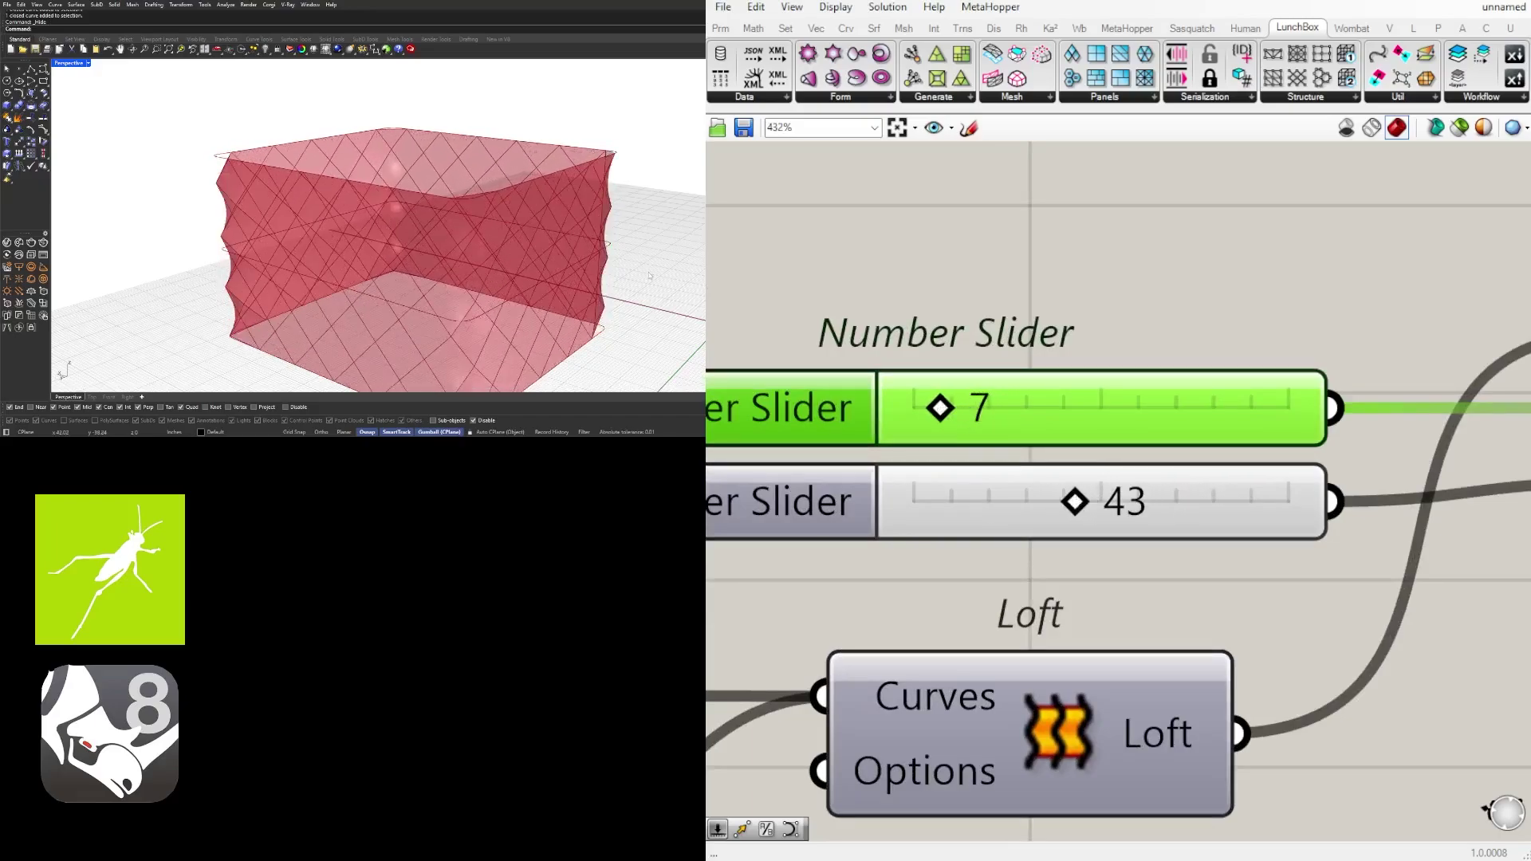
Set the V Divisions slider to 40 and the U Divisions slider to 10
double_click(1136, 514)
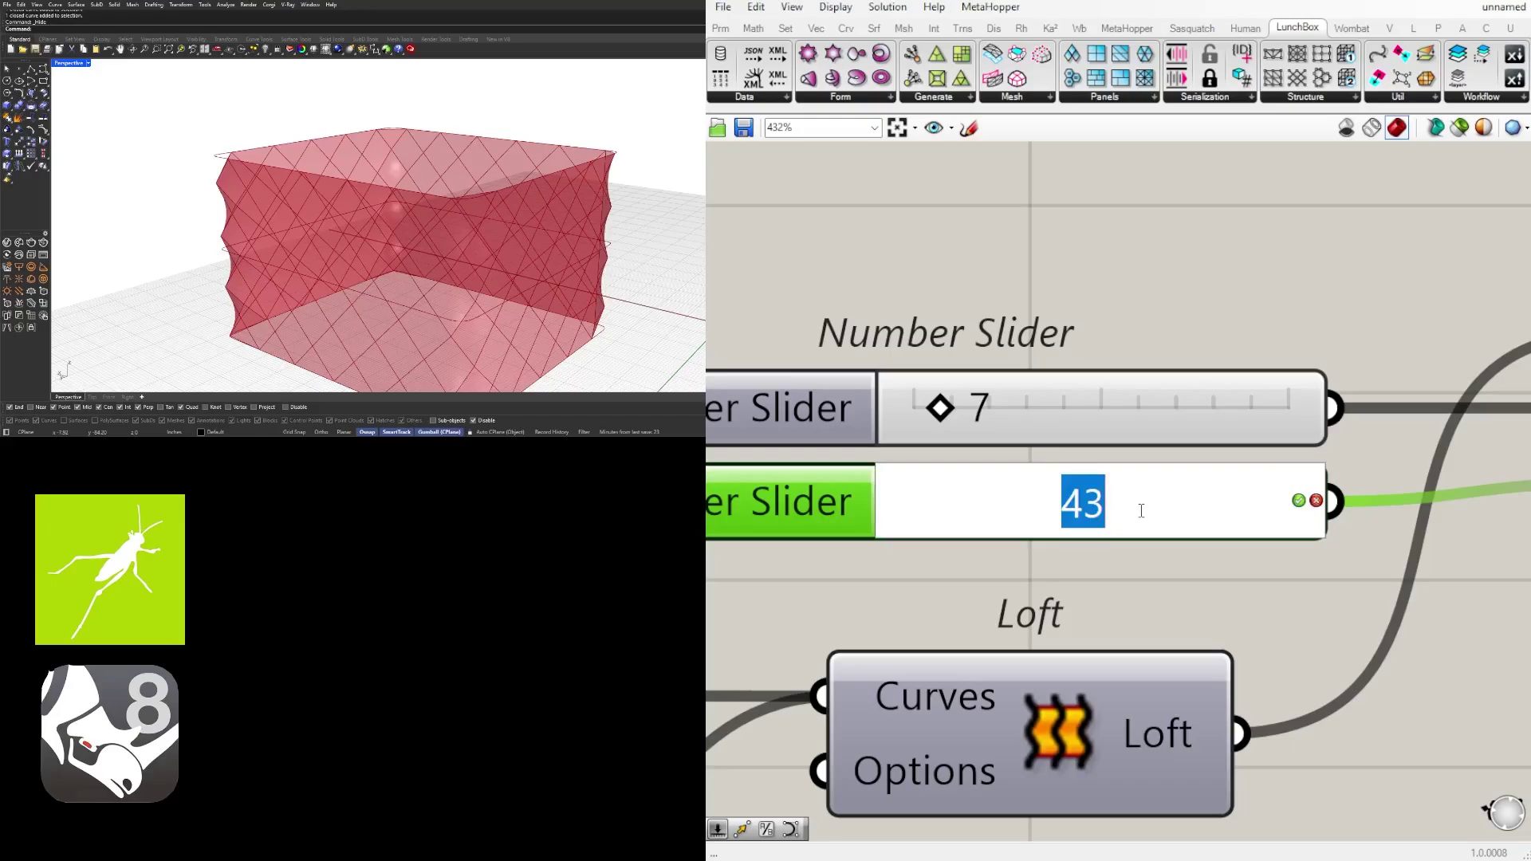
text(40)
click(1002, 413)
double_click(1004, 413)
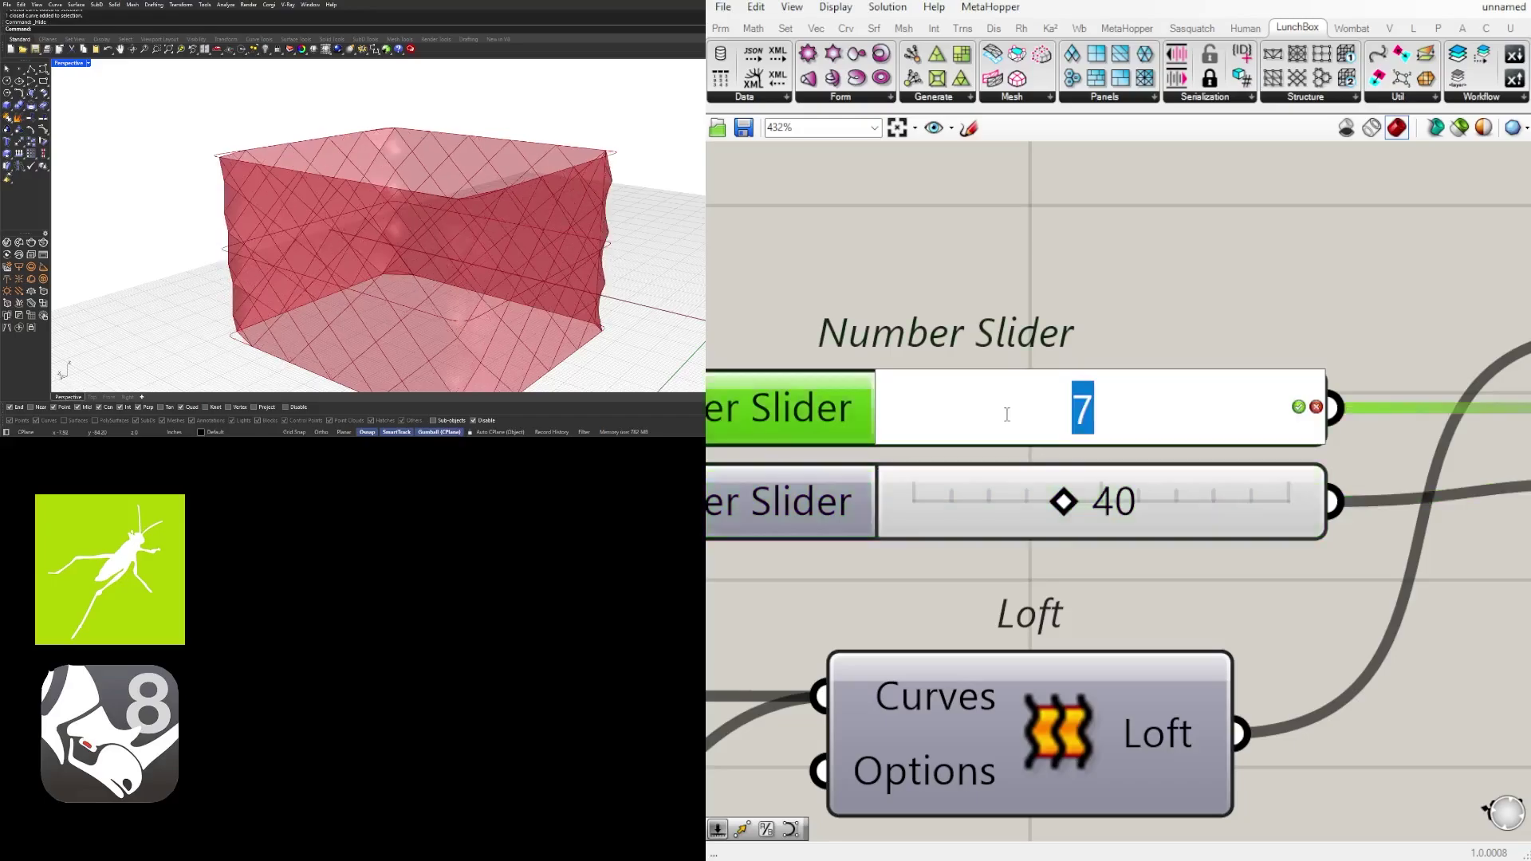
text(10)
key(Return)
Examine the diamond panelling from several angles and close up around the facade's base and corners
right_drag(471, 227, 526, 263)
scroll(1031, 507, down, 6)
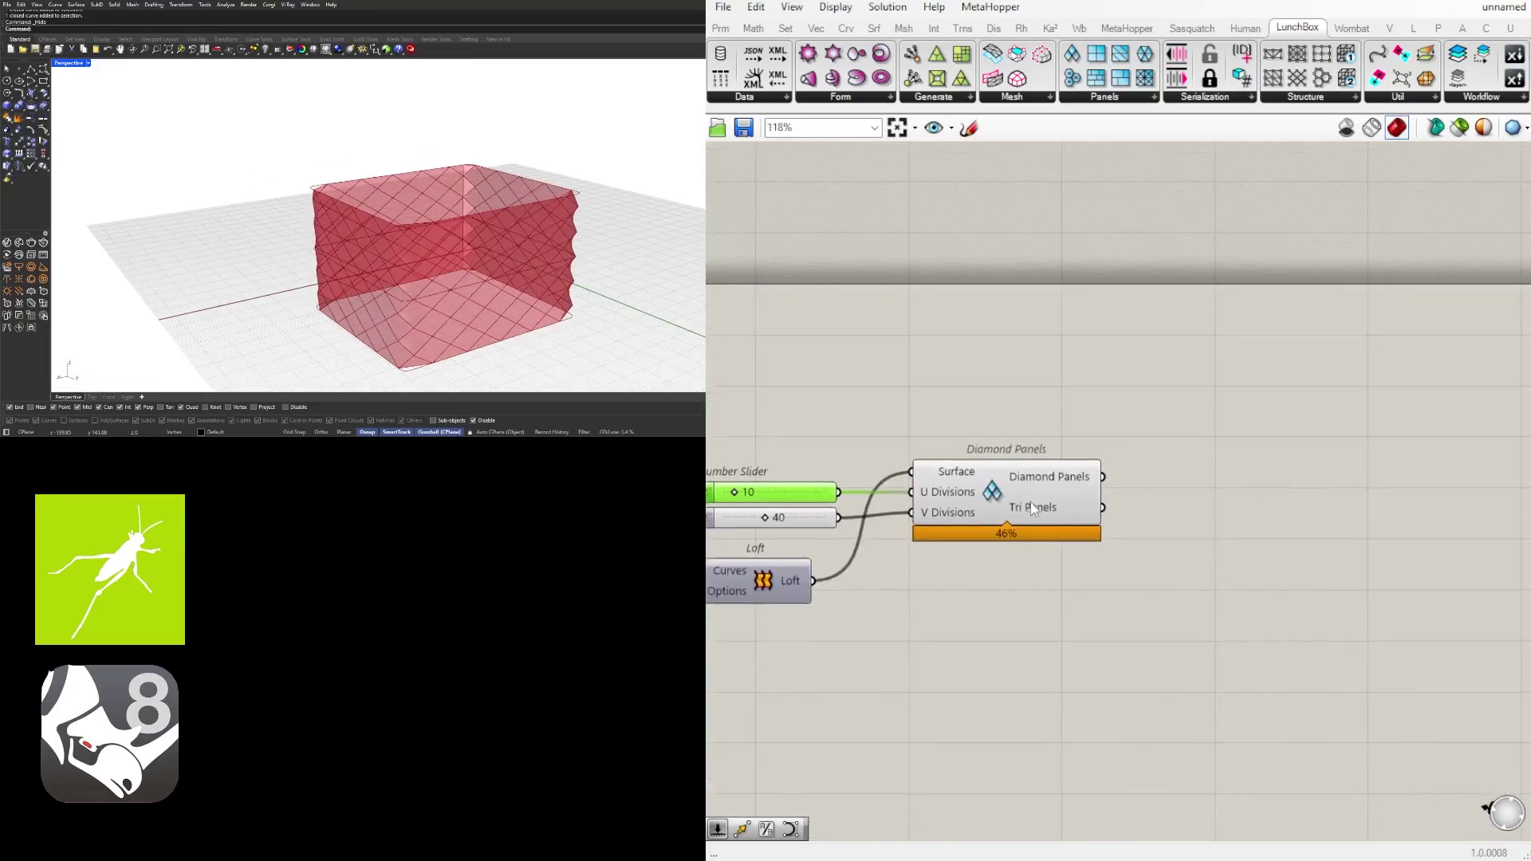
drag(1036, 506, 1065, 503)
click(988, 399)
right_drag(526, 267, 550, 287)
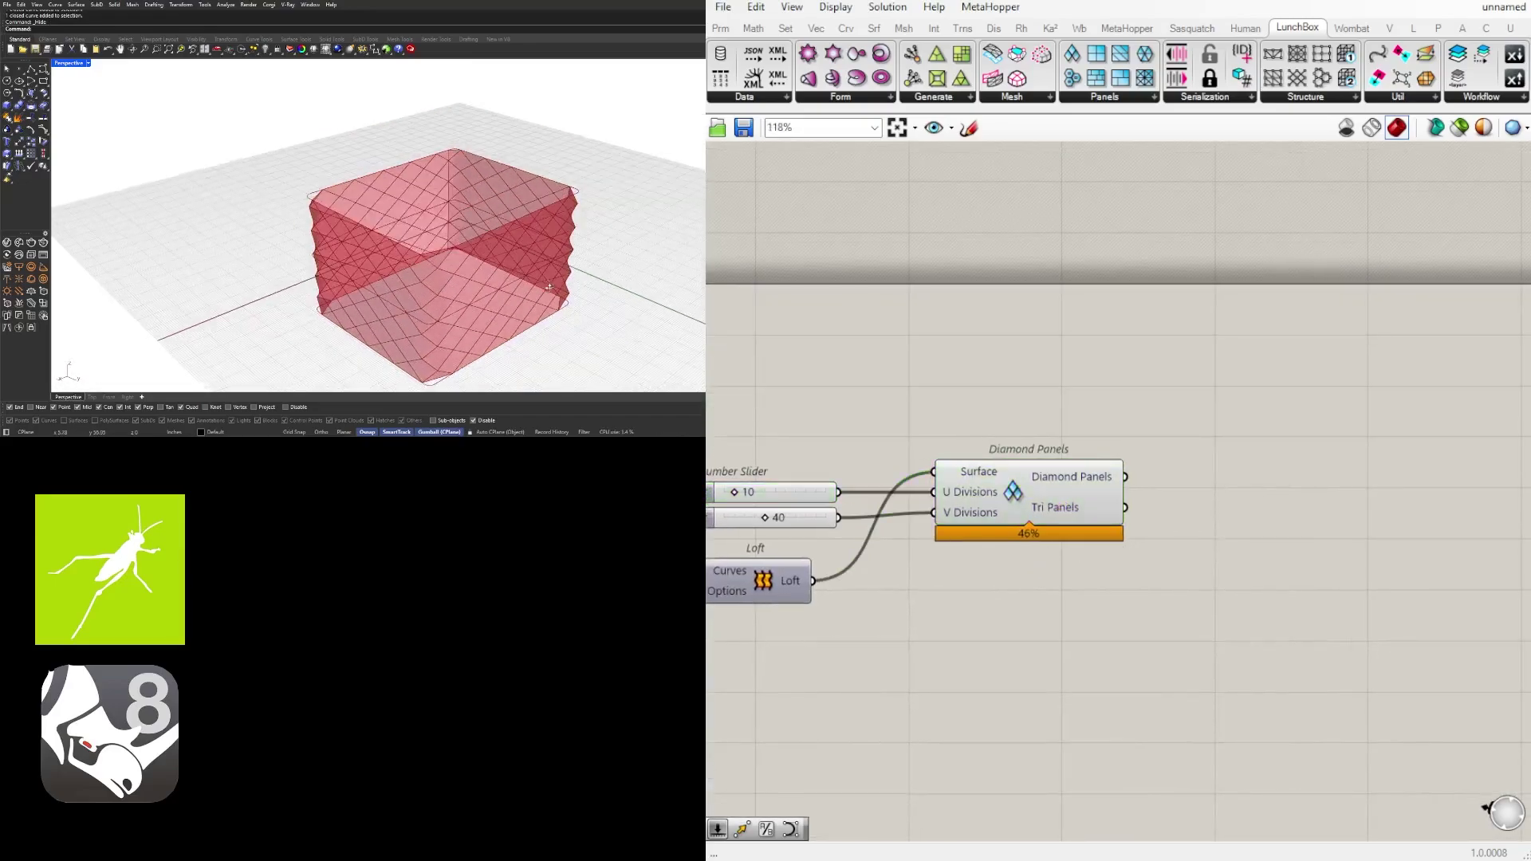
scroll(1133, 478, up, 2)
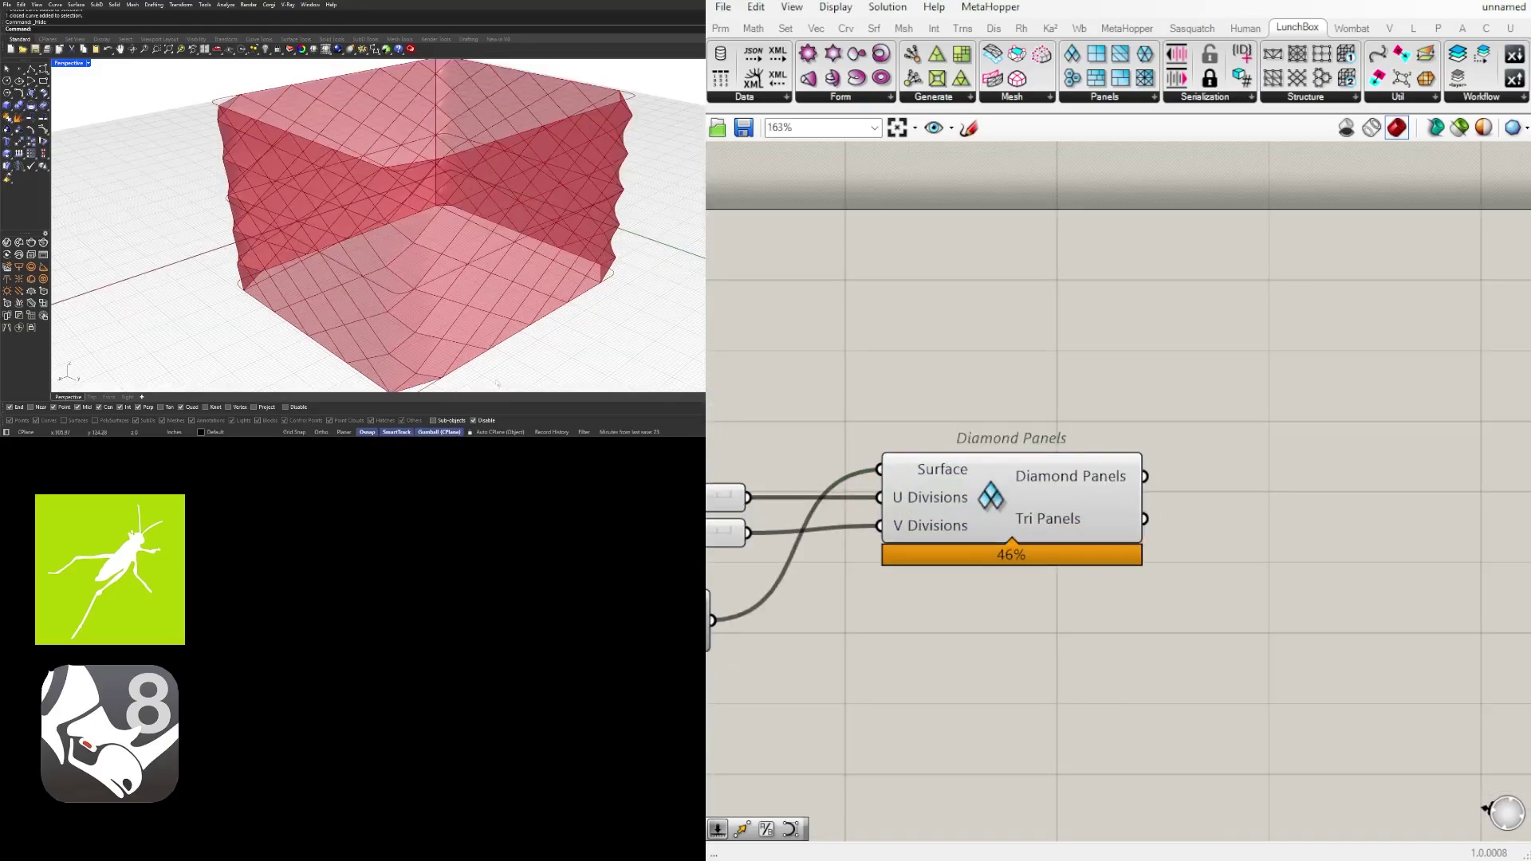
scroll(492, 381, up, 2)
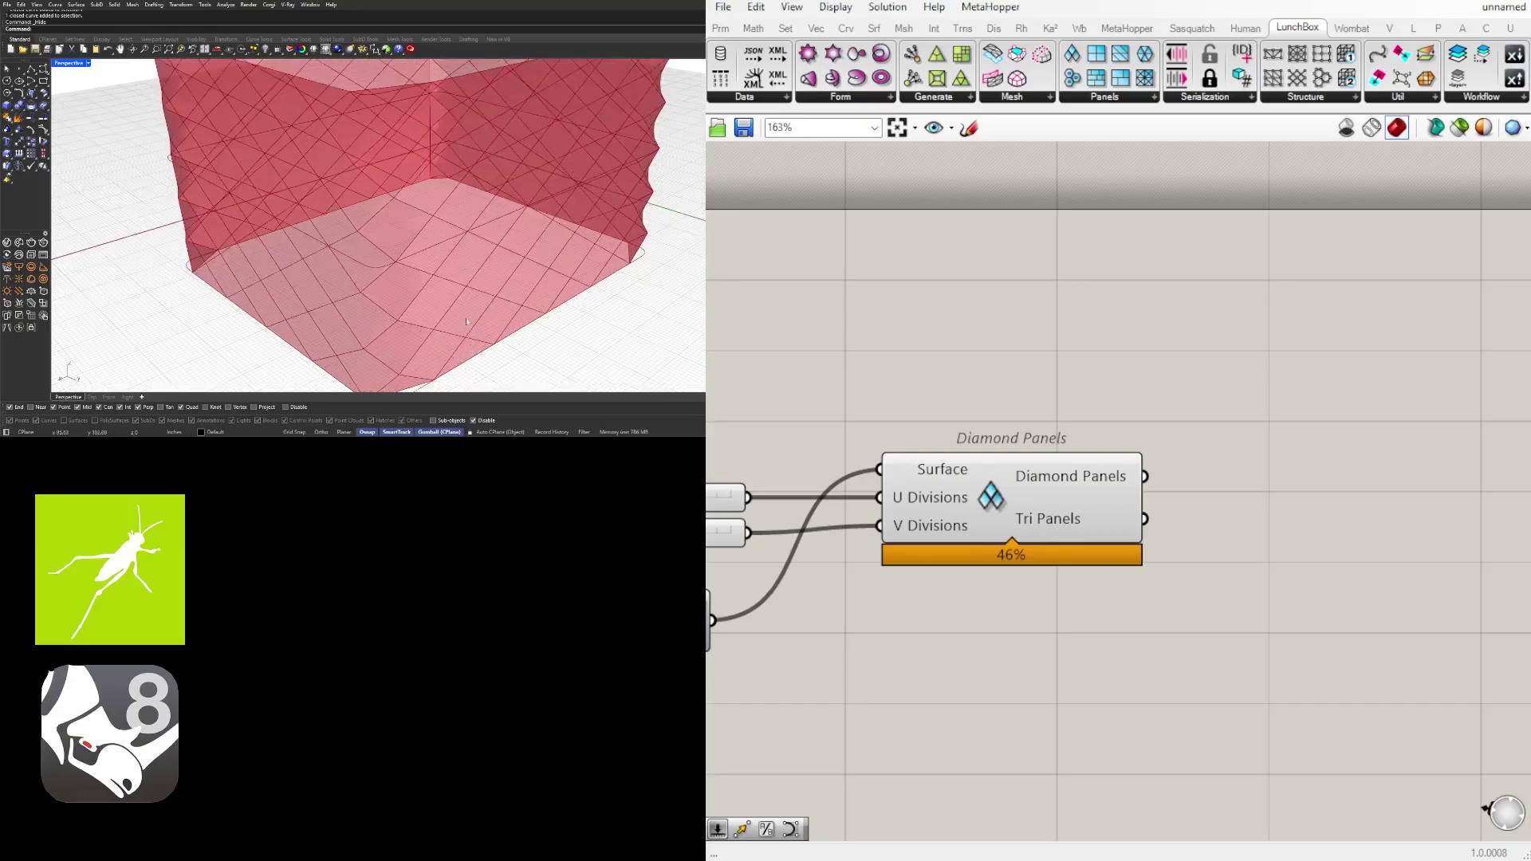
scroll(541, 230, down, 2)
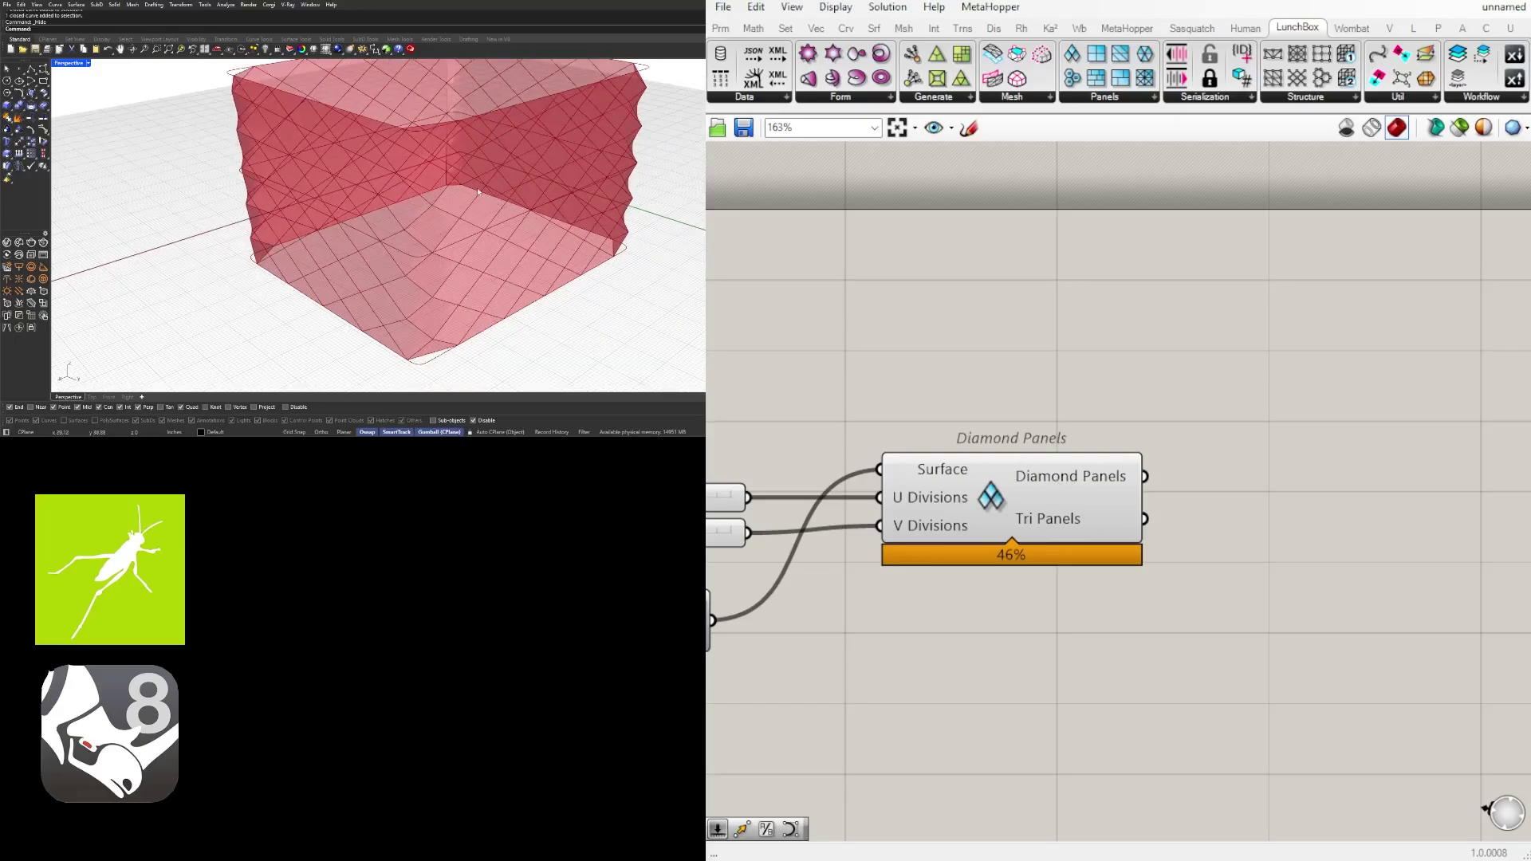
right_drag(477, 192, 483, 183)
right_drag(1217, 537, 1149, 547)
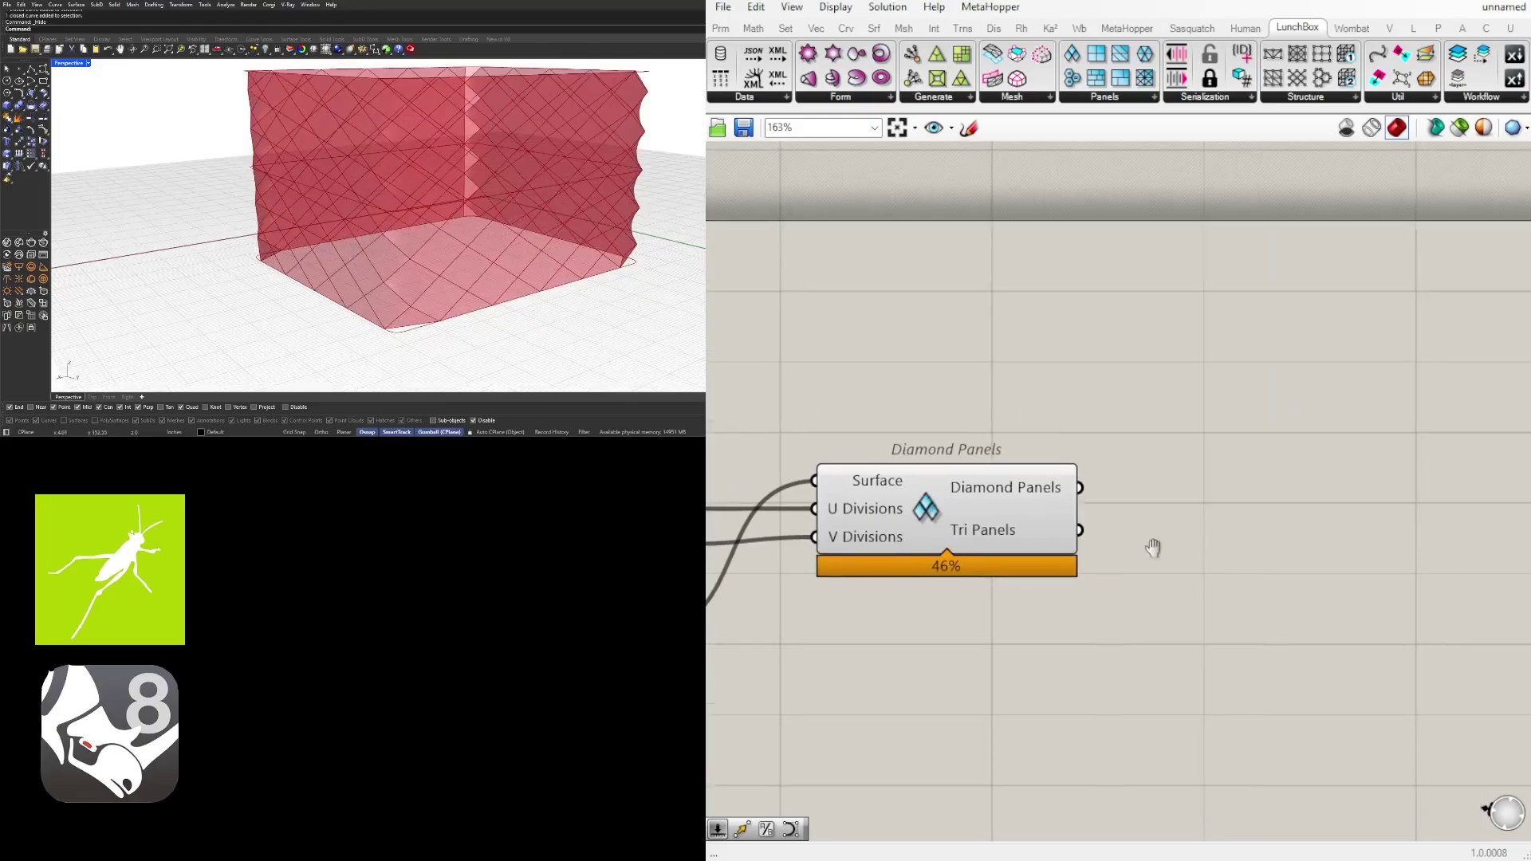
Add LunchBox's Panel Frame component and connect both the Diamond Panels and Tri Panels outputs to its Panel input
drag(924, 508, 956, 509)
click(1199, 498)
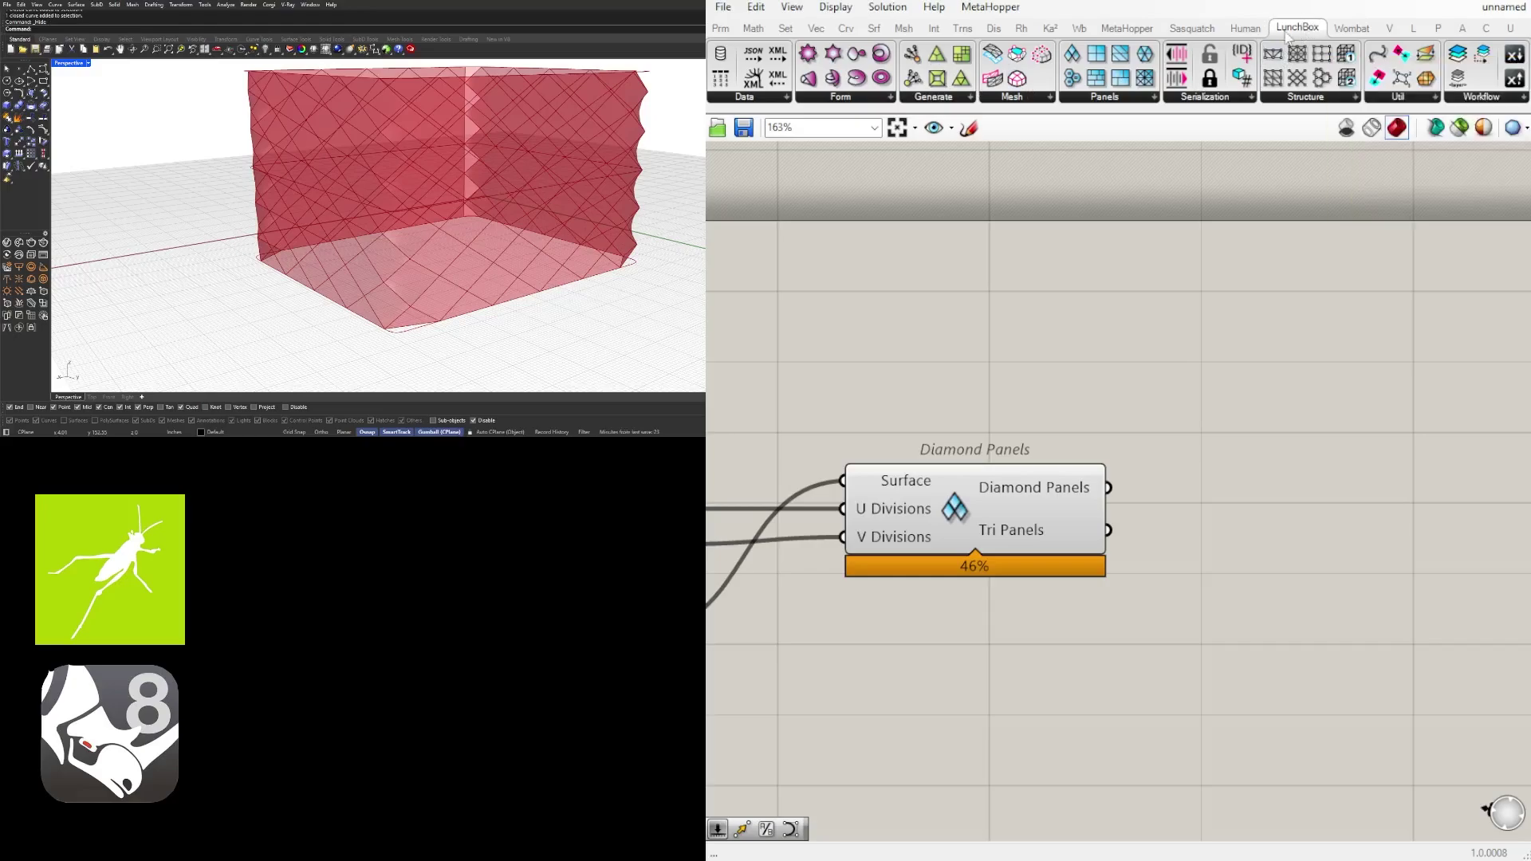
click(936, 99)
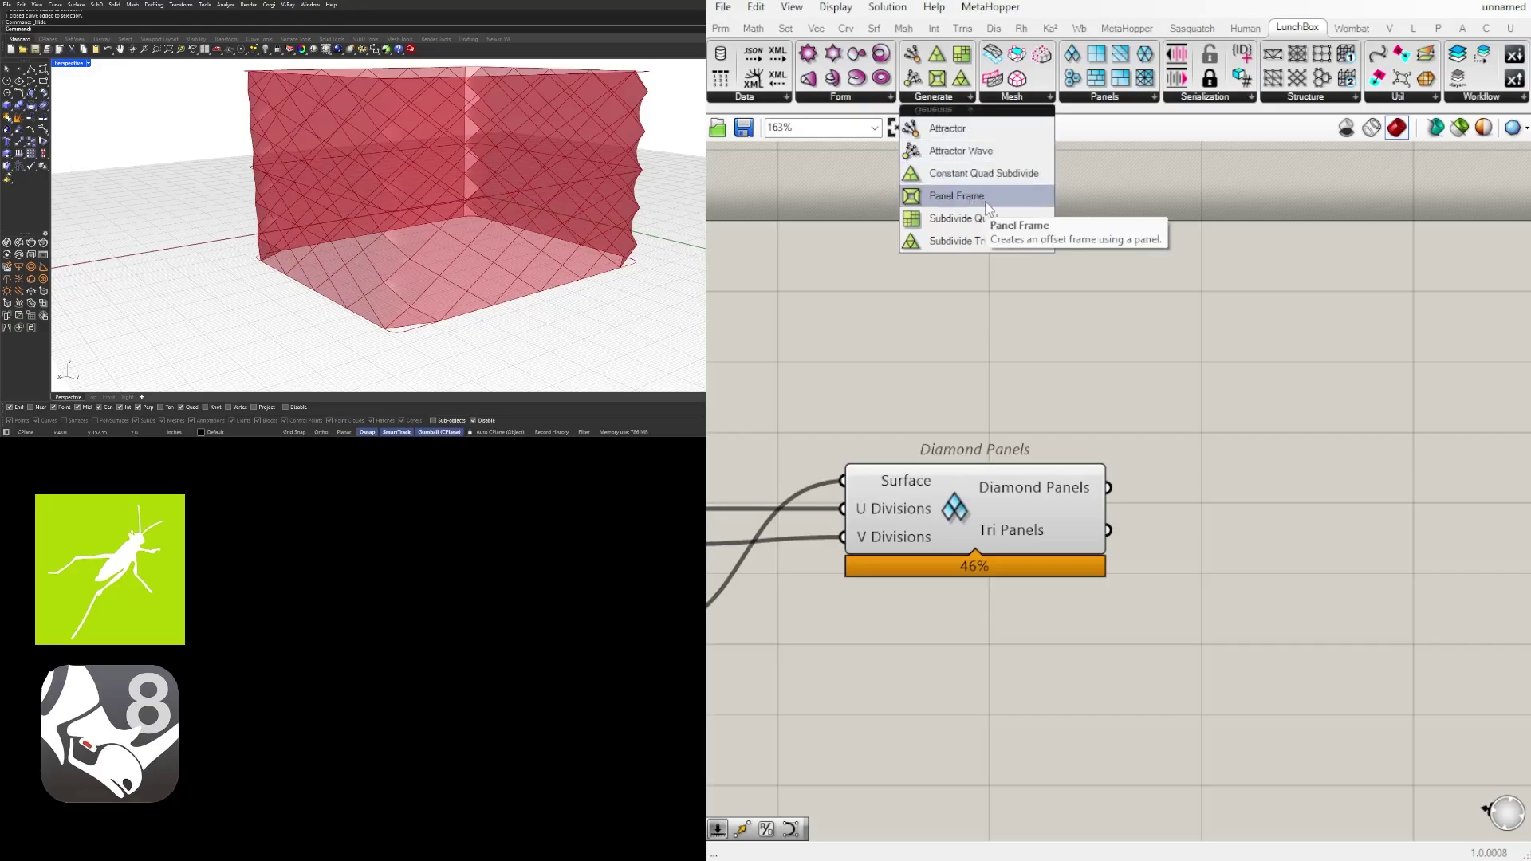
click(957, 196)
click(1304, 566)
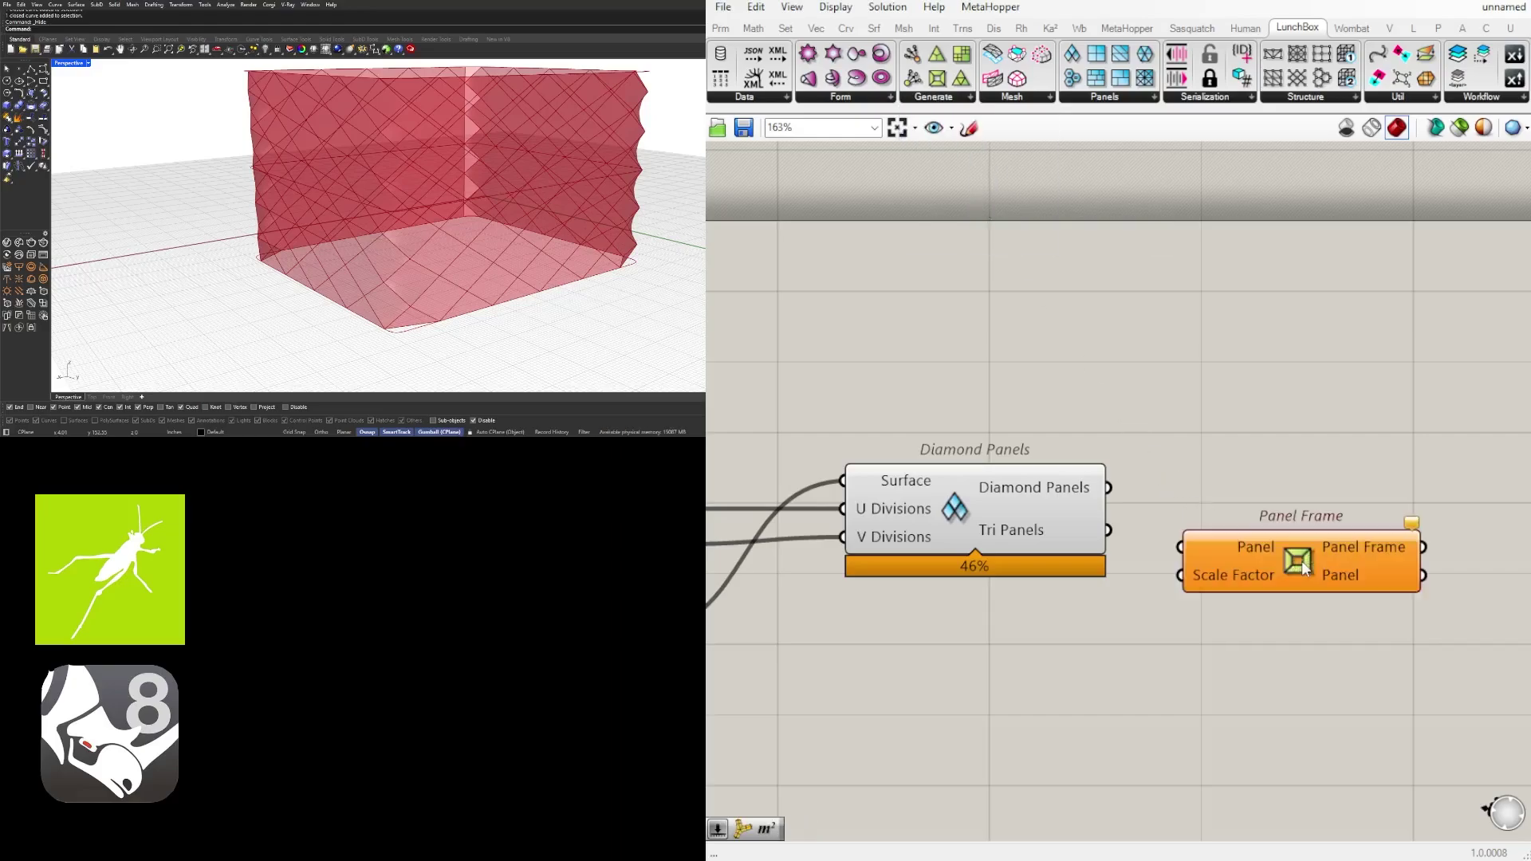
drag(1108, 487, 1366, 530)
click(1032, 630)
Turn off the Diamond Panels component's preview
click(952, 514)
scroll(894, 422, up, 1)
middle_click(894, 422)
click(948, 375)
click(1031, 354)
click(1228, 510)
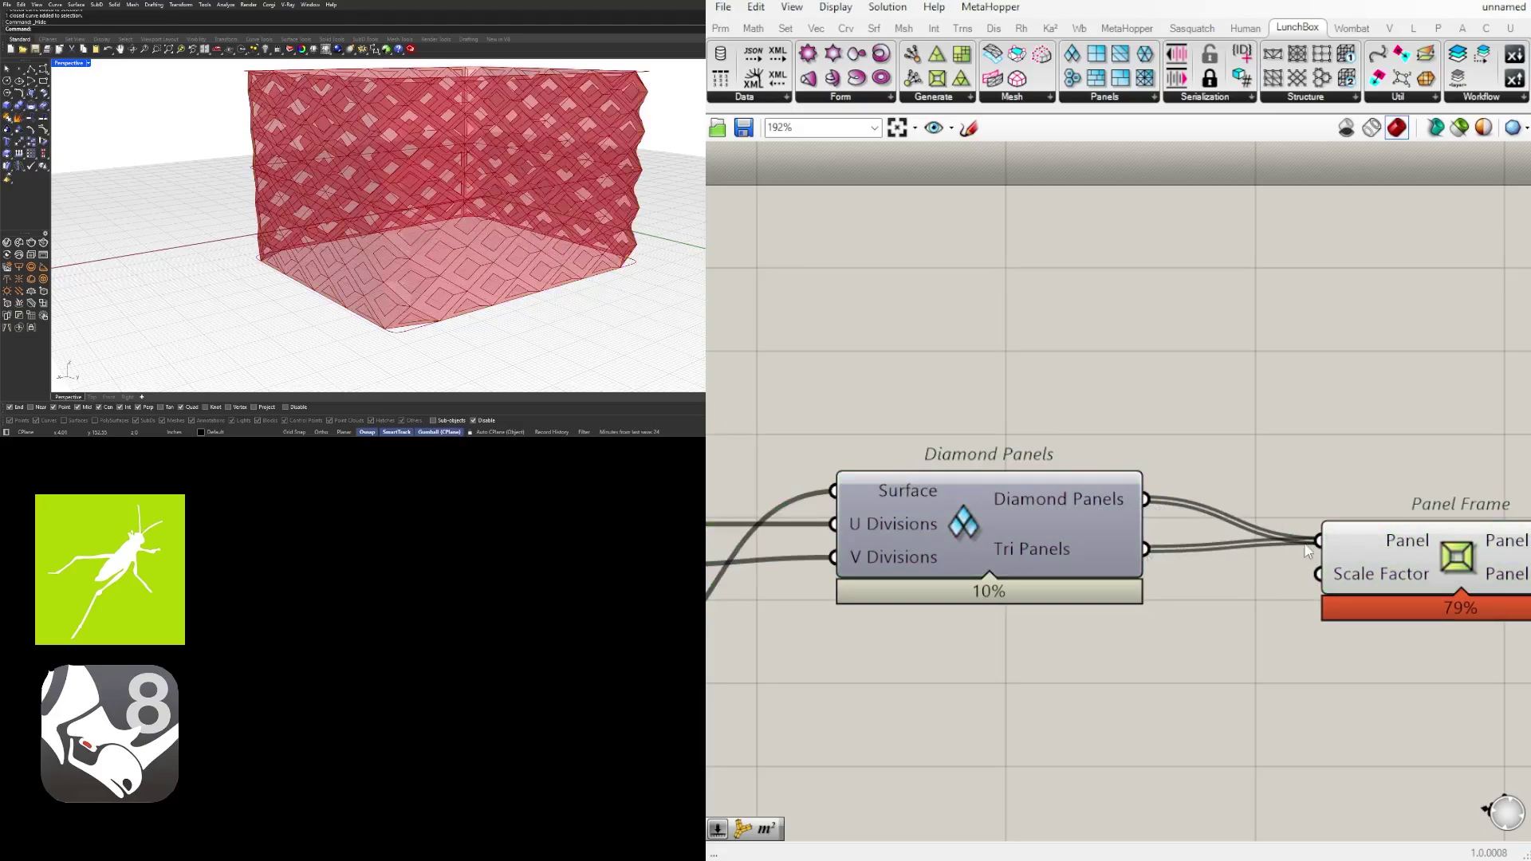
Add a number slider set to 1.00 and connect it to the Scale Factor input of Panel Frame
drag(1415, 562, 1420, 590)
double_click(1016, 665)
text(number slider)
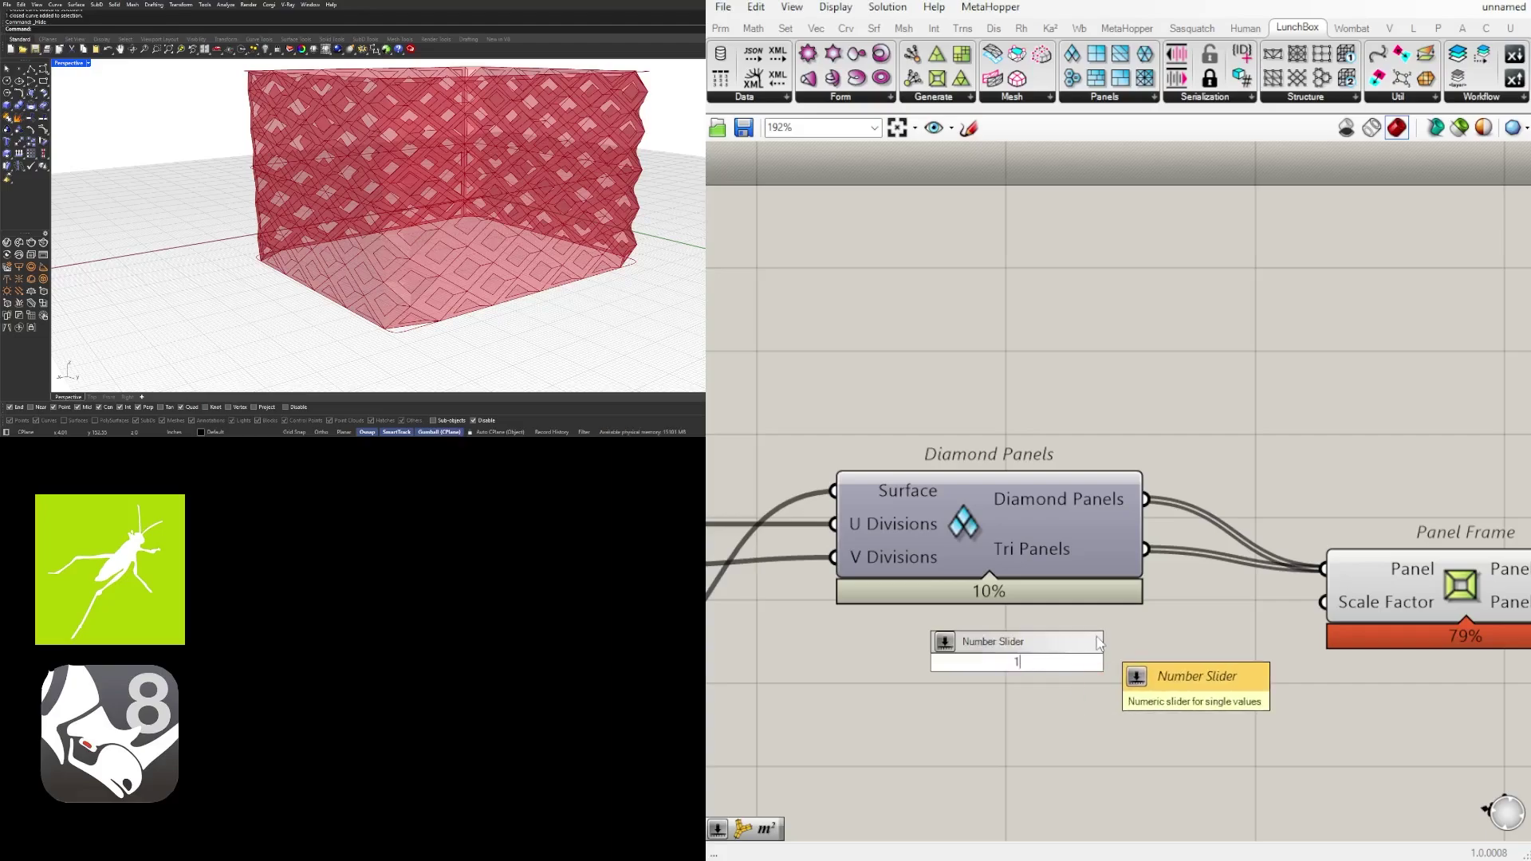
key(Return)
scroll(1162, 638, up, 2)
drag(1198, 670, 1385, 588)
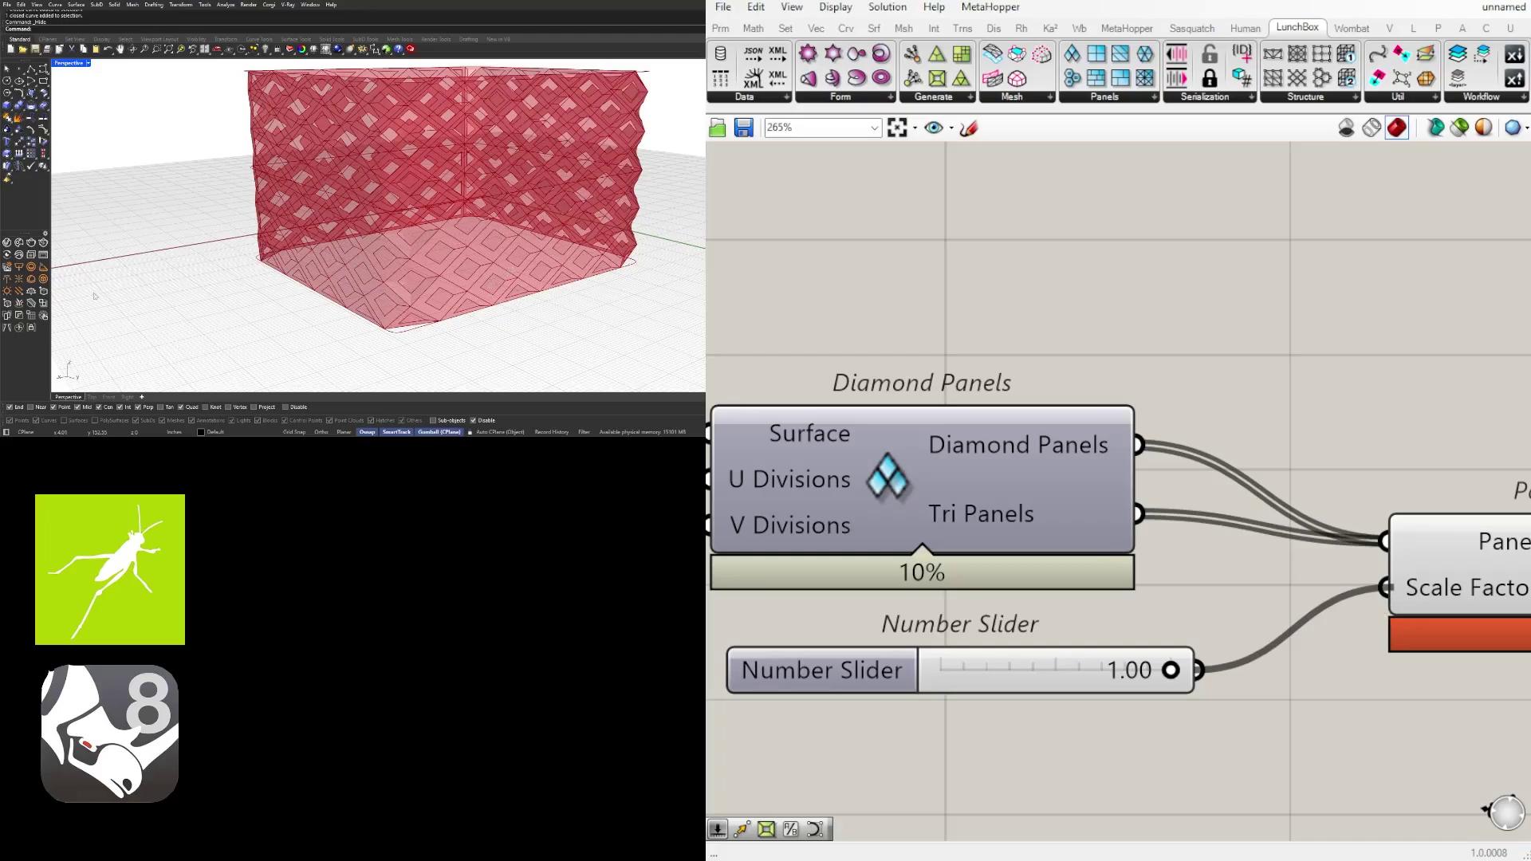
Try scale factors of 0.80, 0.22 and 0.69 for the panel frames
scroll(1215, 616, down, 2)
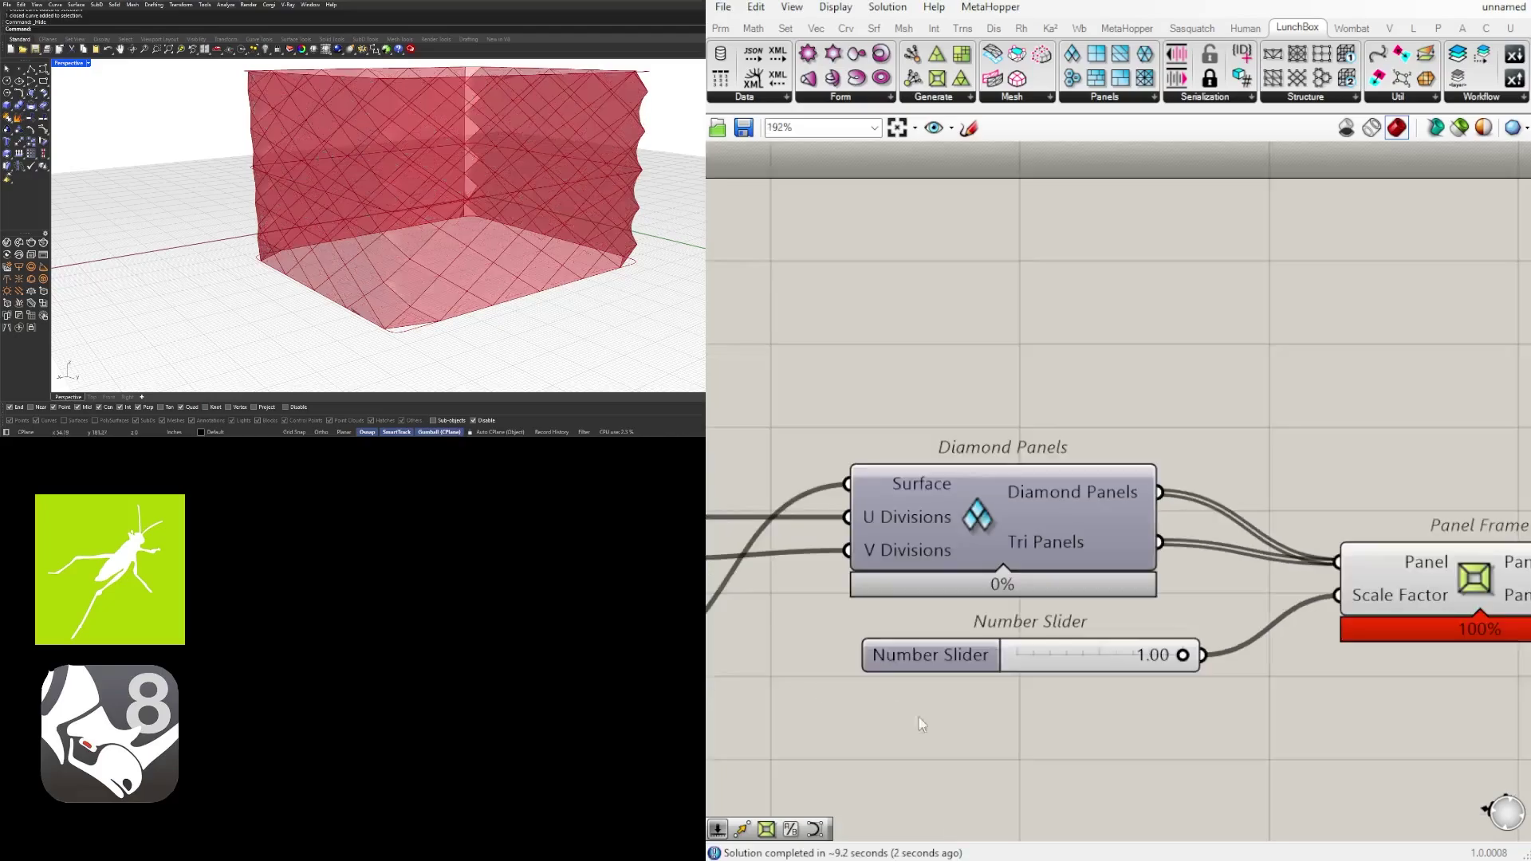
double_click(1141, 664)
text(0.8)
key(Return)
scroll(1194, 664, up, 4)
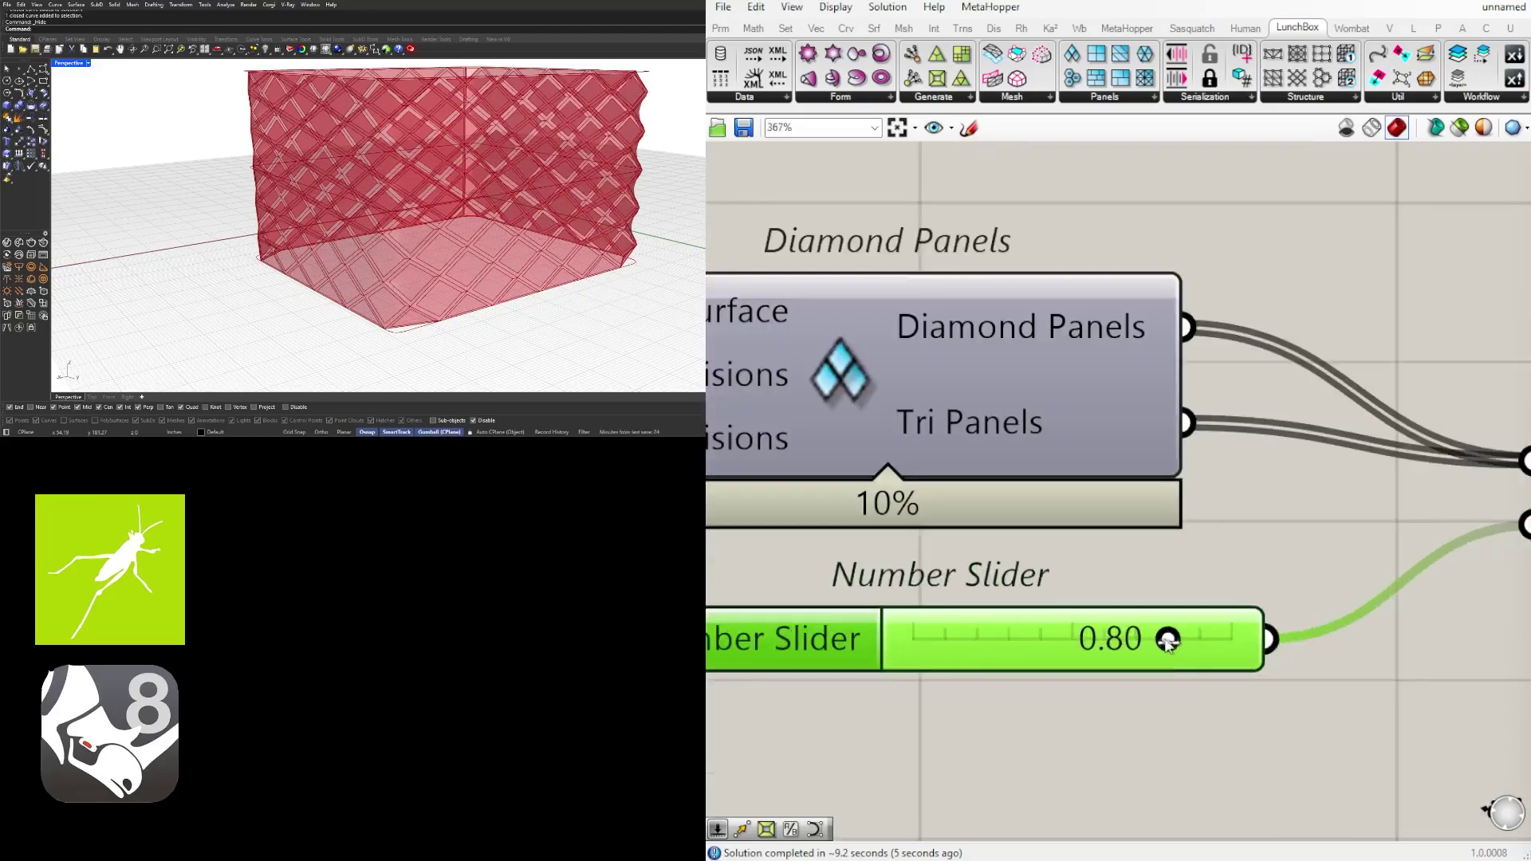
drag(1168, 638, 1006, 635)
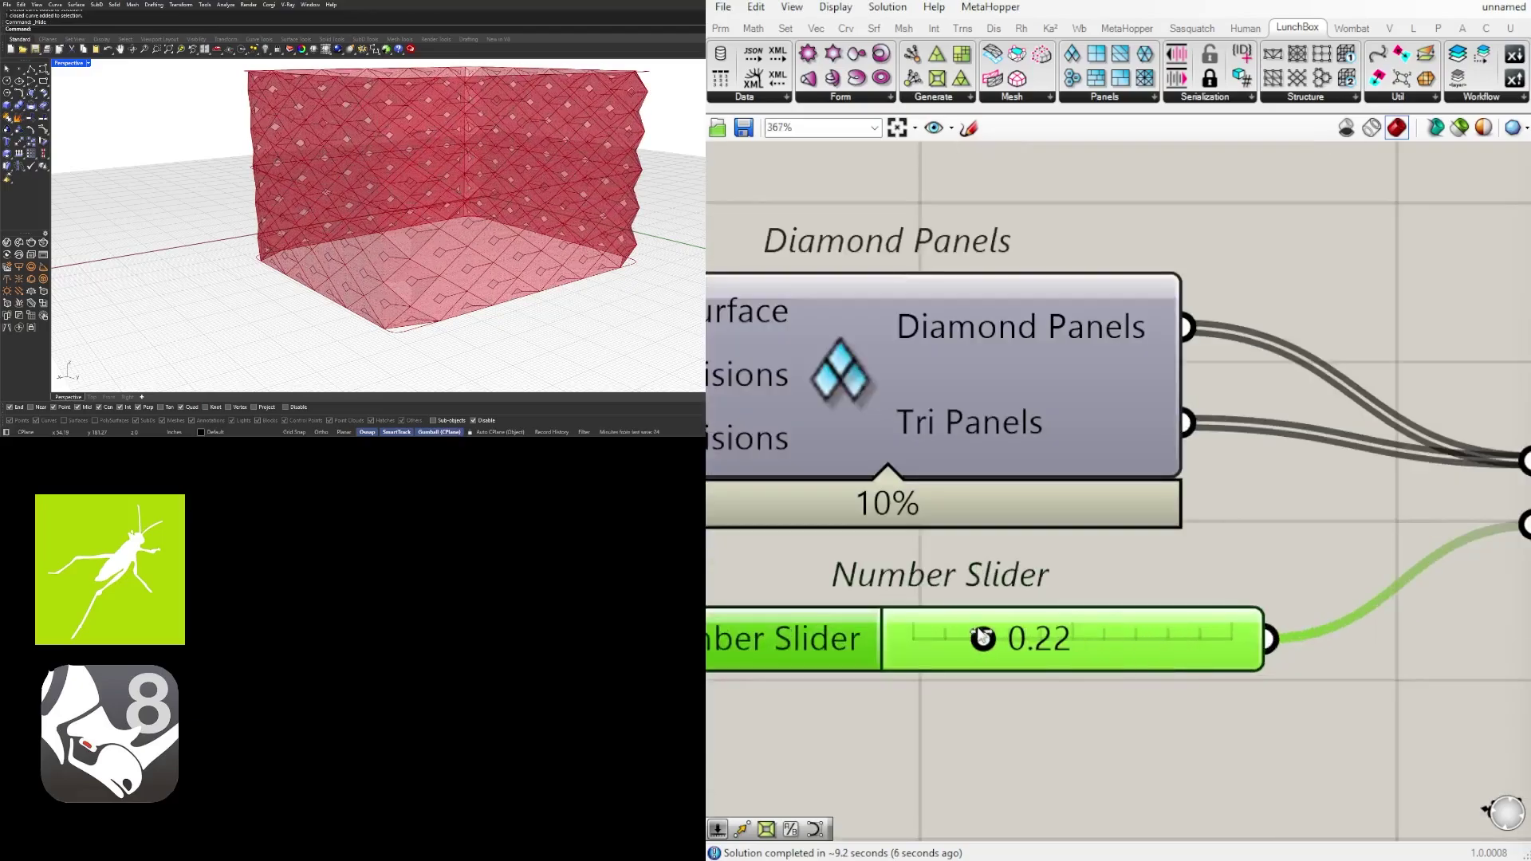
drag(978, 635, 1136, 629)
Set the Scale Factor slider to 0.60
double_click(1119, 641)
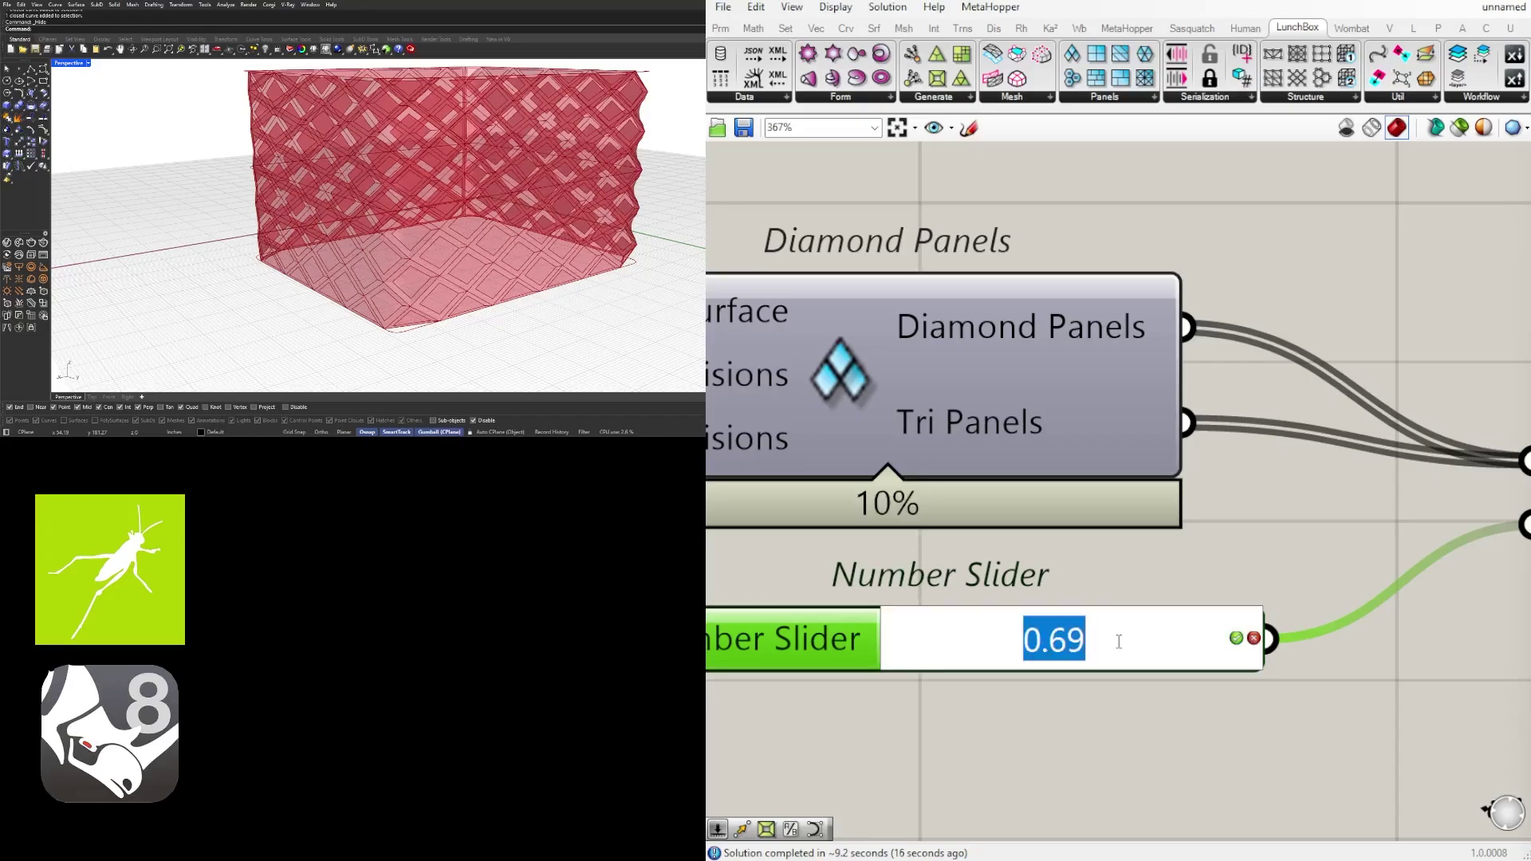
text(.6)
key(Return)
click(1308, 469)
Examine the framed lattice in the viewport and review the definition, highlighting the Panel Frame component
mouse_move(446, 239)
right_down()
mouse_move(375, 264)
mouse_move(343, 191)
mouse_move(419, 231)
right_up()
scroll(1226, 398, down, 4)
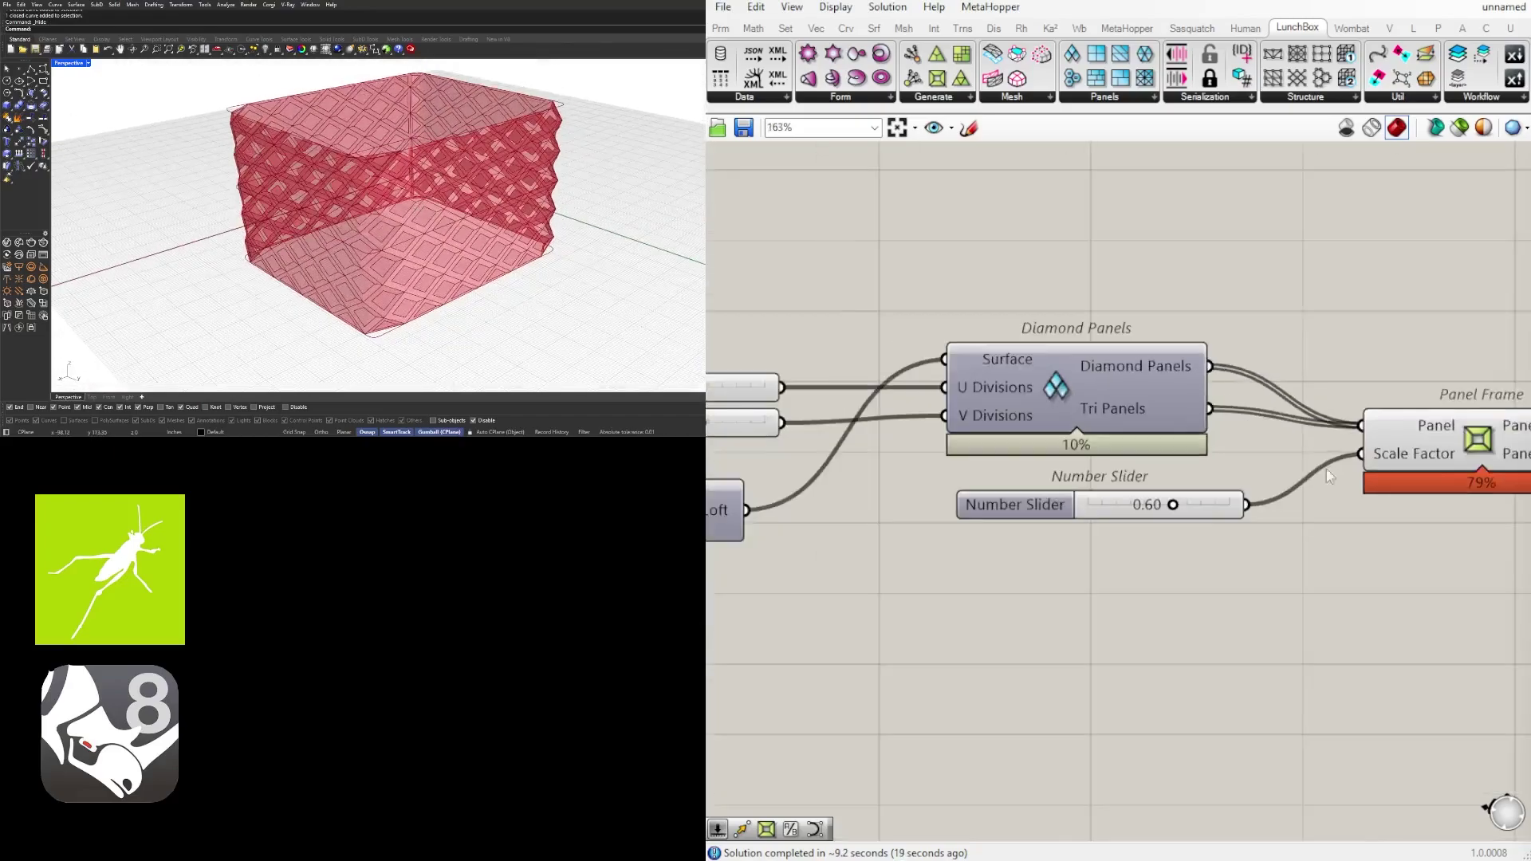
scroll(1316, 486, down, 3)
right_drag(1315, 486, 1435, 542)
scroll(1090, 567, down, 2)
right_drag(949, 557, 1327, 478)
scroll(1238, 662, down, 3)
right_drag(1238, 673, 813, 625)
right_drag(1282, 476, 1103, 513)
scroll(1104, 510, up, 4)
click(1228, 420)
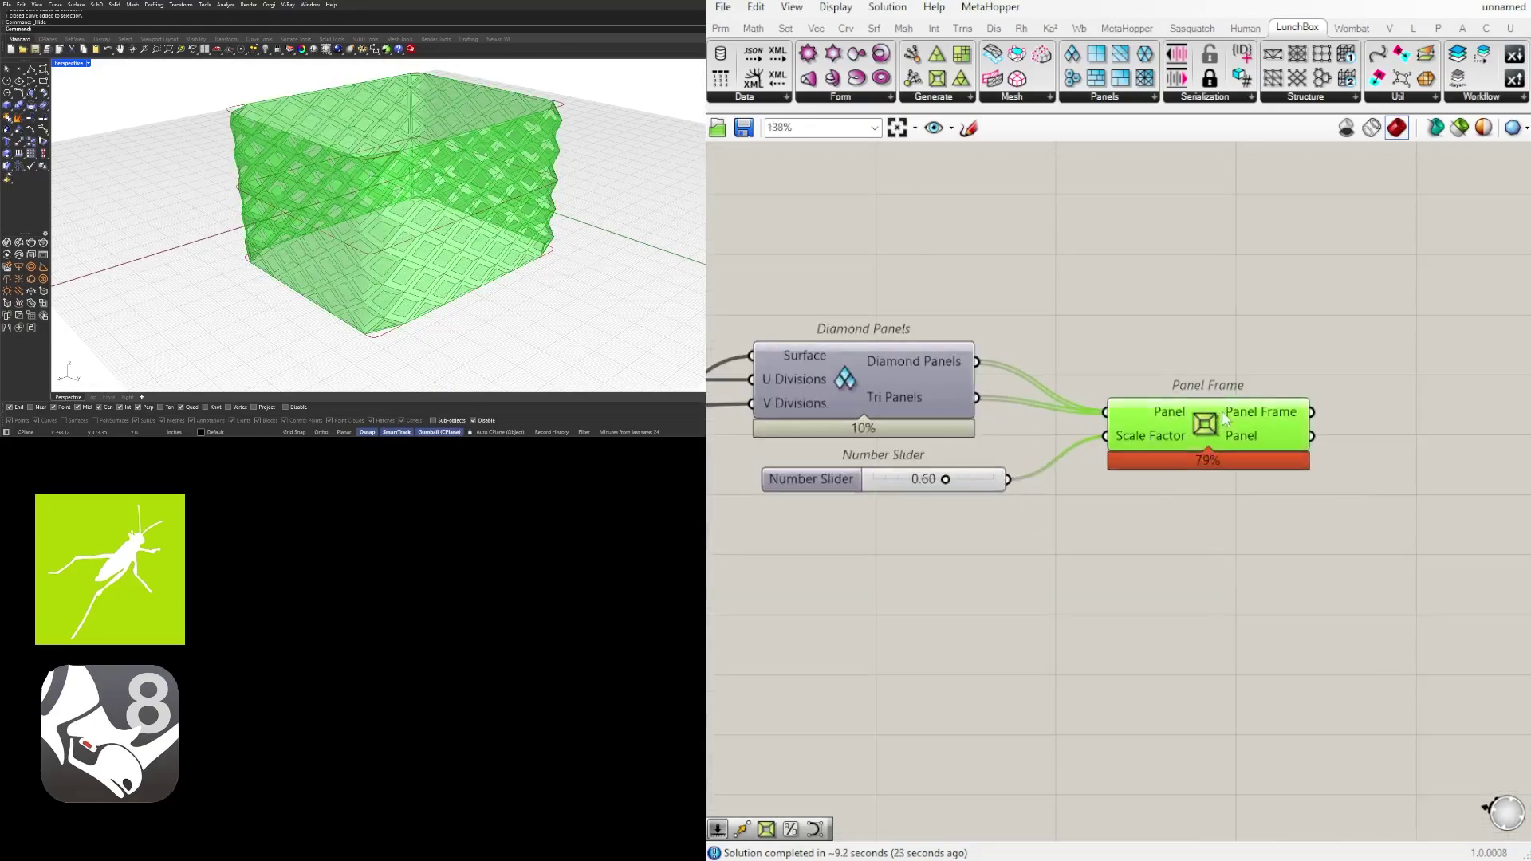
drag(1228, 423, 1235, 427)
click(989, 536)
scroll(440, 245, up, 5)
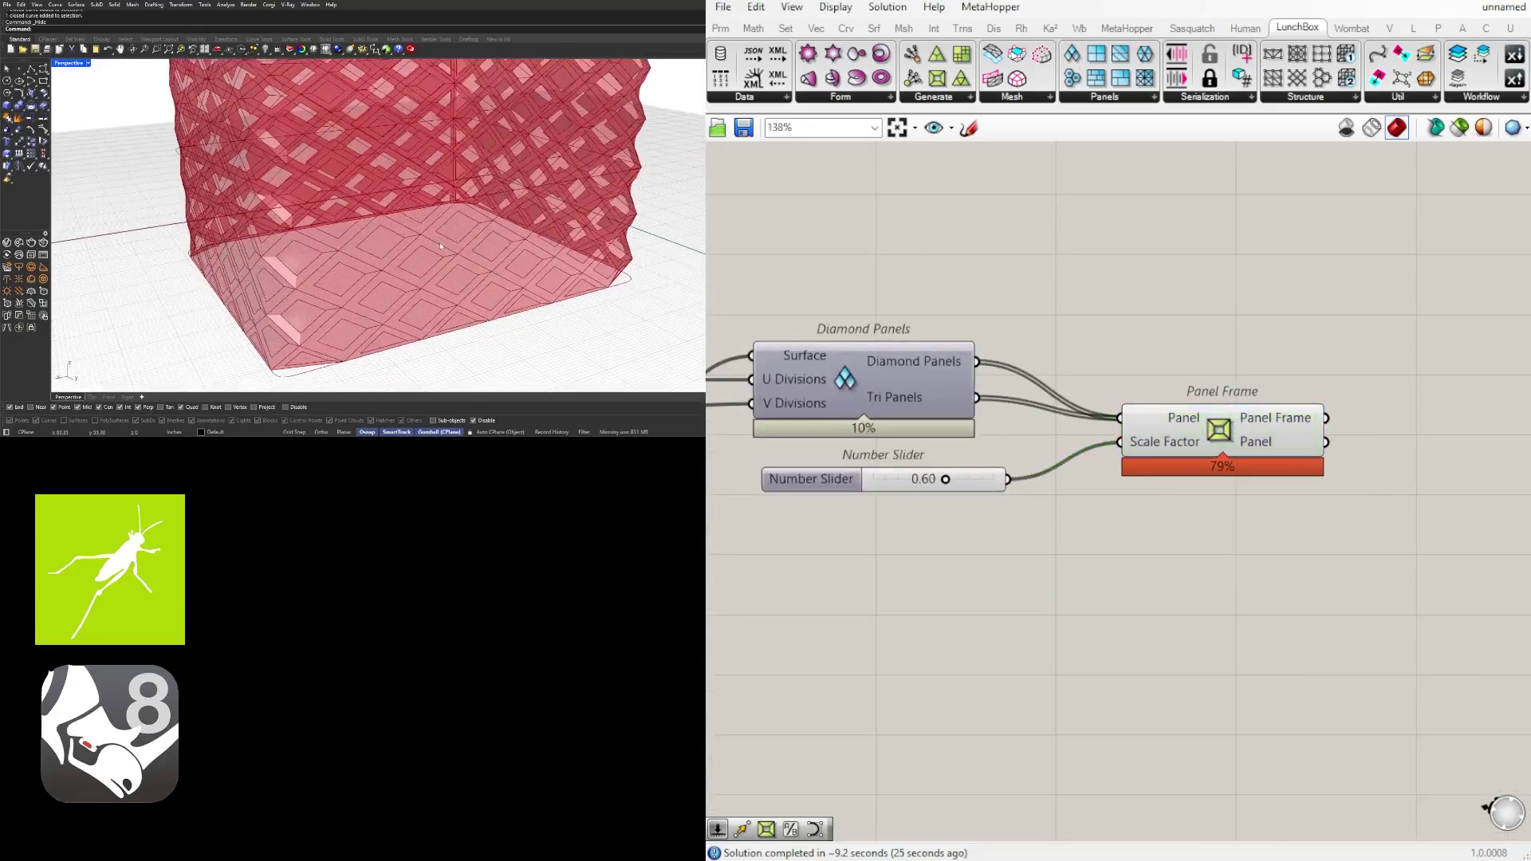
scroll(393, 274, down, 5)
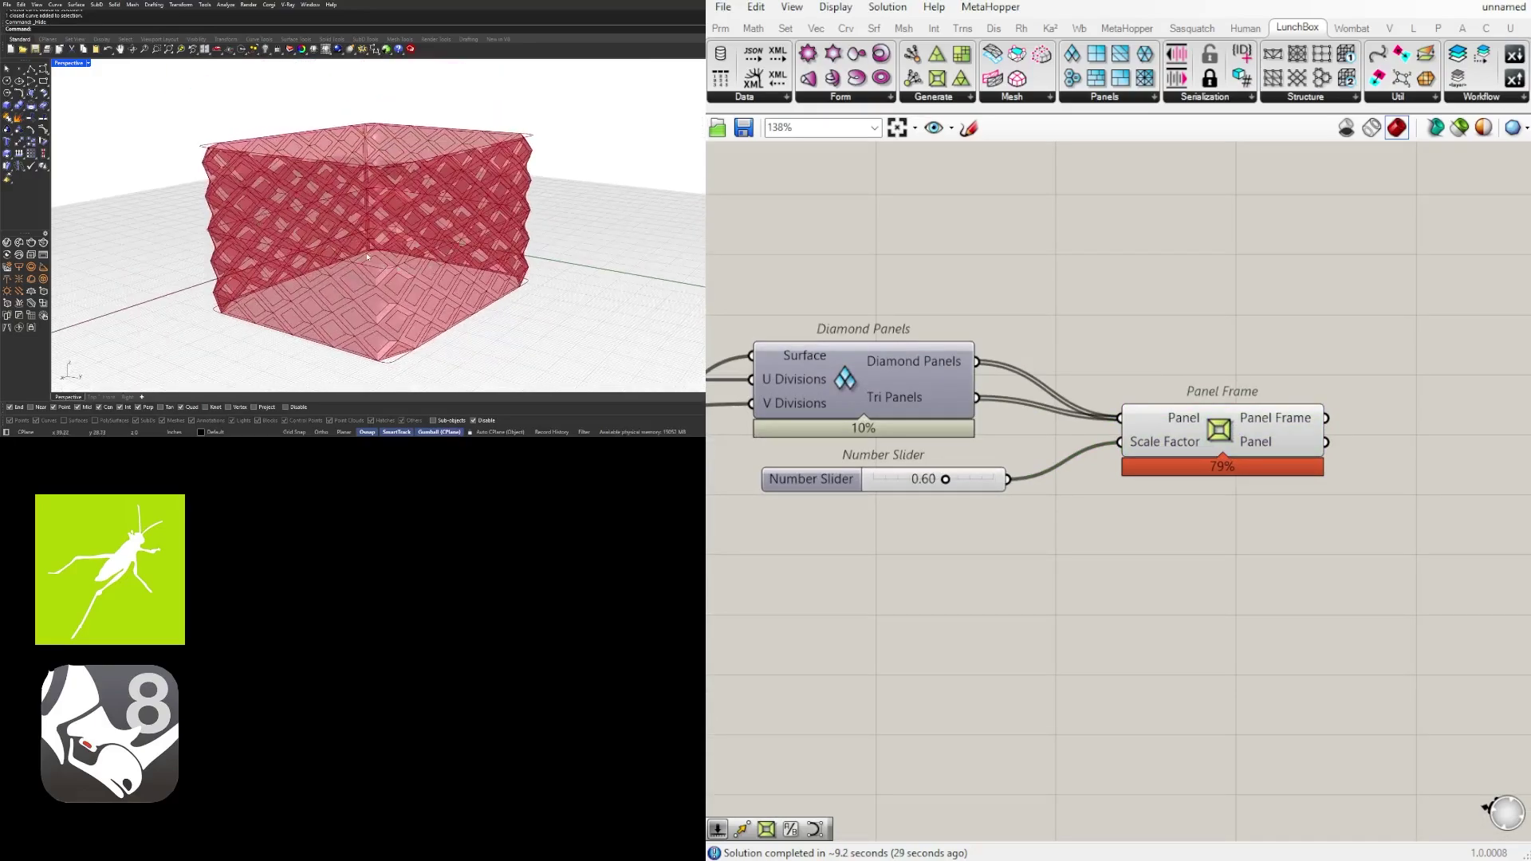
Move the Panel Frame component farther from Diamond Panels to free space between them on the canvas
click(1149, 449)
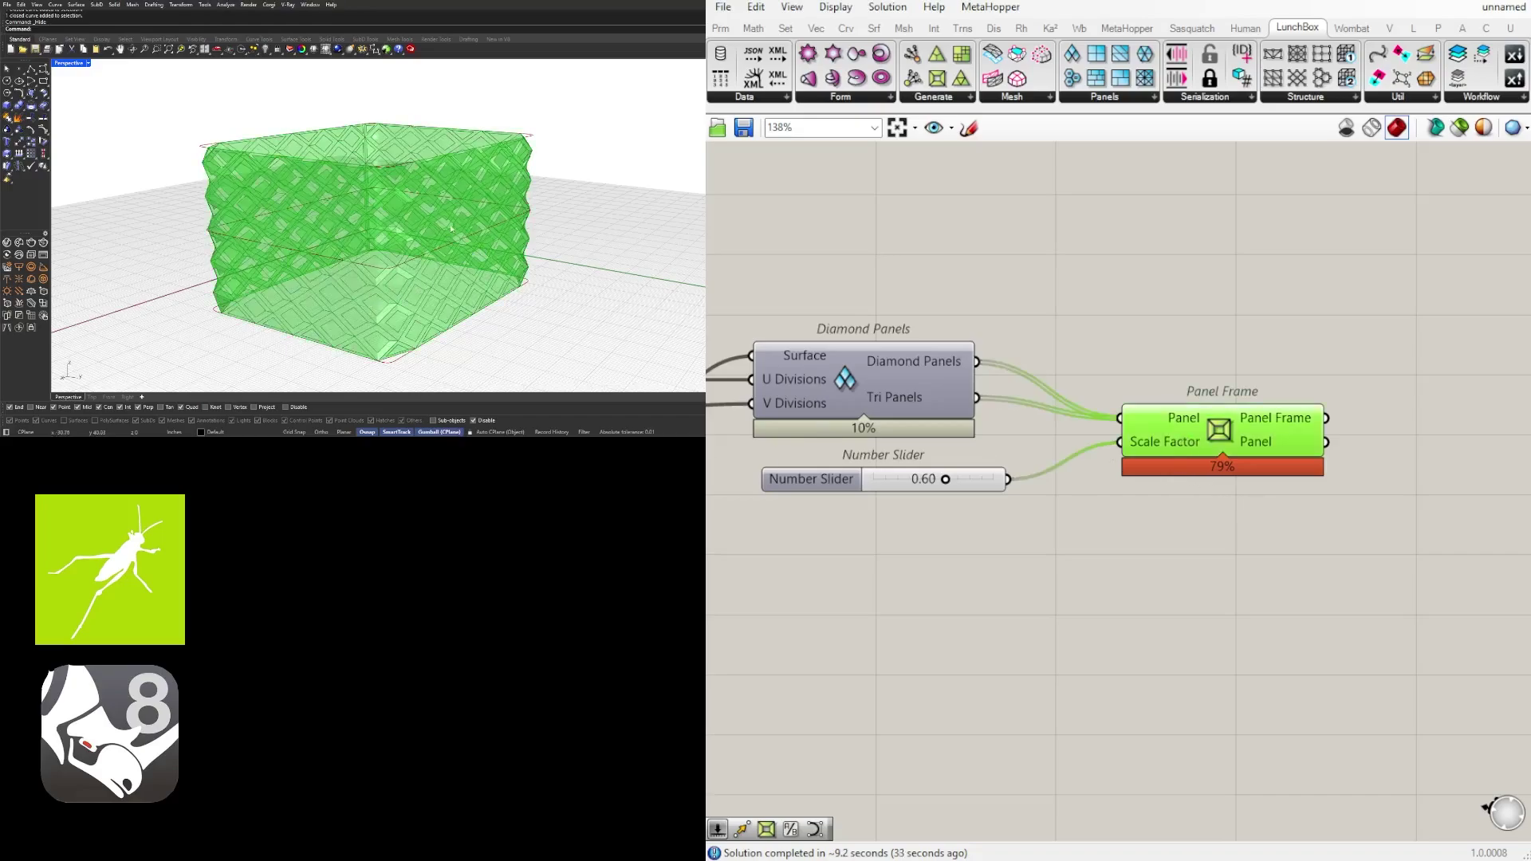
drag(1239, 429, 1325, 410)
click(1223, 533)
right_drag(1159, 533, 1315, 515)
scroll(1160, 567, down, 2)
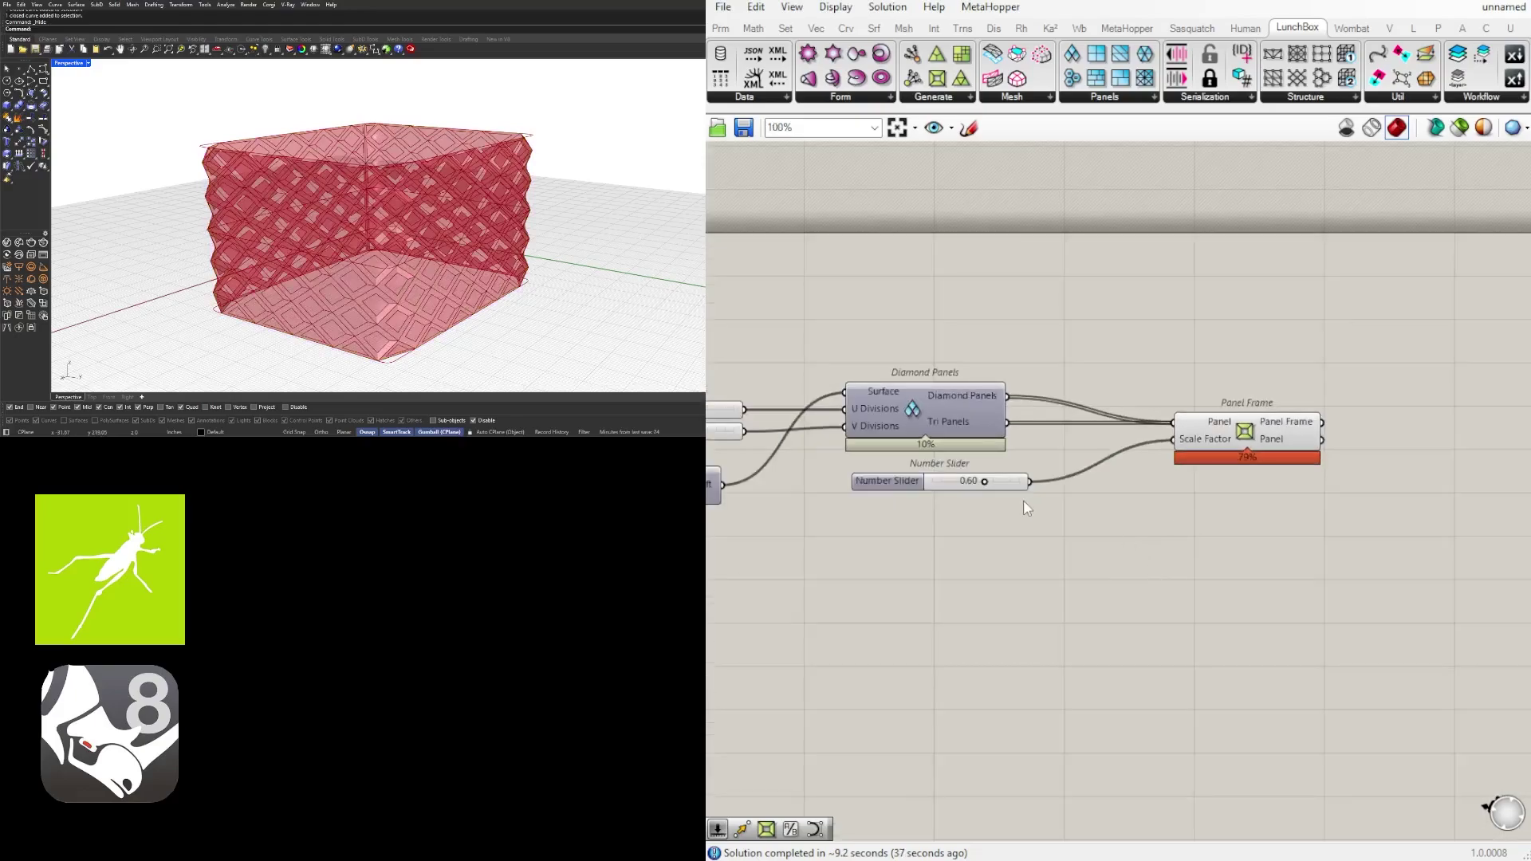
right_drag(1041, 481, 1112, 490)
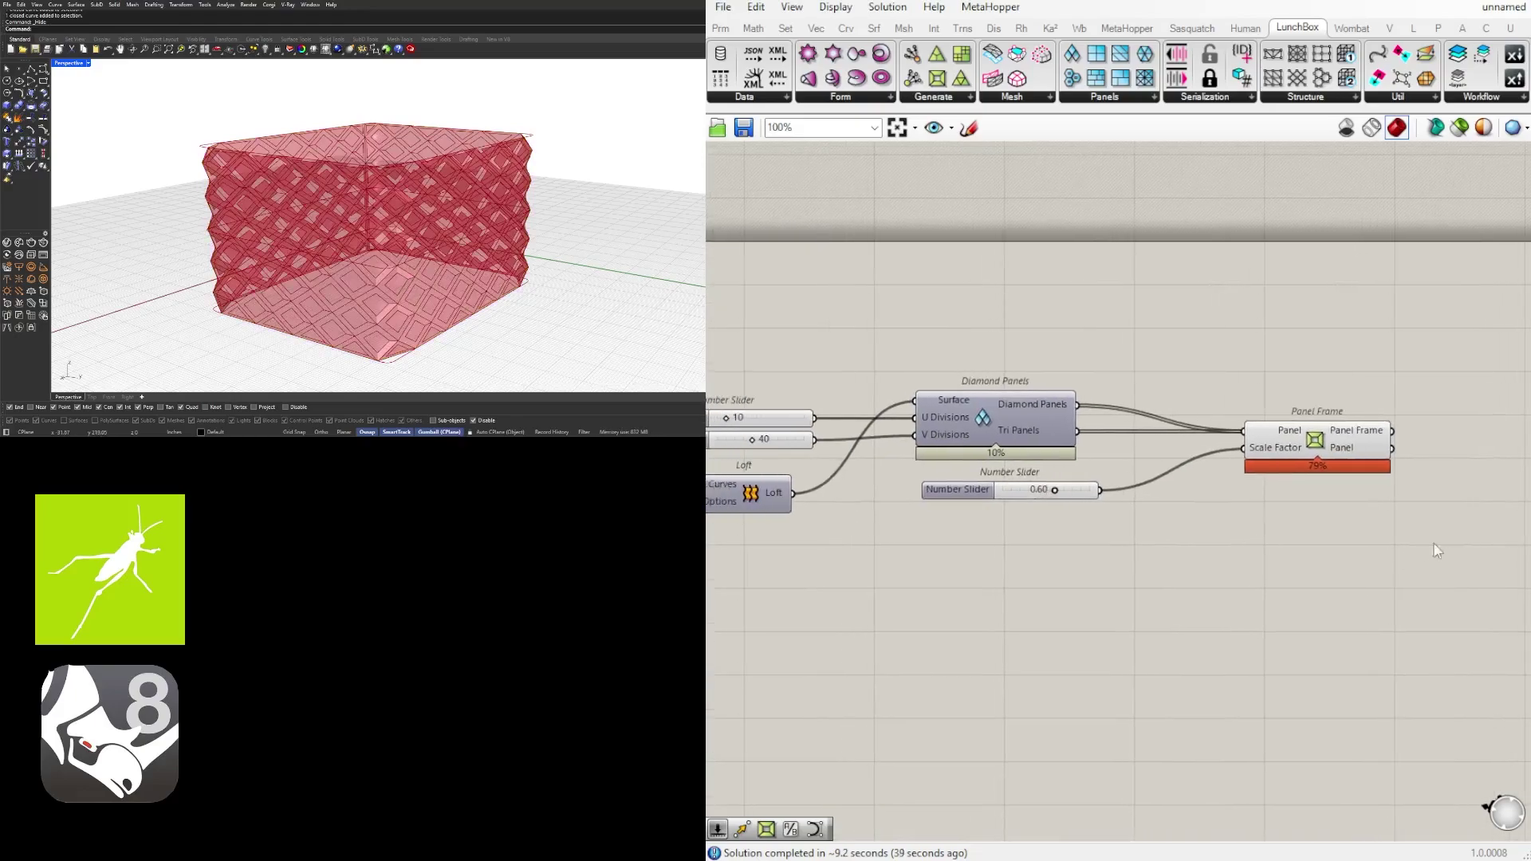
Add a Curve Closest Point component on the canvas below the Scale Factor slider
double_click(1126, 623)
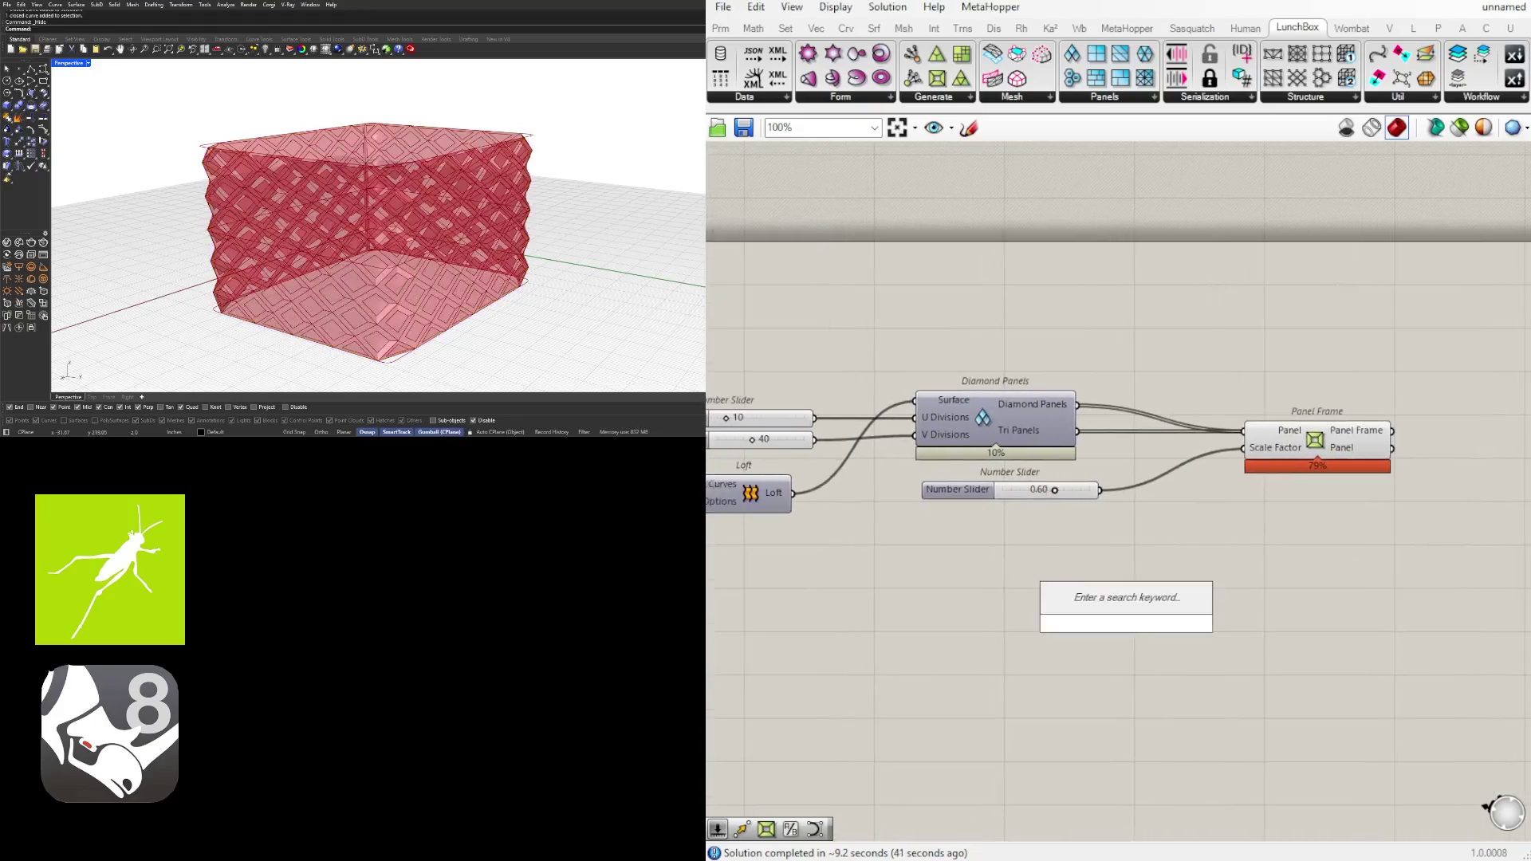
text(curveclosest)
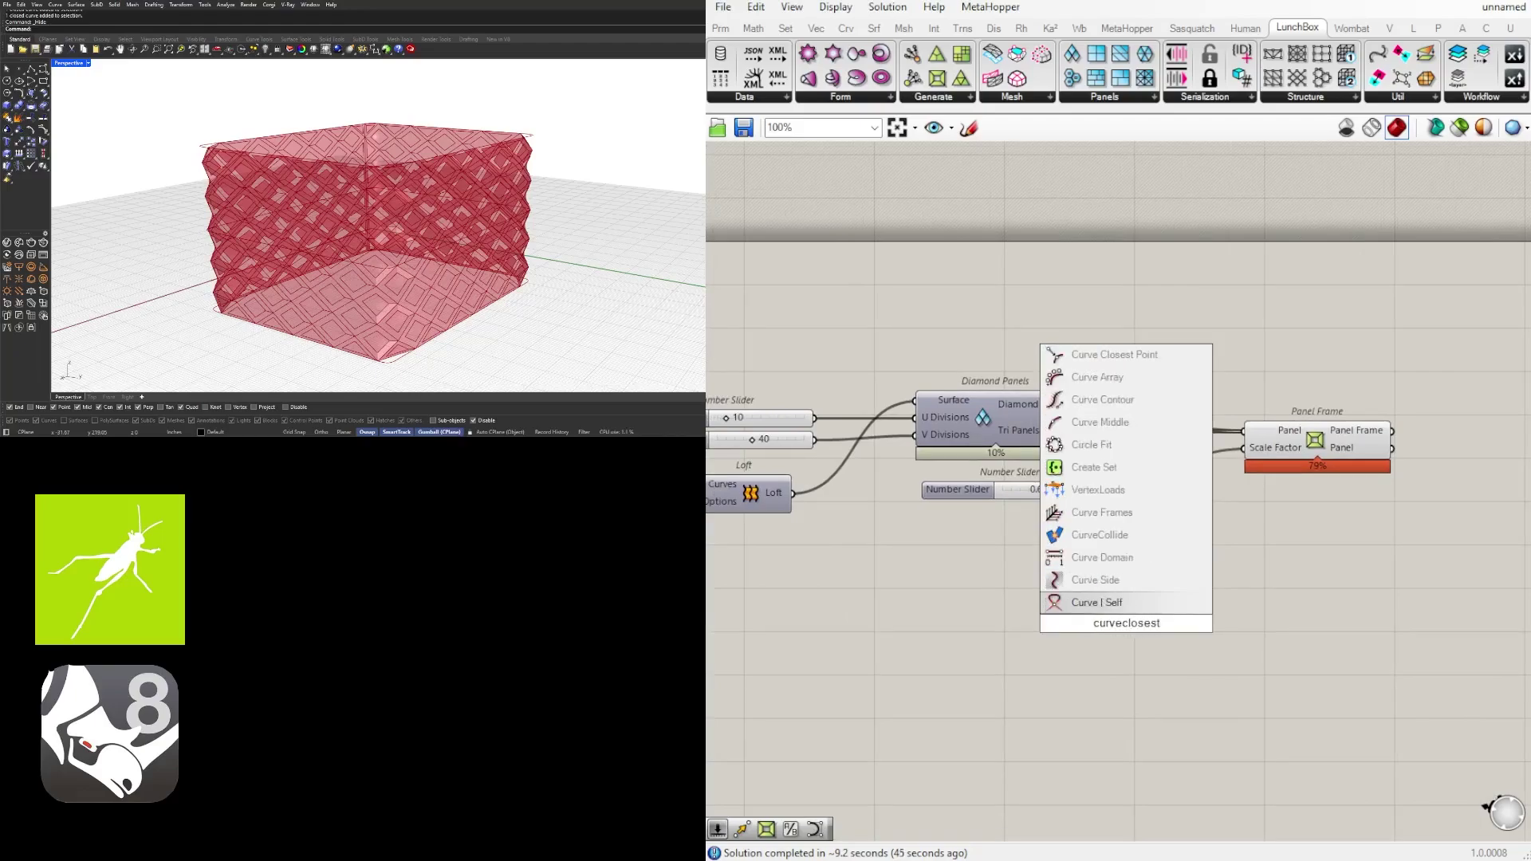
text(point)
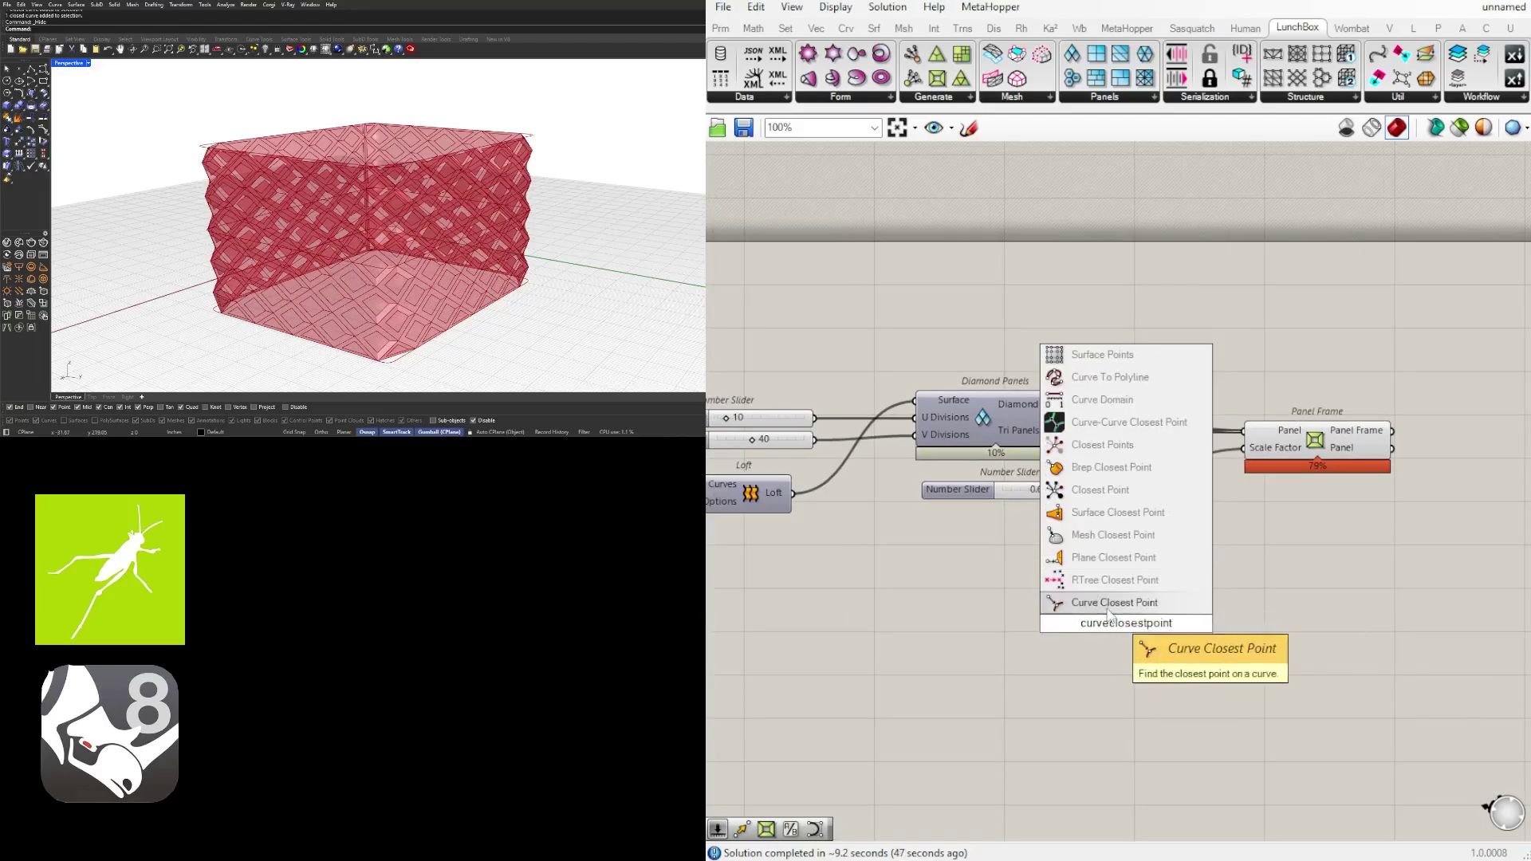
click(1133, 608)
right_drag(1153, 613, 960, 664)
scroll(1019, 659, down, 1)
right_drag(1070, 555, 1394, 521)
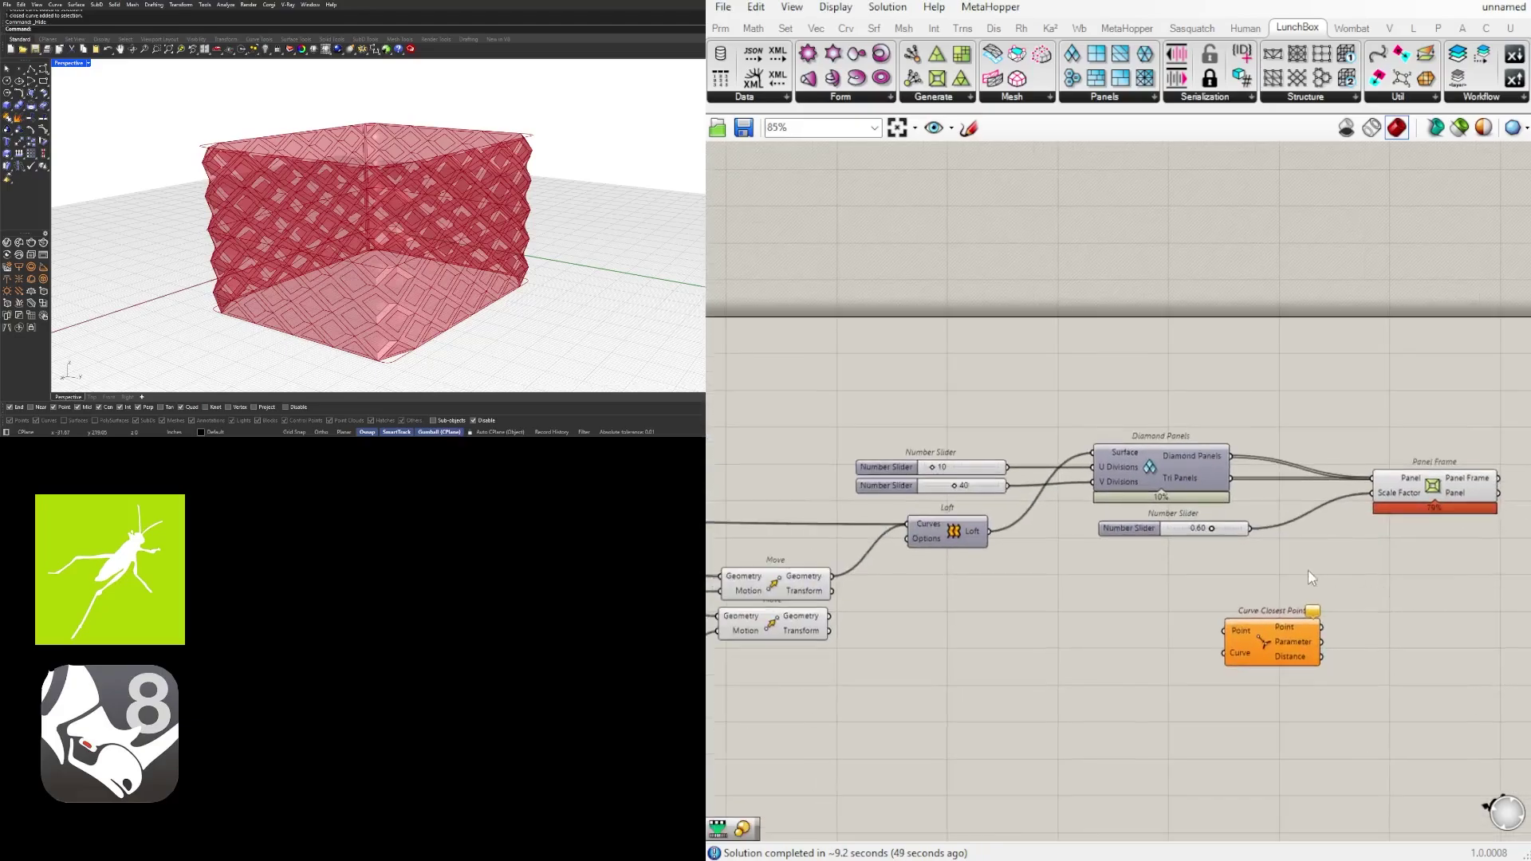
Connect the lower Move component's Geometry output to the Curve input of Curve Closest Point
right_drag(777, 618, 965, 588)
click(963, 585)
right_drag(1055, 614, 860, 616)
drag(816, 598, 1357, 586)
right_drag(1202, 435, 954, 434)
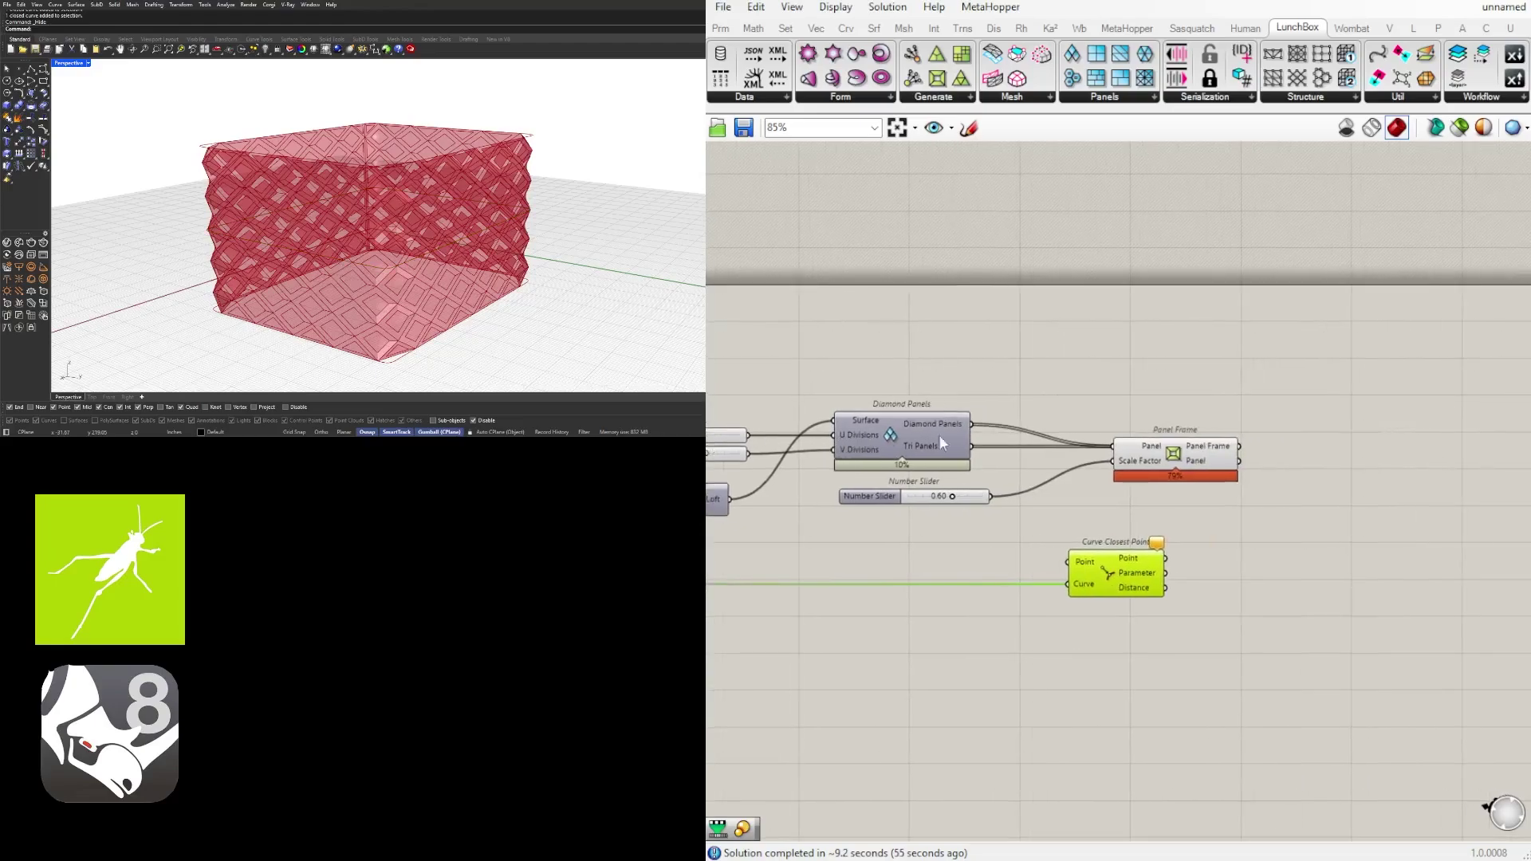
Move Panel Frame farther from Diamond Panels and insert a relay on its Panel wires close to Diamond Panels
click(1180, 447)
click(938, 439)
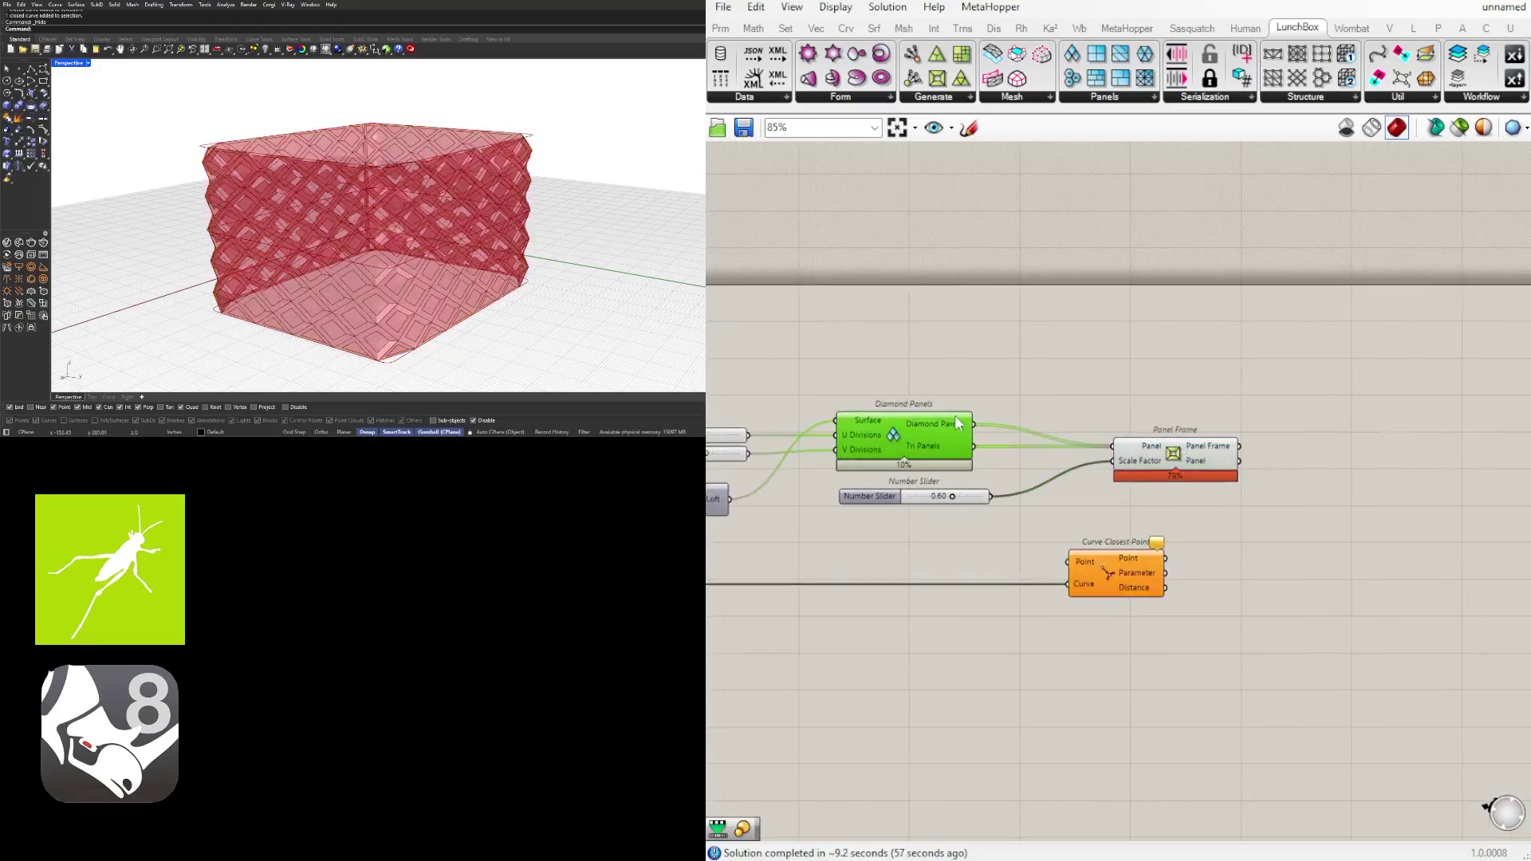
scroll(1151, 472, up, 1)
drag(1151, 471, 1258, 471)
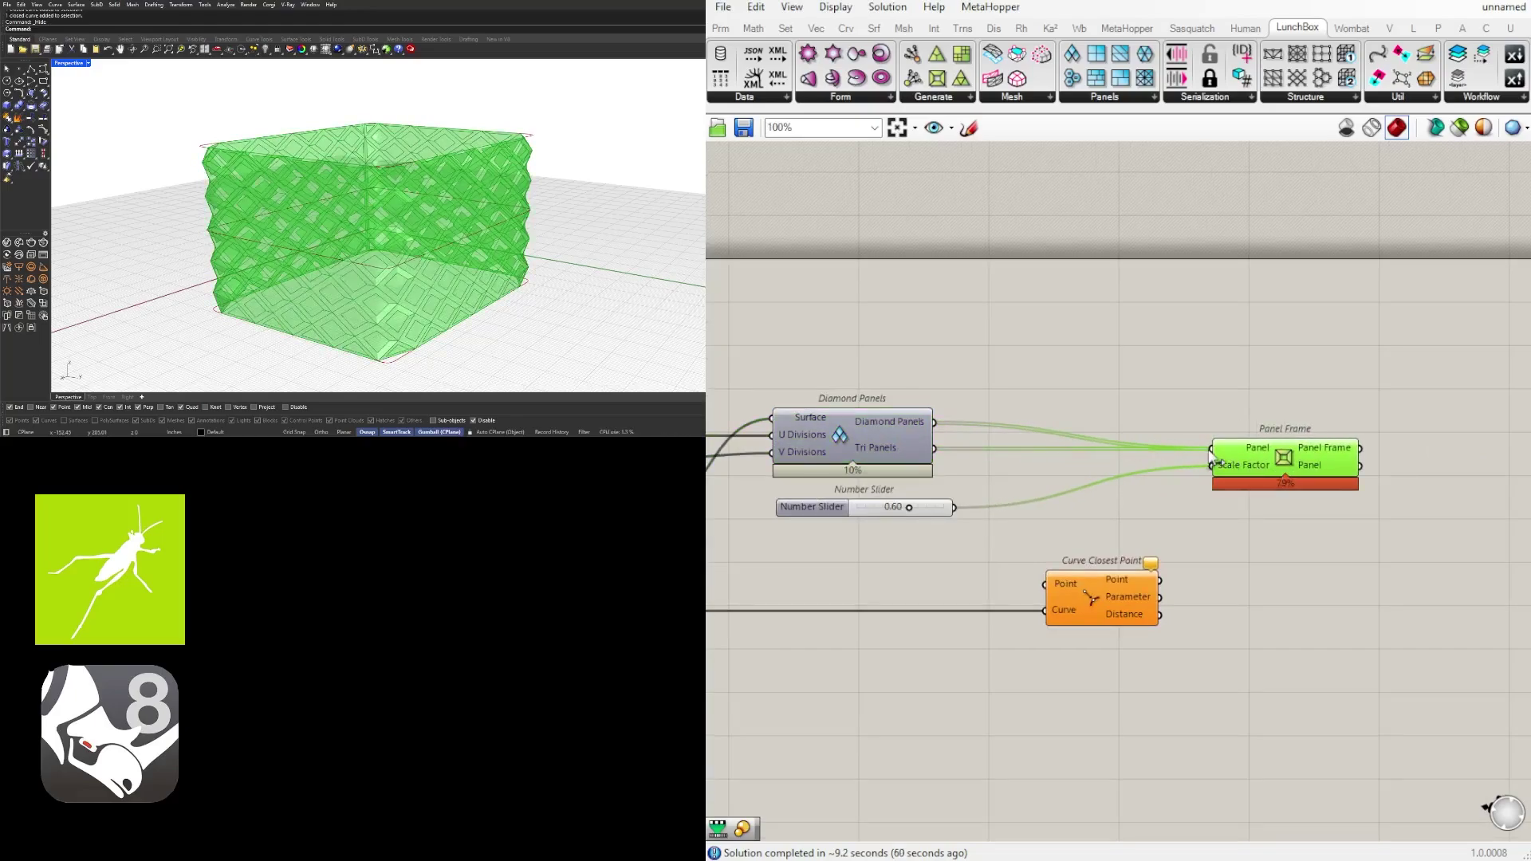
double_click(1166, 449)
drag(1166, 451, 1011, 459)
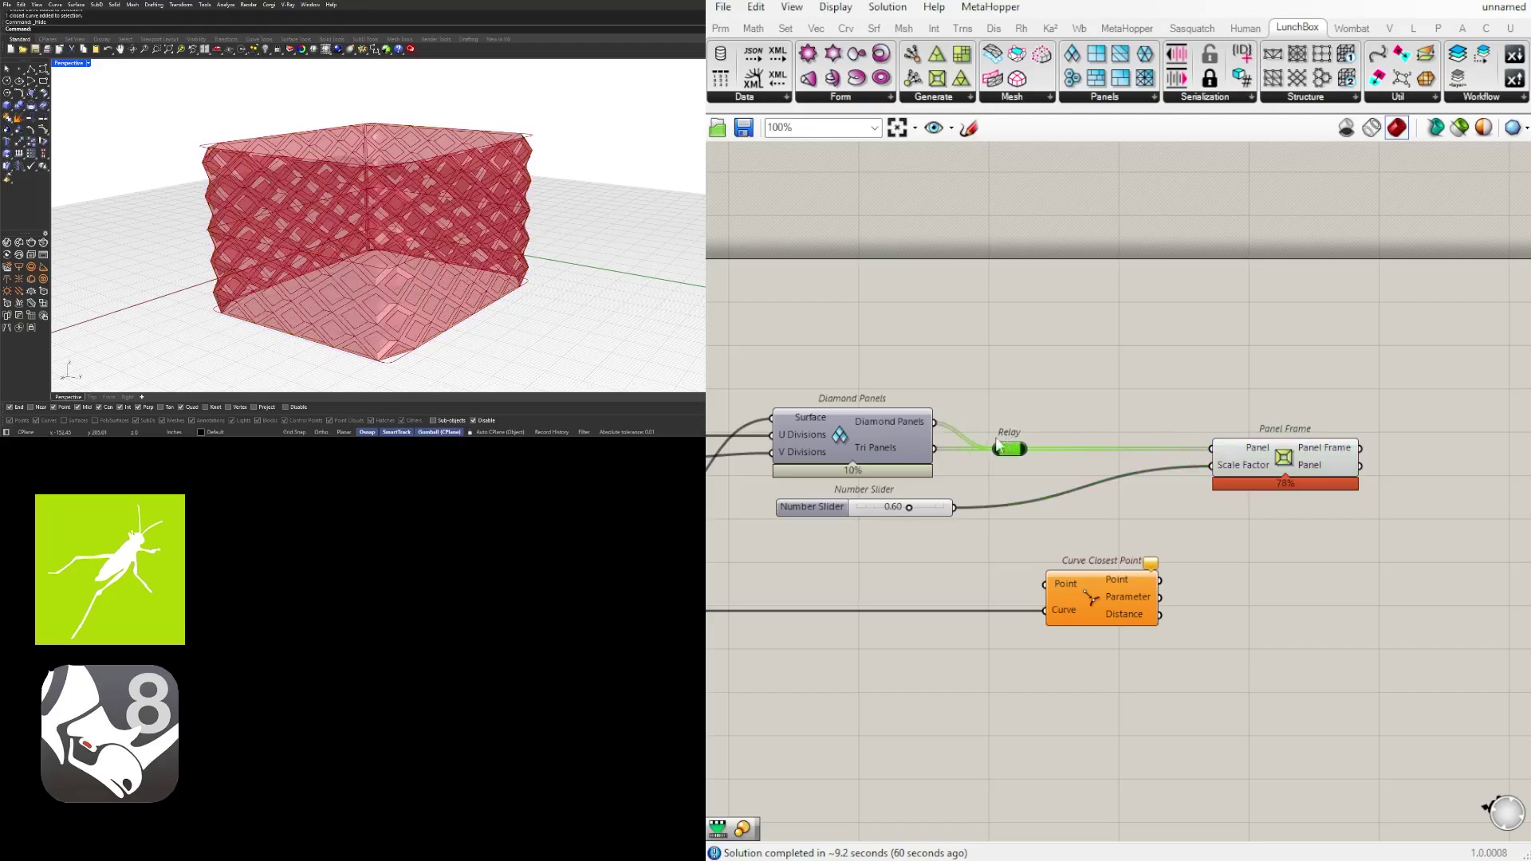
Add an Area component and connect the relay's output to its Geometry input
right_drag(1106, 527, 1019, 508)
double_click(1020, 507)
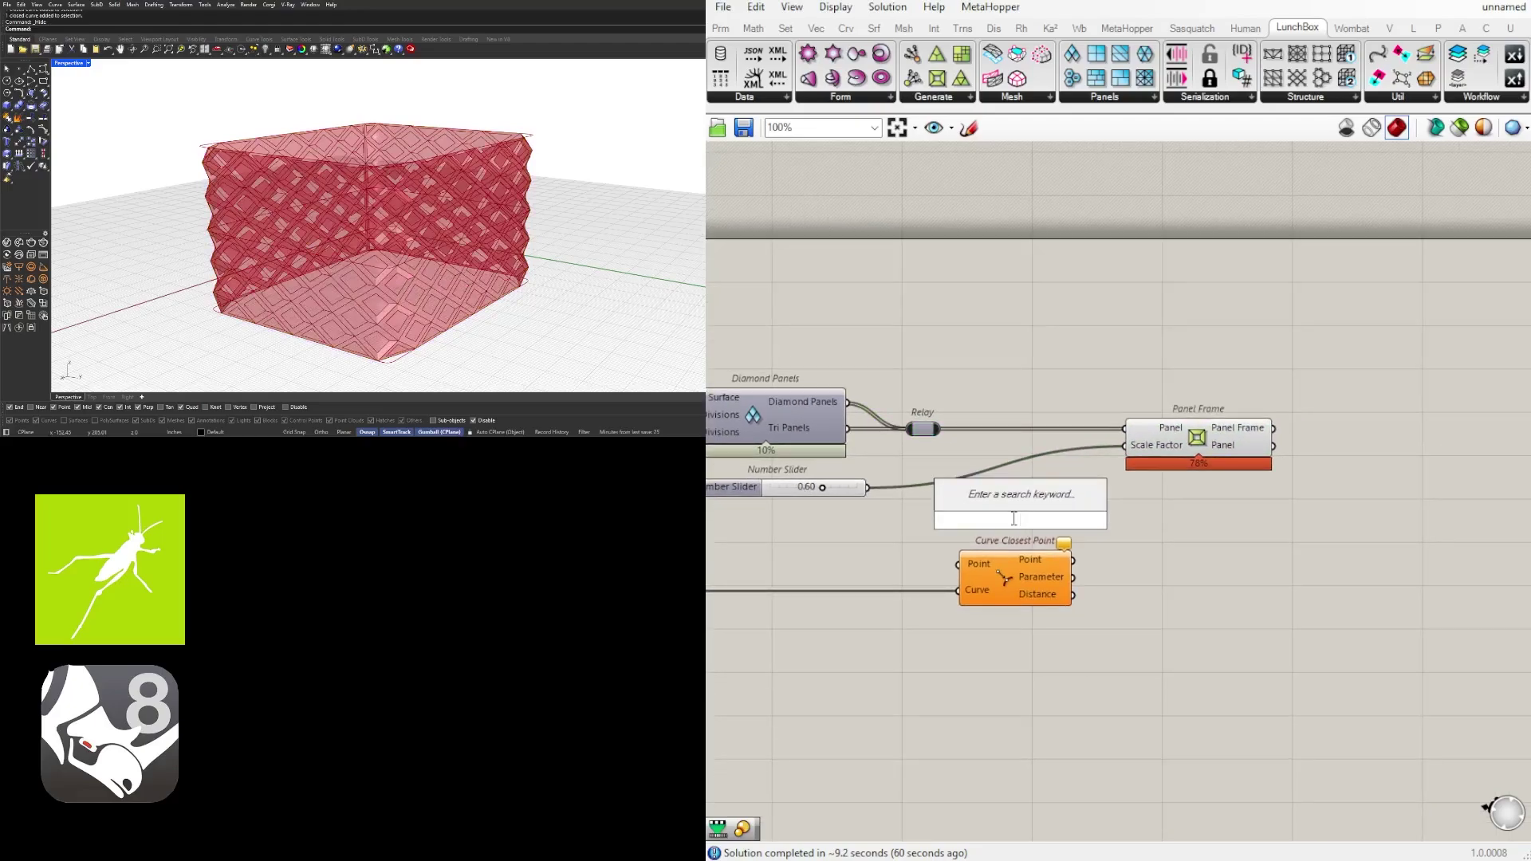
text(area)
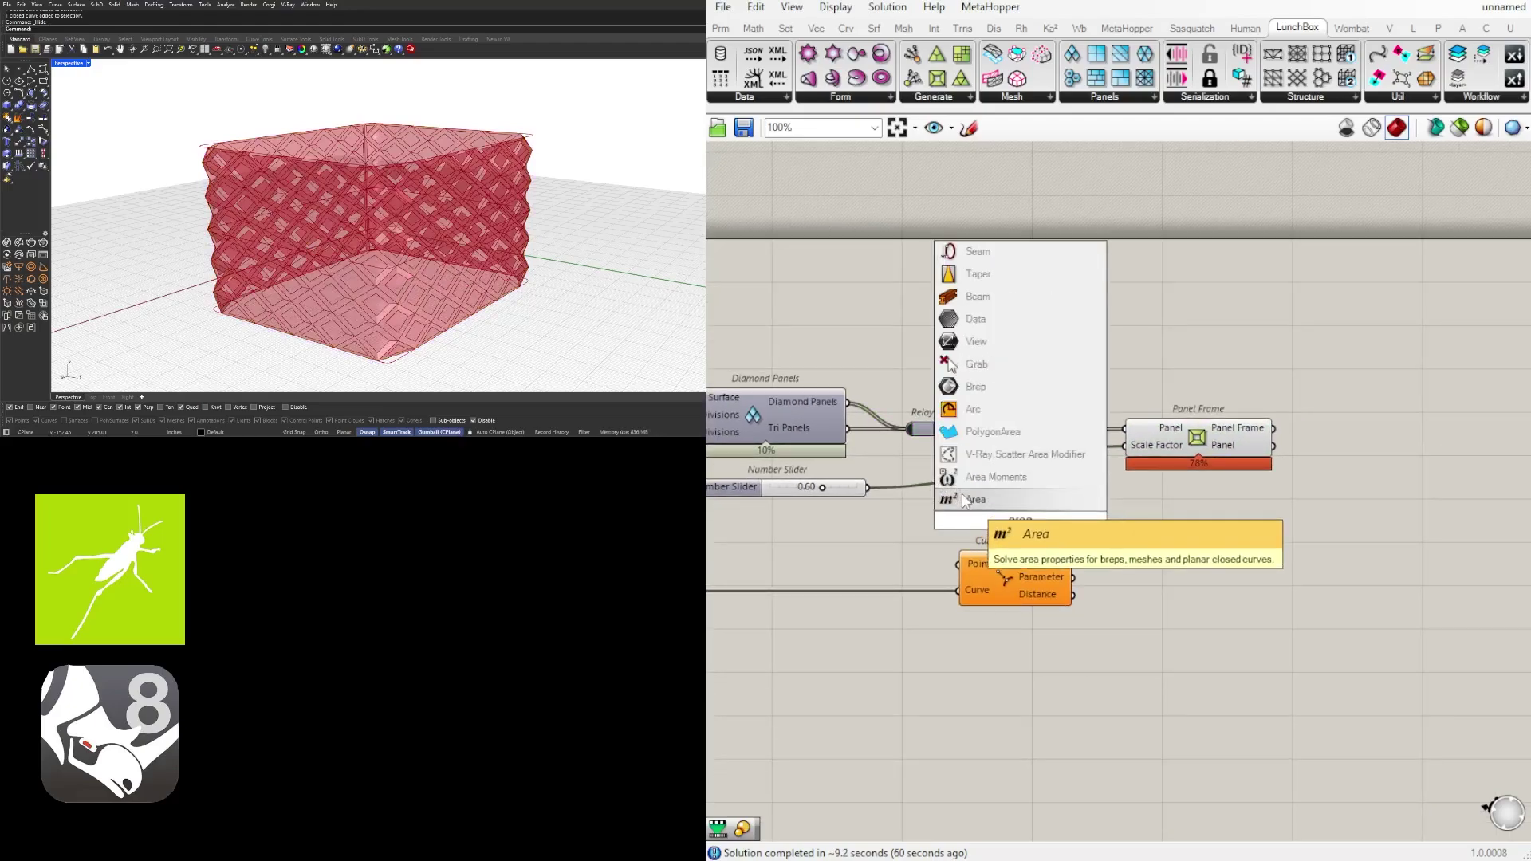
click(966, 500)
drag(938, 429, 958, 520)
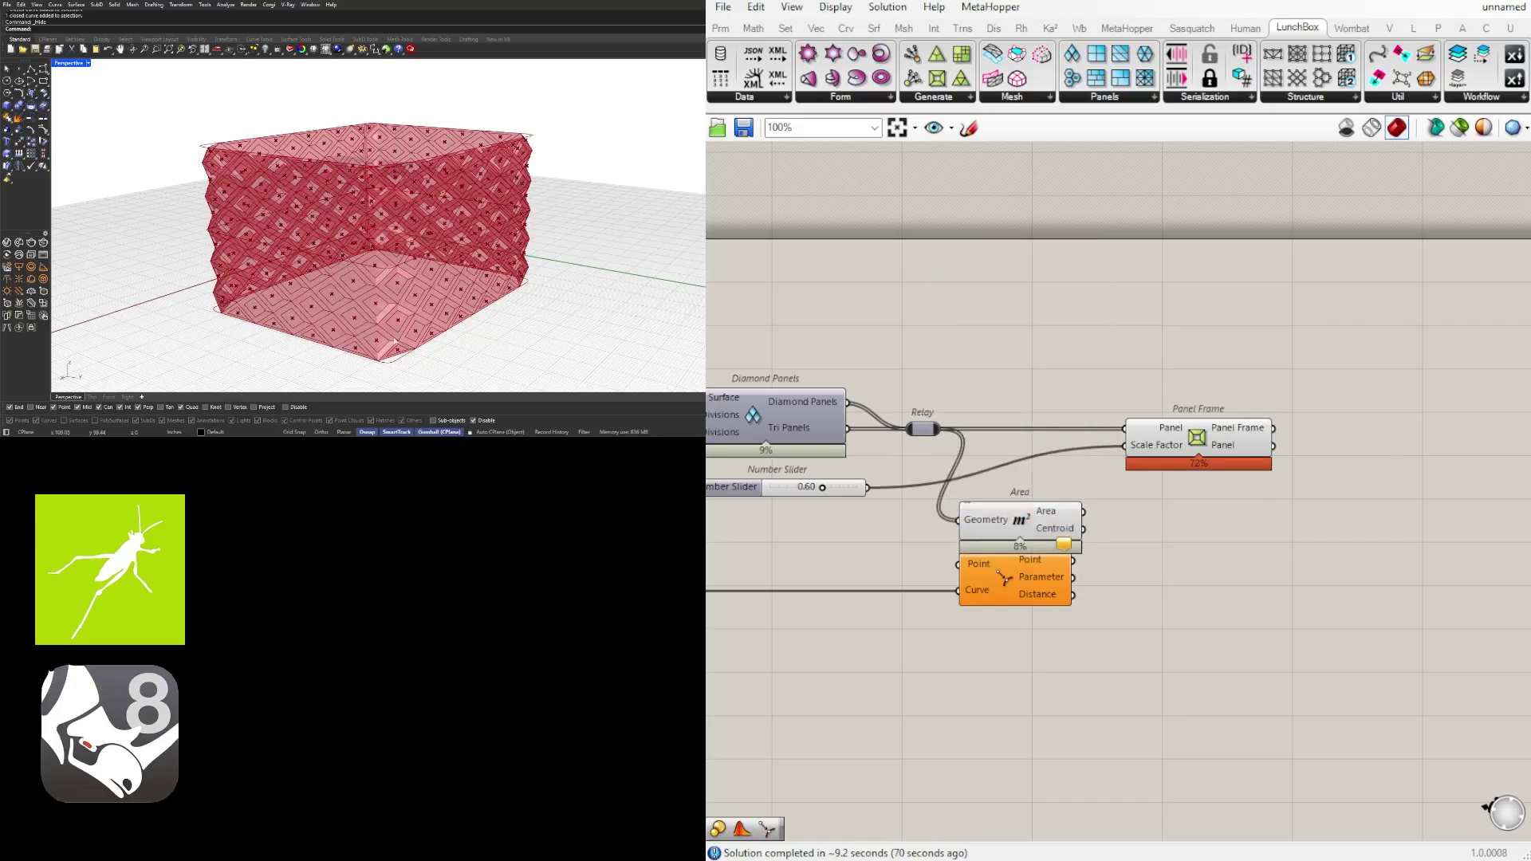
Move Curve Closest Point beyond the Area component and connect the Centroid output to its Point input
right_drag(1070, 694, 827, 683)
drag(757, 581, 968, 581)
right_drag(850, 577, 949, 557)
click(989, 504)
right_drag(991, 511, 1140, 503)
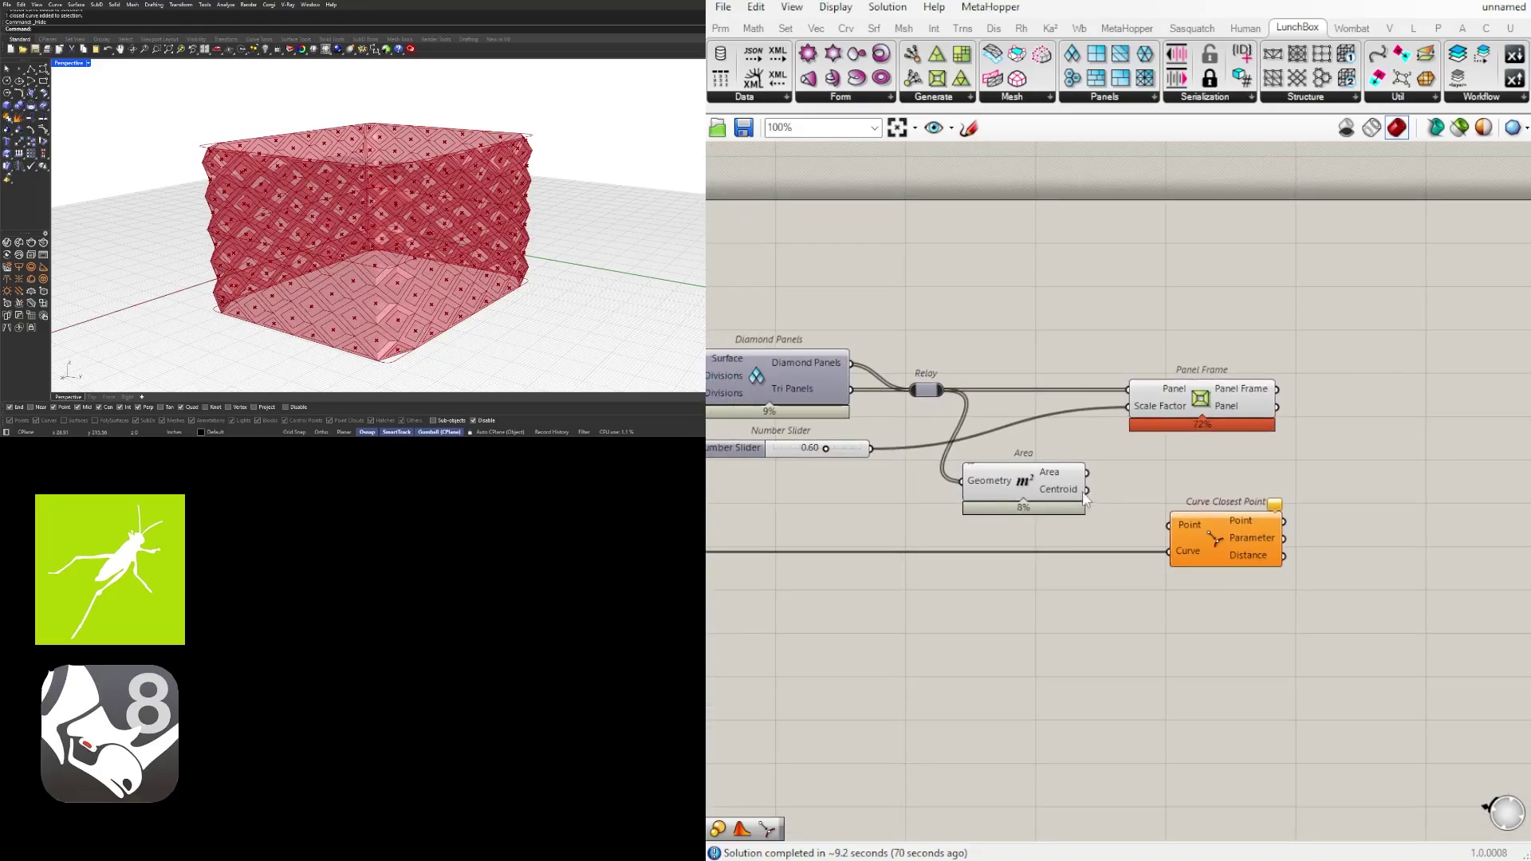
drag(1086, 490, 1169, 525)
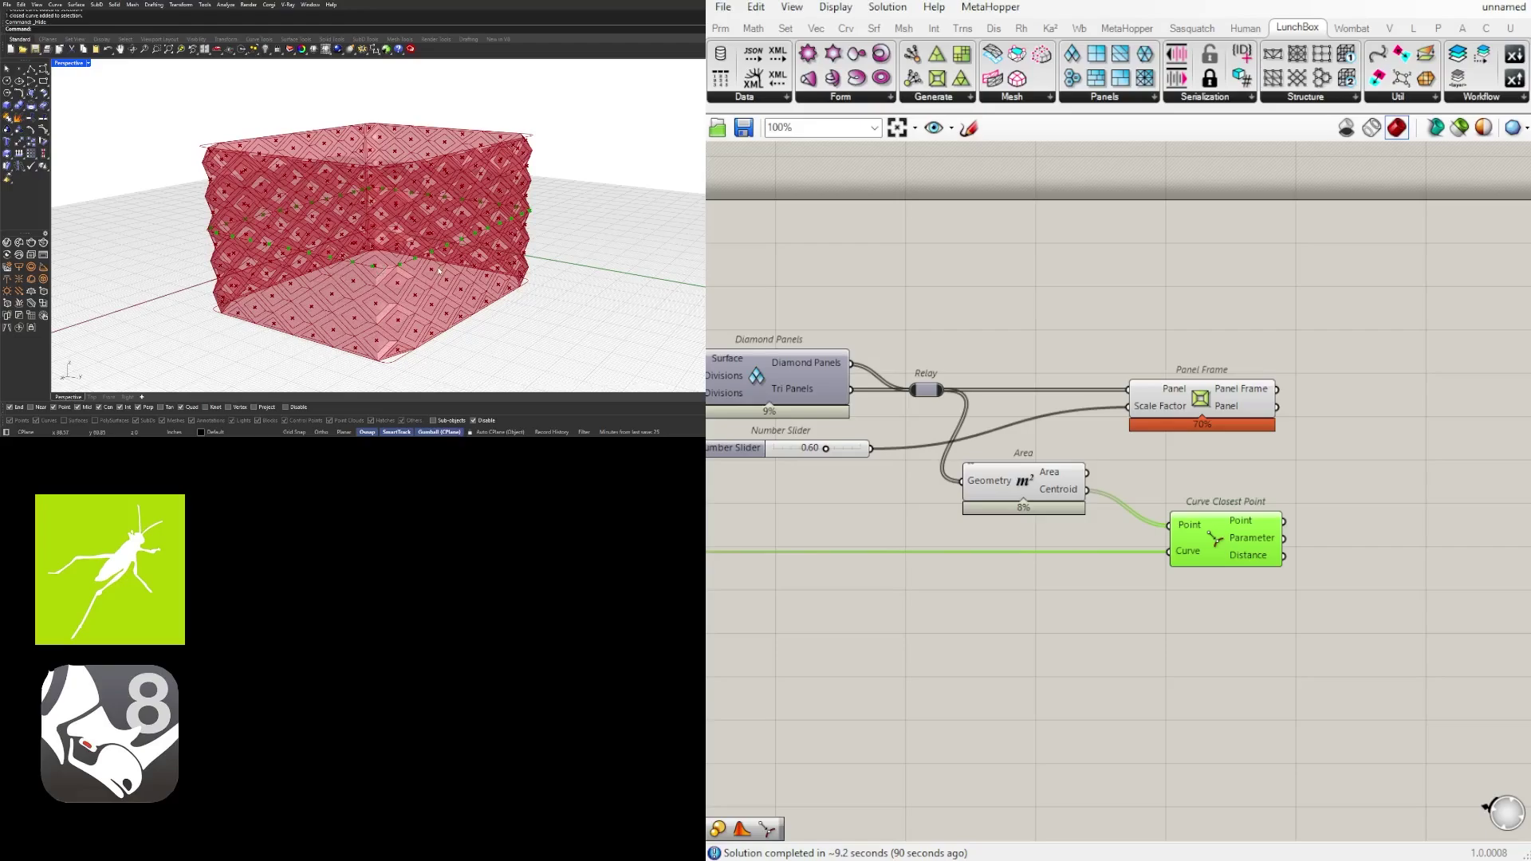
Inspect the Distance output of Curve Closest Point and move Panel Frame farther away to free canvas space
right_drag(1223, 537, 955, 531)
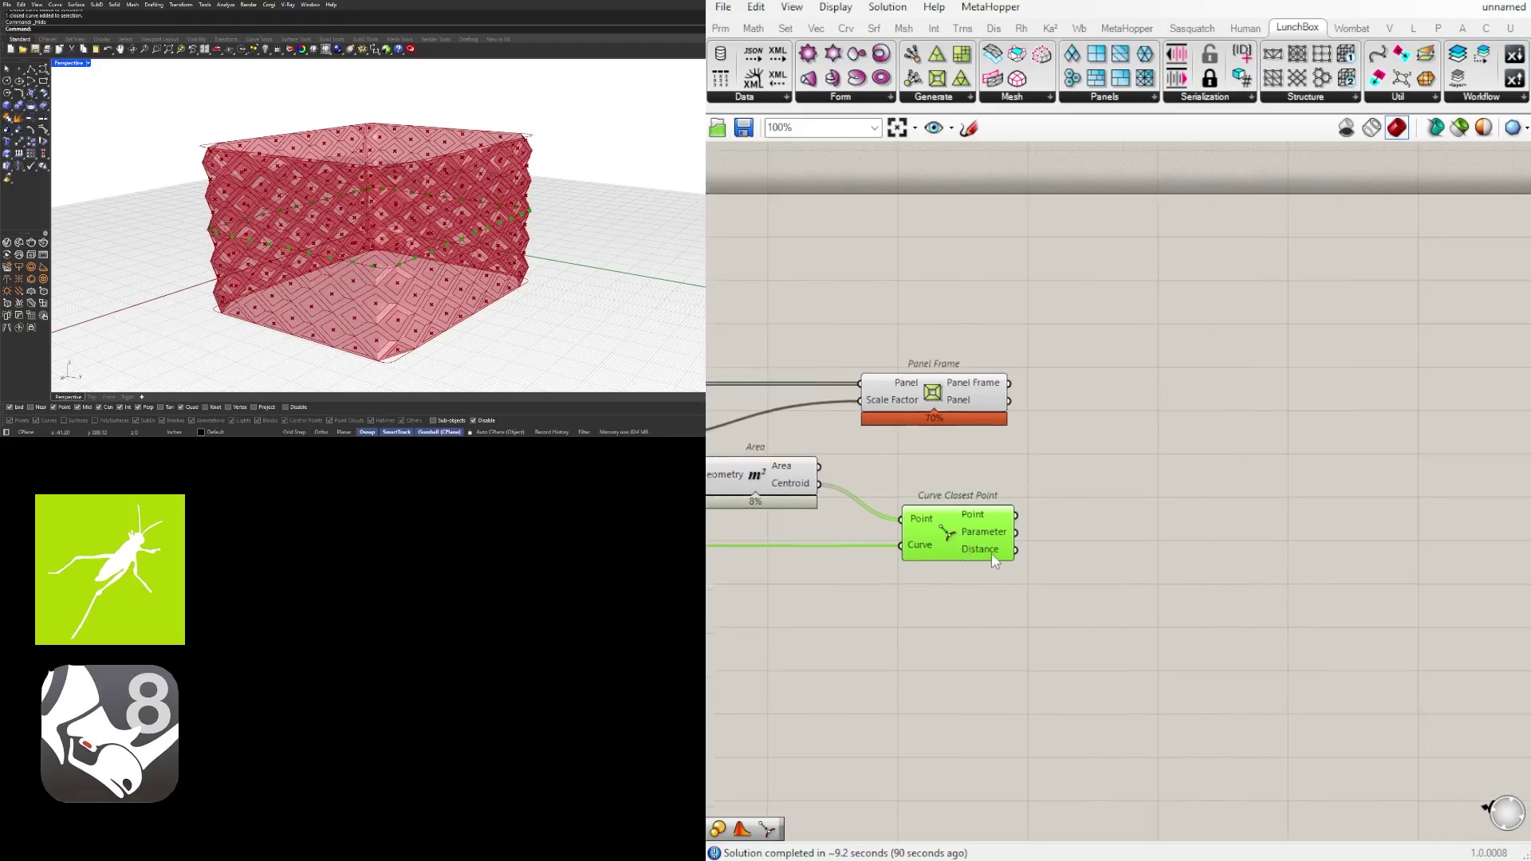
mouse_move(992, 554)
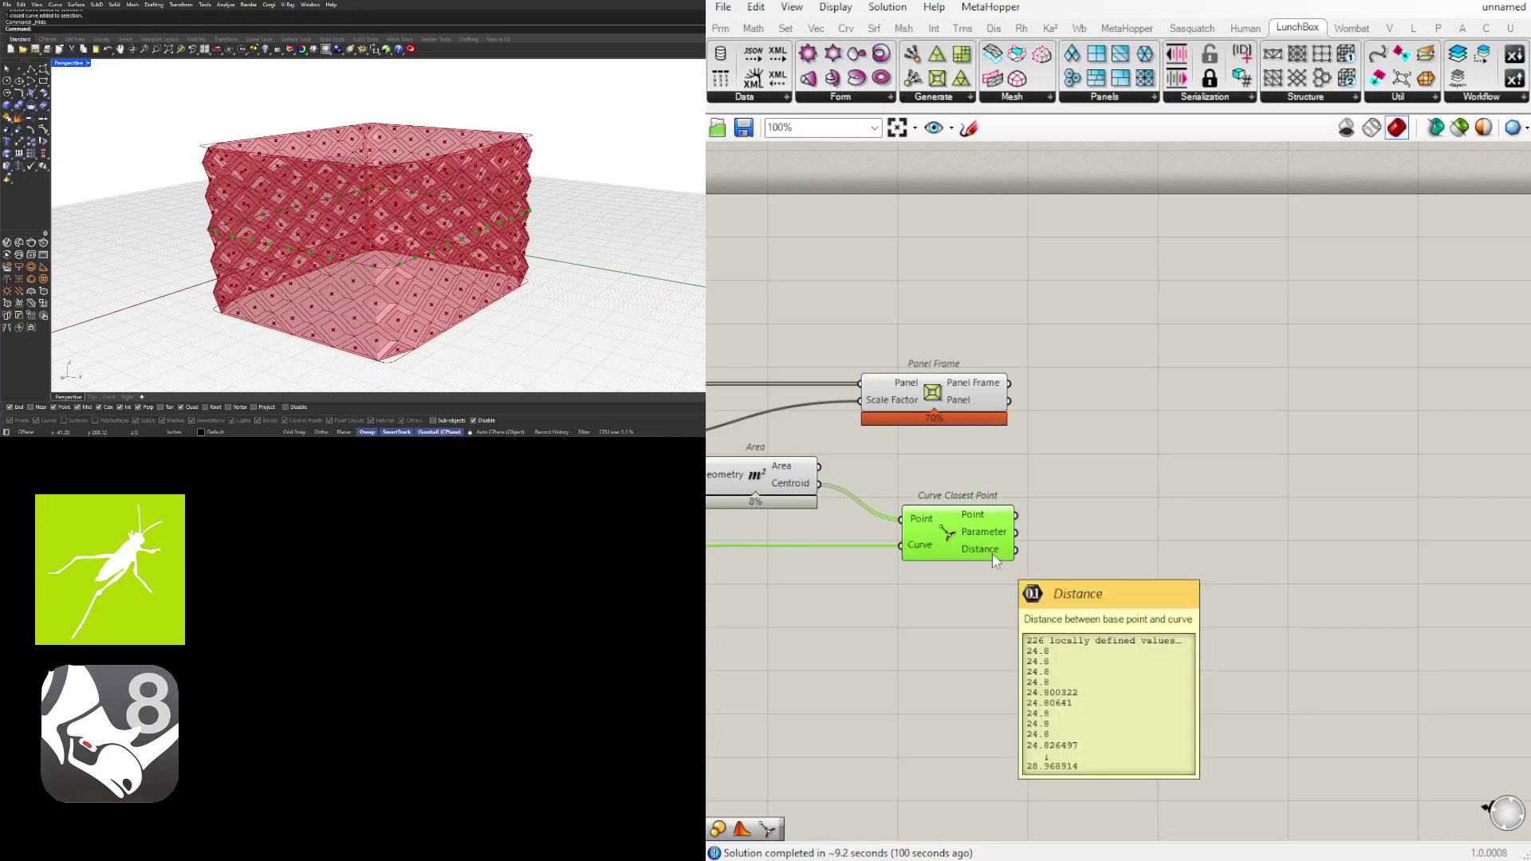
click(1205, 500)
drag(975, 404, 1411, 391)
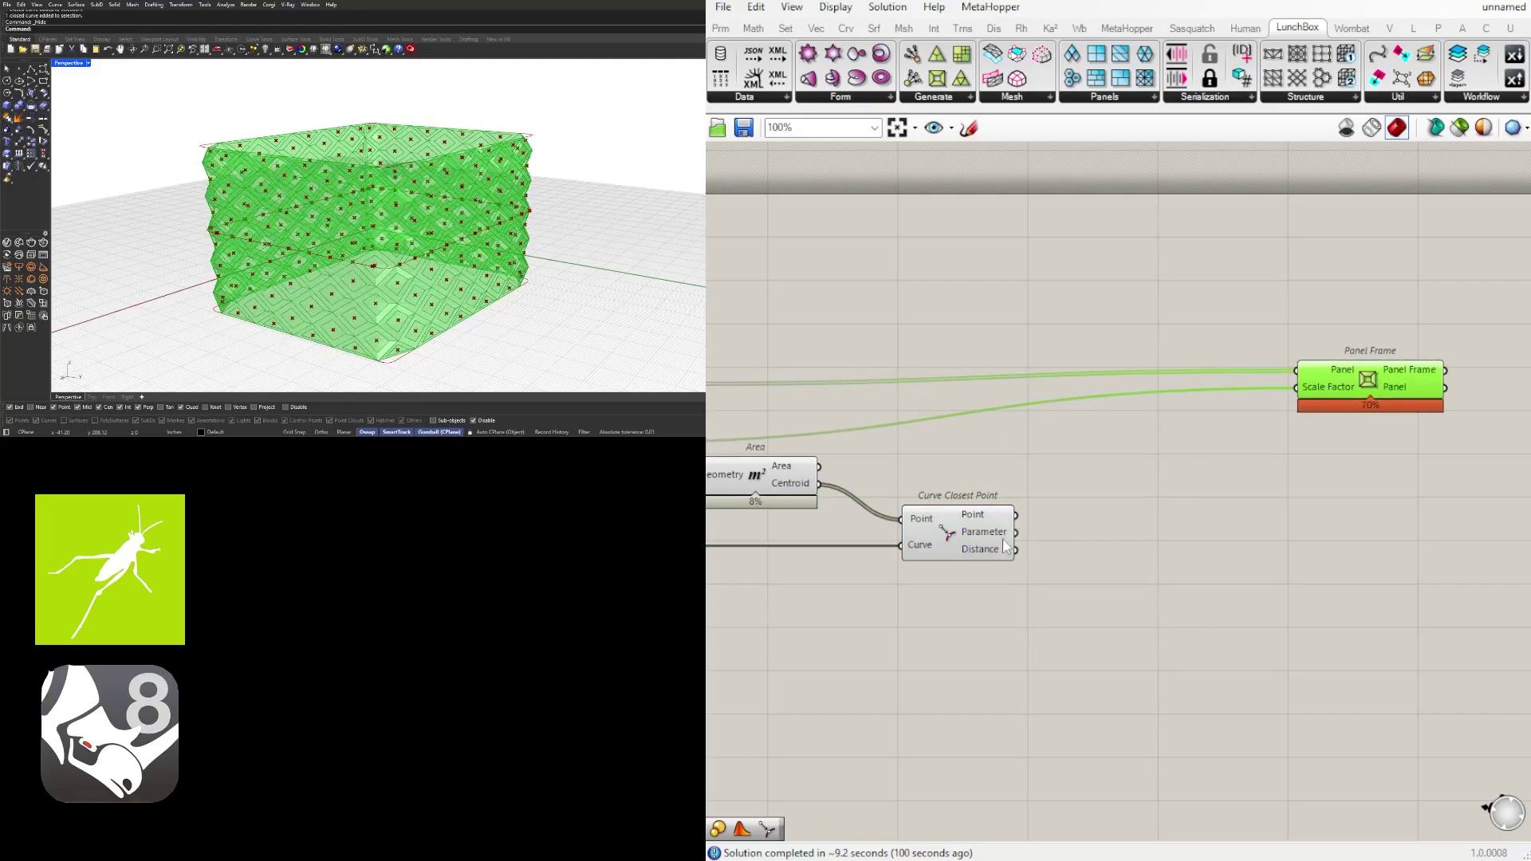
mouse_move(1312, 387)
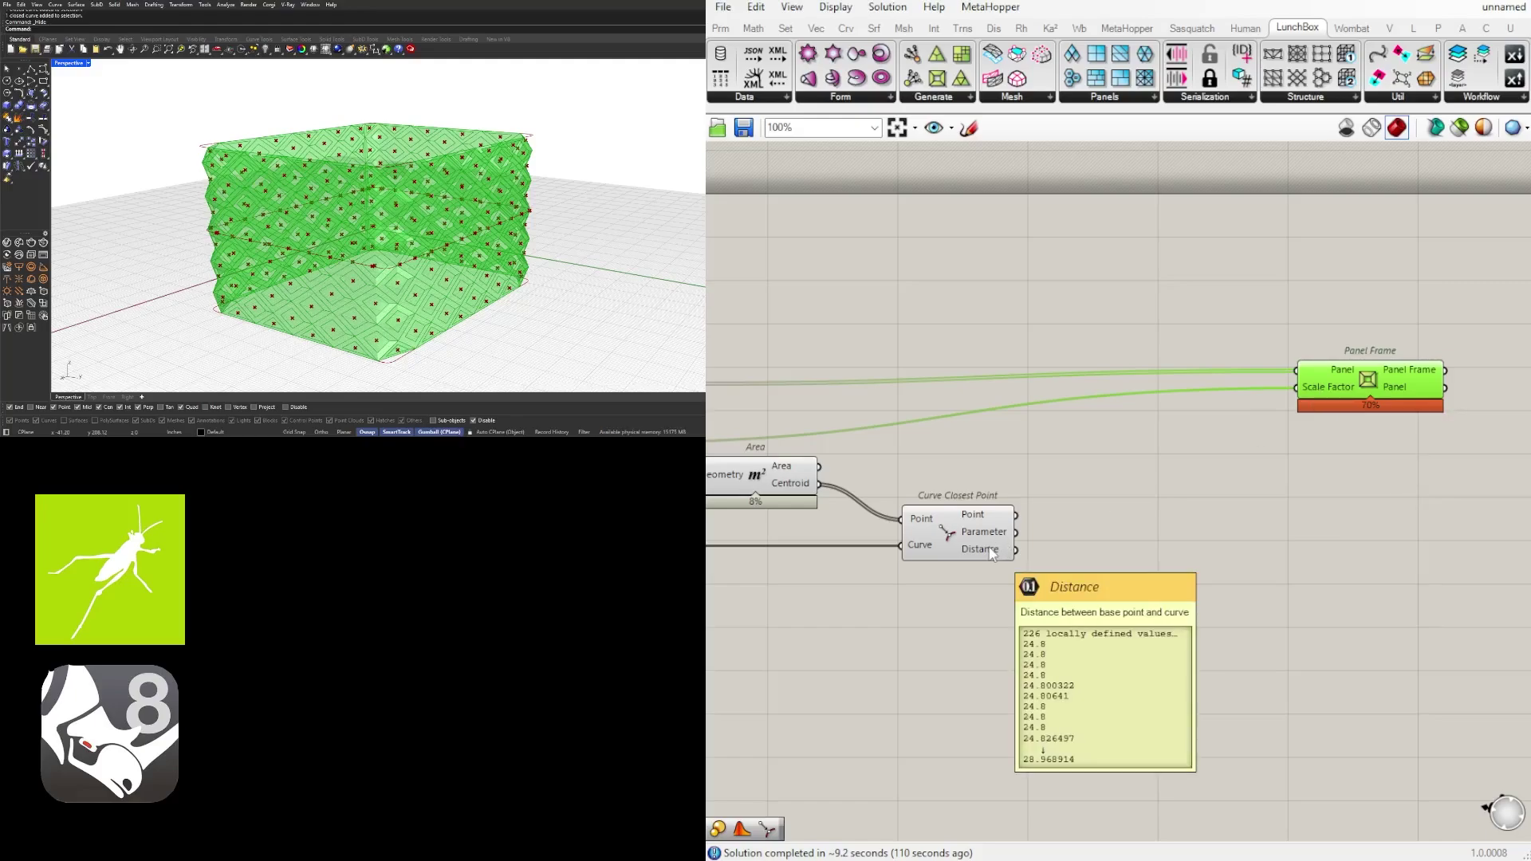
Add a Remap Numbers component and connect Curve Closest Point's Distance output to its Value input
click(1210, 556)
double_click(1210, 557)
text(remap)
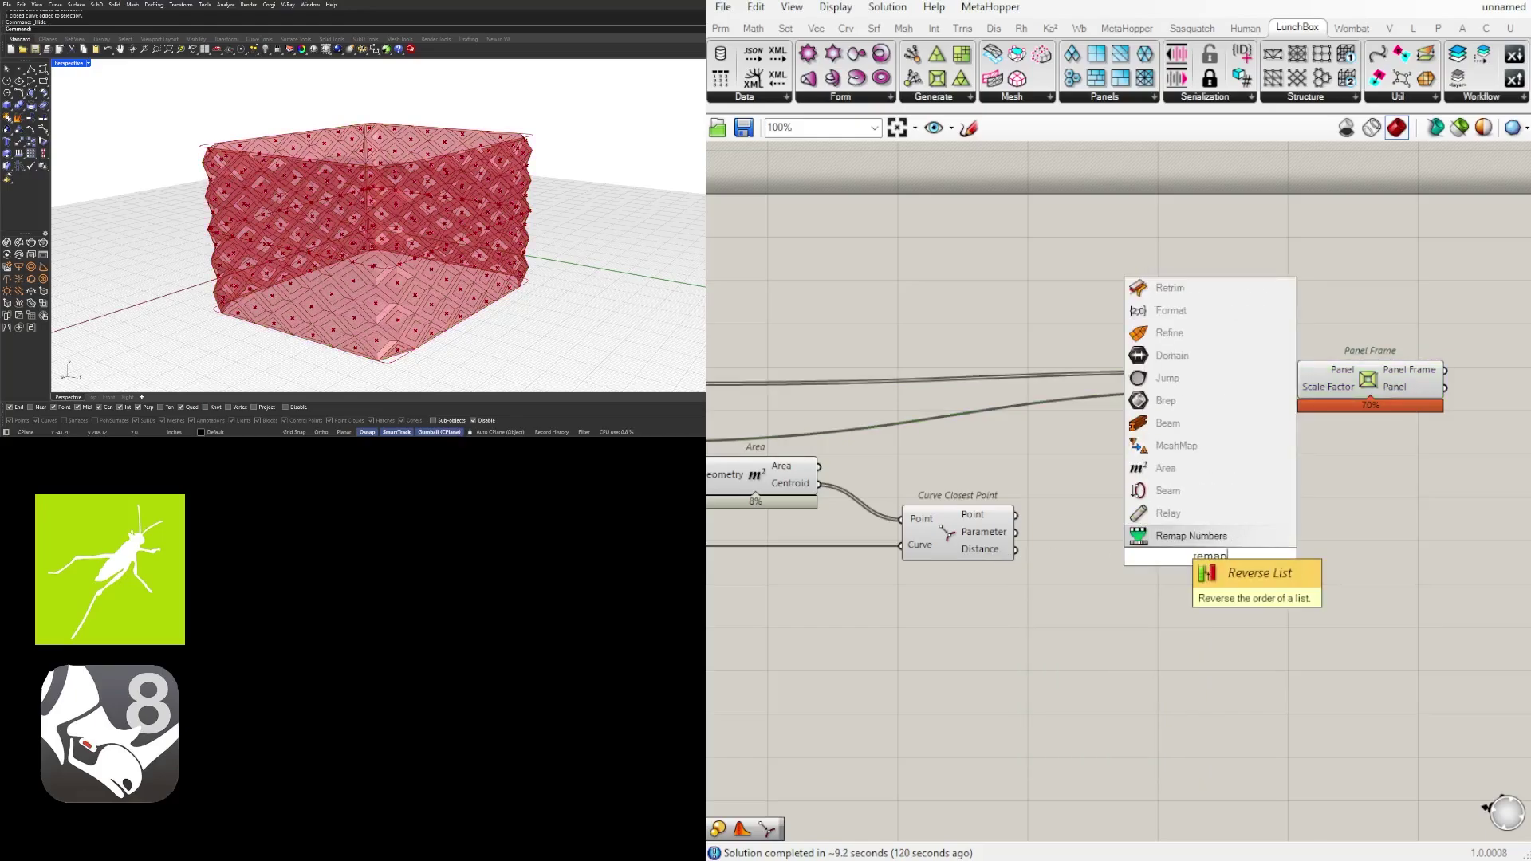
click(1228, 536)
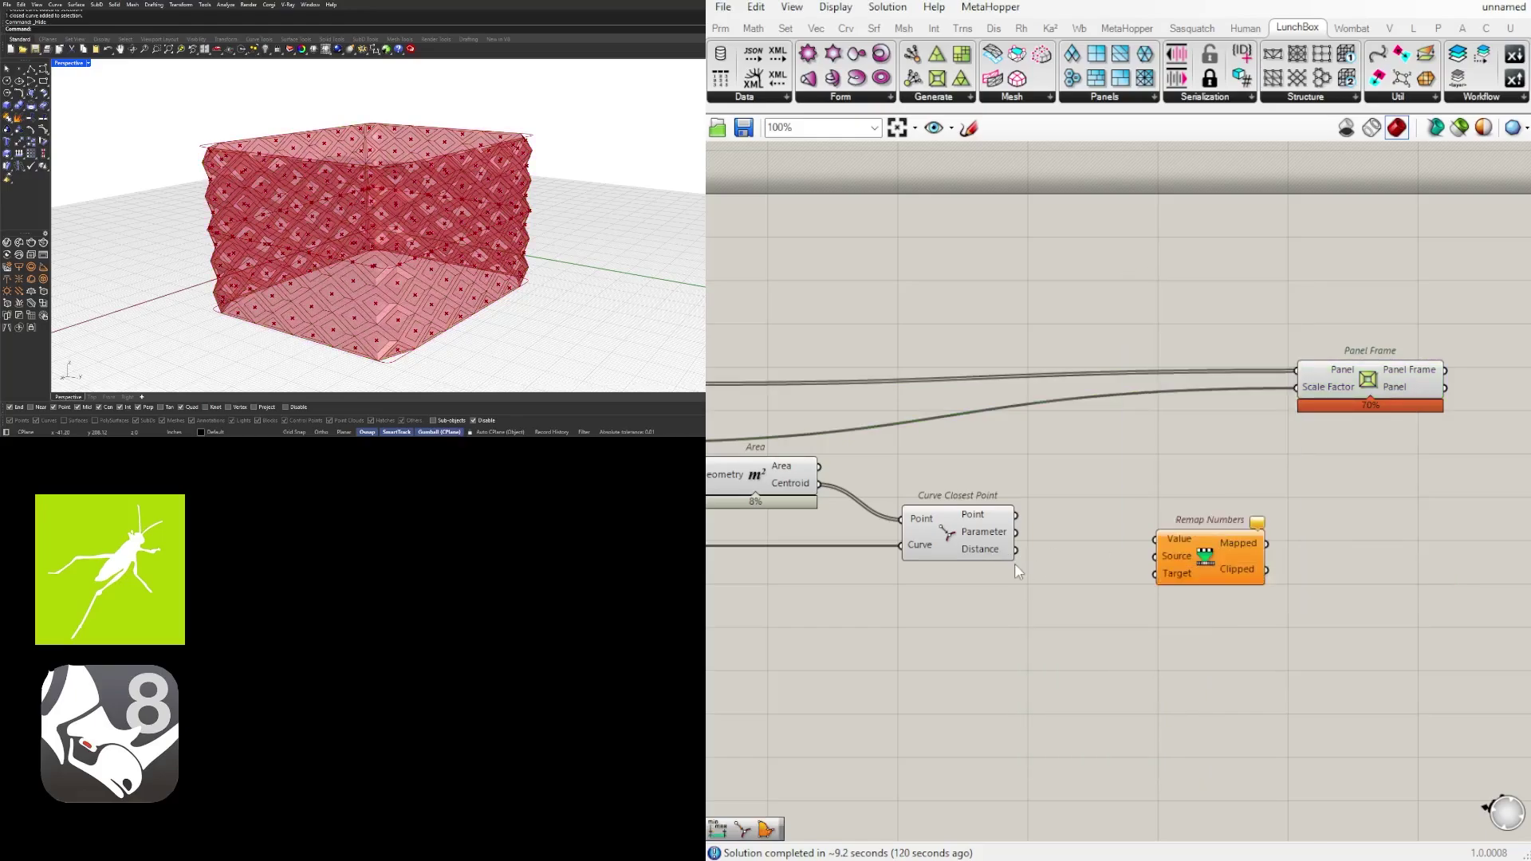
mouse_move(1000, 559)
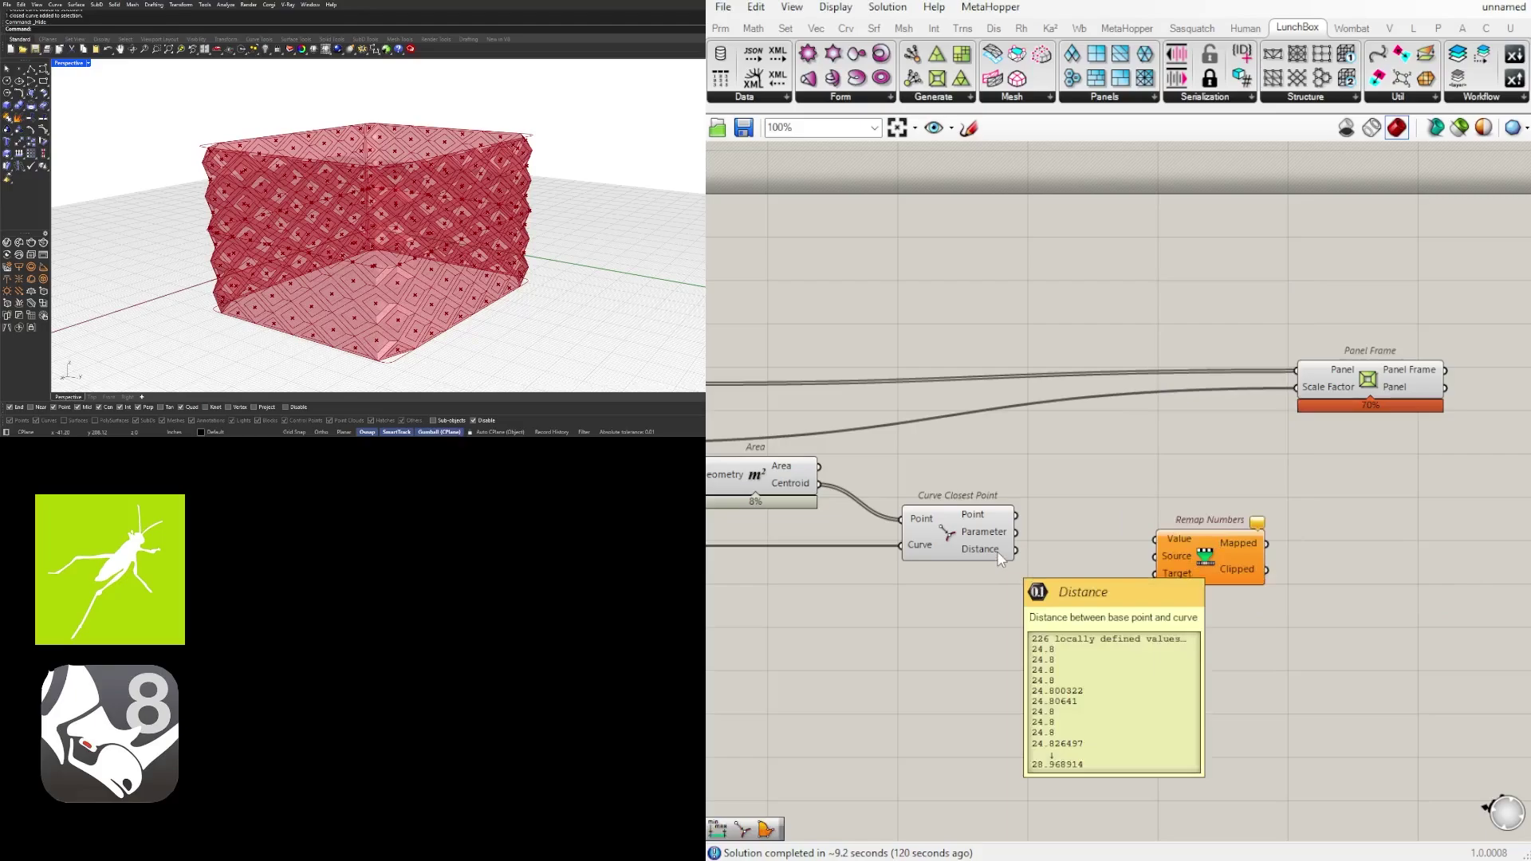
drag(1016, 550, 1200, 564)
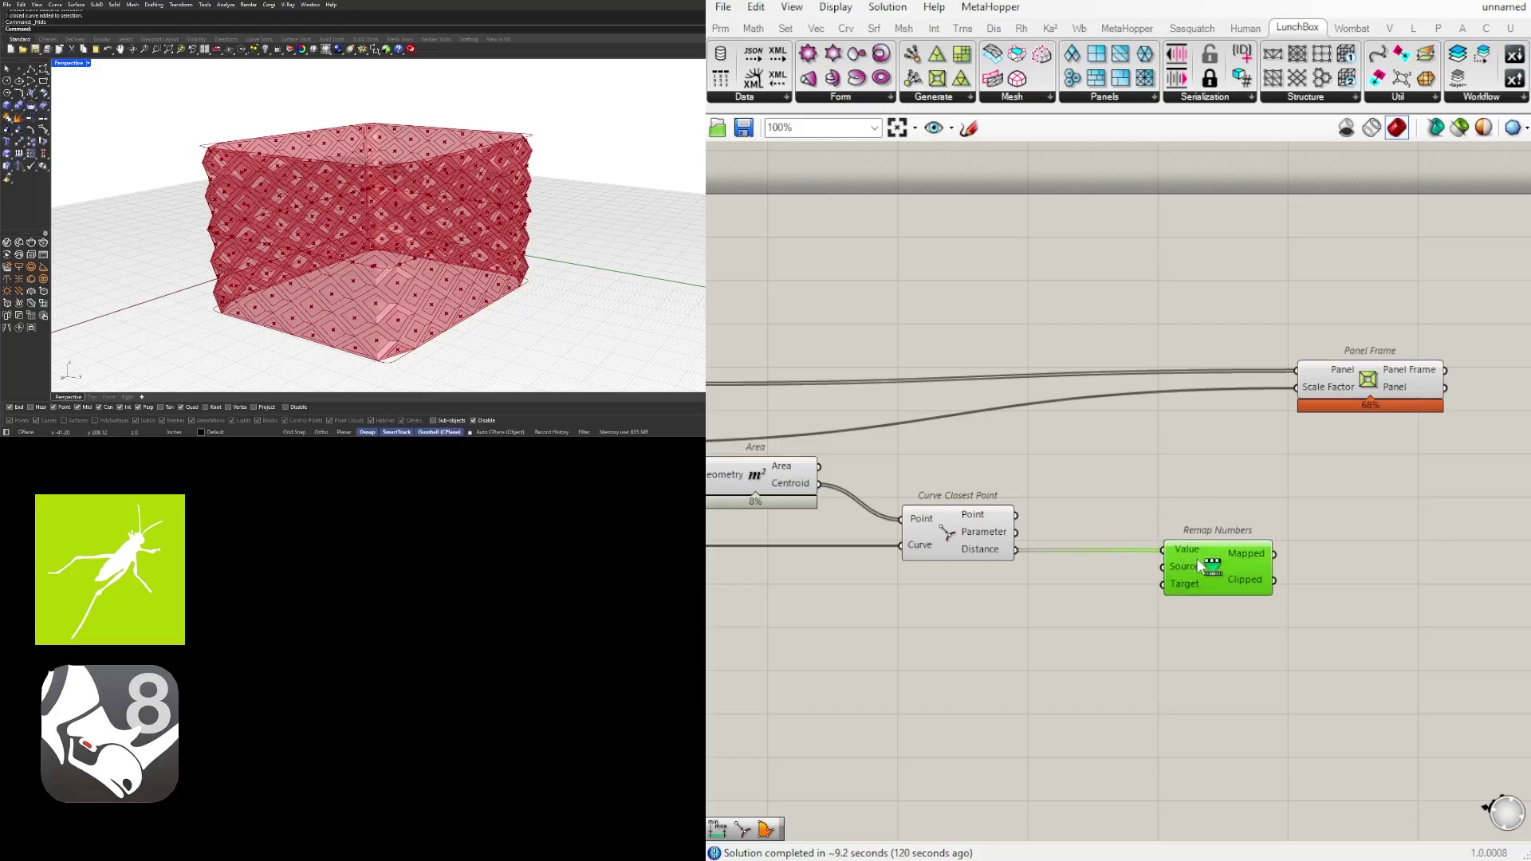
Add a Bounds component beside Curve Closest Point and connect the Distance output to its Numbers input
double_click(1041, 638)
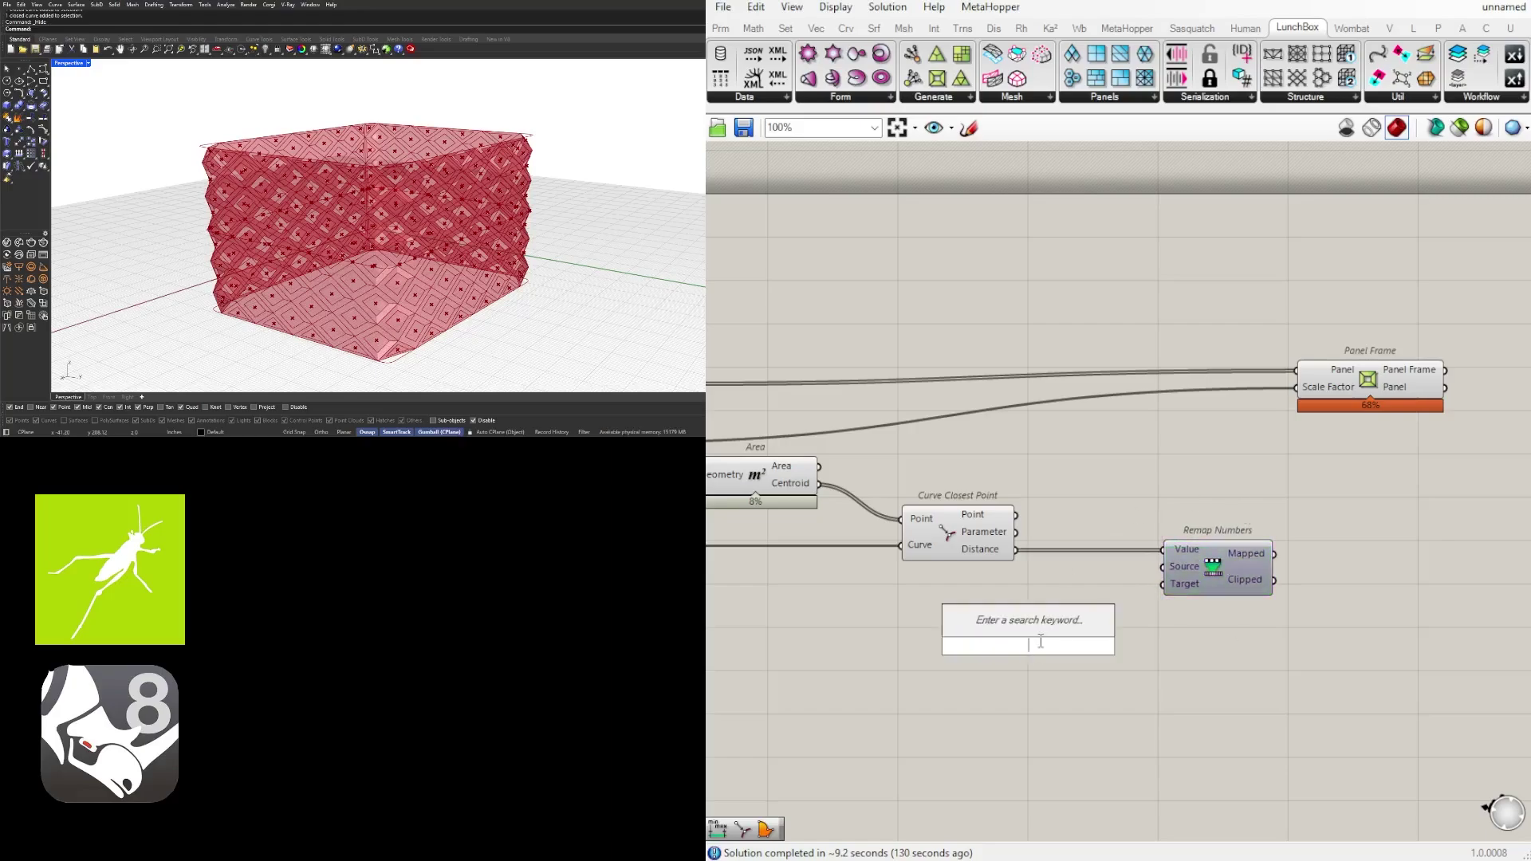
text(bounds)
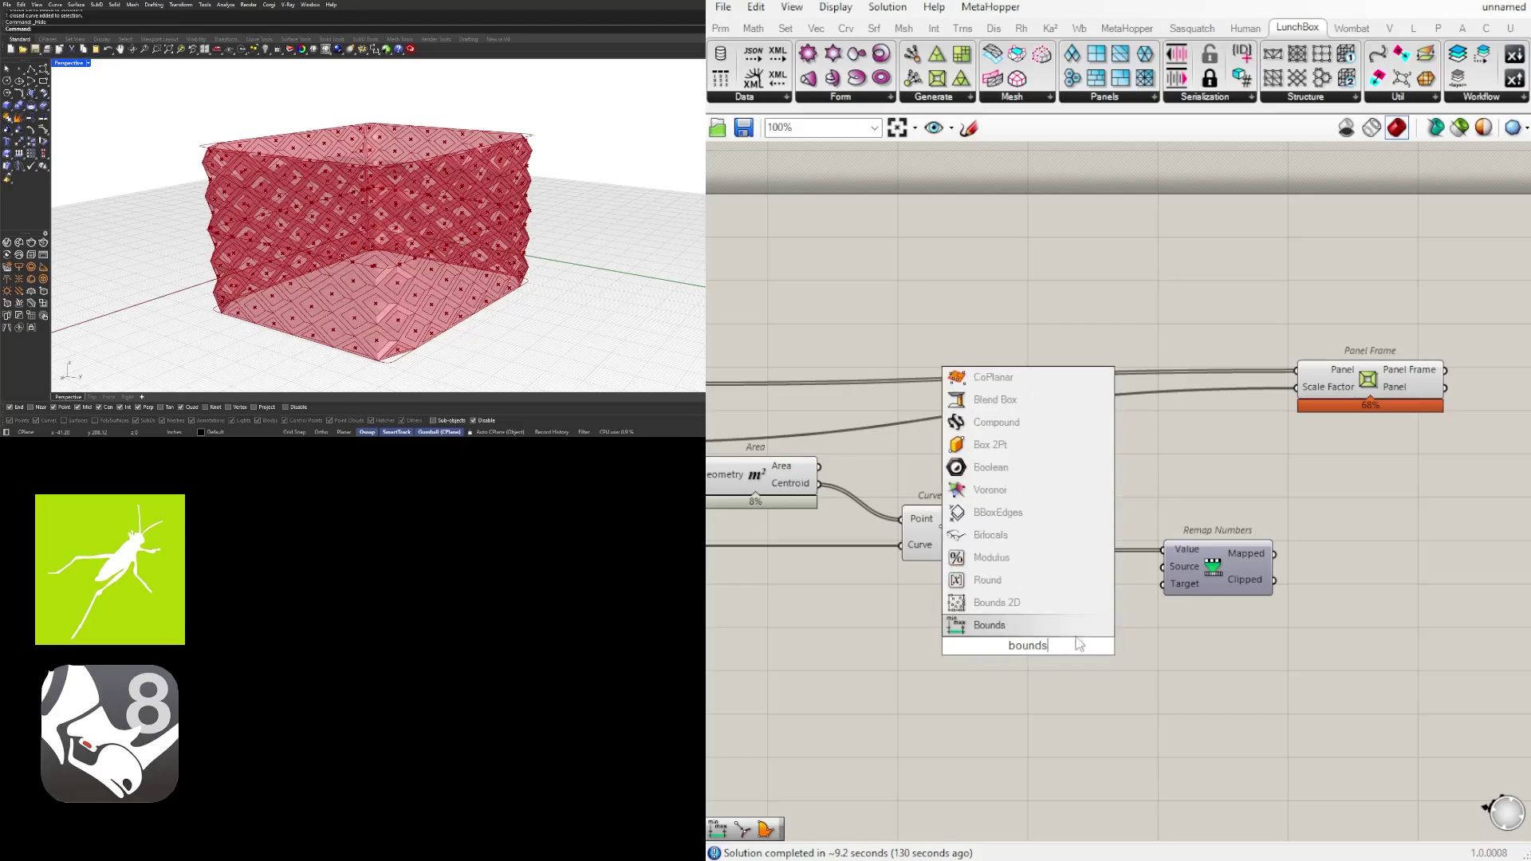
click(1006, 628)
right_drag(1089, 630, 998, 636)
drag(1168, 587, 1233, 587)
drag(931, 636, 1001, 585)
drag(924, 555, 933, 598)
Connect the Bounds Domain output to the Source input of Remap Numbers and realign both components
mouse_move(1031, 606)
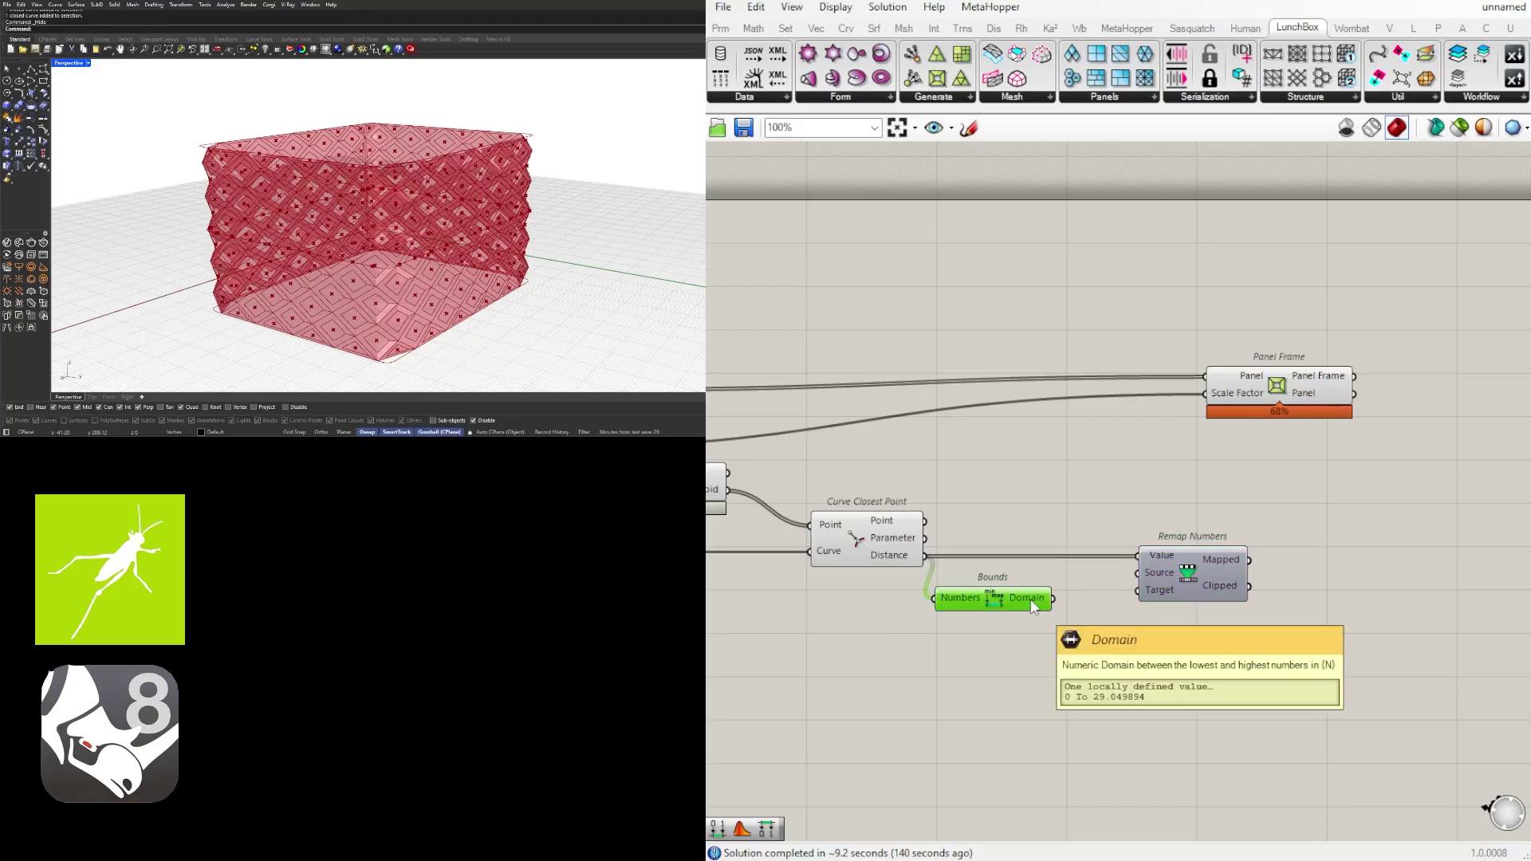
drag(1052, 598, 1137, 573)
drag(1001, 608, 1031, 595)
drag(1182, 576, 1196, 575)
Add a Construct Domain component and place it below Bounds
click(999, 652)
double_click(999, 653)
text(constru)
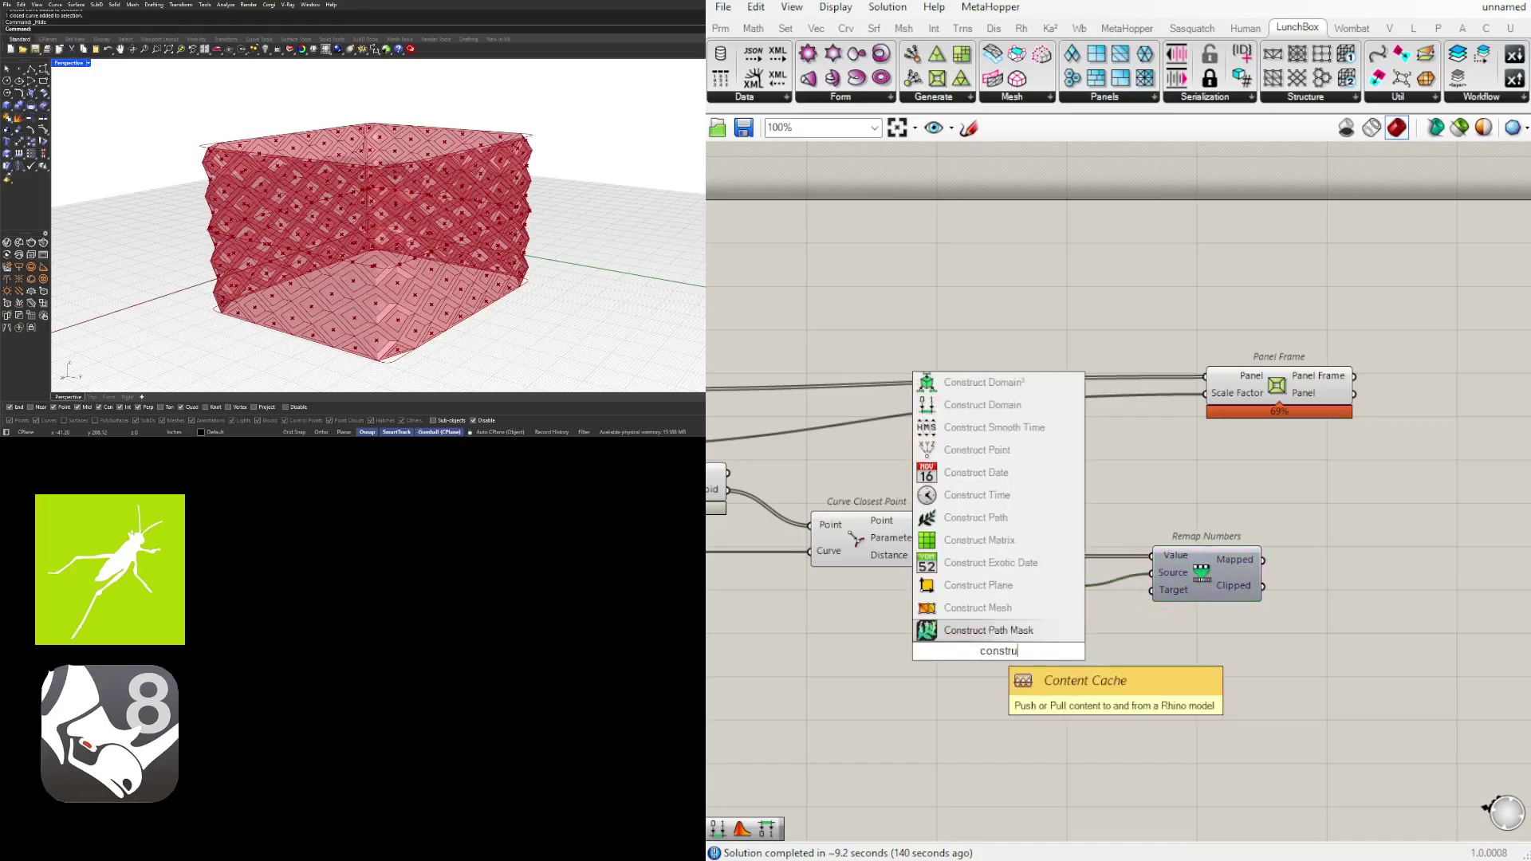
text(ctdomain)
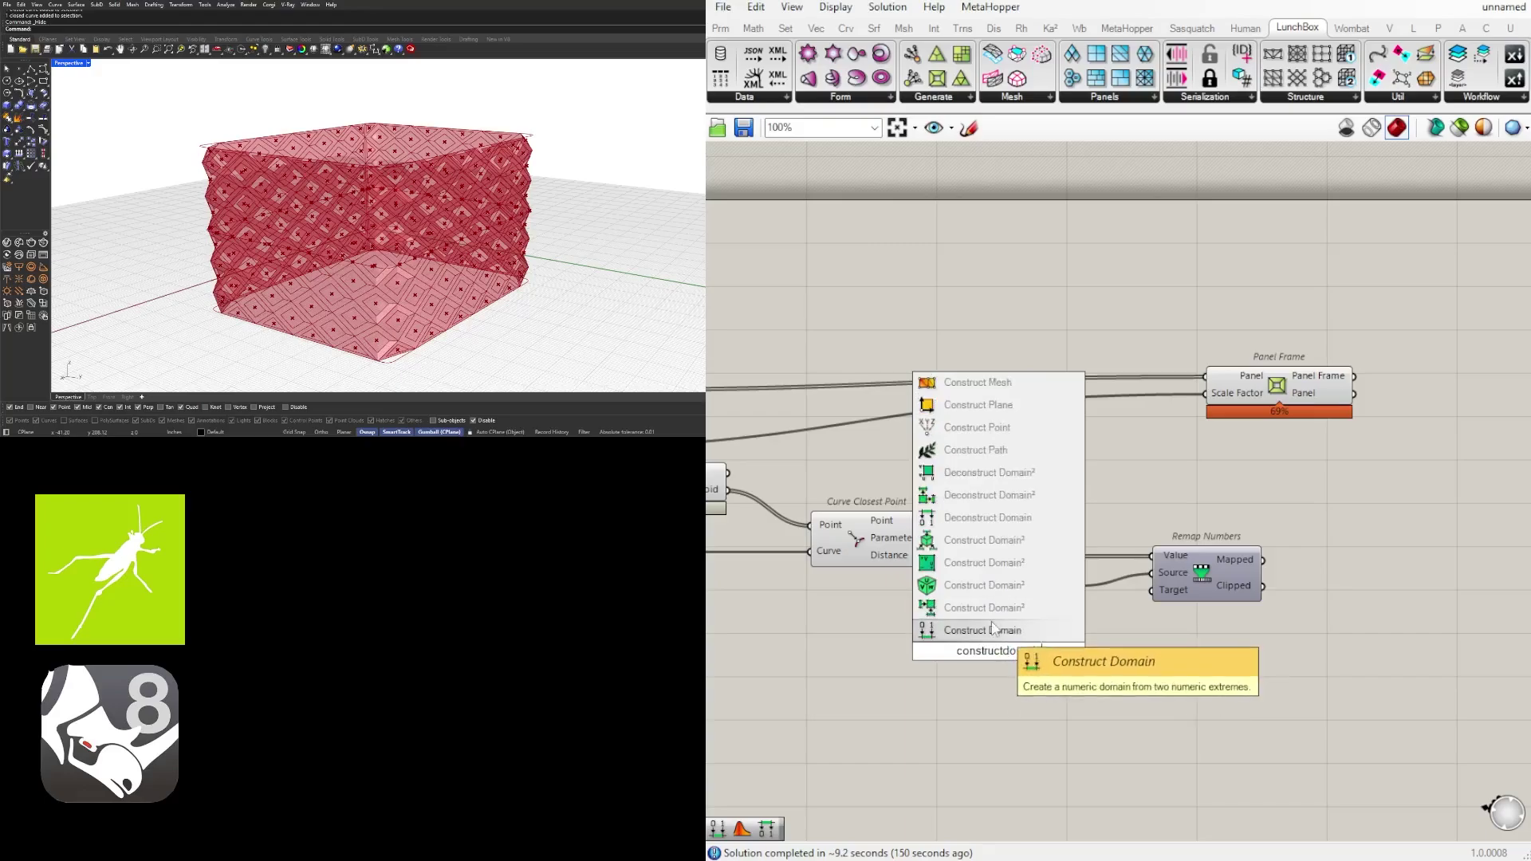
key(Return)
click(917, 623)
Move the 0.60 Scale Factor slider closer to Panel Frame and place a copy of it beside Construct Domain
right_drag(836, 619, 1110, 604)
scroll(1110, 604, down, 2)
mouse_move(943, 622)
right_down()
mouse_move(1353, 627)
mouse_move(955, 606)
right_up()
scroll(777, 475, up, 2)
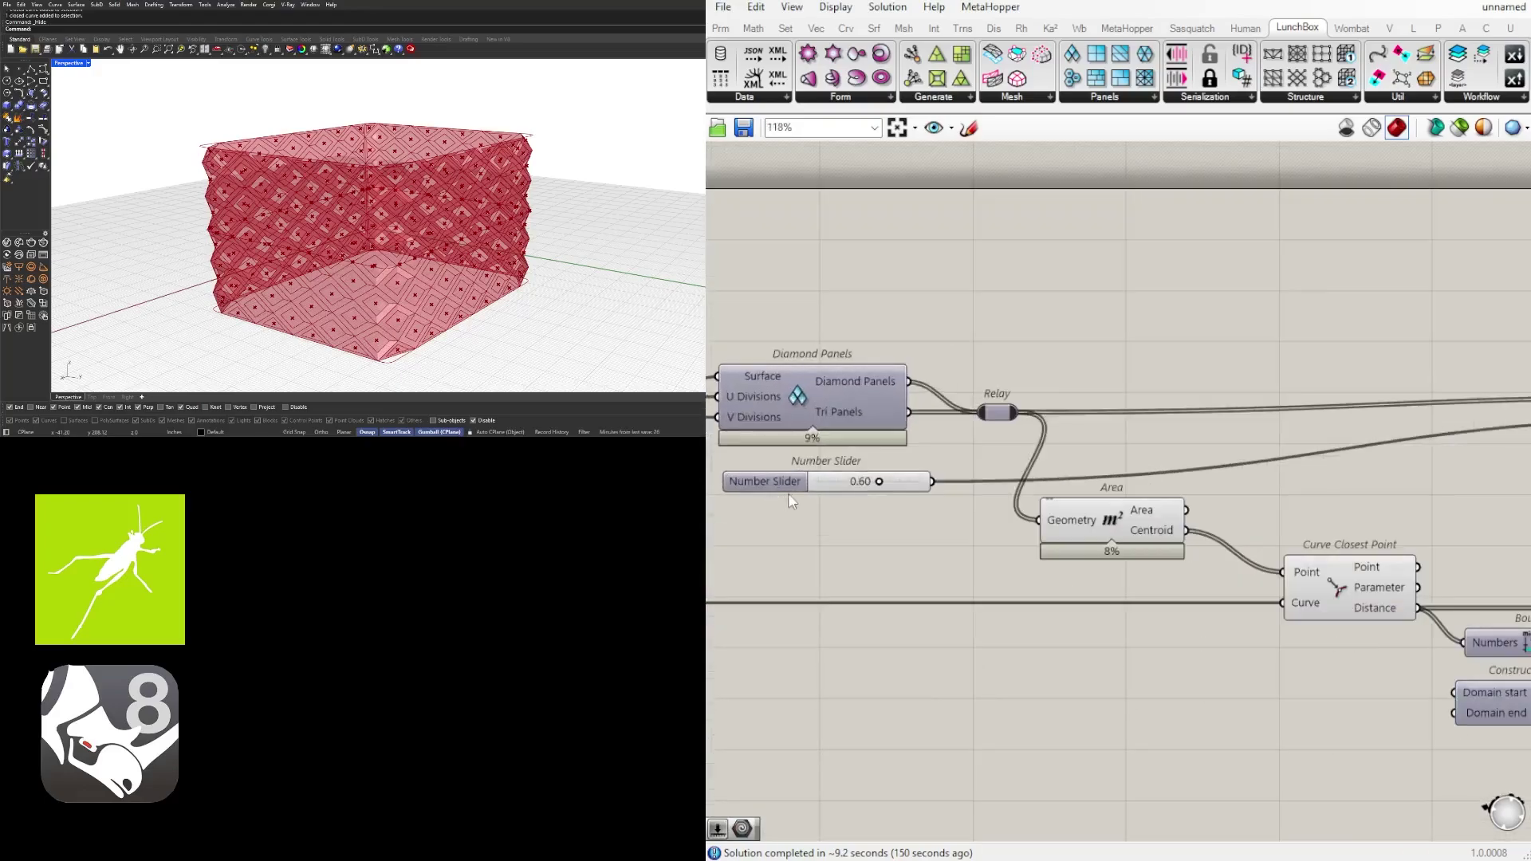
drag(778, 475, 1057, 690)
right_drag(1210, 690, 901, 687)
scroll(901, 687, up, 2)
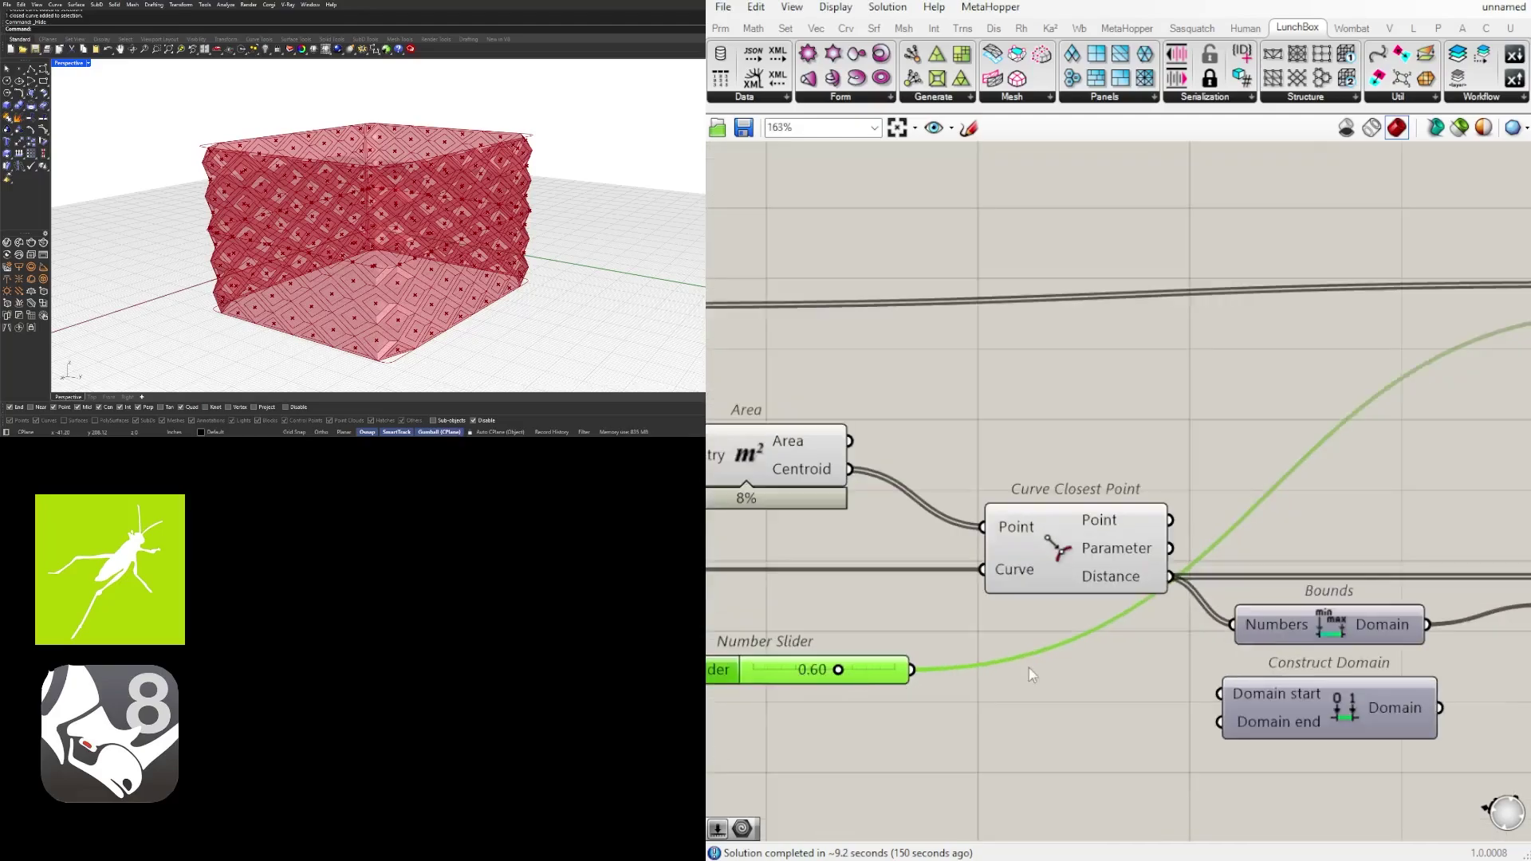
drag(873, 678, 1161, 699)
right_drag(1385, 395, 1114, 419)
scroll(1115, 418, down, 1)
scroll(1116, 423, down, 1)
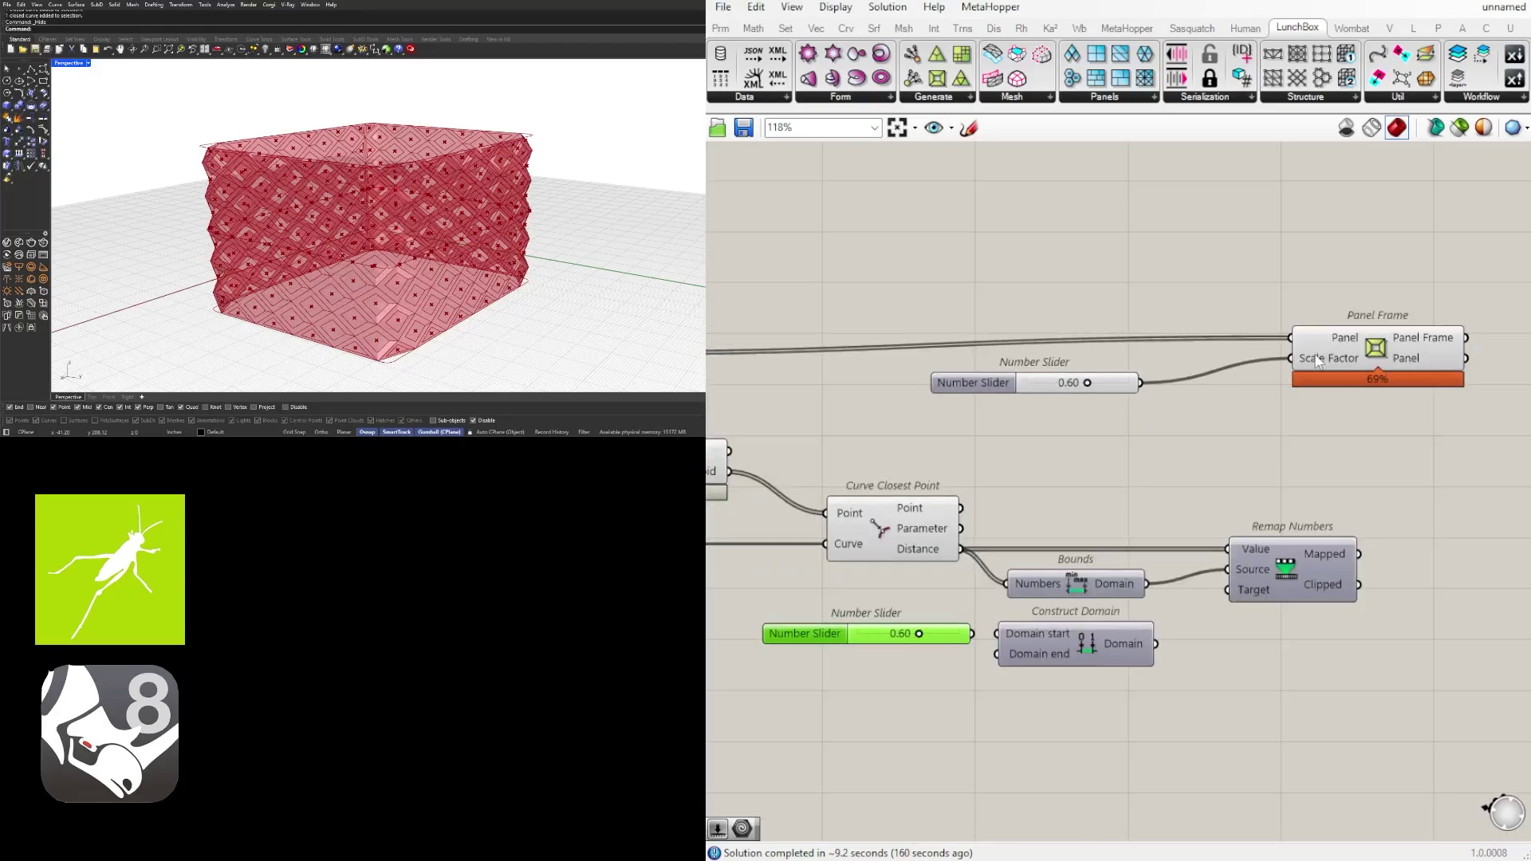
Duplicate the slider beside Construct Domain and connect the two sliders to Domain start and Domain end
right_drag(1025, 602, 1203, 583)
scroll(1201, 585, up, 4)
alt+drag(1063, 640, 1073, 689)
drag(1118, 637, 1157, 637)
drag(1117, 685, 1160, 676)
Set the Domain start slider to 0.16 and the Domain end slider to 0.80
drag(1019, 640, 908, 638)
drag(1008, 690, 1048, 689)
drag(907, 637, 925, 637)
click(982, 564)
Connect Construct Domain's output to the Target input of Remap Numbers and inspect the Distance values
scroll(1022, 519, down, 5)
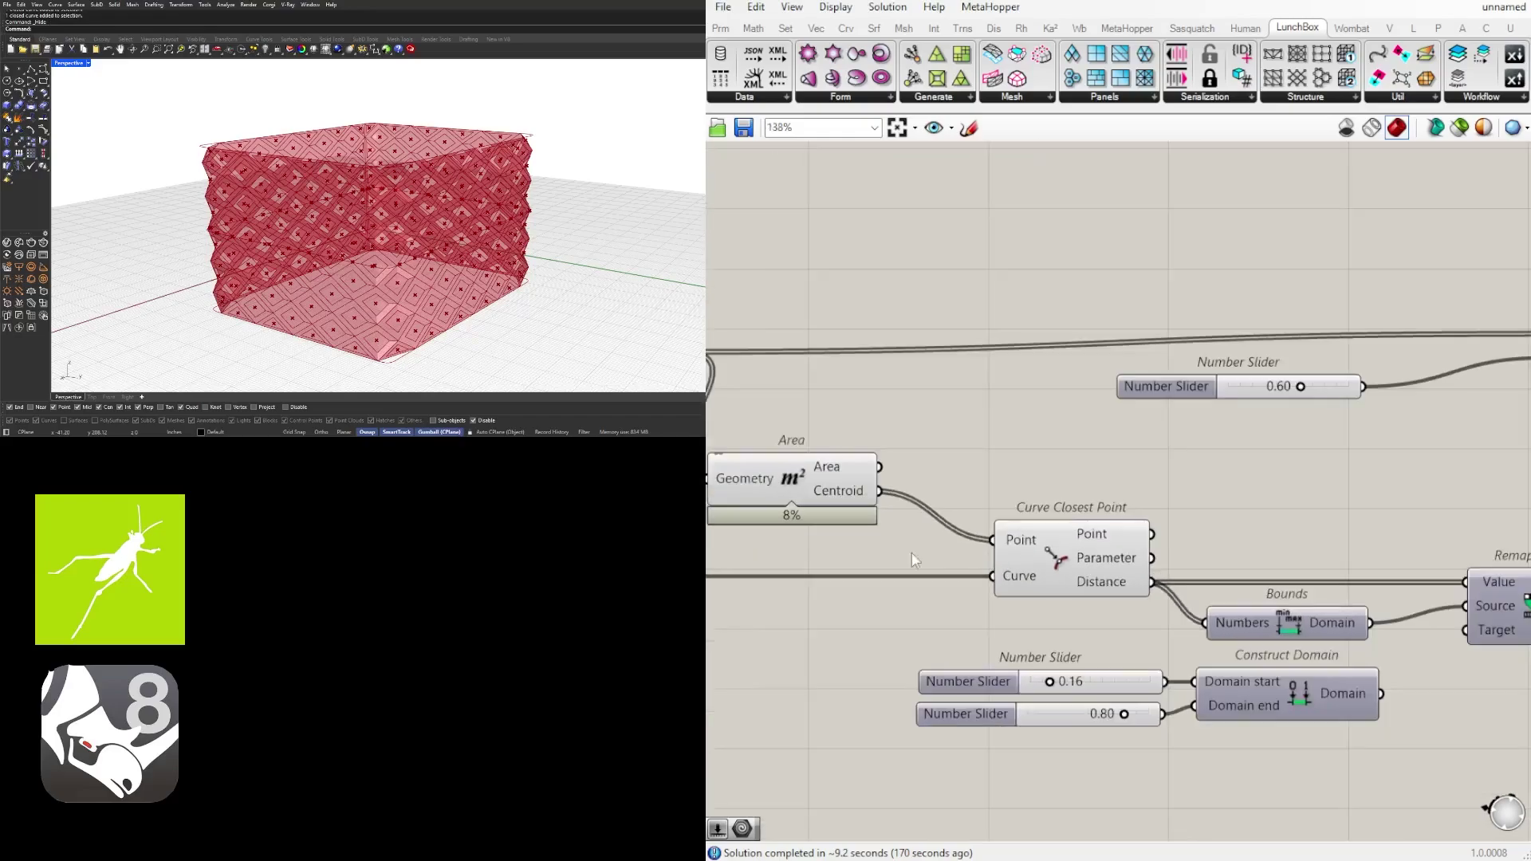
right_drag(1426, 446, 1116, 446)
scroll(1117, 447, up, 2)
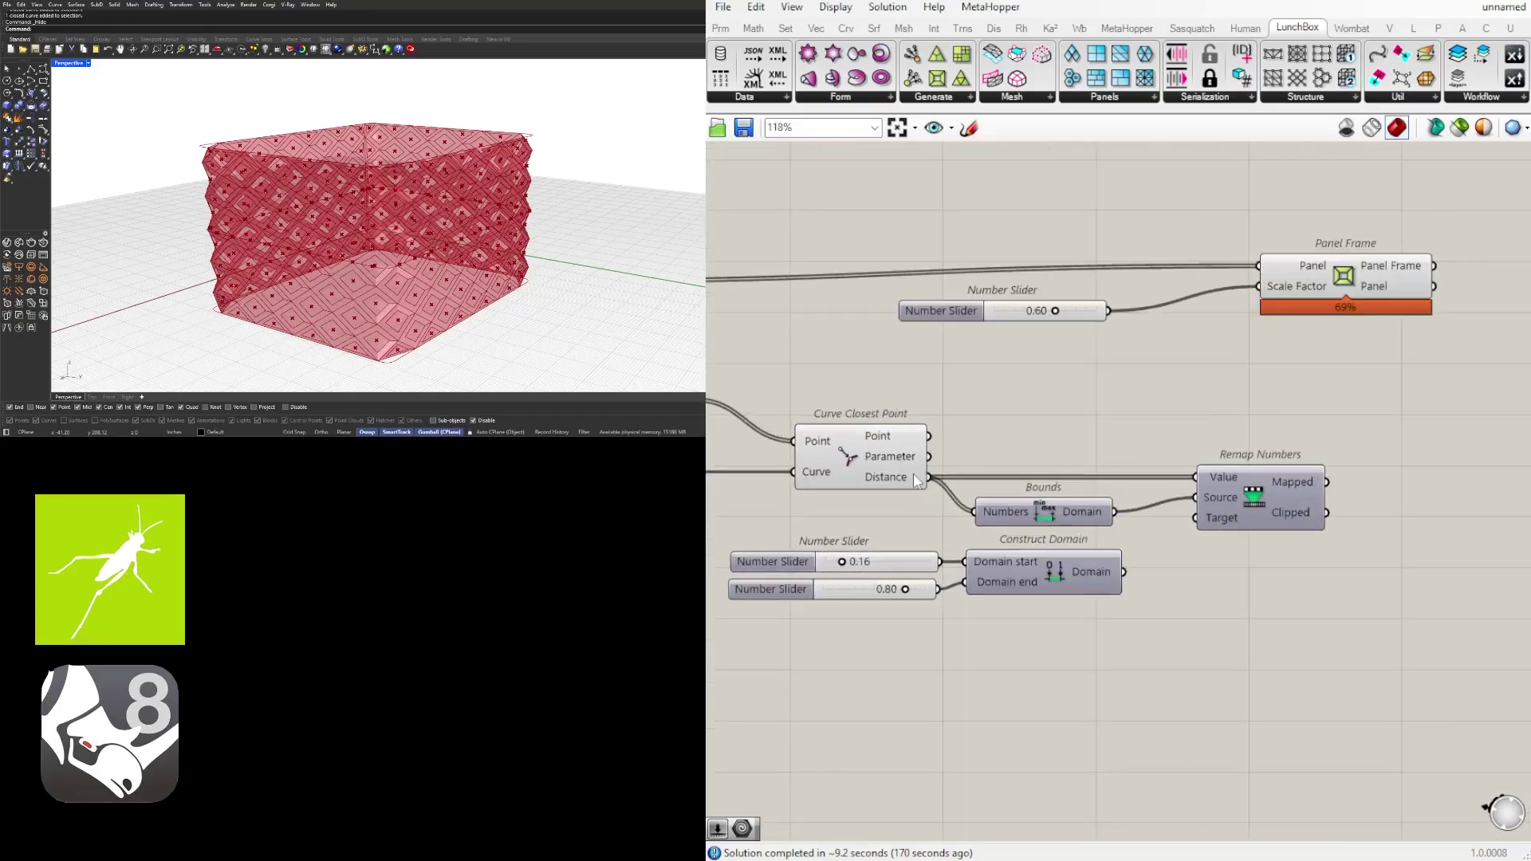
mouse_move(914, 478)
drag(1124, 571, 1195, 518)
mouse_move(1310, 485)
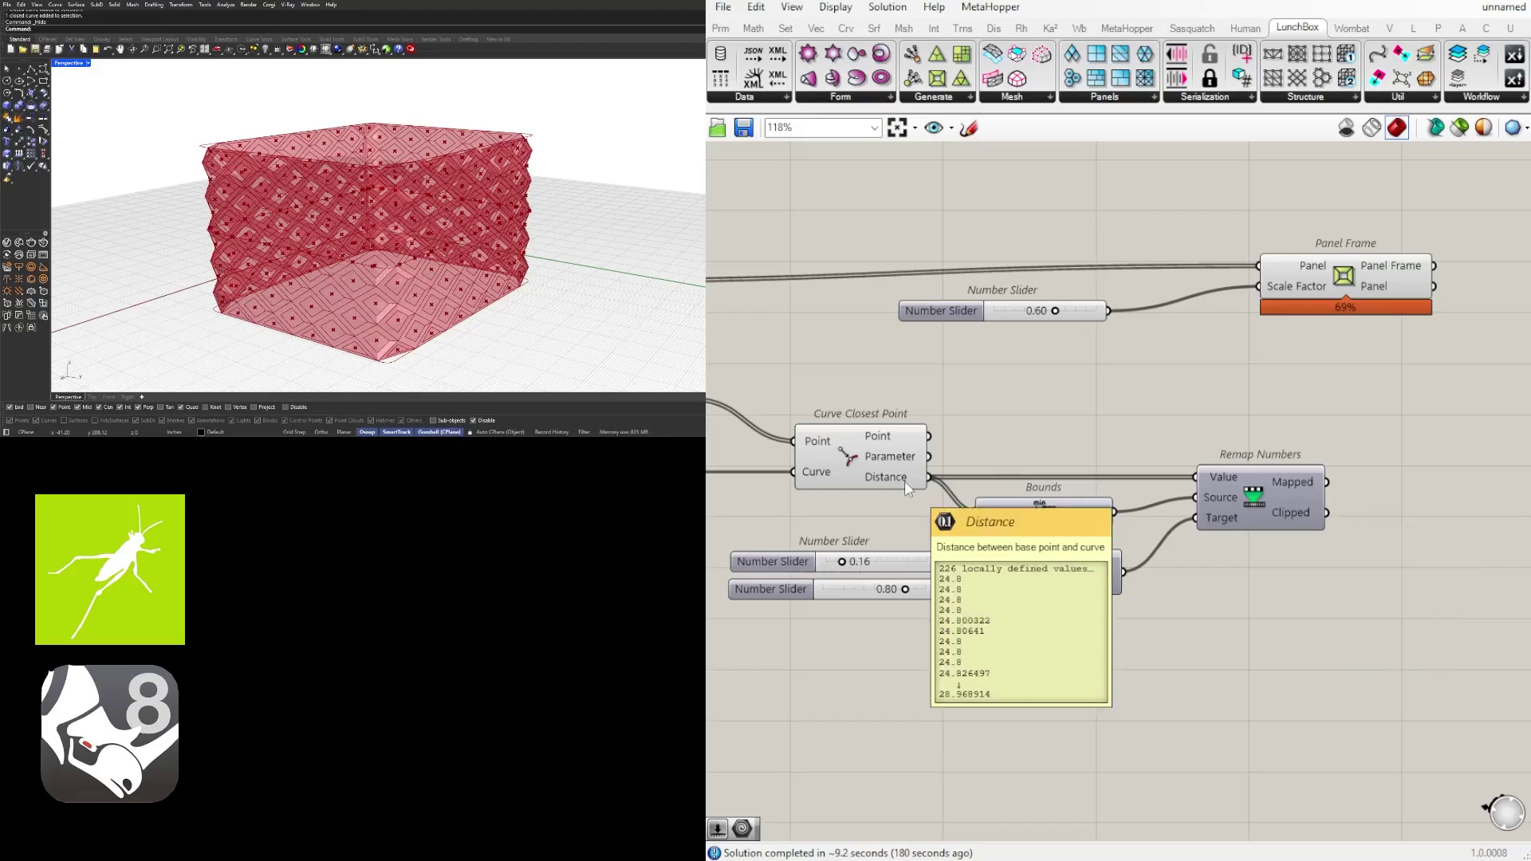
mouse_move(908, 484)
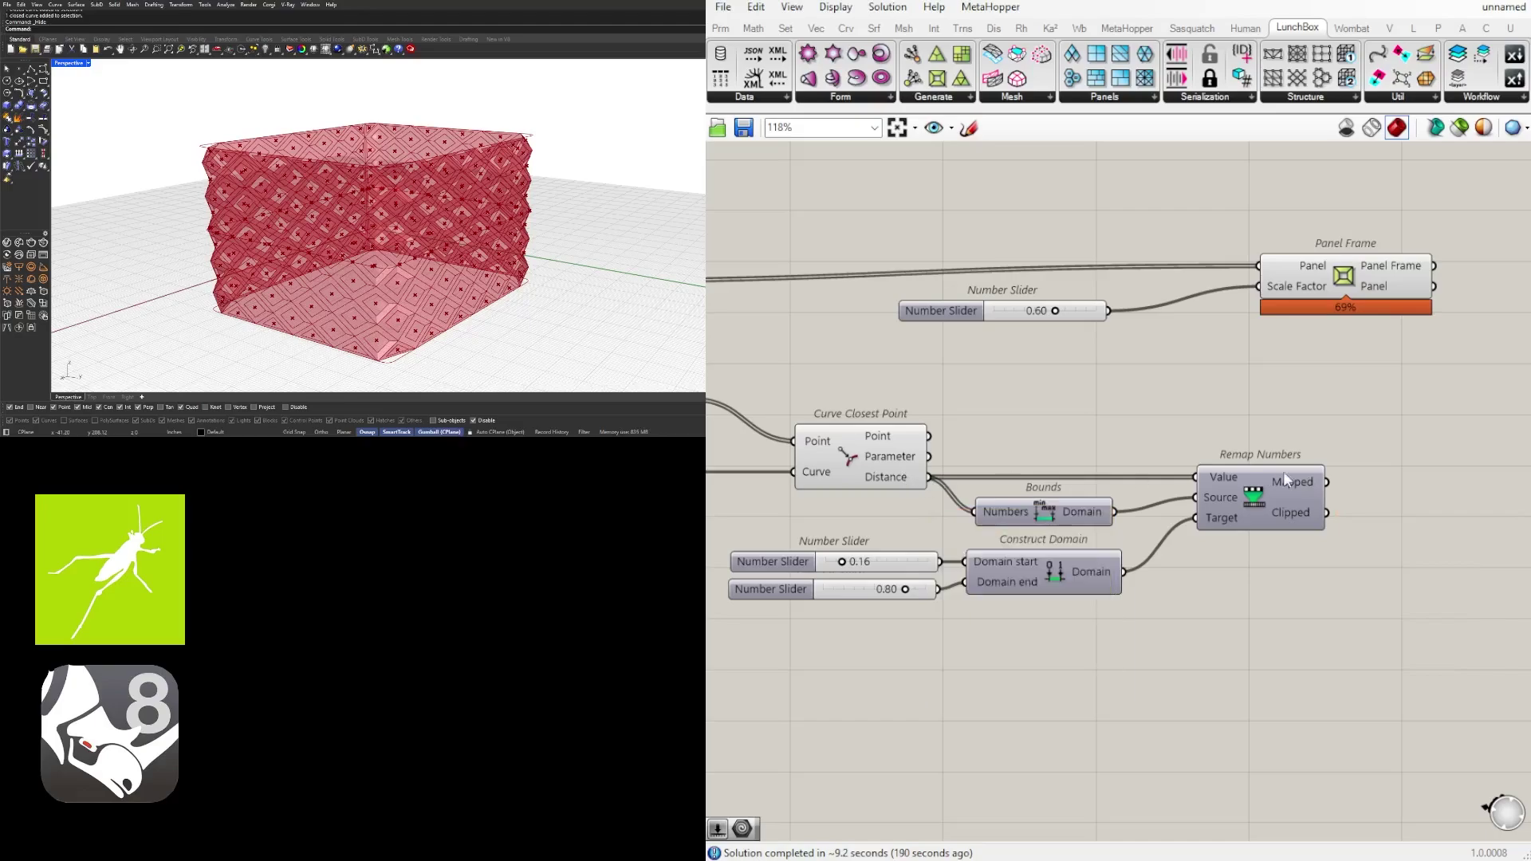
Shift Panel Frame and its slider away, and connect the Mapped output of Remap Numbers to Scale Factor, replacing the slider
scroll(1387, 423, down, 1)
right_drag(1400, 414, 1070, 457)
drag(1203, 413, 791, 282)
drag(979, 336, 1307, 349)
click(1233, 492)
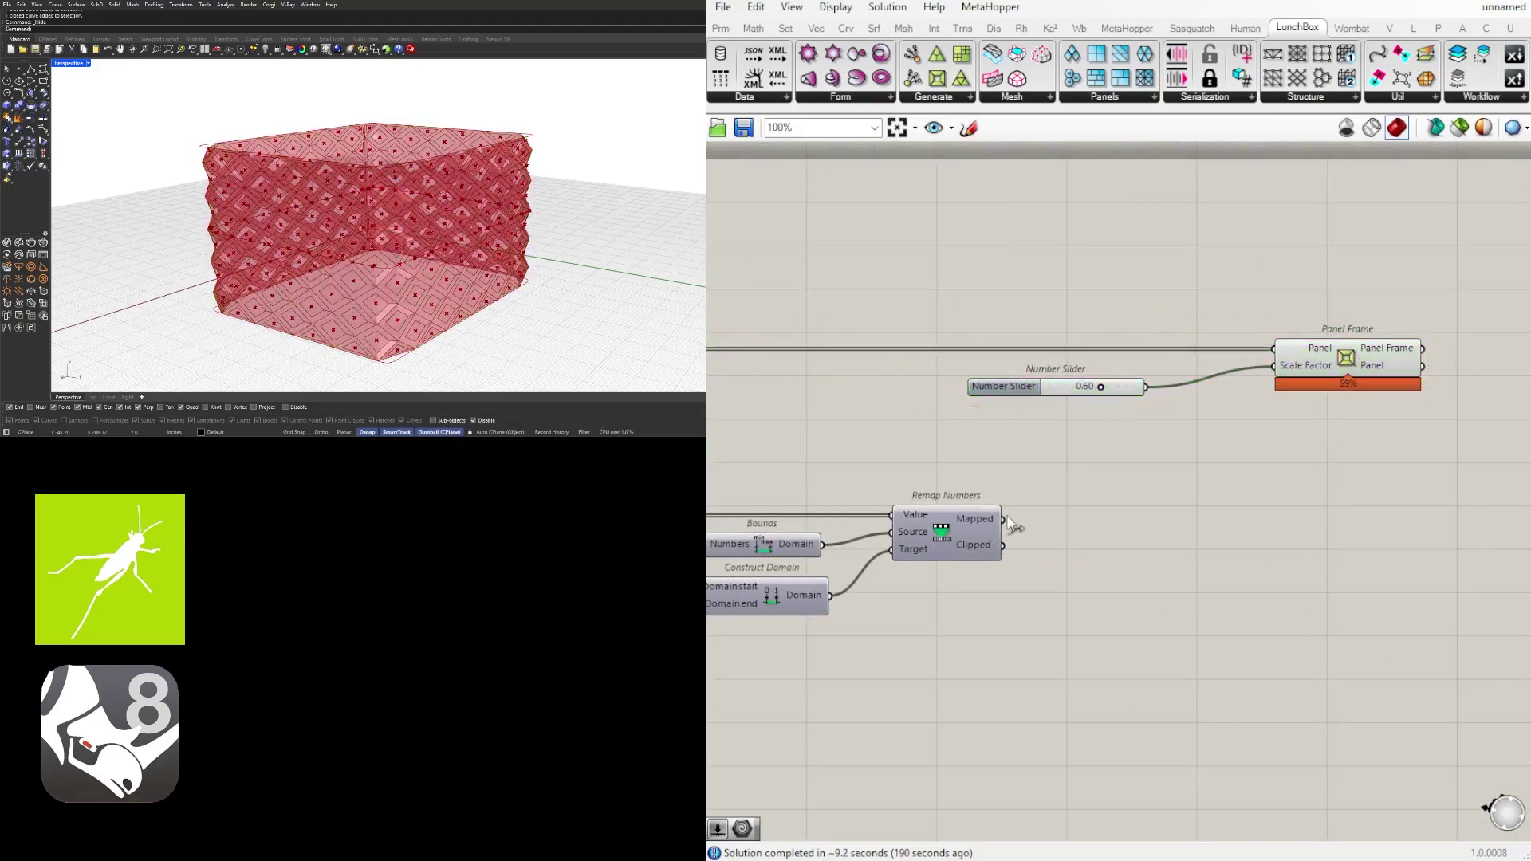
drag(1003, 519, 1273, 366)
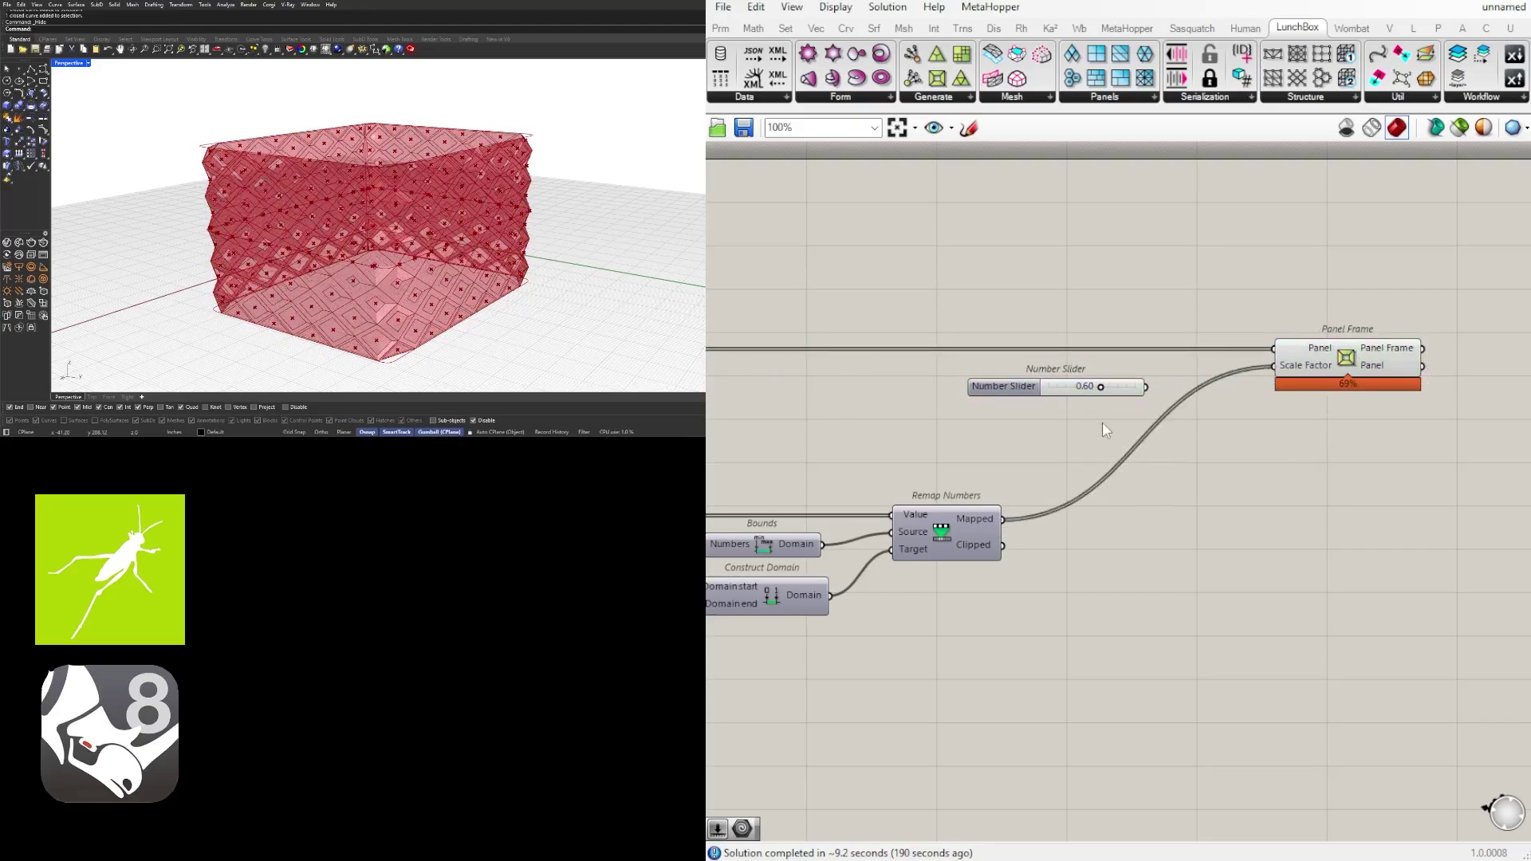
Delete the disconnected Number Slider beside Panel Frame and look over the scaled facade openings in the model
click(1043, 386)
key(Delete)
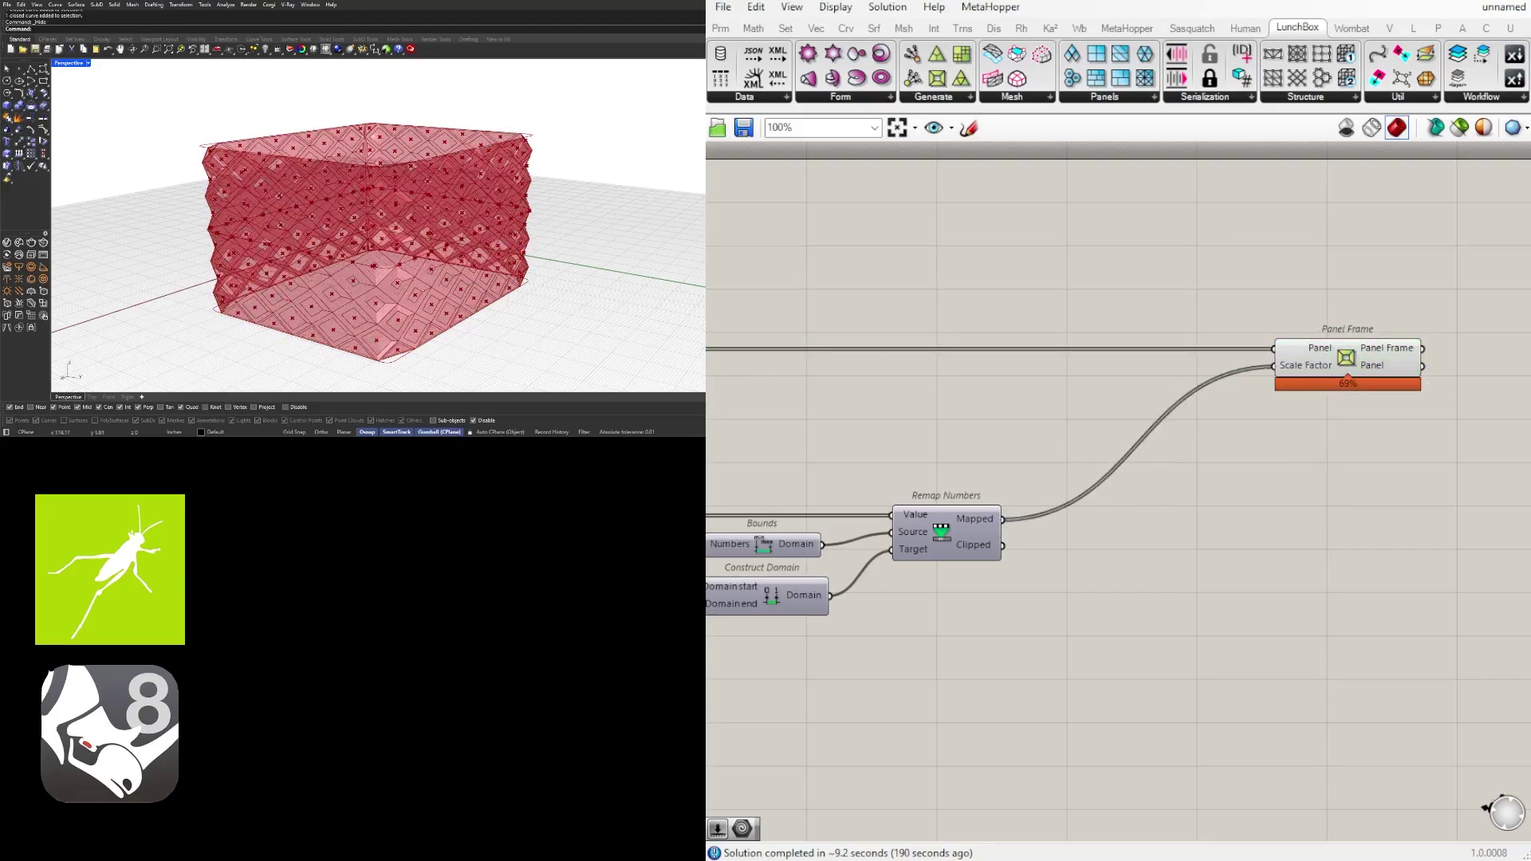
scroll(947, 656, down, 2)
scroll(1100, 585, up, 3)
right_drag(920, 649, 976, 532)
scroll(1036, 574, down, 1)
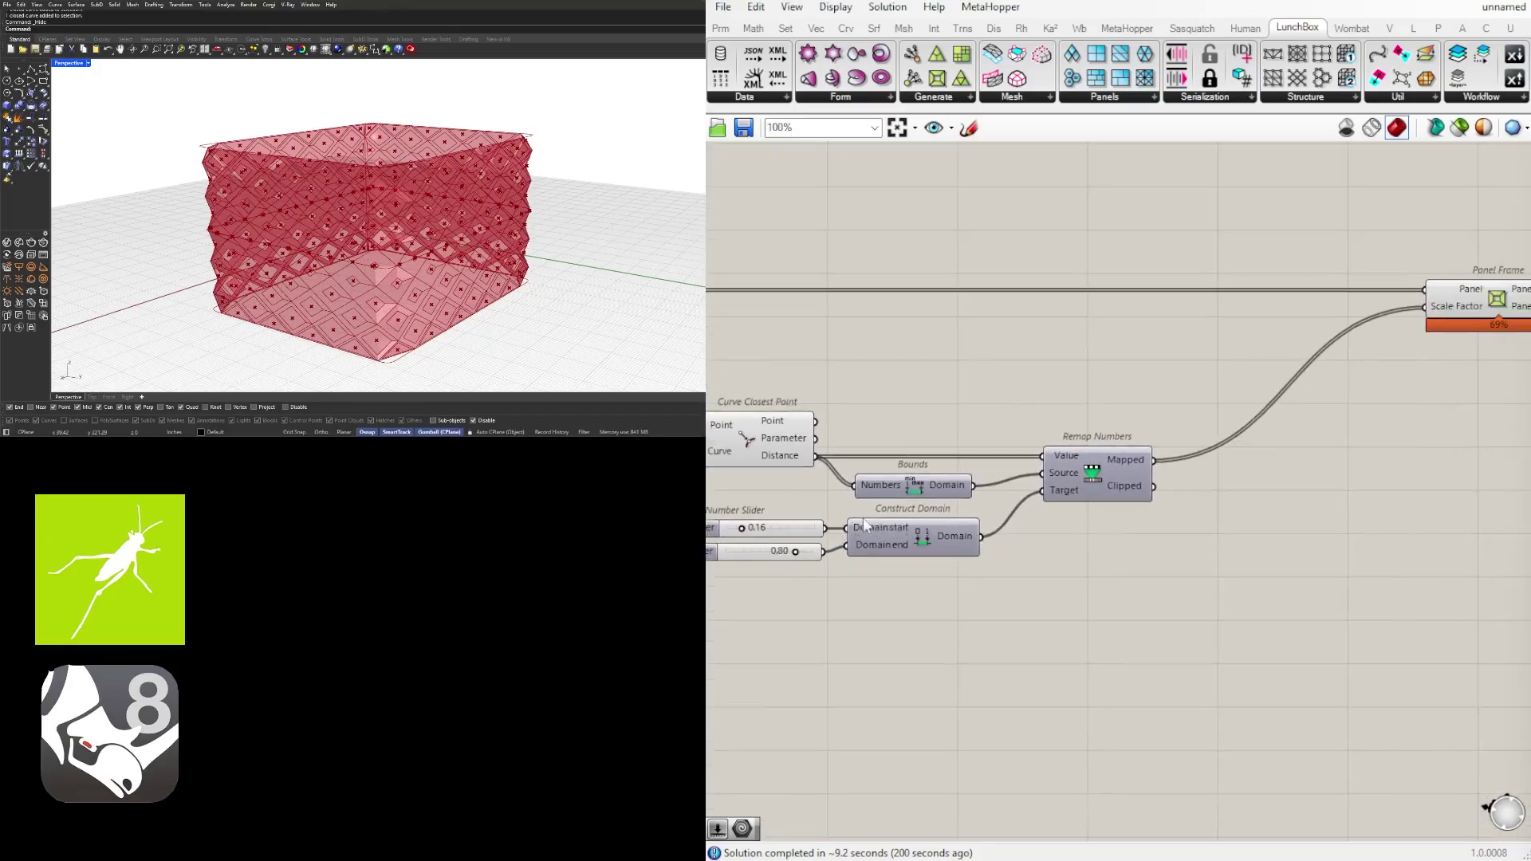
right_drag(427, 237, 378, 277)
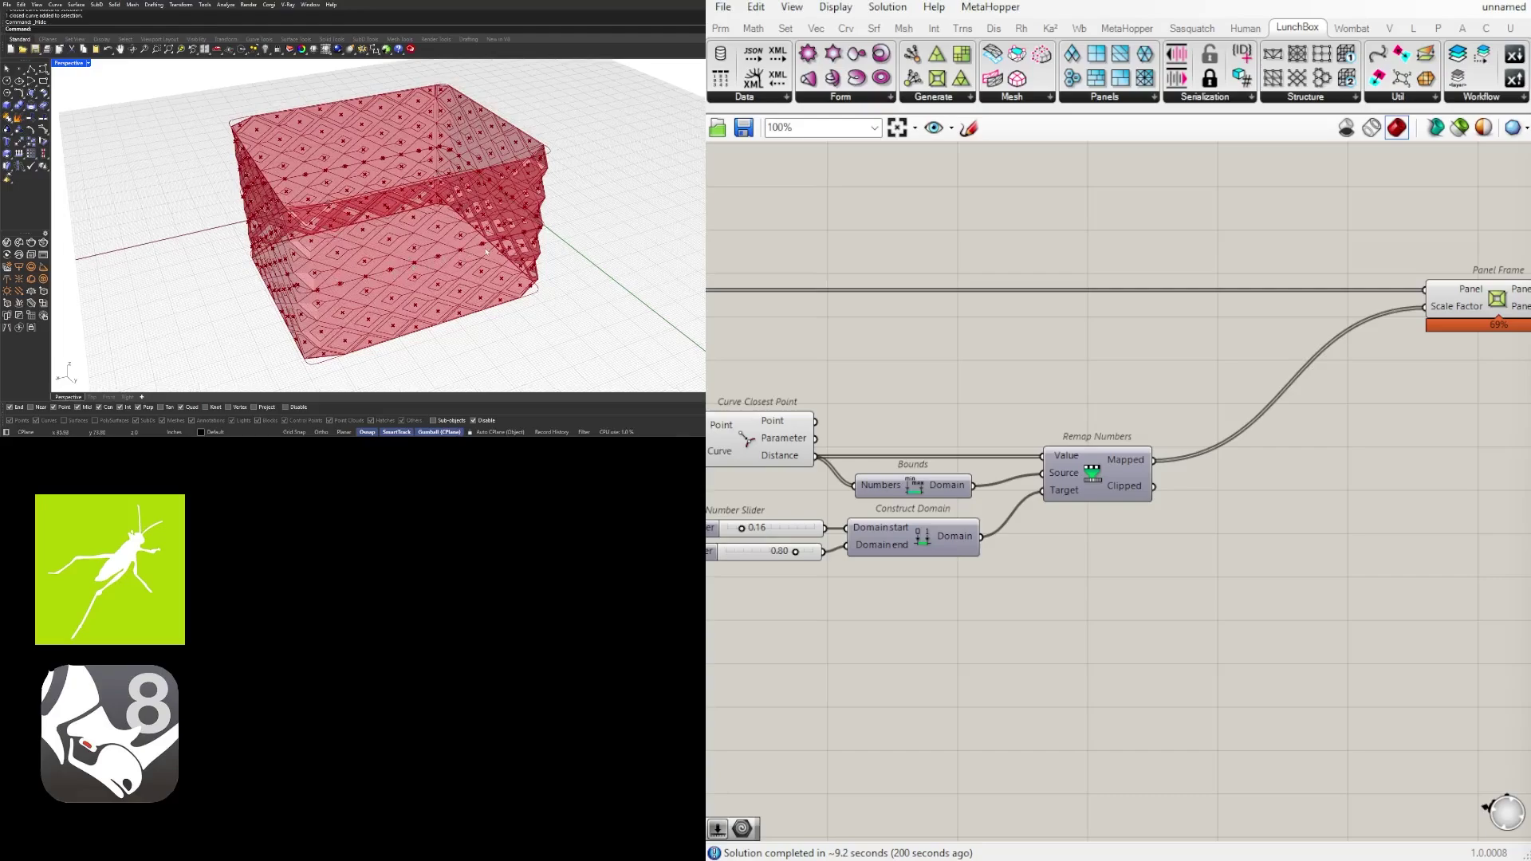
Set the Domain start slider to 0.78 and the Domain end slider to 0.14
right_drag(710, 550, 917, 510)
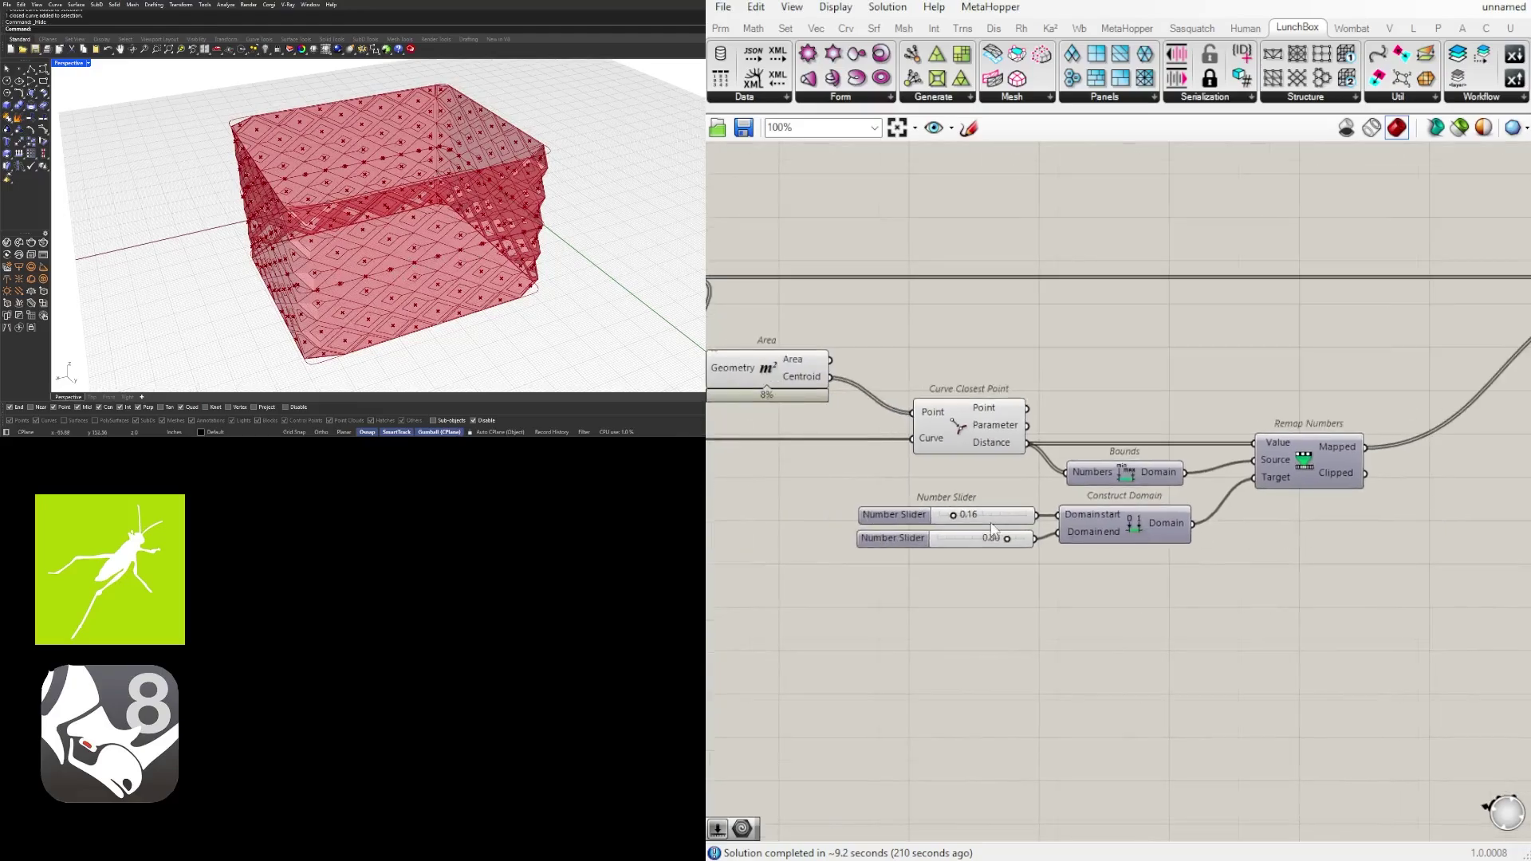
scroll(917, 509, up, 5)
drag(957, 508, 1032, 508)
drag(1154, 595, 958, 594)
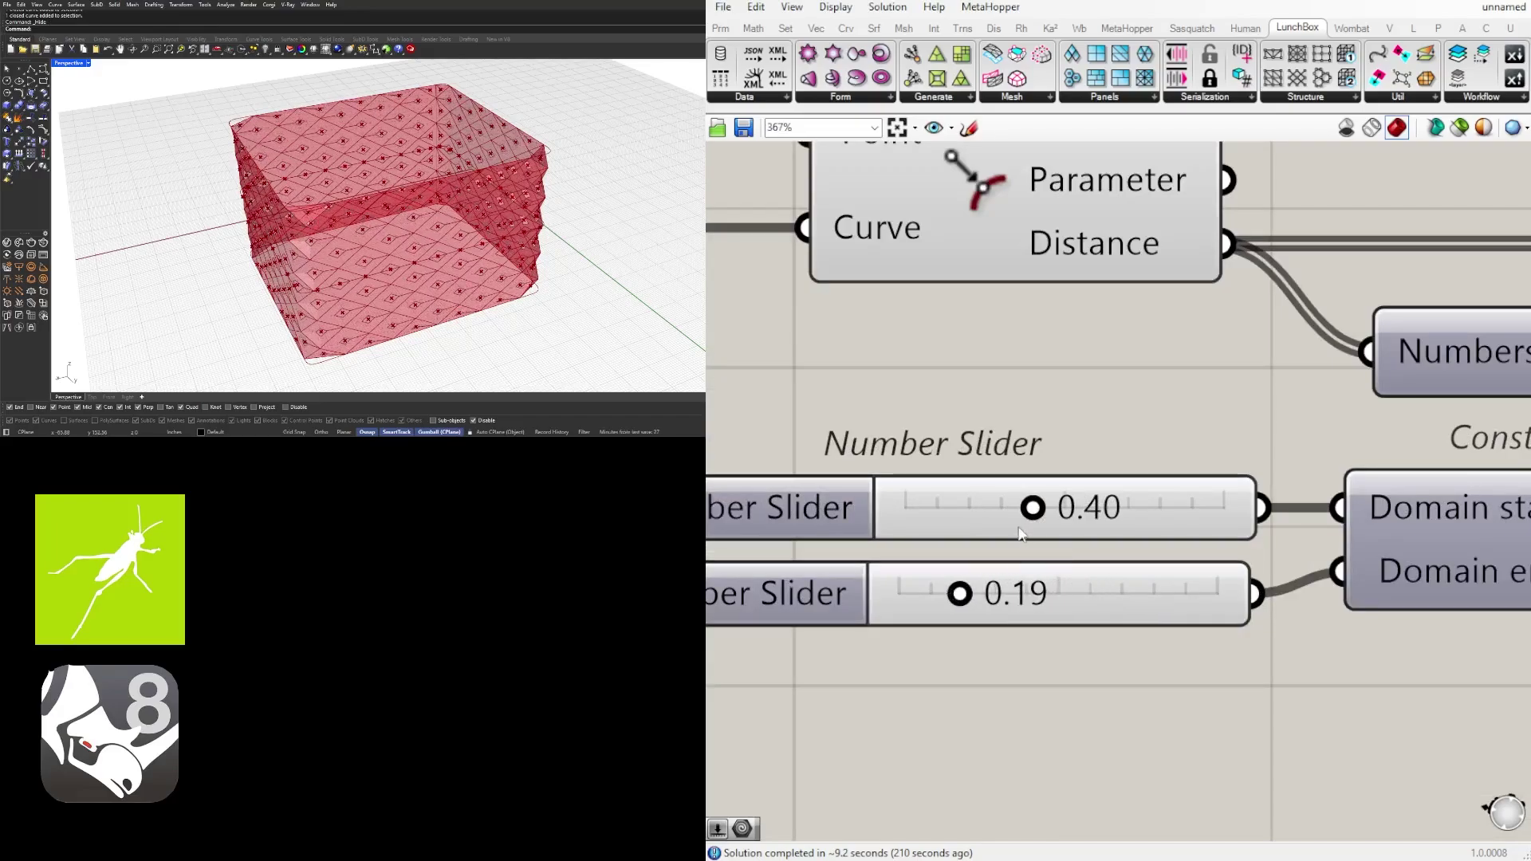
drag(1028, 518, 1160, 511)
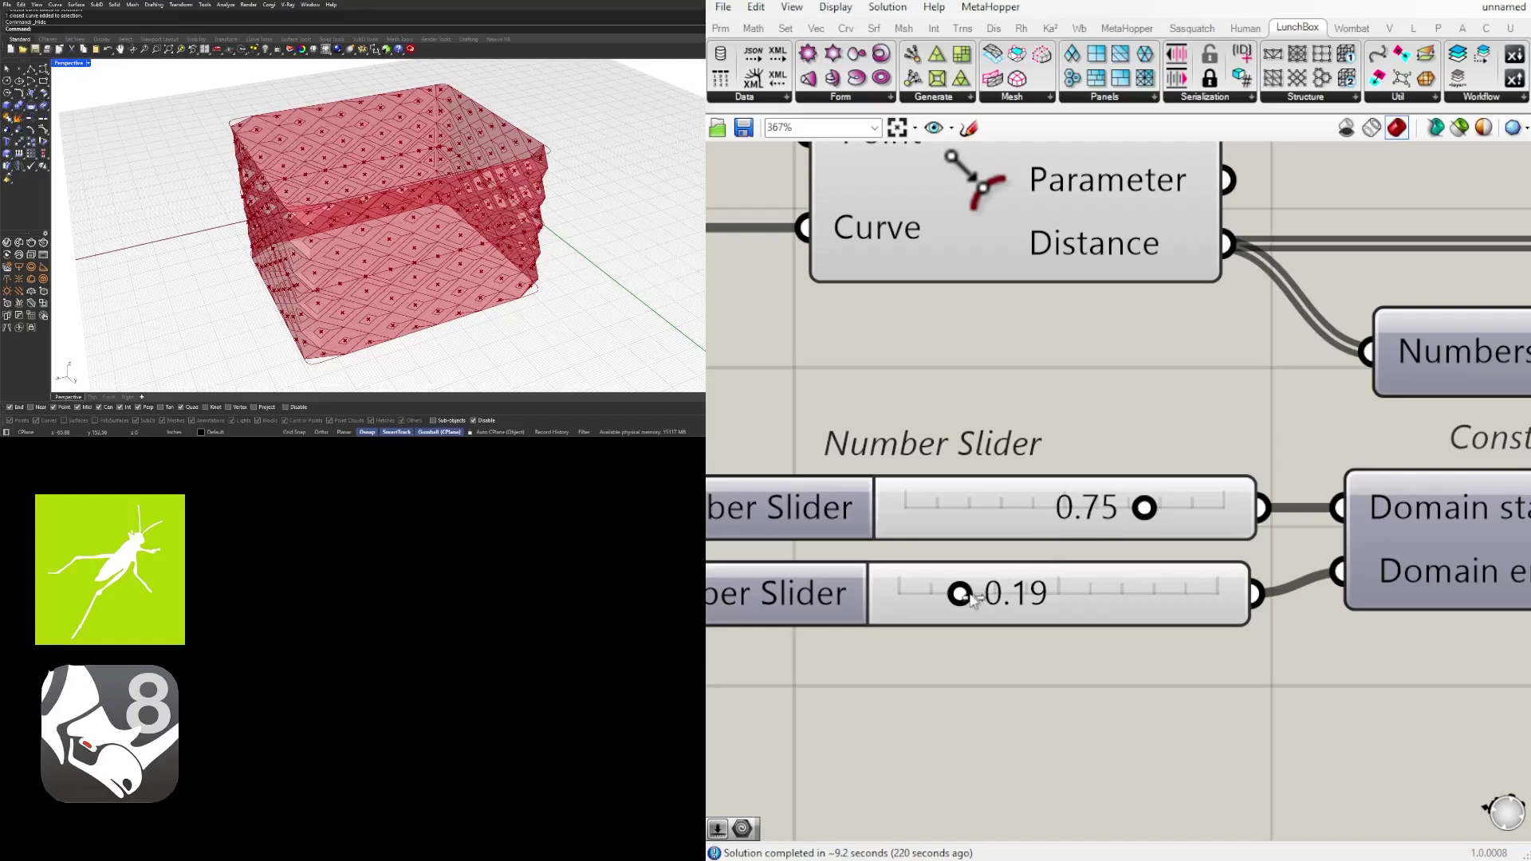
mouse_move(973, 600)
mouse_down()
mouse_move(898, 593)
mouse_move(962, 589)
mouse_up()
mouse_move(1144, 507)
mouse_down()
mouse_move(1188, 507)
mouse_move(1151, 508)
mouse_up()
Highlight the second Move component's curve and examine how the facade openings vary around it
scroll(1148, 515, down, 5)
scroll(1128, 538, down, 4)
right_drag(1048, 590, 1527, 564)
scroll(1022, 471, up, 3)
click(1000, 442)
right_drag(999, 442, 1353, 444)
mouse_move(331, 289)
right_down()
mouse_move(371, 239)
mouse_move(353, 296)
right_up()
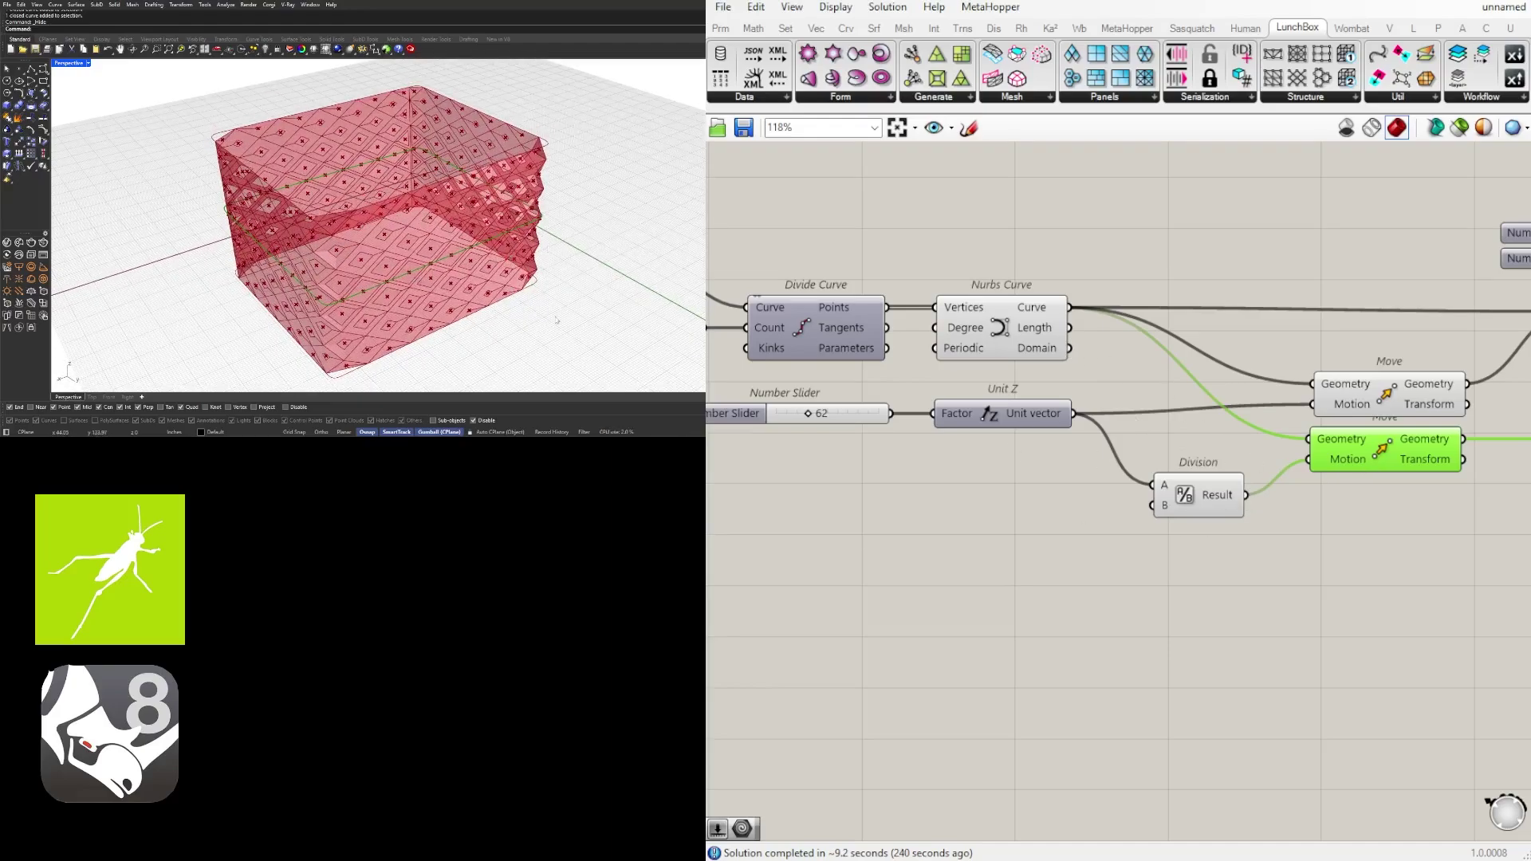
right_drag(1238, 401, 1086, 481)
scroll(1276, 558, down, 6)
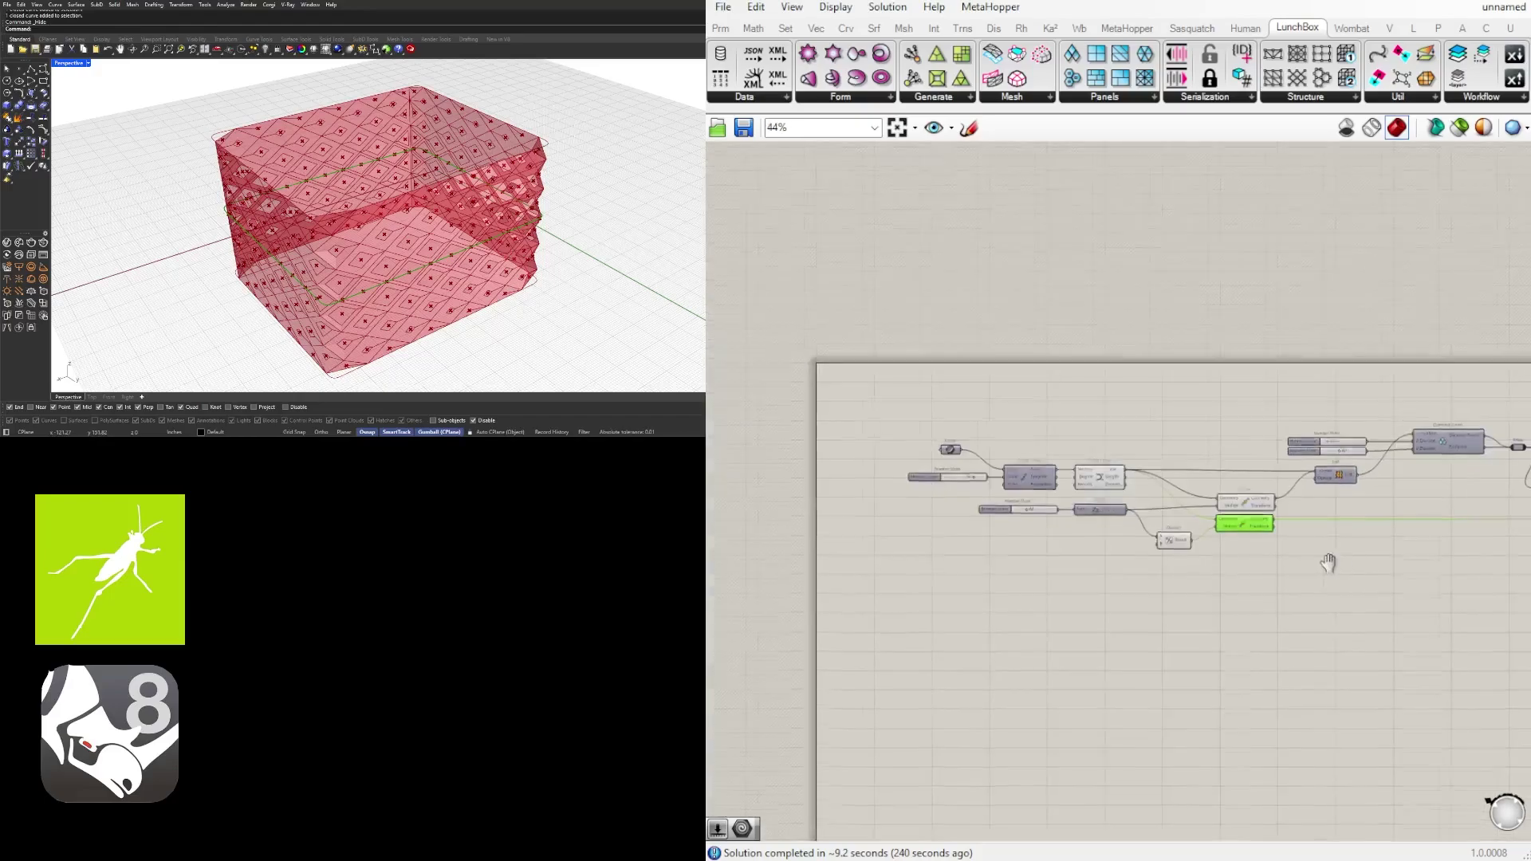
right_drag(1302, 567, 718, 554)
scroll(1251, 455, up, 4)
right_drag(1304, 427, 1168, 447)
drag(1167, 446, 1164, 447)
click(917, 314)
right_drag(488, 293, 377, 271)
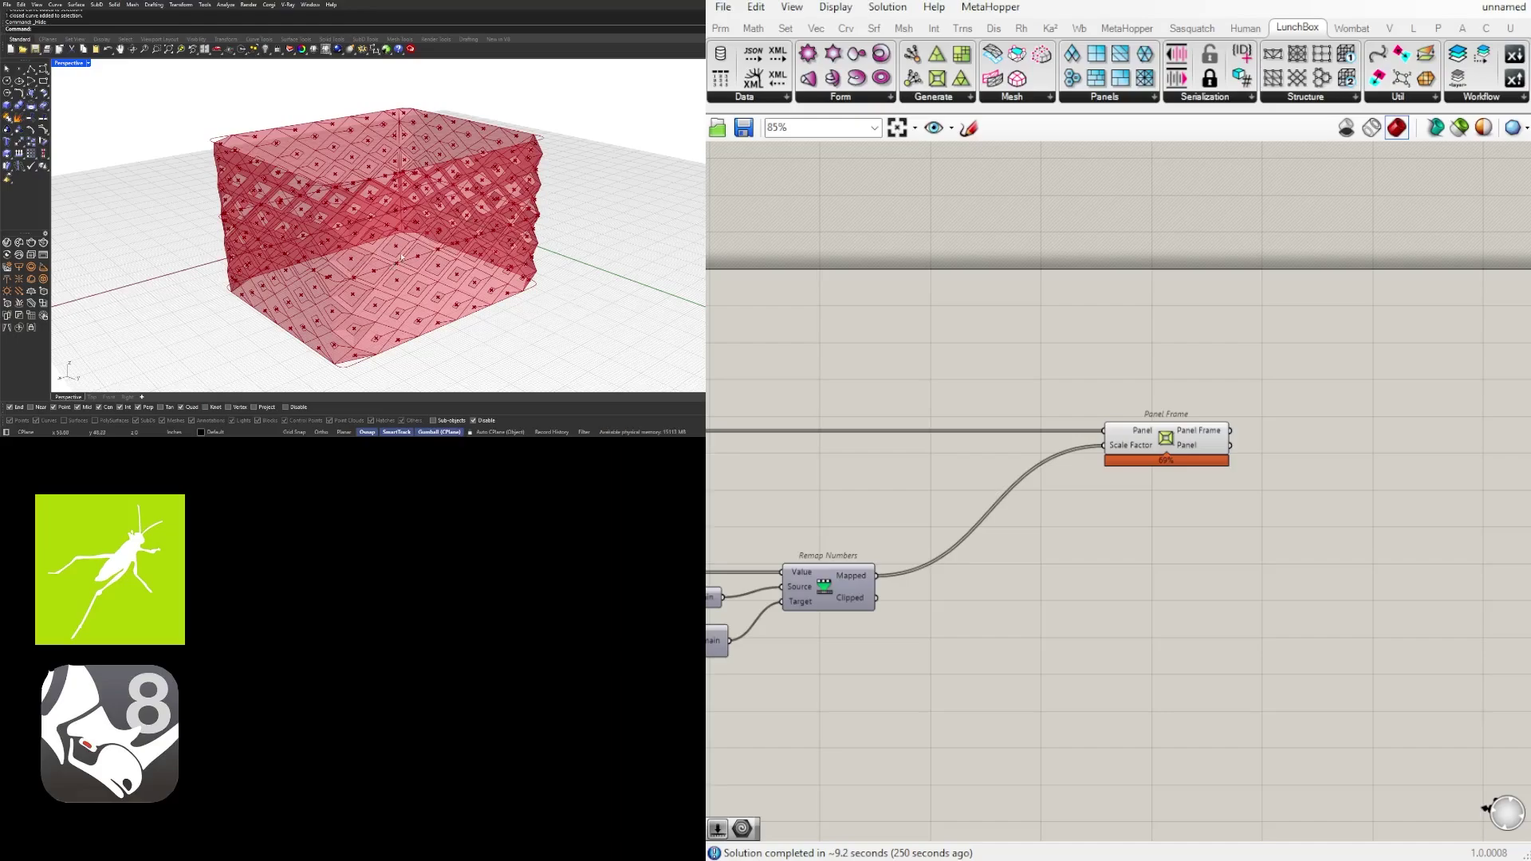
Move Panel Frame closer to Remap Numbers and turn off the preview of Area and Curve Closest Point
drag(1205, 436, 1055, 435)
click(1114, 474)
right_drag(1175, 478, 1359, 486)
scroll(901, 611, down, 1)
right_drag(901, 612, 1201, 583)
scroll(1063, 568, up, 2)
right_drag(1063, 568, 1177, 581)
drag(1177, 580, 906, 462)
middle_click(940, 460)
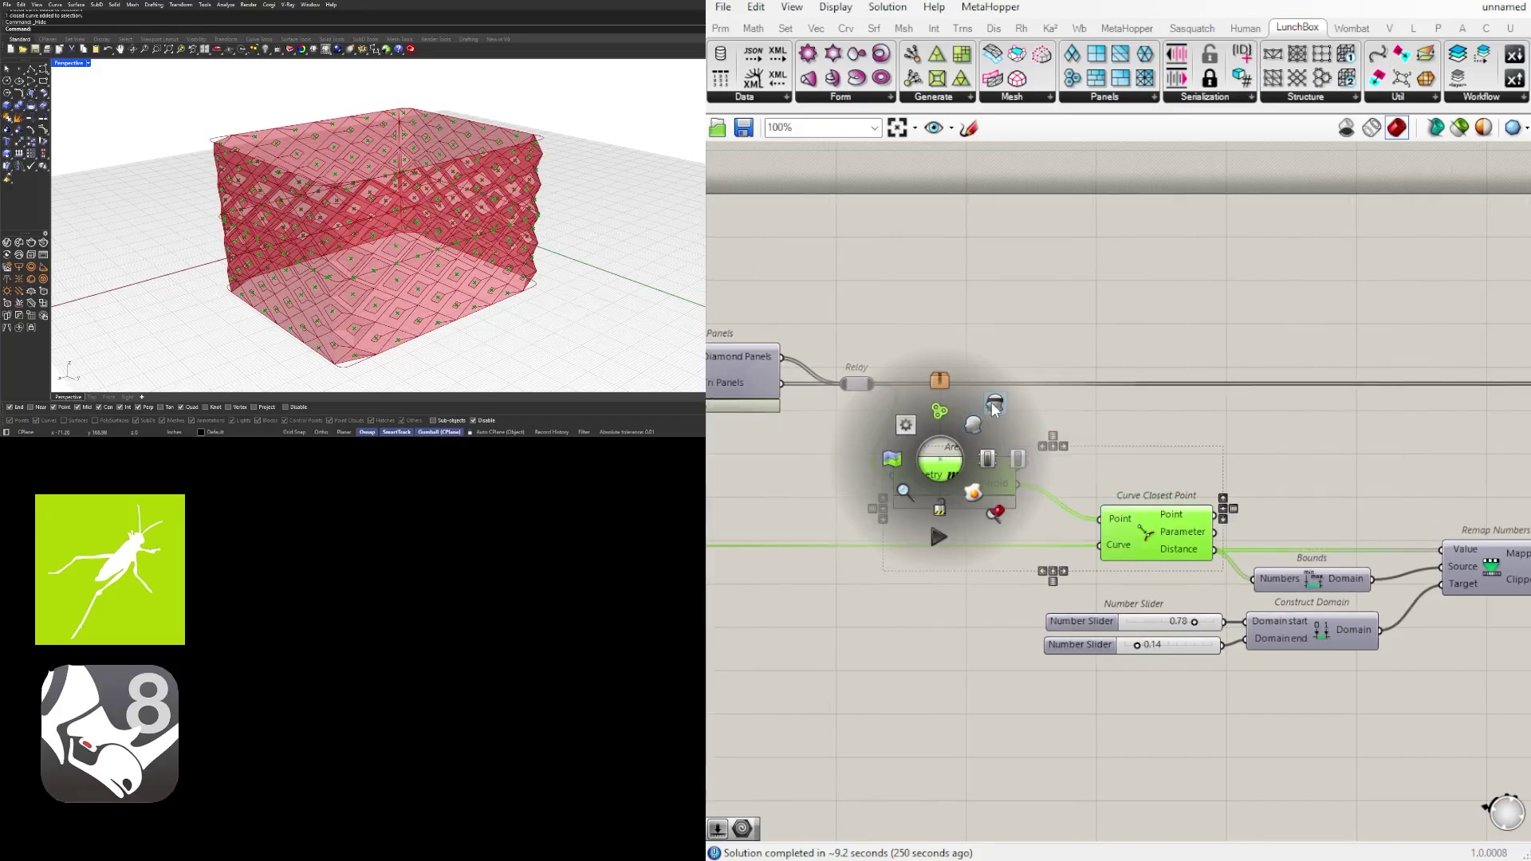
click(991, 405)
click(992, 402)
scroll(1152, 527, down, 2)
scroll(936, 543, up, 3)
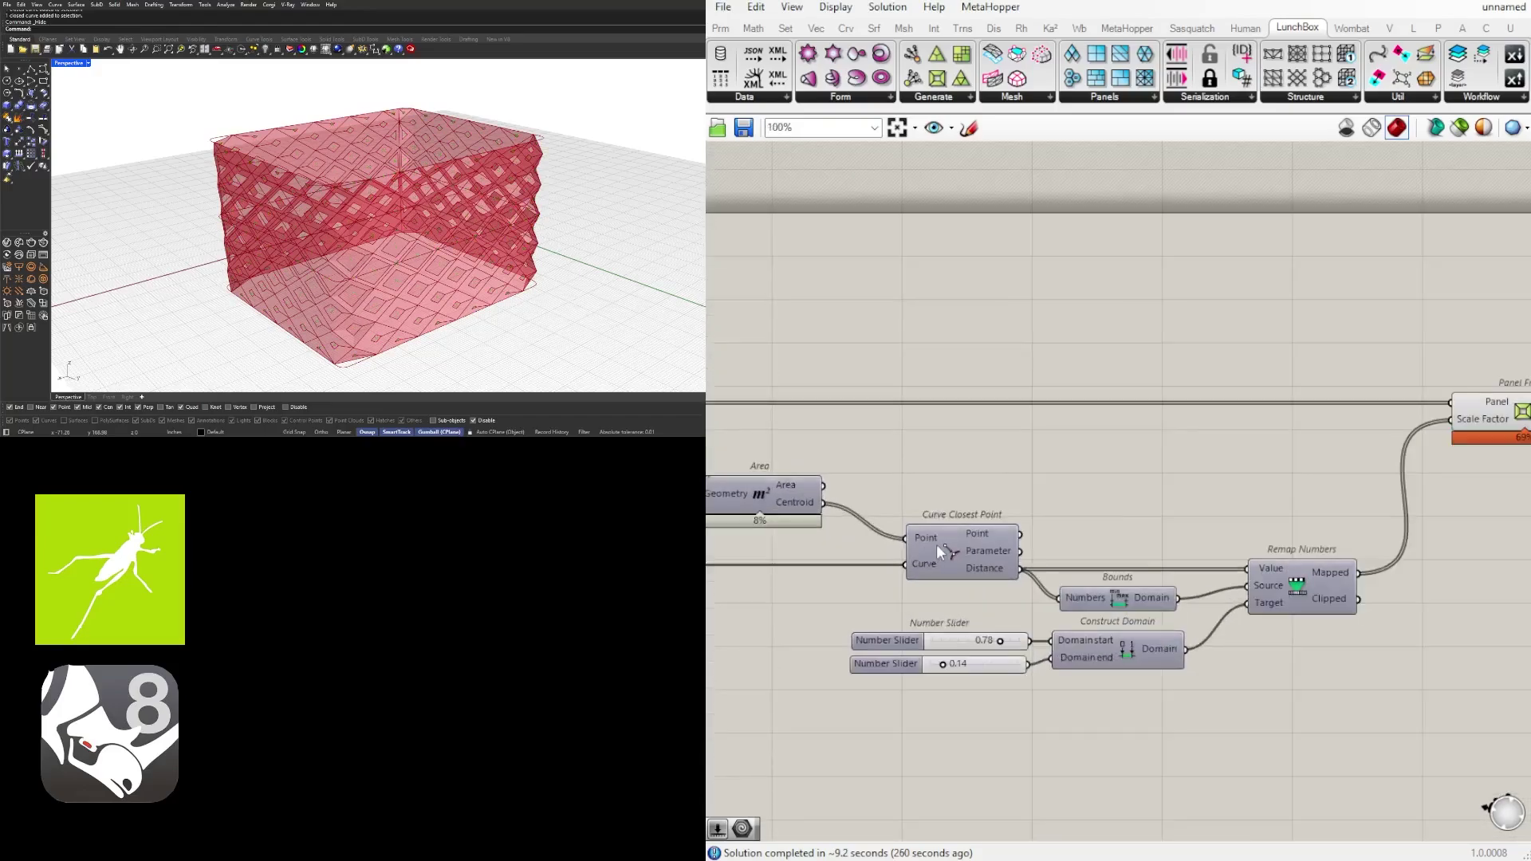
Highlight Panel Frame to check its geometry and place a Custom Preview component beyond it
click(936, 544)
right_drag(1314, 477, 827, 517)
click(1051, 445)
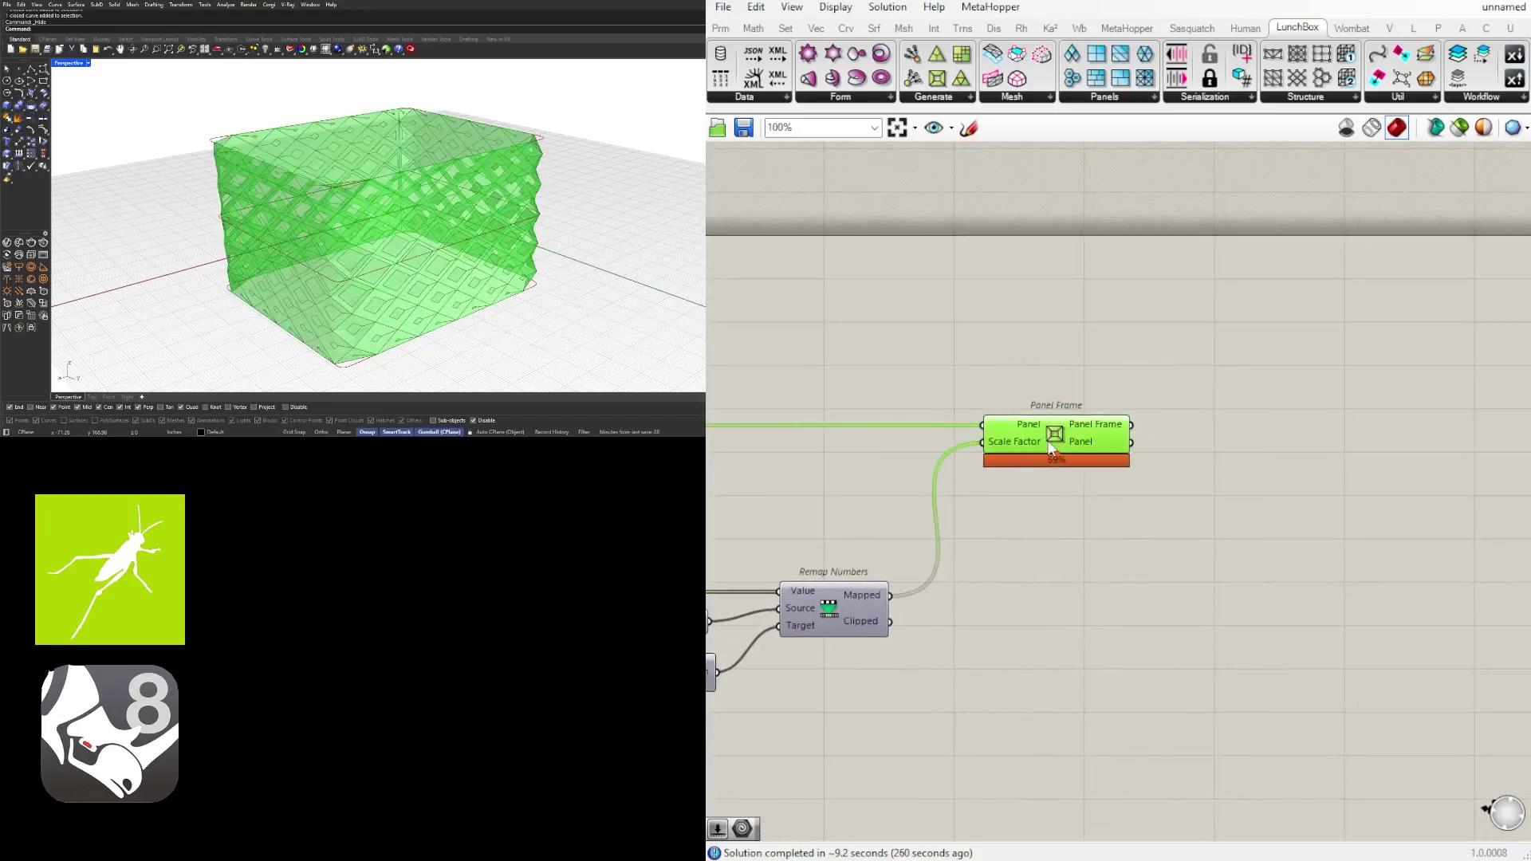
right_drag(1295, 443, 1060, 459)
double_click(1060, 456)
text(cust)
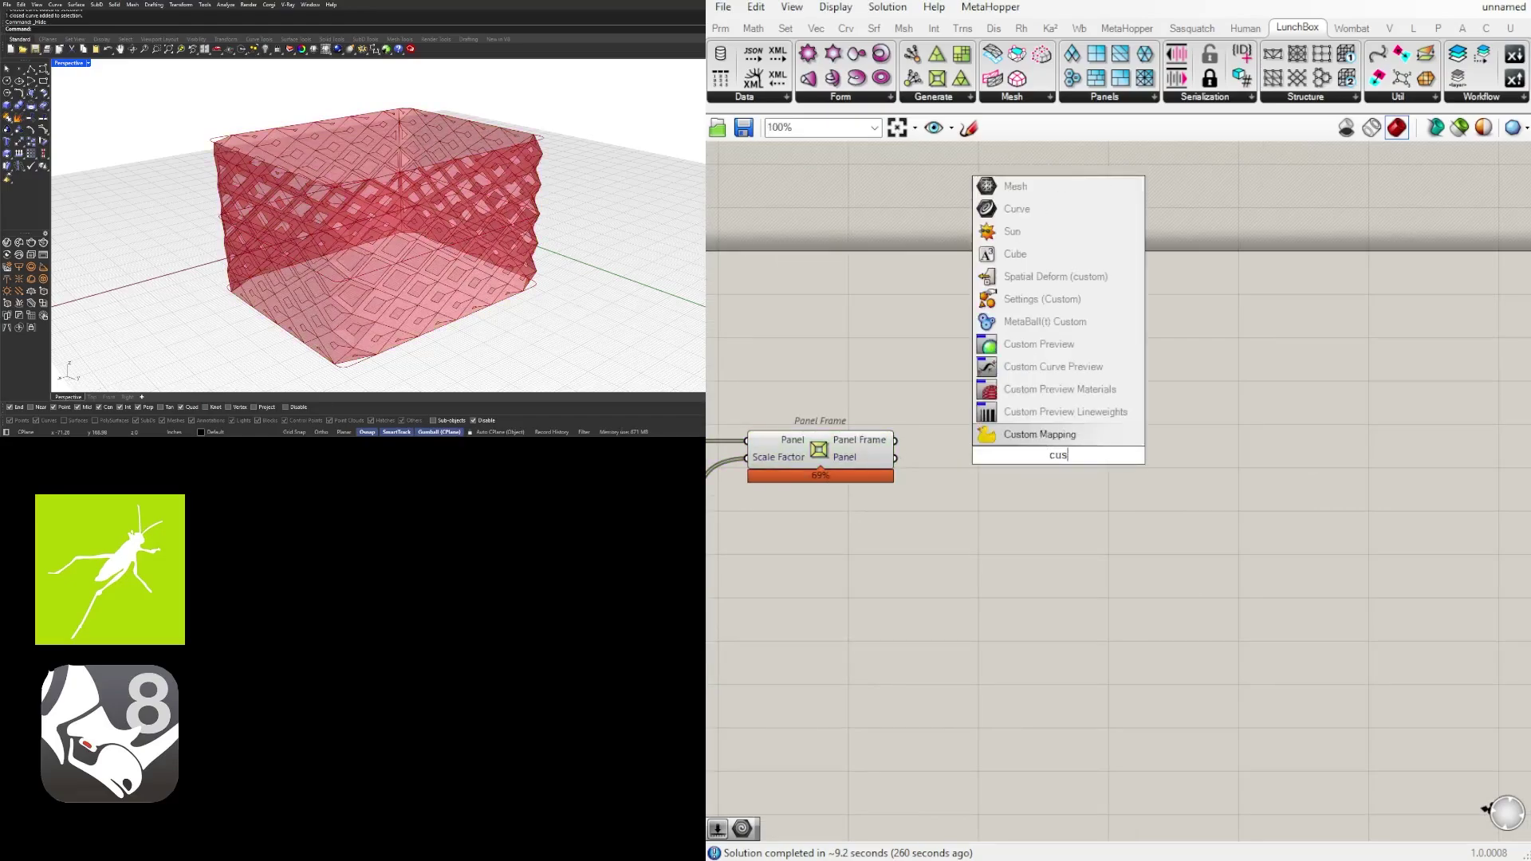
click(1038, 352)
right_drag(1060, 383, 871, 401)
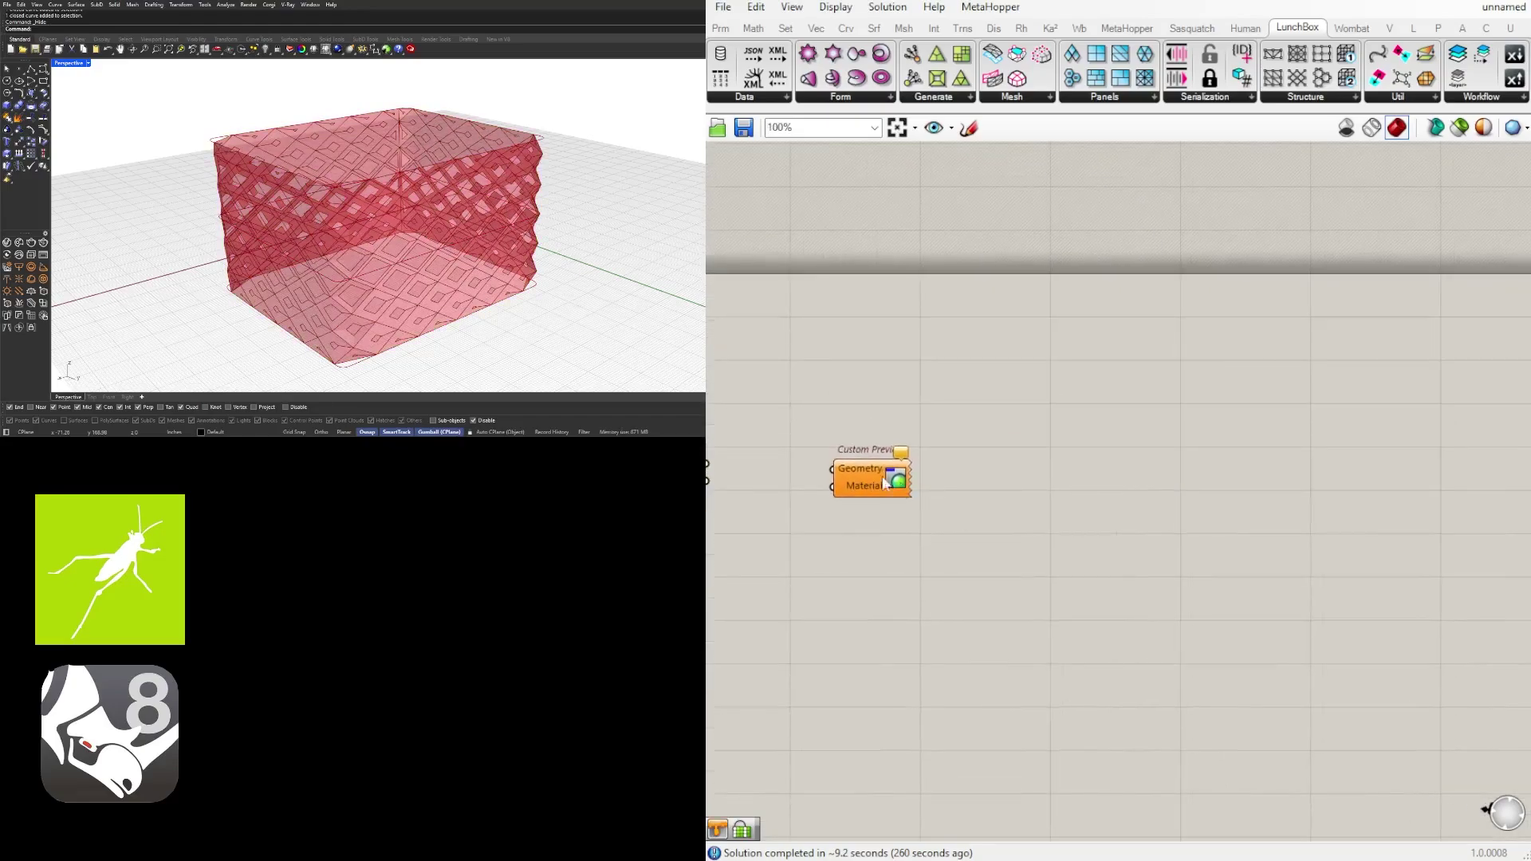
drag(857, 480, 1035, 480)
right_drag(1069, 516, 1302, 500)
Add a Colour Swatch connected to Custom Preview's Material and connect the Panel Frame output to its Geometry
double_click(1190, 492)
text(swa)
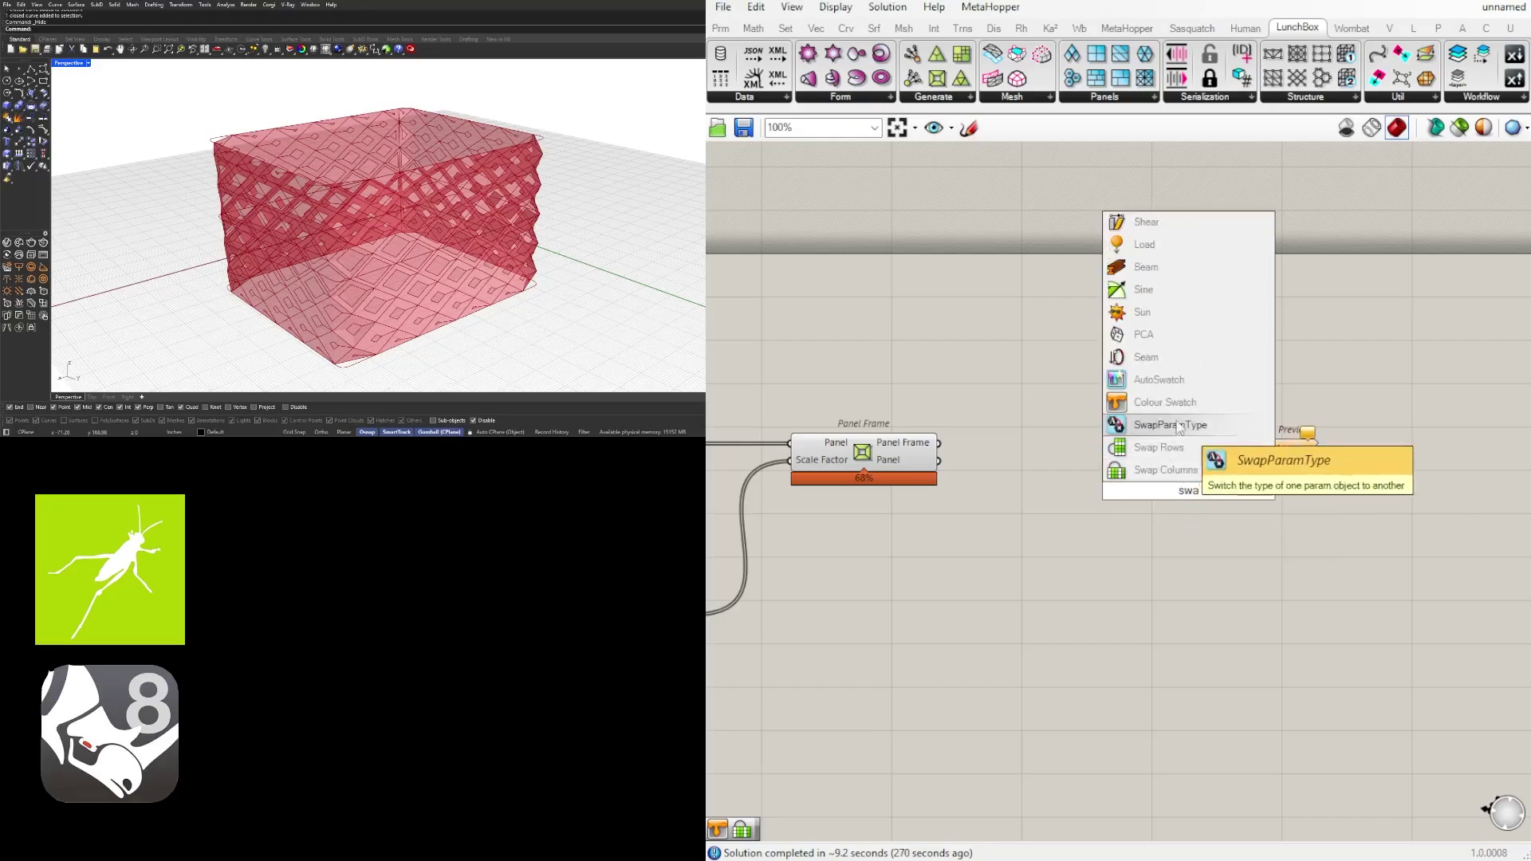
click(1177, 403)
scroll(1223, 451, up, 2)
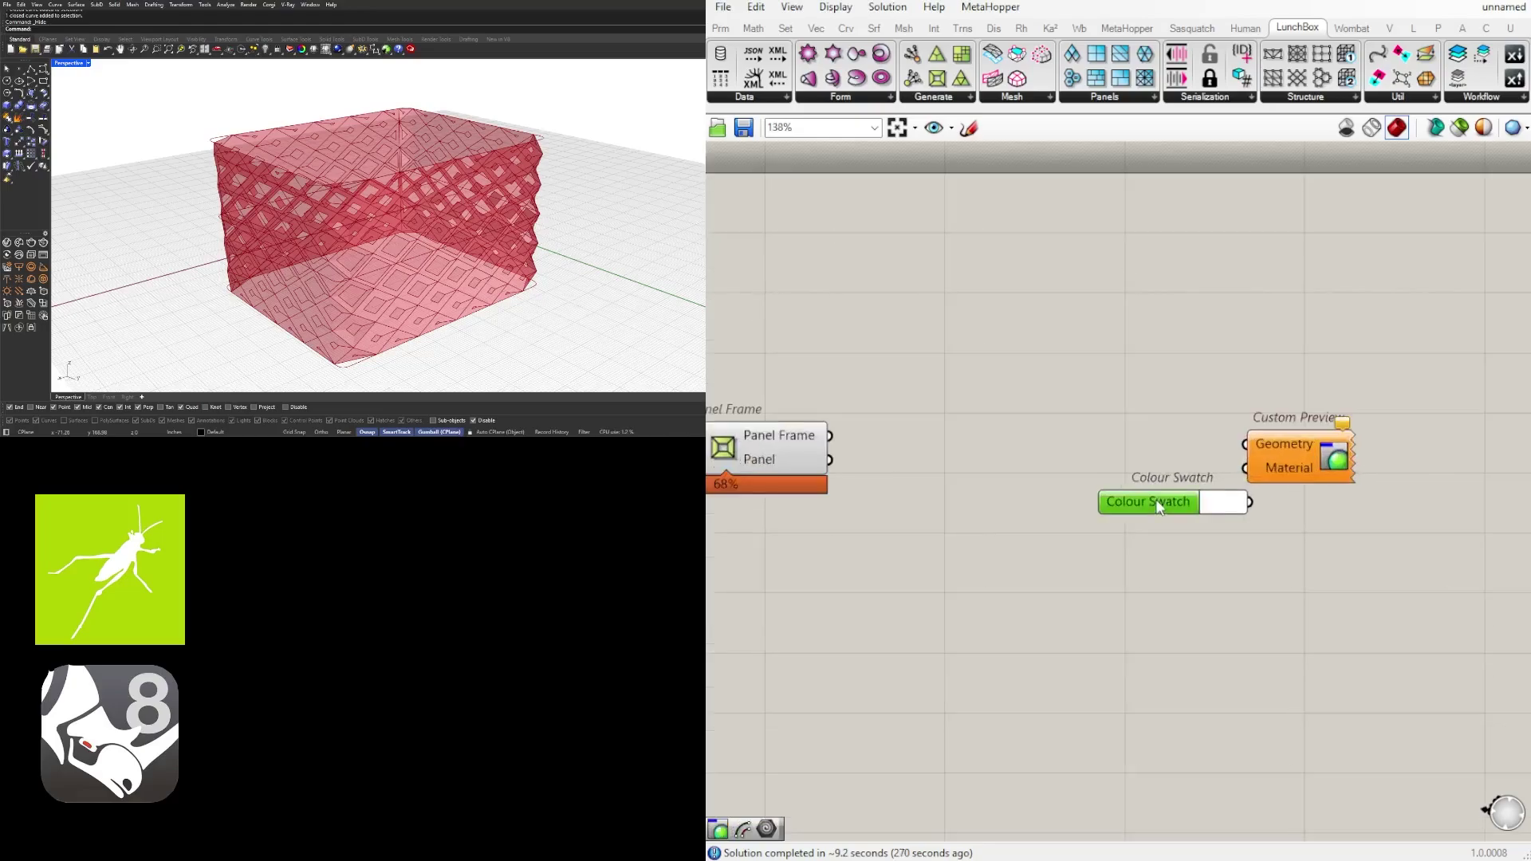
drag(1234, 476, 1244, 469)
right_drag(831, 456, 905, 459)
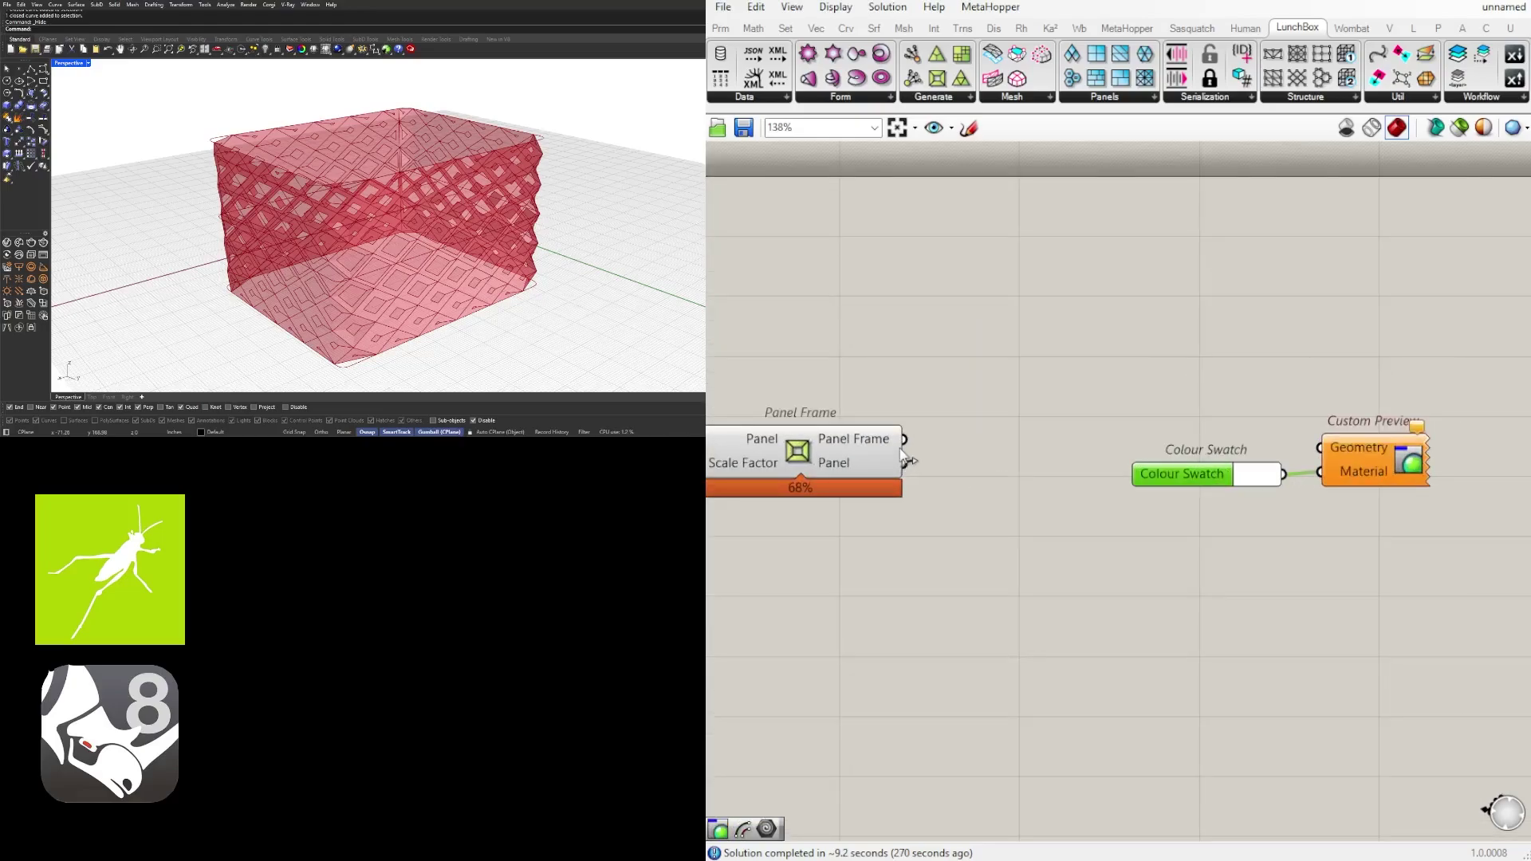
drag(1160, 440, 1319, 448)
Set the Colour Swatch to a dark grey with hue 0, saturation 0 and value 25
scroll(1235, 459, up, 3)
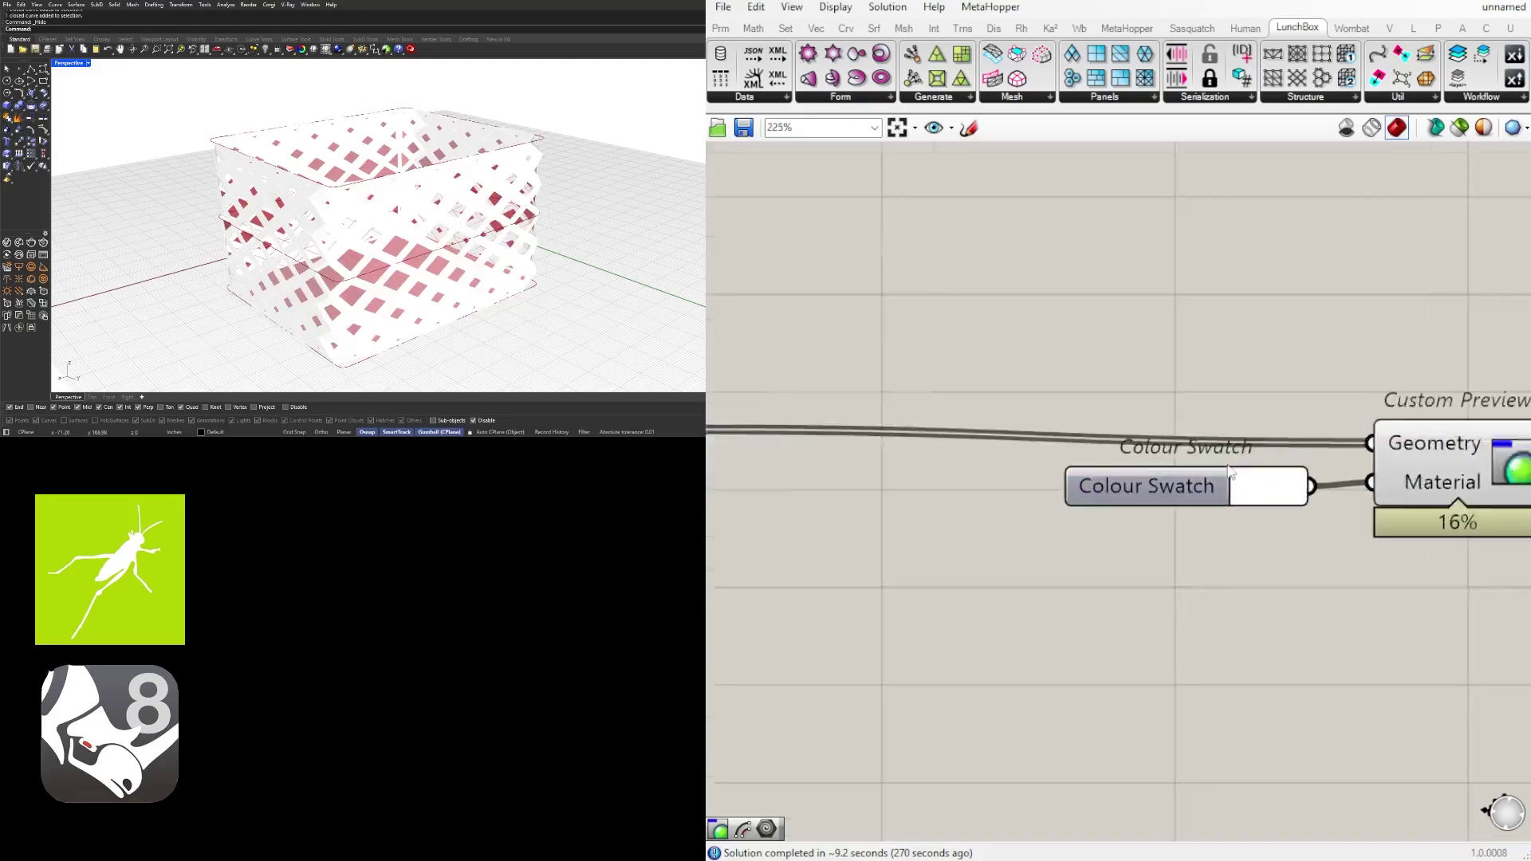
click(1255, 475)
drag(1377, 574, 1429, 614)
double_click(1335, 695)
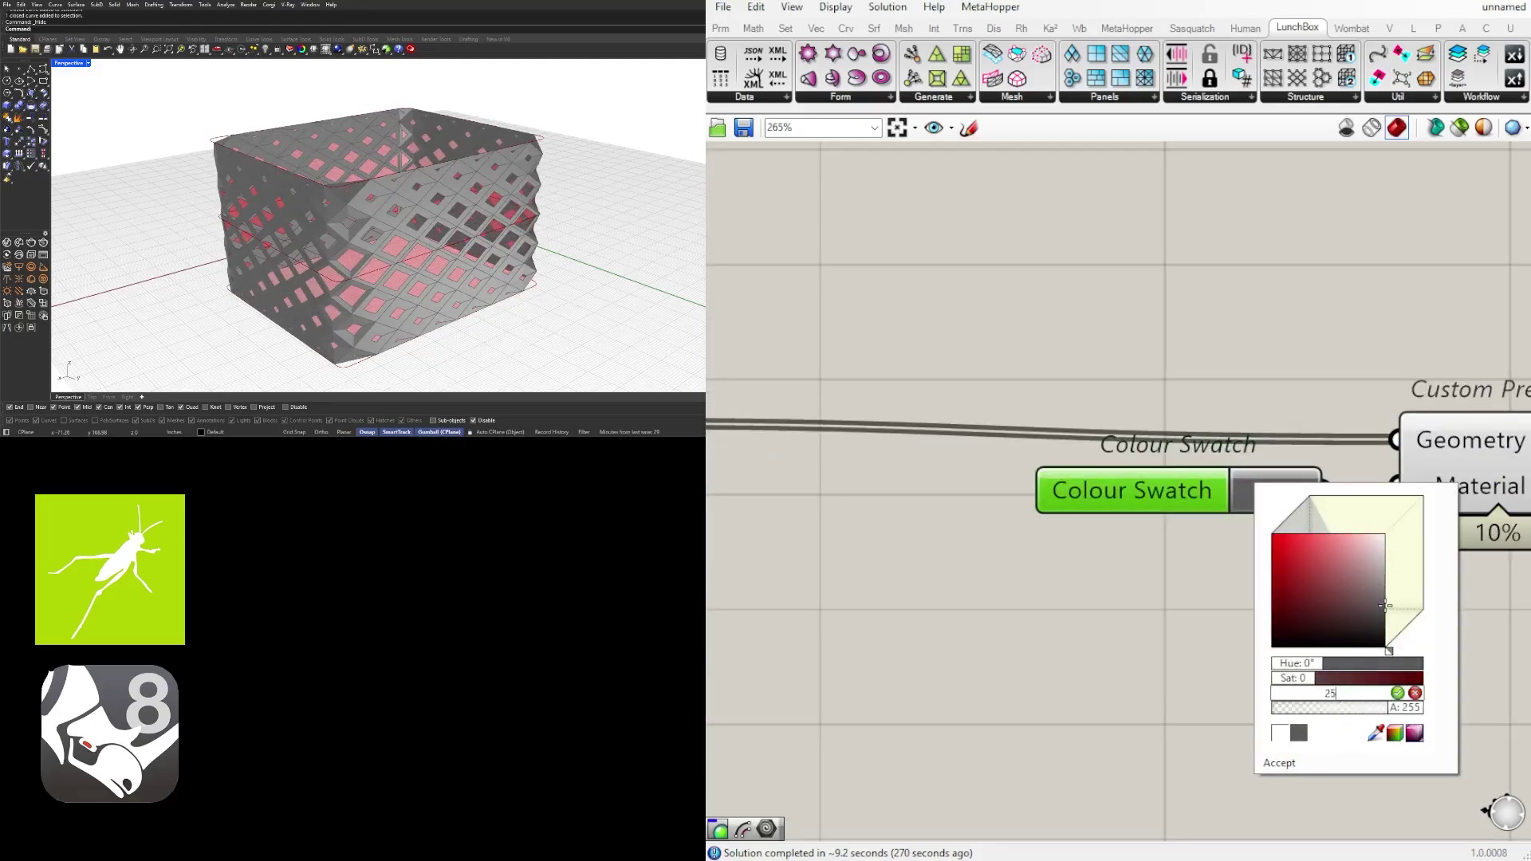
text(25)
key(Return)
Duplicate the Custom Preview and Colour Swatch below the originals and connect Panel Frame's Panel output to the copy's Geometry
scroll(1196, 380, down, 4)
drag(1419, 558, 1001, 398)
drag(1205, 429, 1226, 420)
drag(1337, 502, 1069, 372)
alt+drag(1232, 415, 1234, 516)
click(1119, 518)
drag(814, 430, 1200, 479)
Set the duplicate swatch to a semi-transparent mint green with hue 164, saturation 50 and value 100
scroll(1082, 516, up, 3)
click(1170, 485)
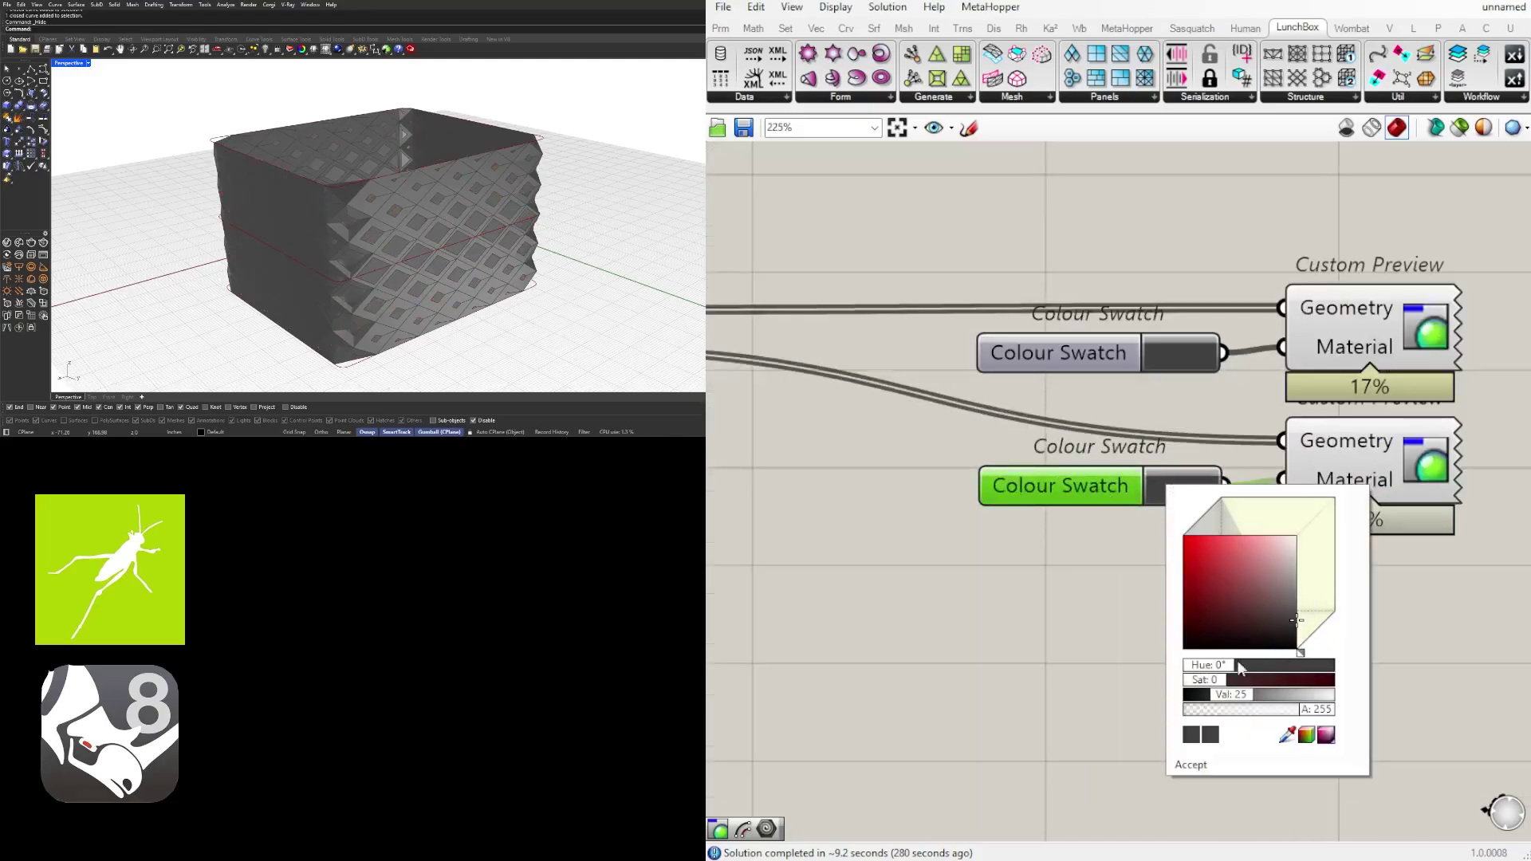
drag(1240, 669, 1272, 668)
click(1265, 504)
drag(1264, 497, 1258, 471)
double_click(1299, 709)
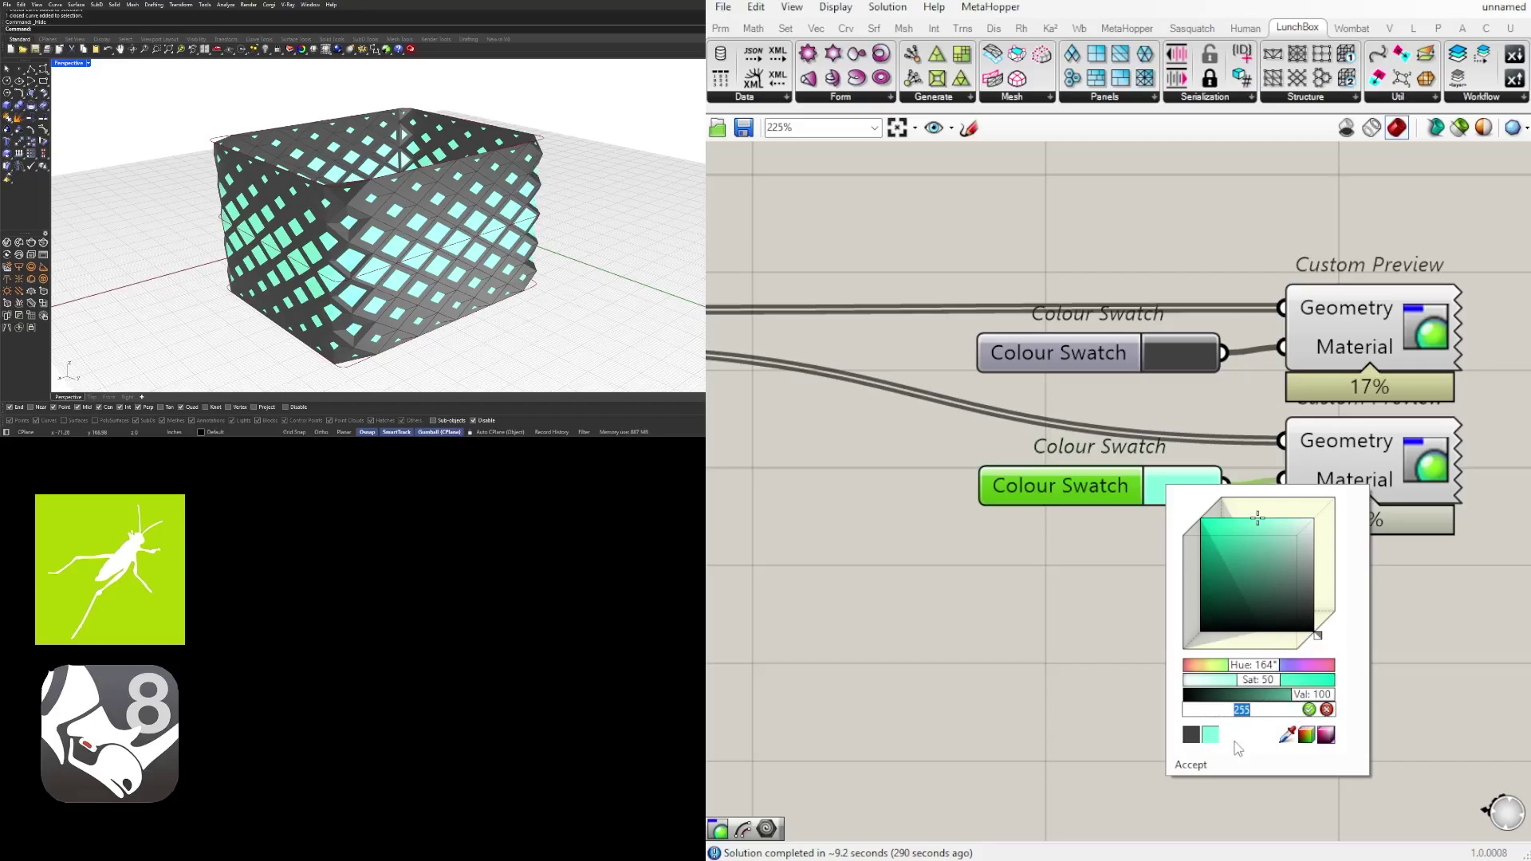
key(Return)
Shift the duplicate Custom Preview and its Colour Swatch slightly further below the original pair
scroll(1197, 561, down, 5)
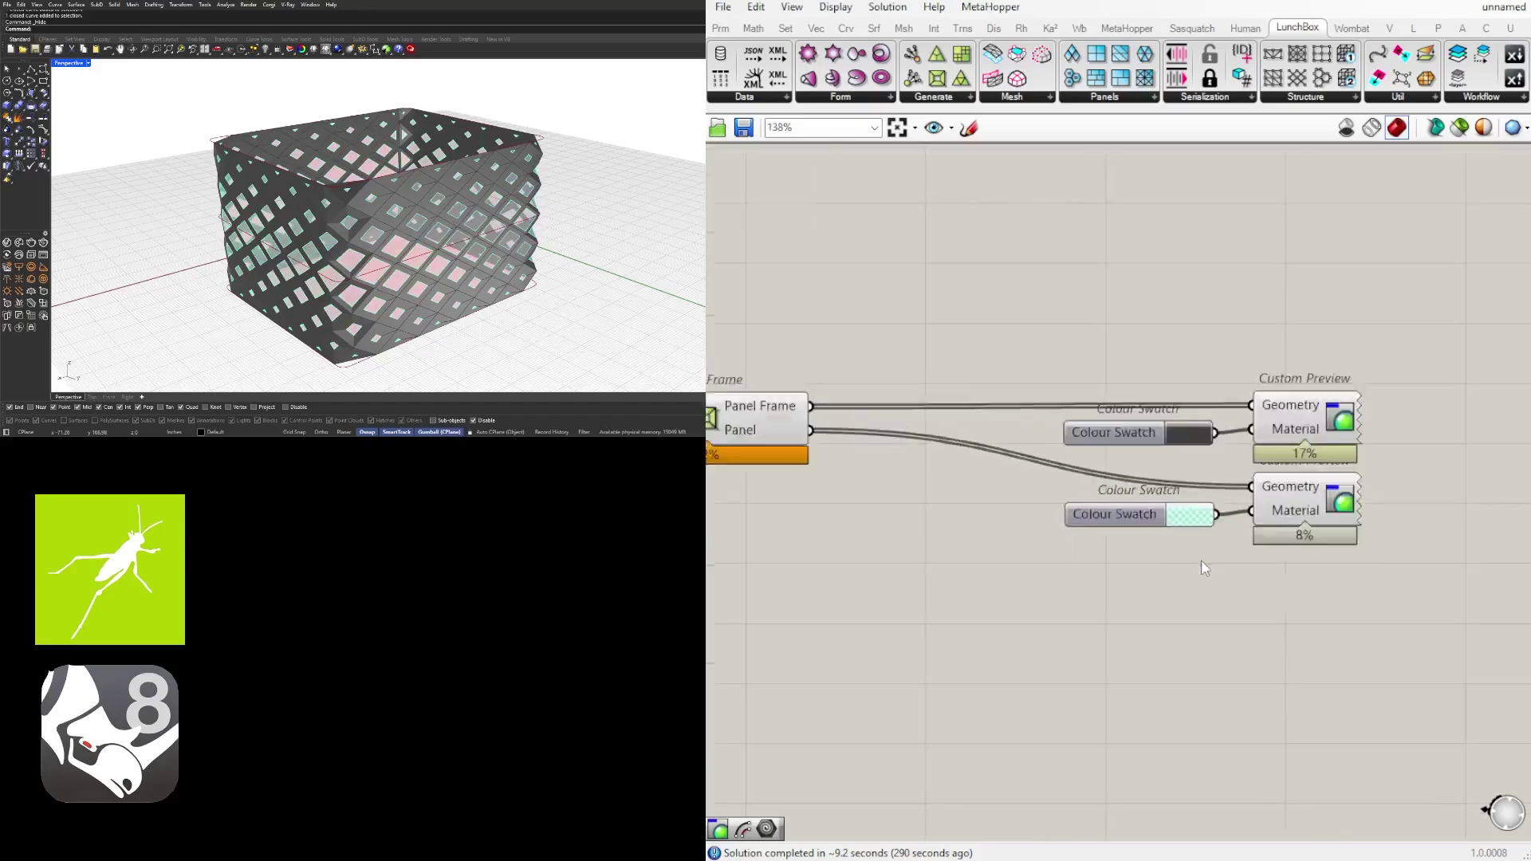
drag(1333, 595, 1172, 515)
drag(1272, 523, 1272, 535)
click(1365, 580)
Review the coloured facade from a lower angle and trace the definition back to the input Curve
right_drag(1007, 588, 1364, 523)
right_drag(1019, 527, 1220, 510)
mouse_move(898, 512)
right_down()
mouse_move(1144, 465)
mouse_move(1255, 484)
right_up()
mouse_move(458, 268)
right_down()
mouse_move(439, 235)
mouse_move(484, 223)
mouse_move(378, 227)
mouse_move(500, 216)
mouse_move(463, 222)
right_up()
scroll(484, 223, down, 2)
scroll(378, 227, up, 4)
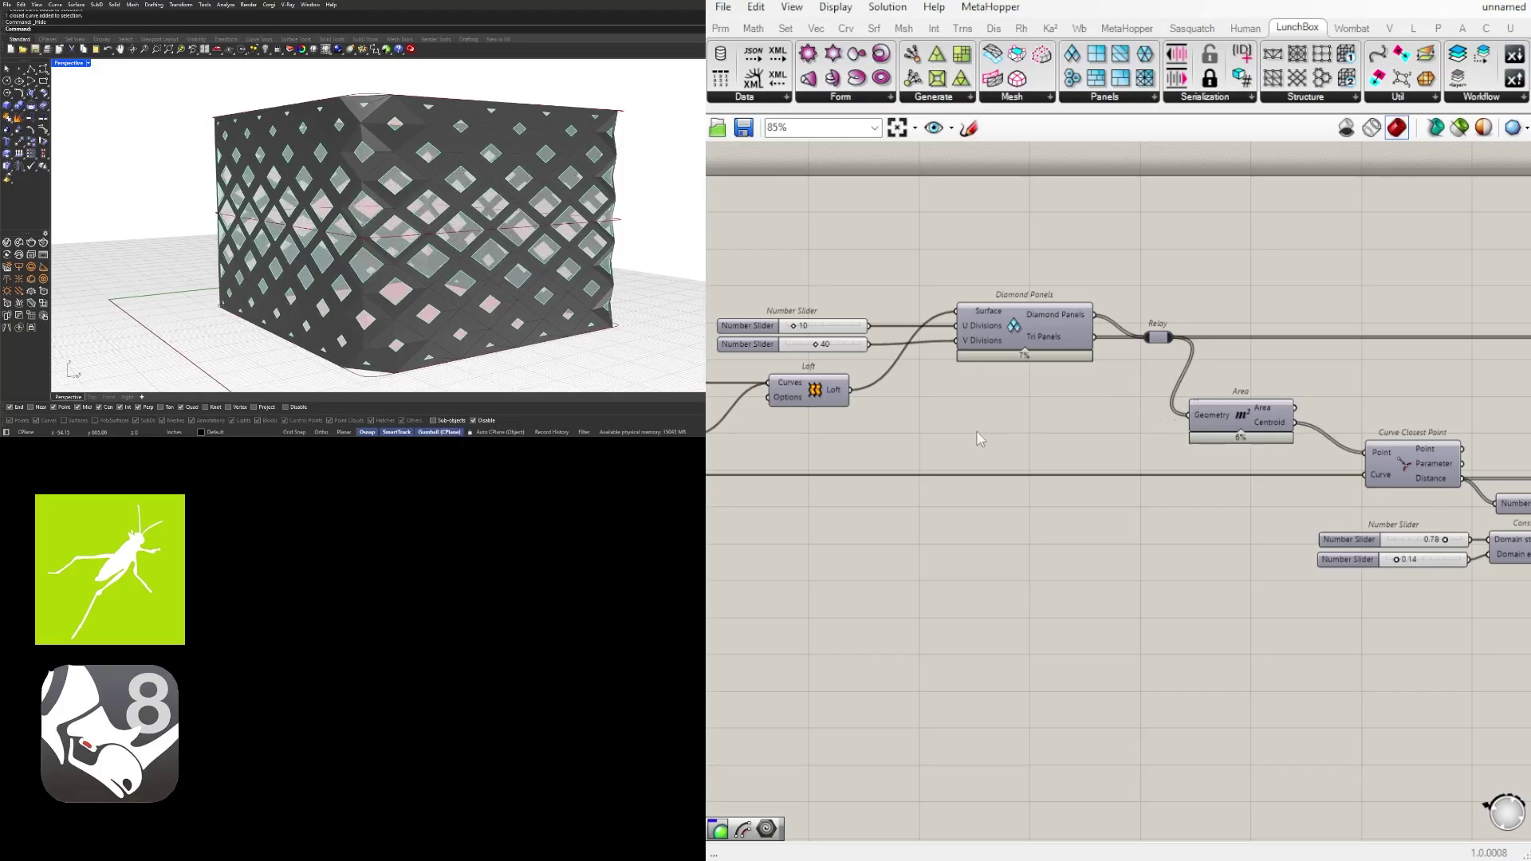
scroll(921, 498, down, 3)
right_drag(857, 550, 1373, 568)
scroll(1155, 492, up, 2)
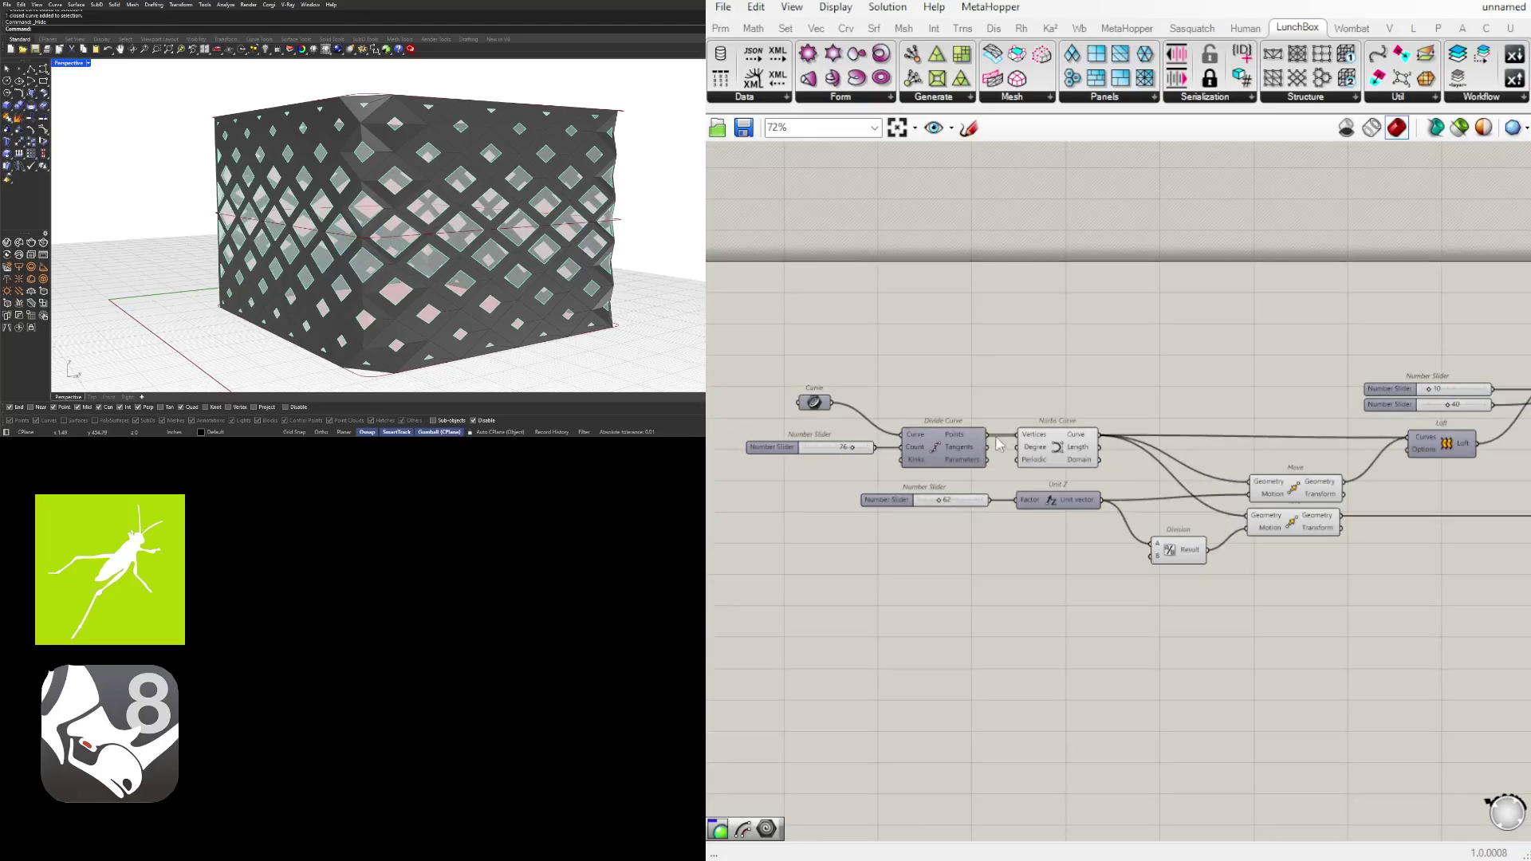
Set the Domain start slider to 0.85 and raise the Domain end slider slightly
right_drag(1404, 513, 1184, 480)
scroll(1186, 484, down, 2)
scroll(1205, 501, up, 8)
drag(1280, 545, 1313, 536)
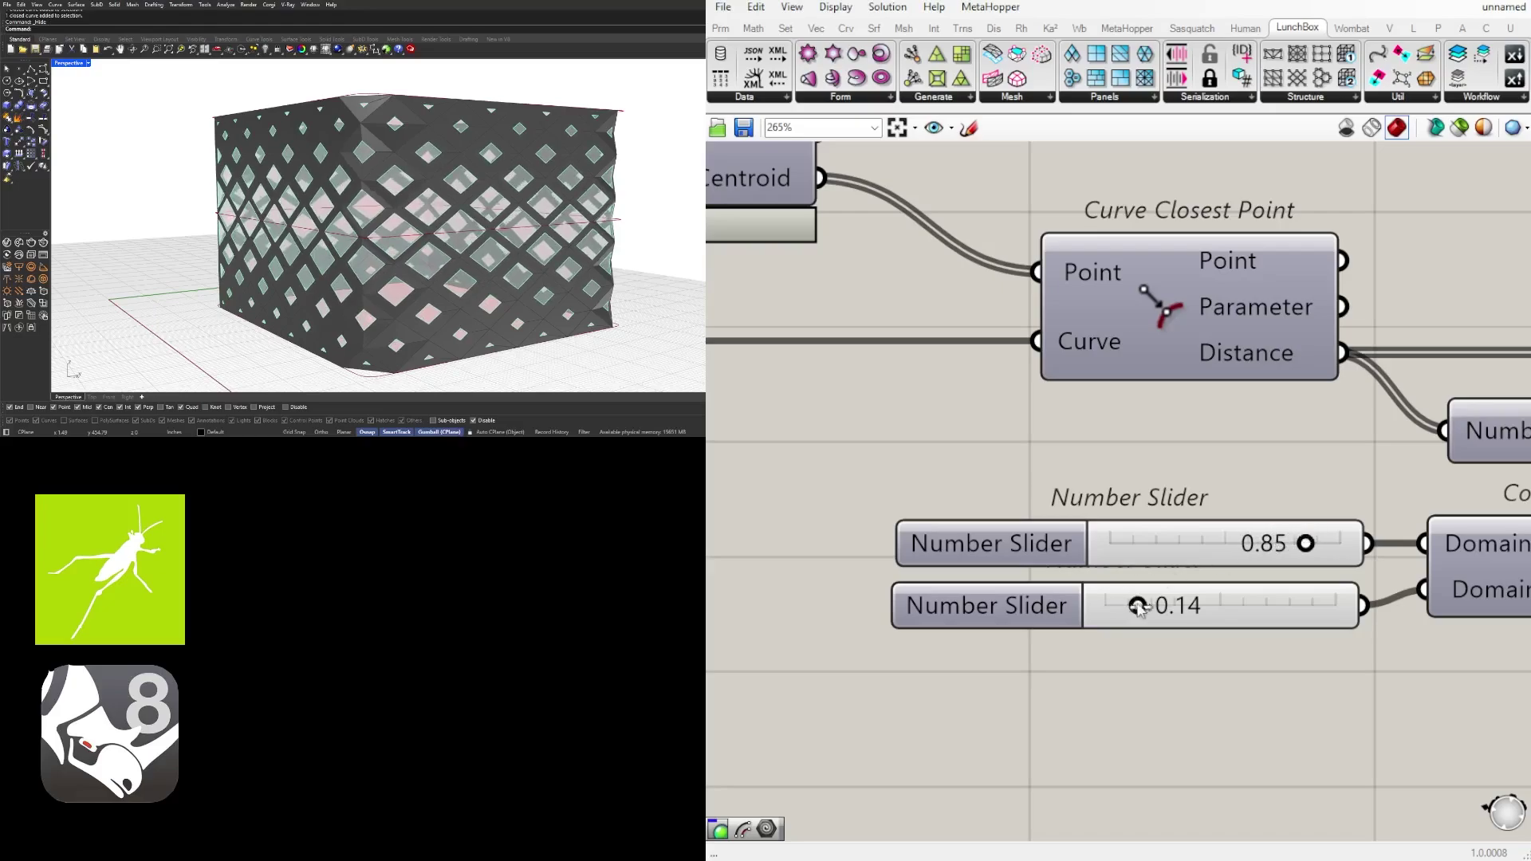
mouse_move(1140, 609)
mouse_down()
mouse_move(1172, 608)
mouse_move(1145, 607)
mouse_up()
Highlight the second Move component and delete the Division component that feeds its Motion input
scroll(925, 434, down, 5)
right_drag(945, 474, 1499, 526)
right_drag(738, 498, 1479, 507)
scroll(1202, 435, up, 1)
click(1202, 424)
scroll(1079, 576, down, 2)
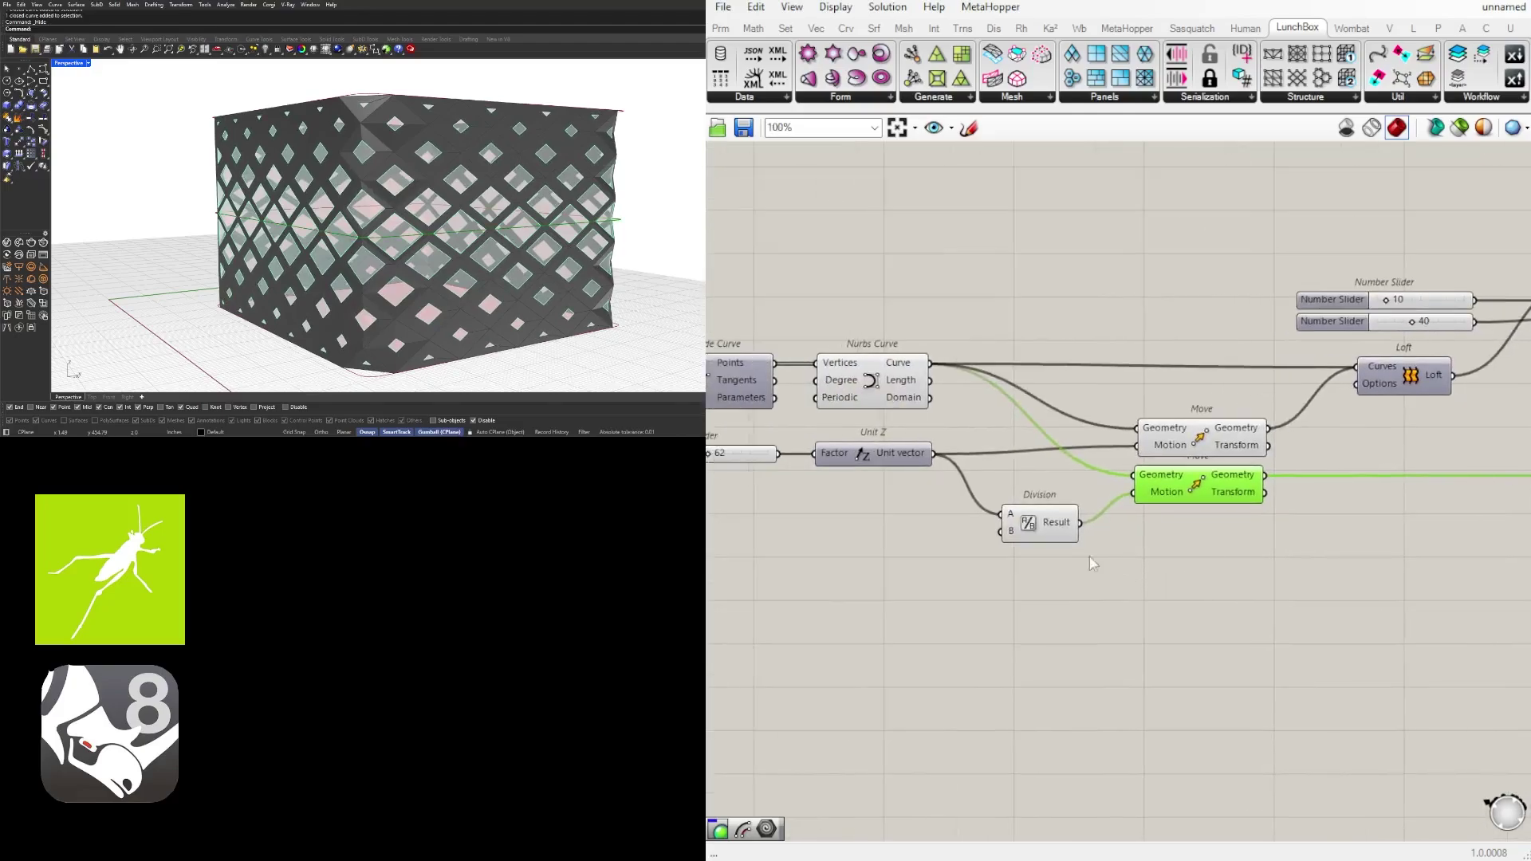
click(847, 585)
right_drag(847, 585, 1029, 577)
click(1233, 518)
key(Delete)
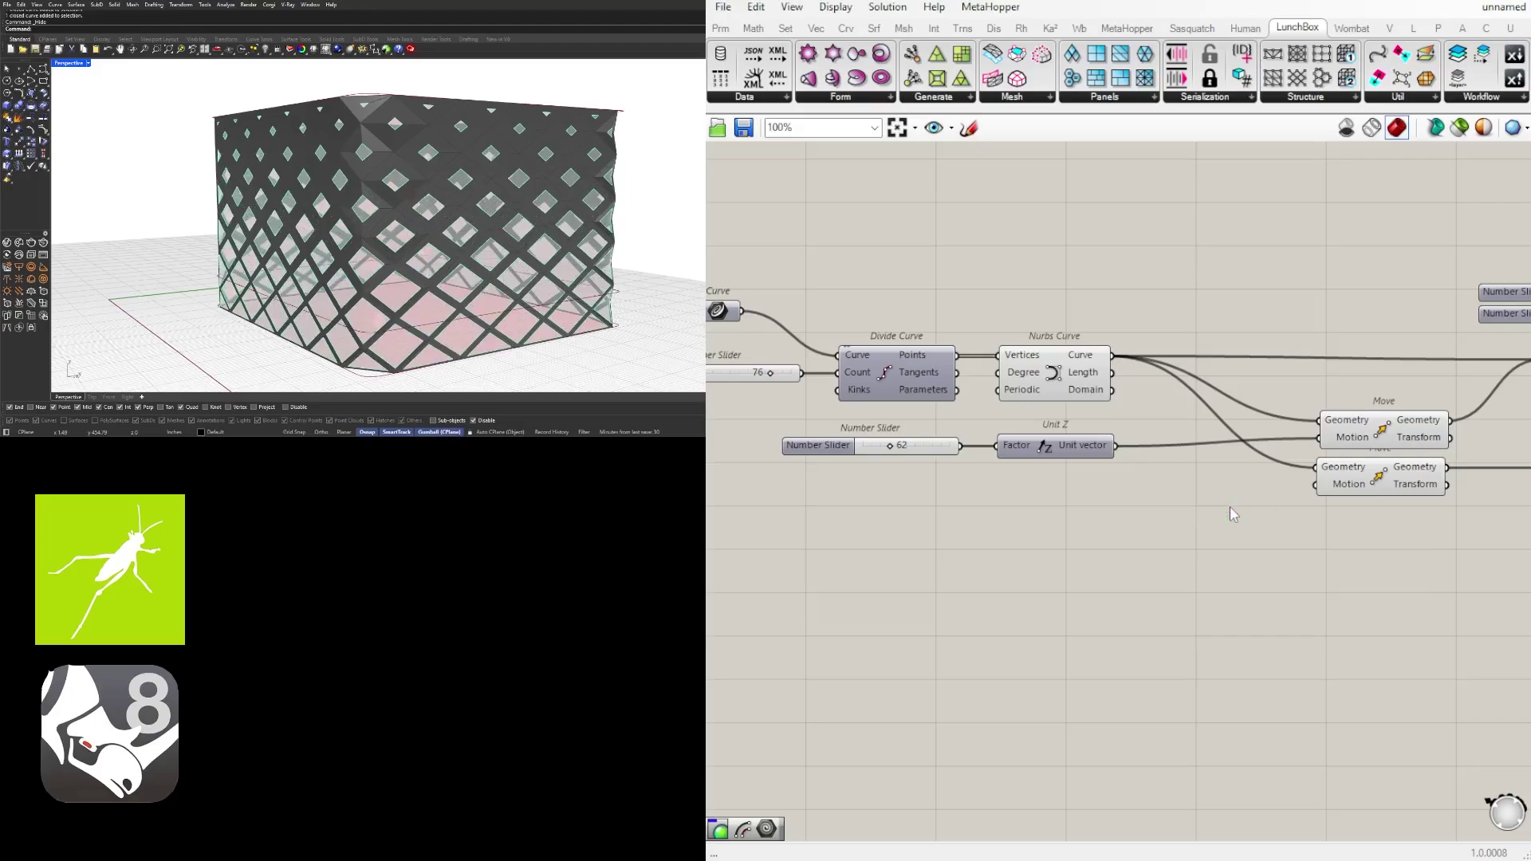
Copy the Unit Z component with its Number Slider and connect the copy to the second Move's Motion input
drag(1124, 547, 877, 441)
key(ctrl+c)
key(ctrl+v)
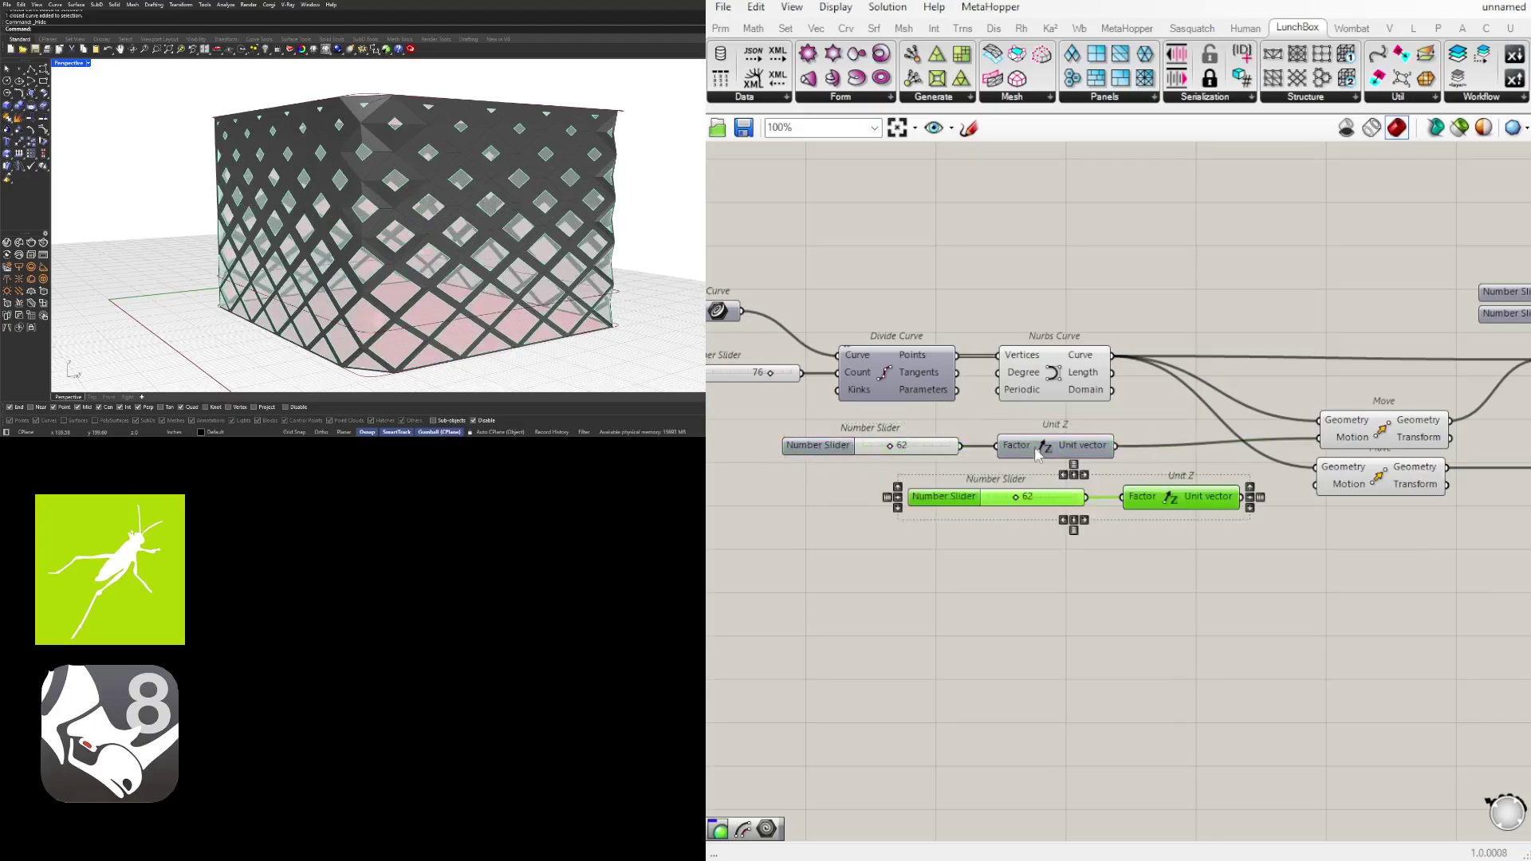
drag(1310, 490, 1312, 490)
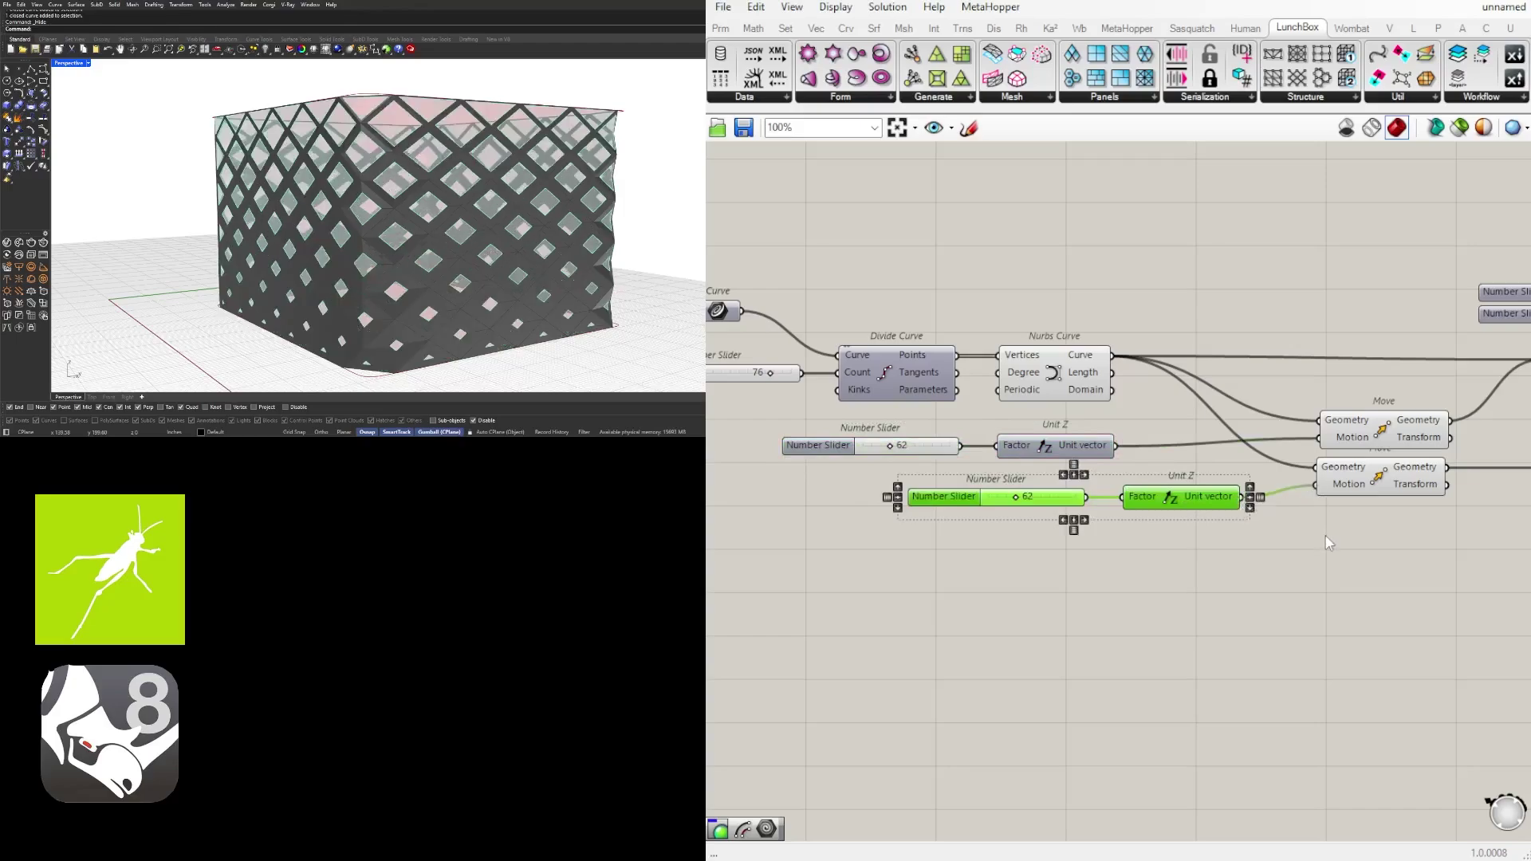
Set the copied Unit Z component's Number Slider to 13
click(1289, 543)
scroll(1070, 494, up, 8)
right_drag(894, 508, 1248, 518)
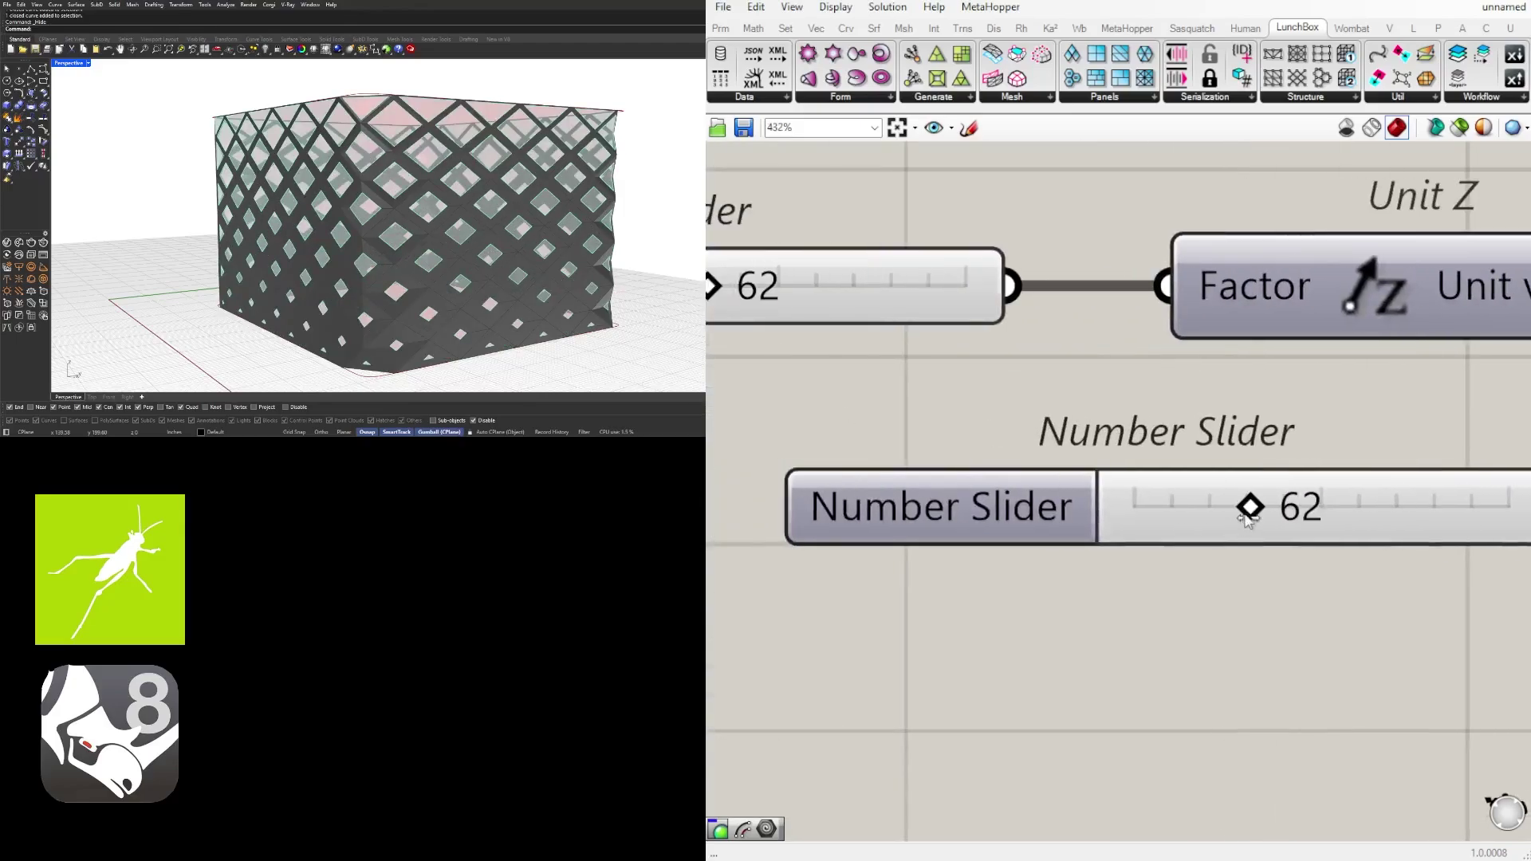
drag(1220, 513, 1159, 507)
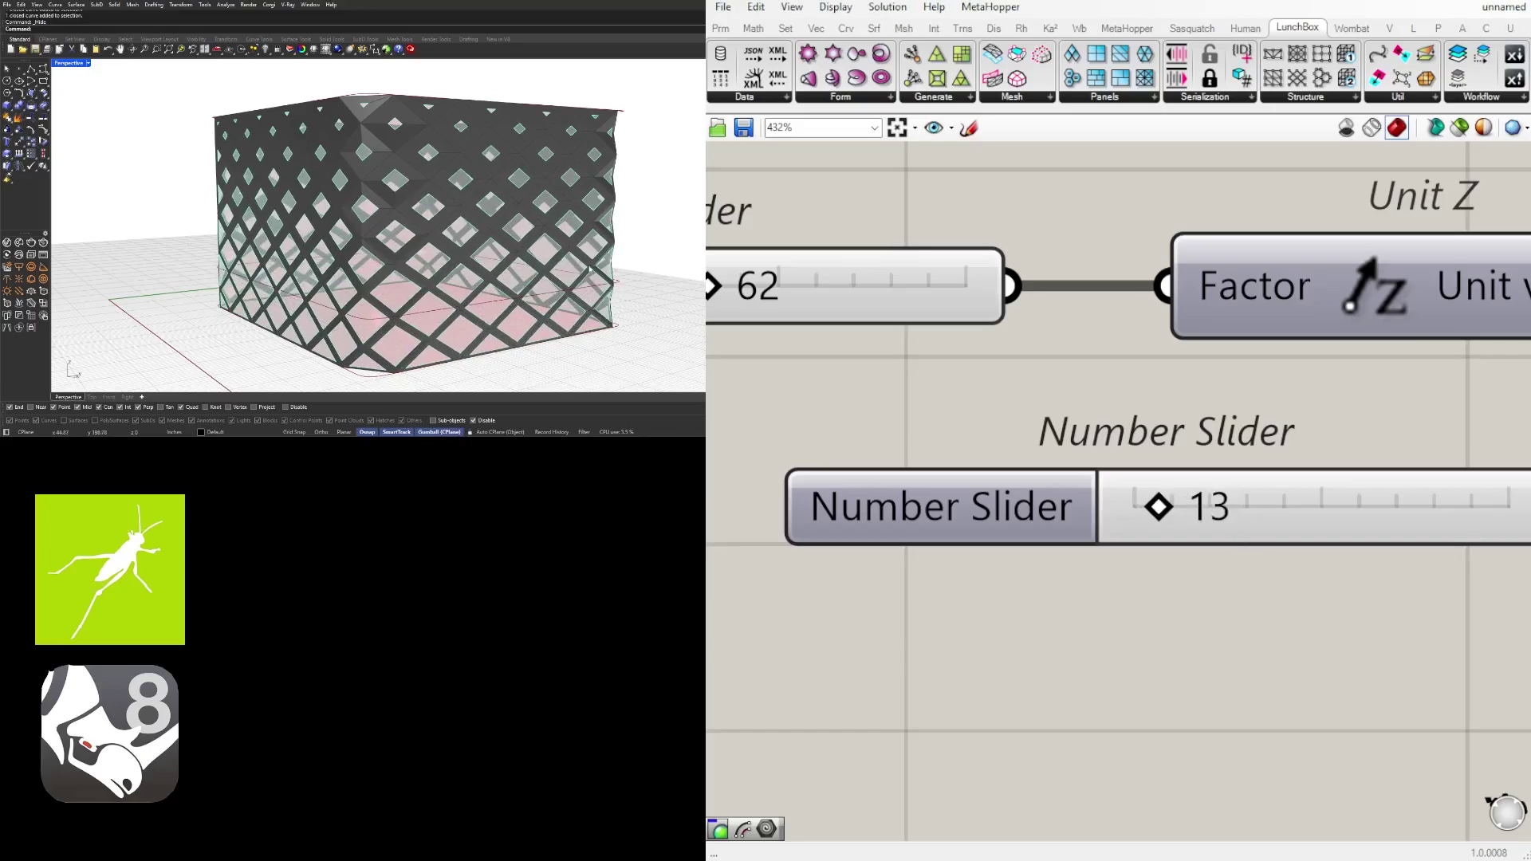
scroll(590, 269, down, 10)
scroll(597, 269, up, 10)
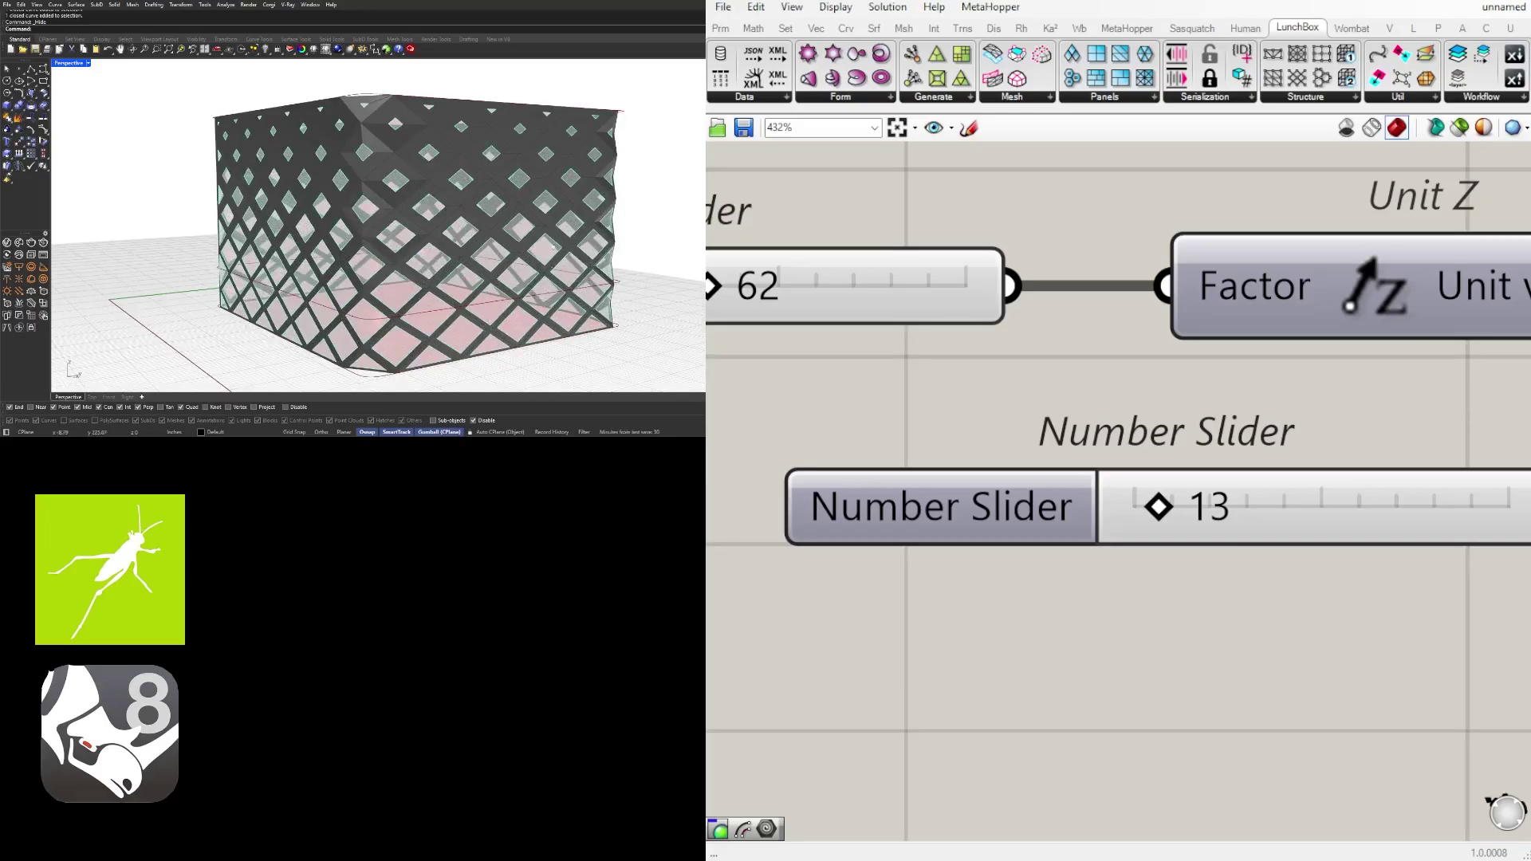
scroll(1317, 520, down, 3)
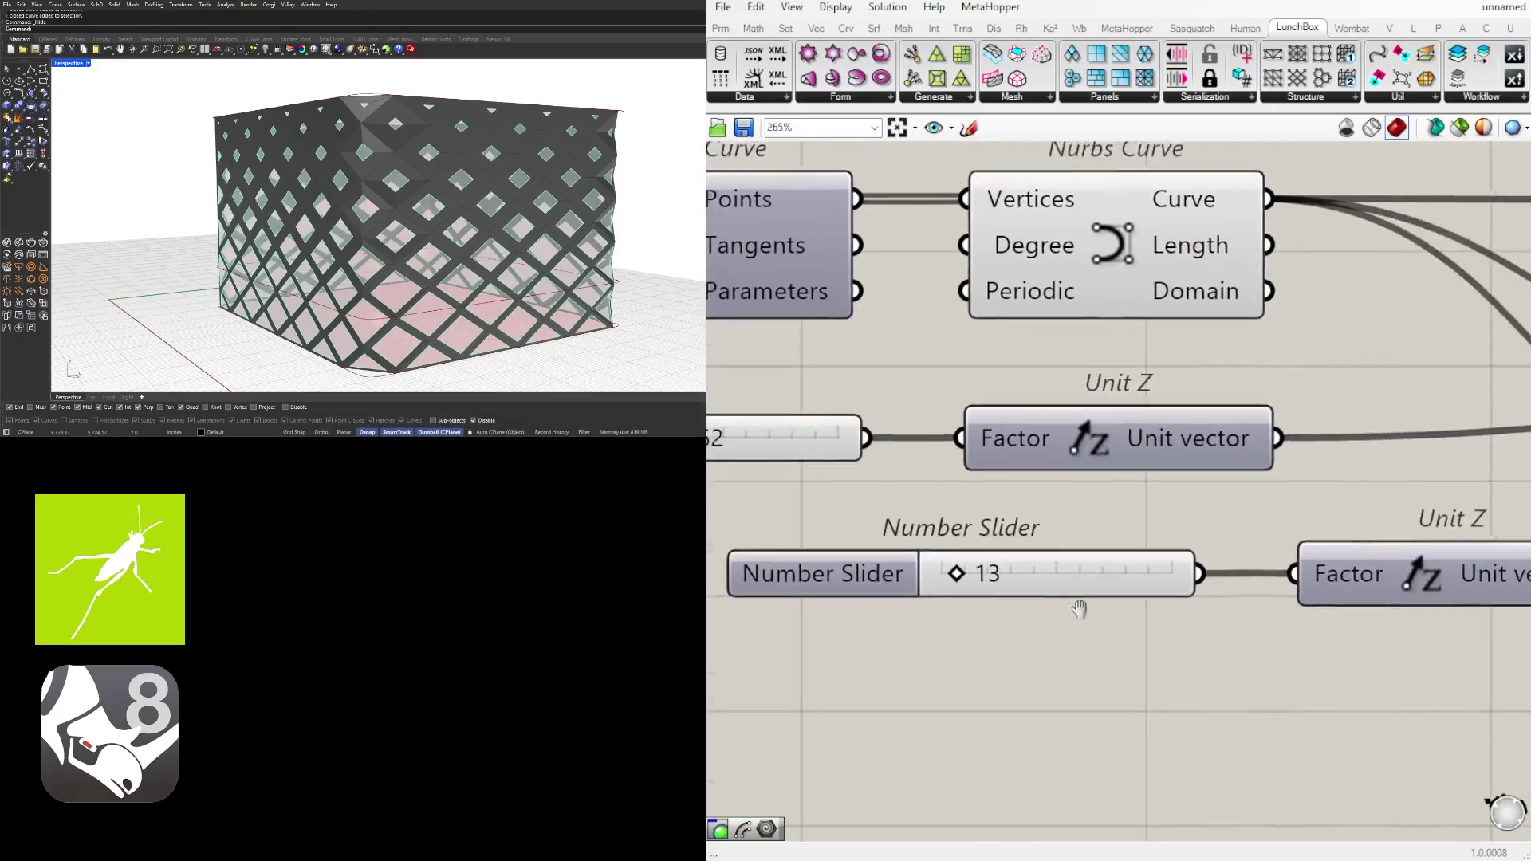
scroll(1073, 606, up, 4)
mouse_move(981, 577)
mouse_down()
mouse_move(1068, 582)
mouse_move(979, 578)
mouse_up()
Examine the Diamond Panels component and its connections to the Loft, division sliders and Relay
scroll(1121, 528, down, 7)
right_drag(1281, 547, 999, 527)
scroll(999, 527, down, 4)
right_drag(1406, 523, 1150, 526)
scroll(1243, 411, up, 2)
right_drag(1270, 394, 1170, 433)
click(1191, 409)
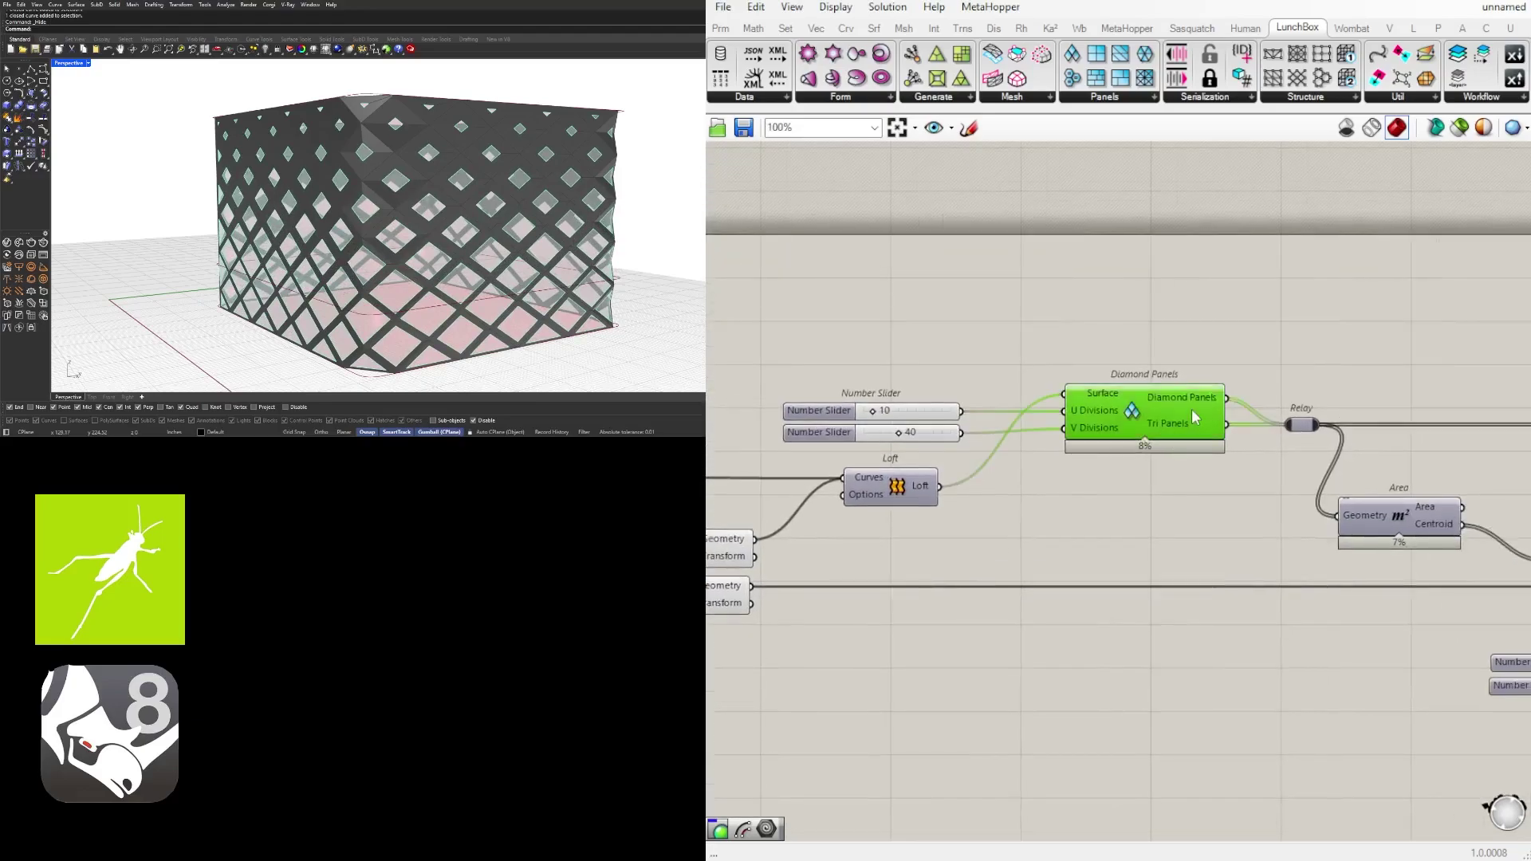
click(1137, 351)
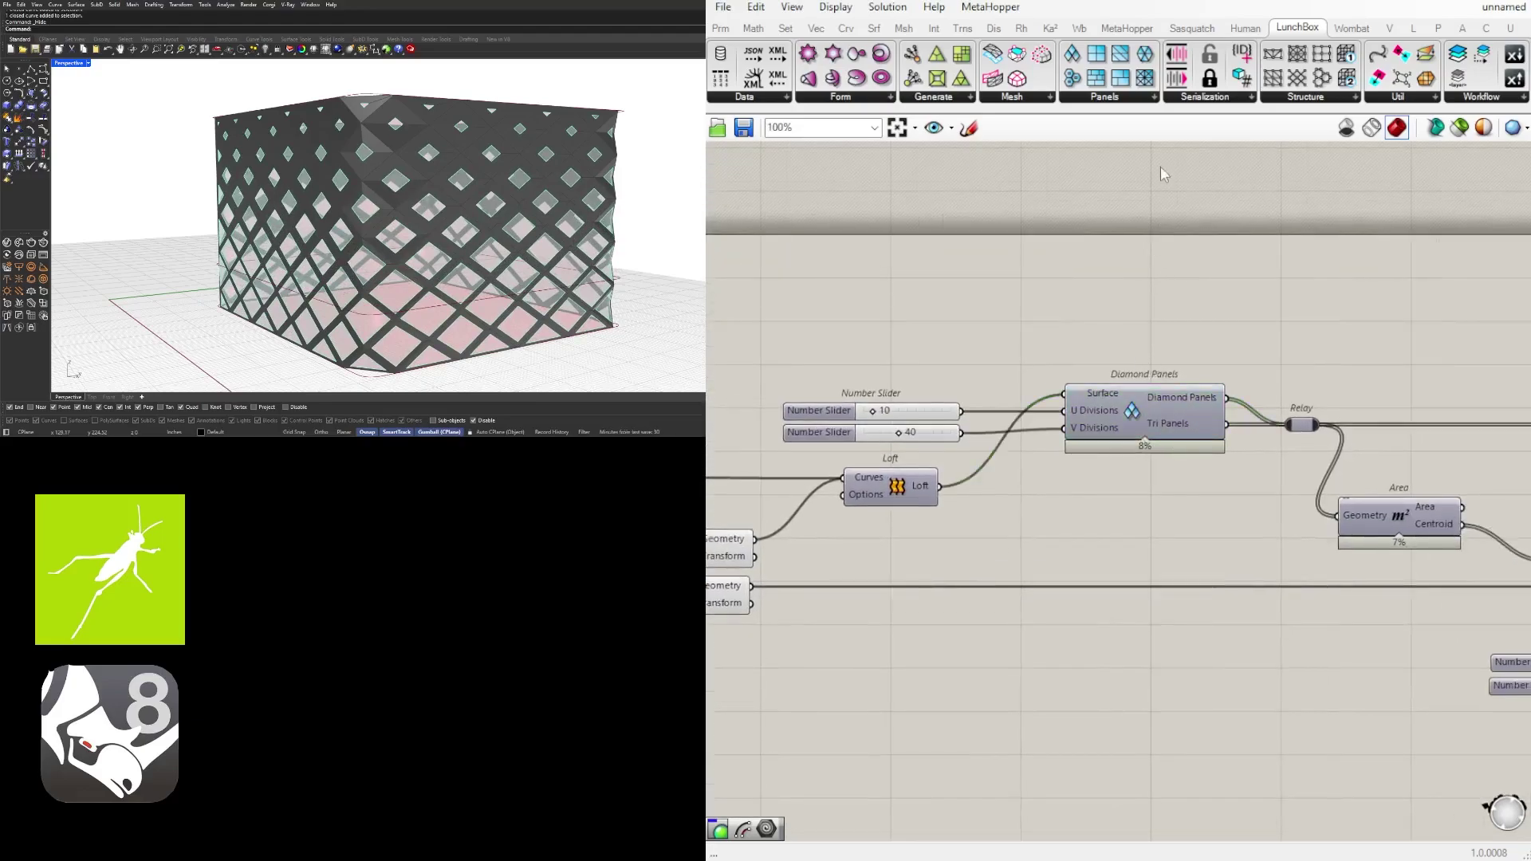
Rearrange the two division sliders, the Diamond Panels component and its Relay on the canvas
drag(1093, 352, 885, 393)
click(1023, 349)
right_drag(1239, 421, 1119, 409)
drag(1183, 437, 1136, 437)
click(1272, 409)
drag(1307, 456, 1253, 455)
click(1310, 433)
scroll(1371, 443, down, 2)
right_drag(1407, 450, 1199, 427)
scroll(1205, 429, down, 3)
scroll(951, 403, up, 4)
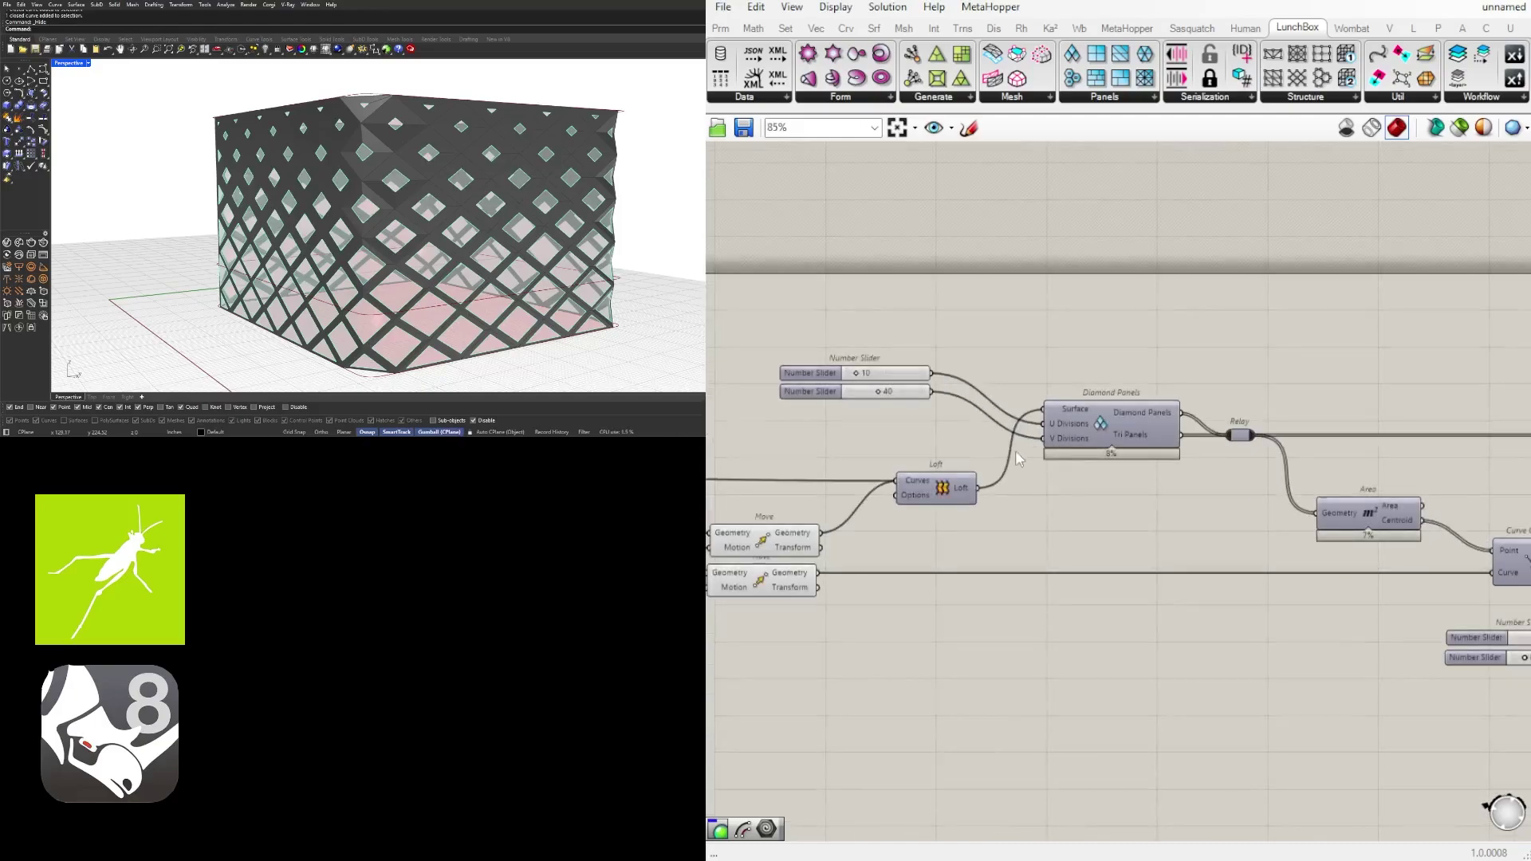
Move the Diamond Panels component upward to clear space beneath it for another panel component
drag(1249, 466, 939, 357)
click(1210, 349)
click(1199, 418)
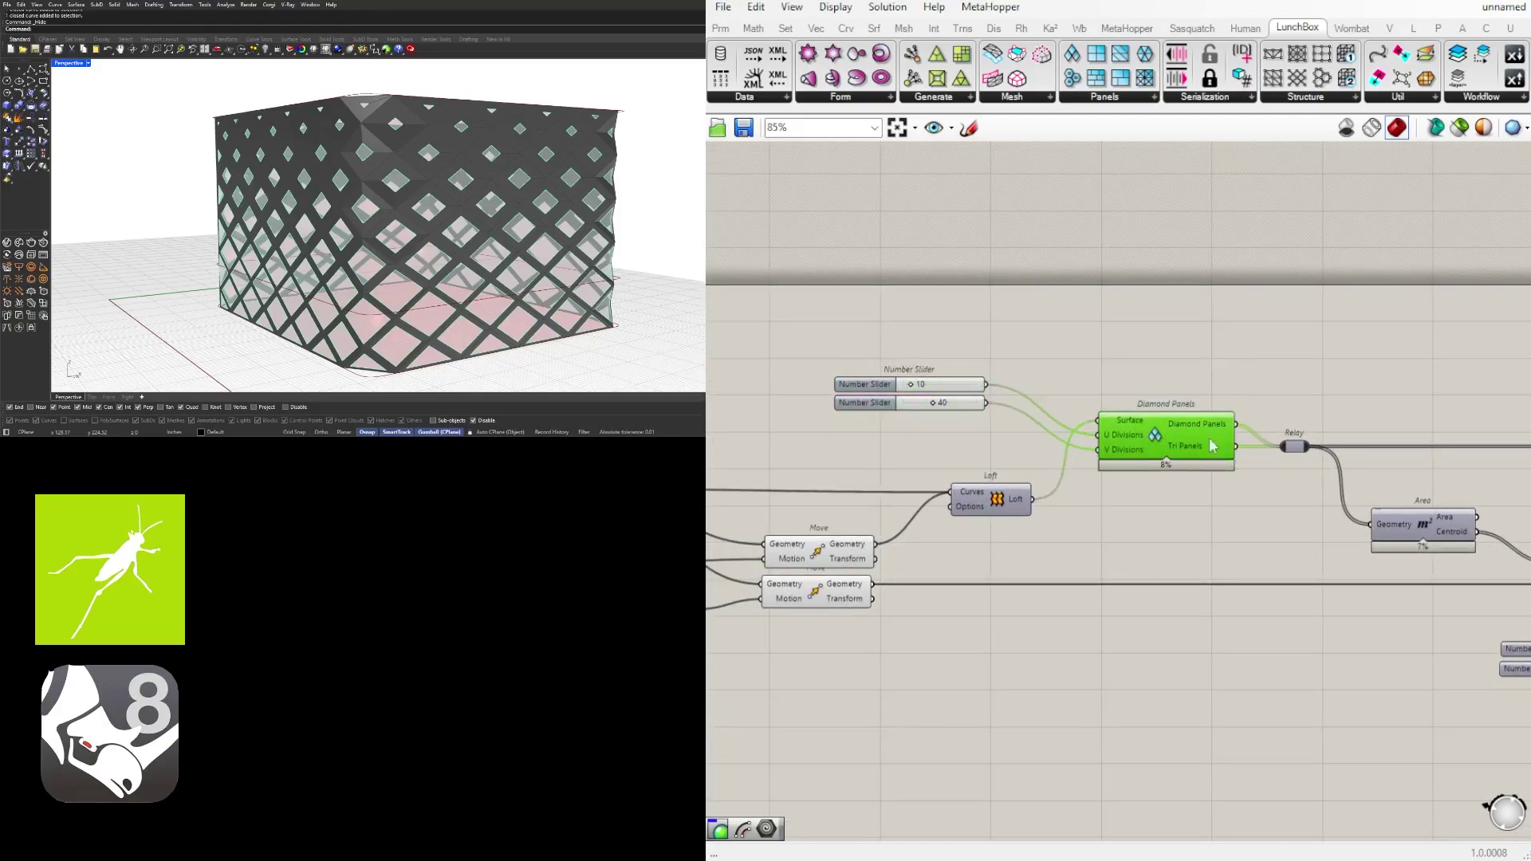
click(1296, 449)
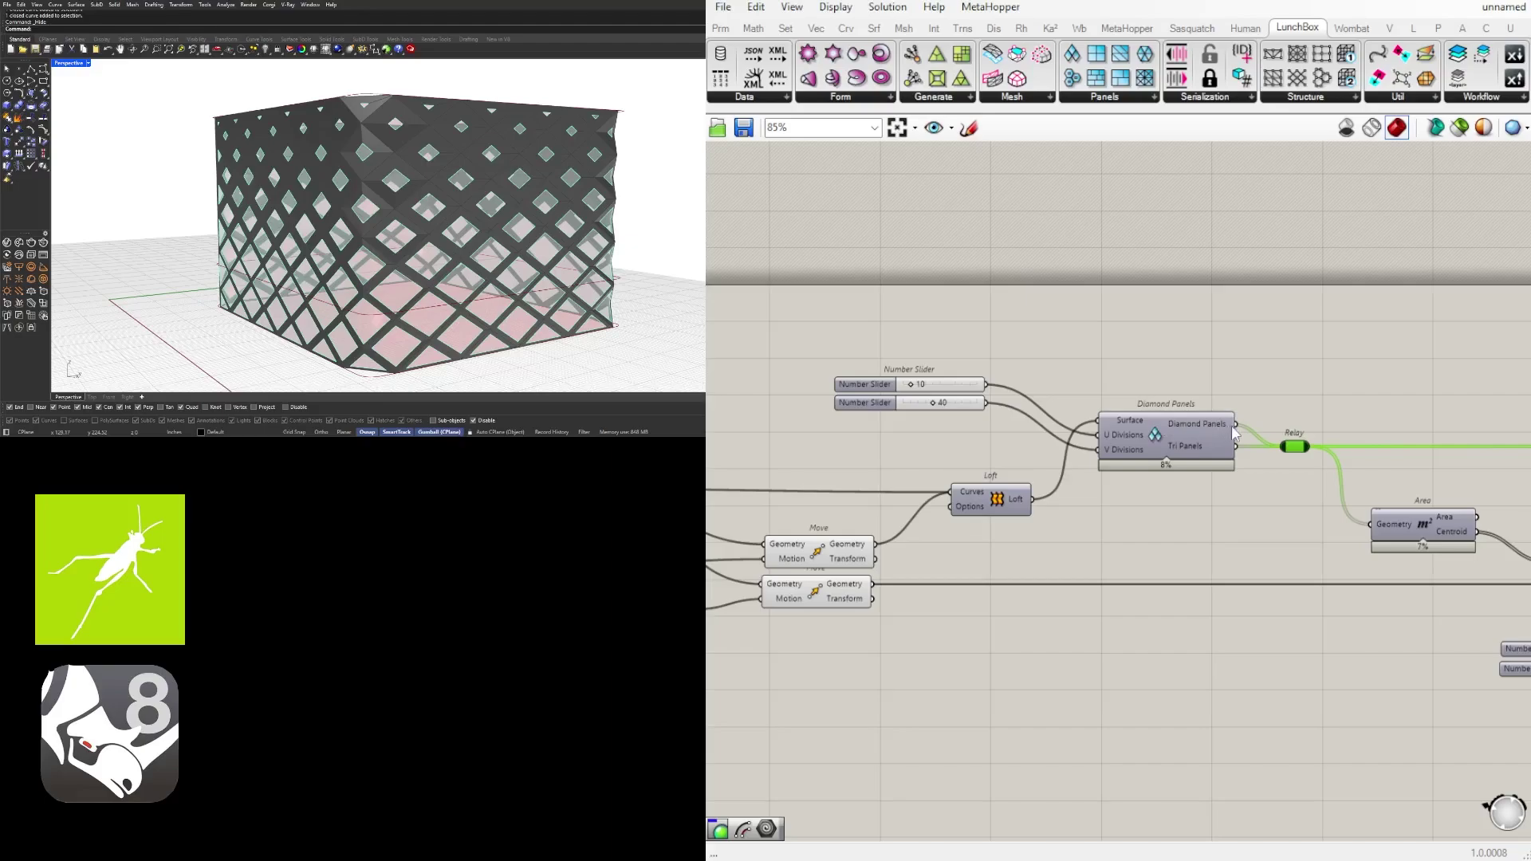
click(1266, 412)
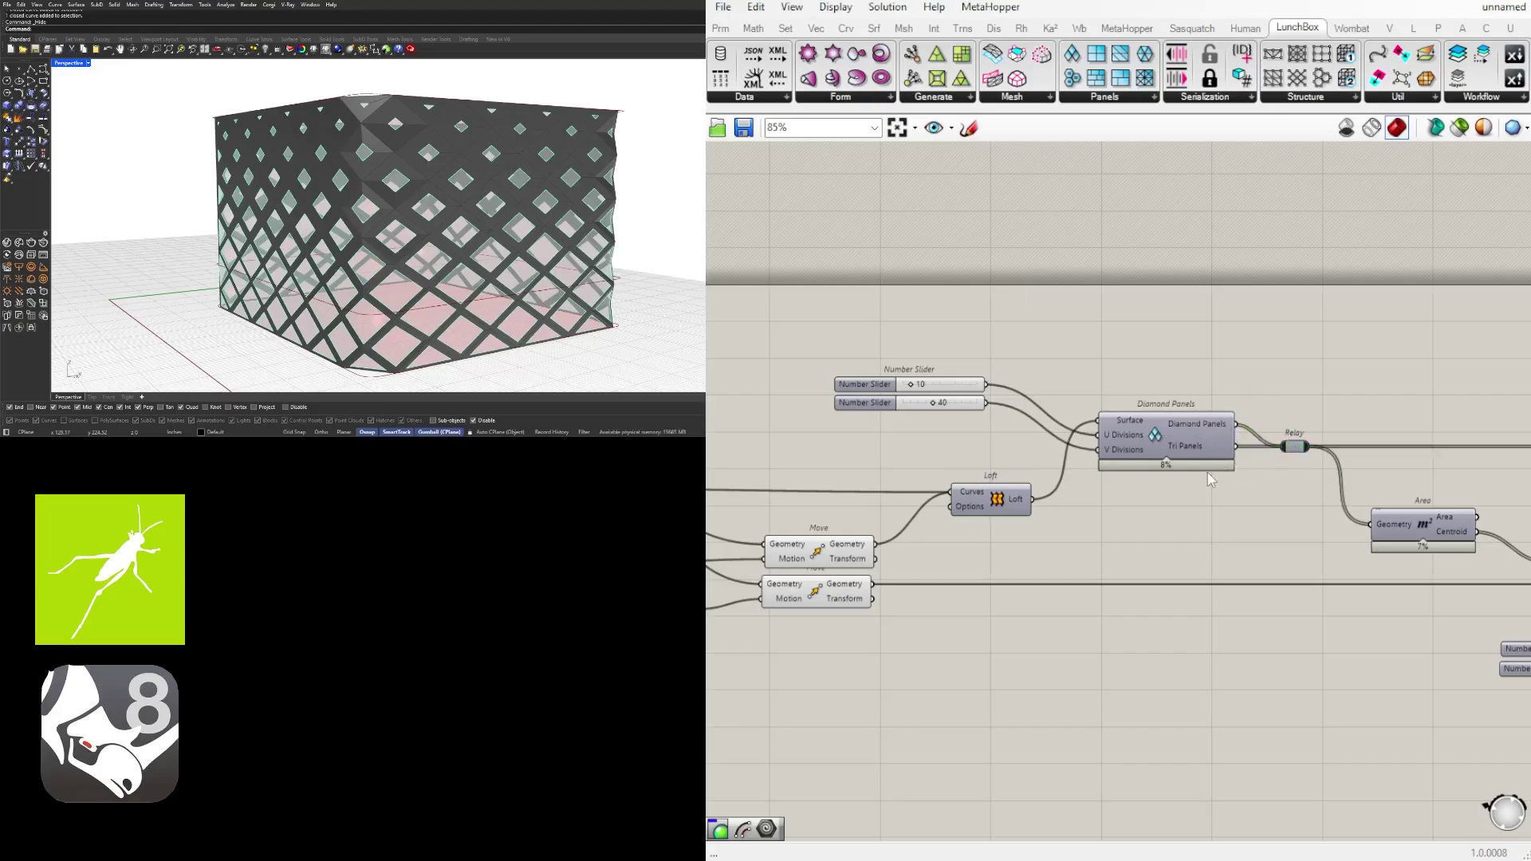
drag(1210, 468, 1192, 406)
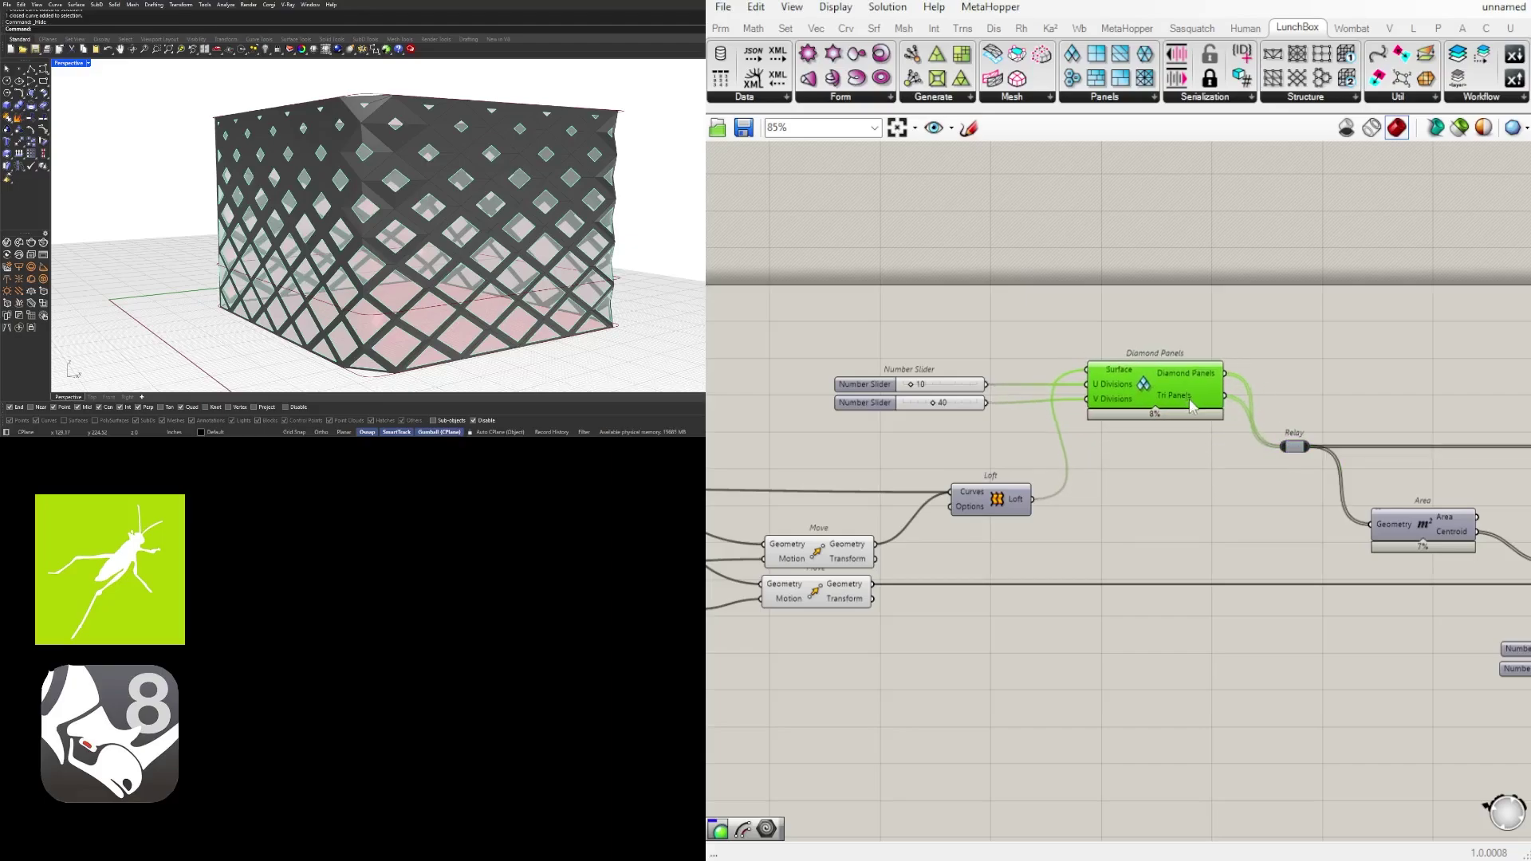
click(1155, 325)
Place a Hexagon Cells component below Diamond Panels, connecting the Loft to Surface and the 10 and 40 sliders to U and V Divisions
drag(1101, 86, 1160, 467)
scroll(987, 410, up, 3)
drag(985, 366, 1141, 490)
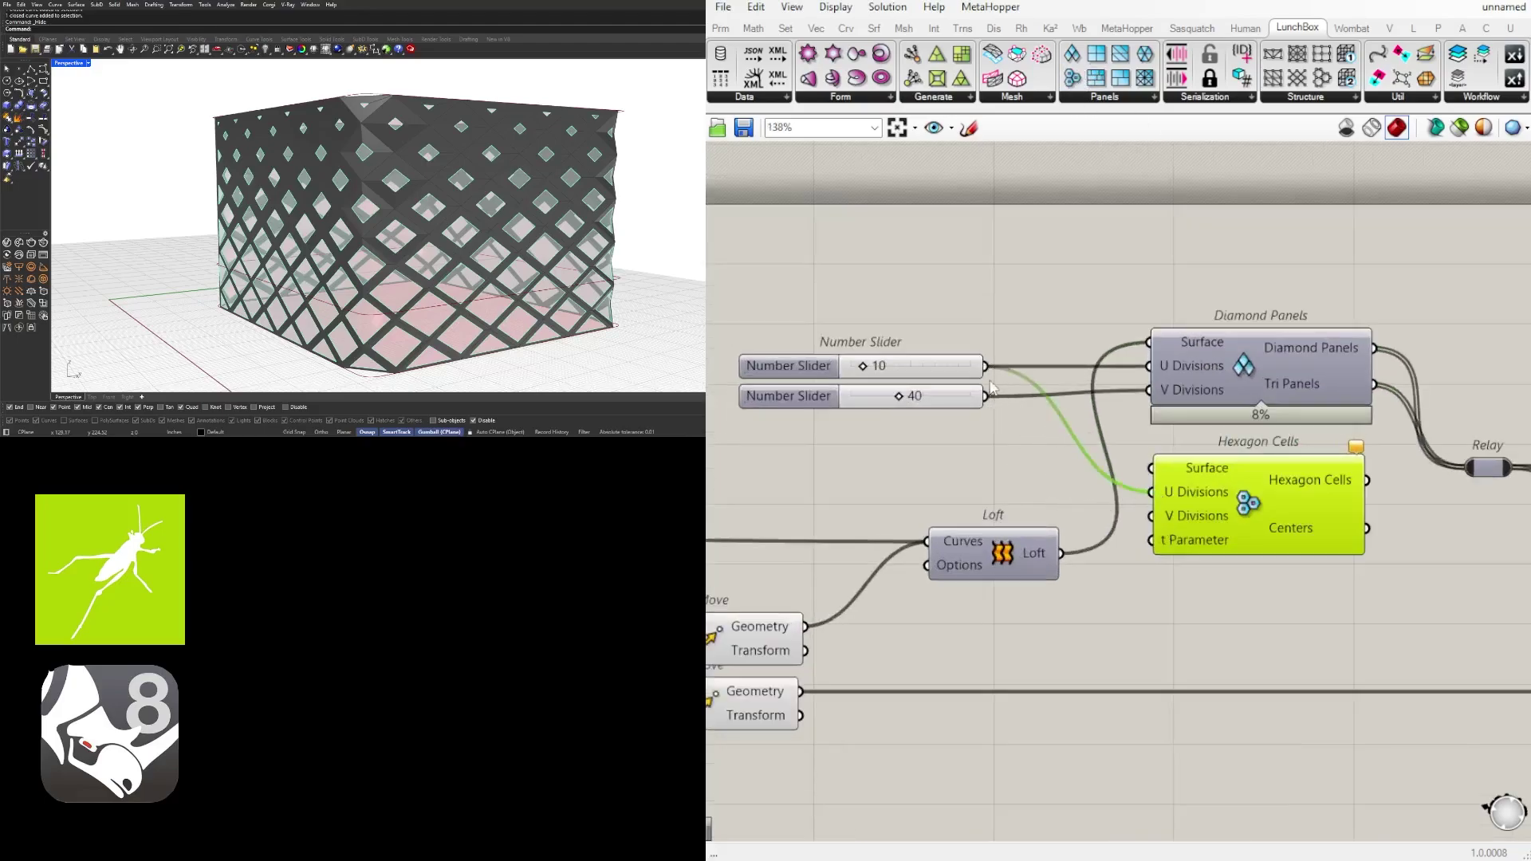
drag(993, 402, 1150, 516)
click(1249, 621)
scroll(1248, 586, down, 2)
right_drag(1248, 579, 1203, 571)
scroll(1093, 557, up, 2)
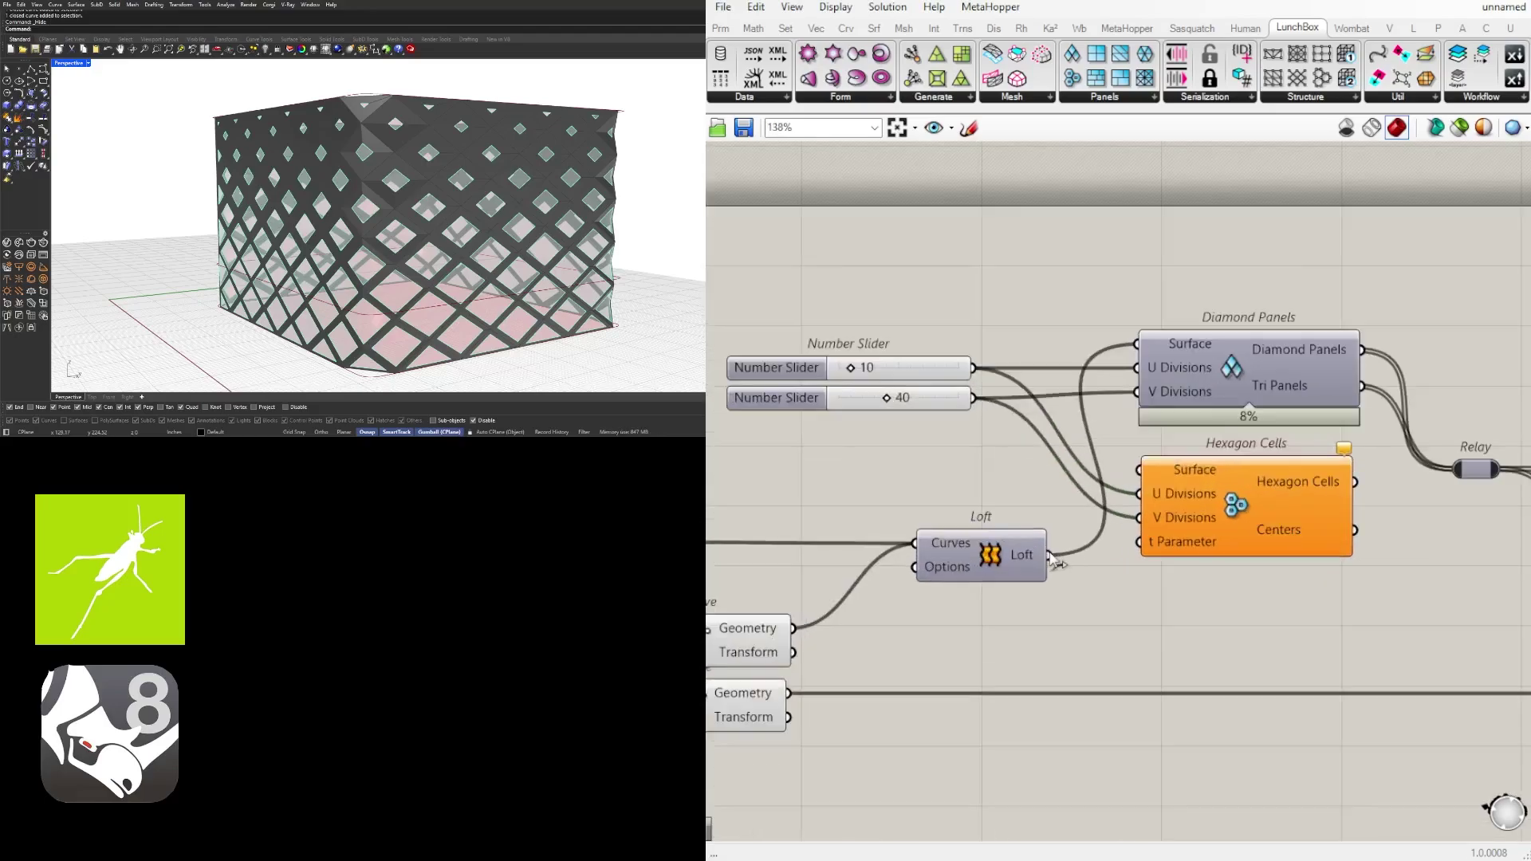
drag(1050, 556, 1136, 476)
click(1215, 504)
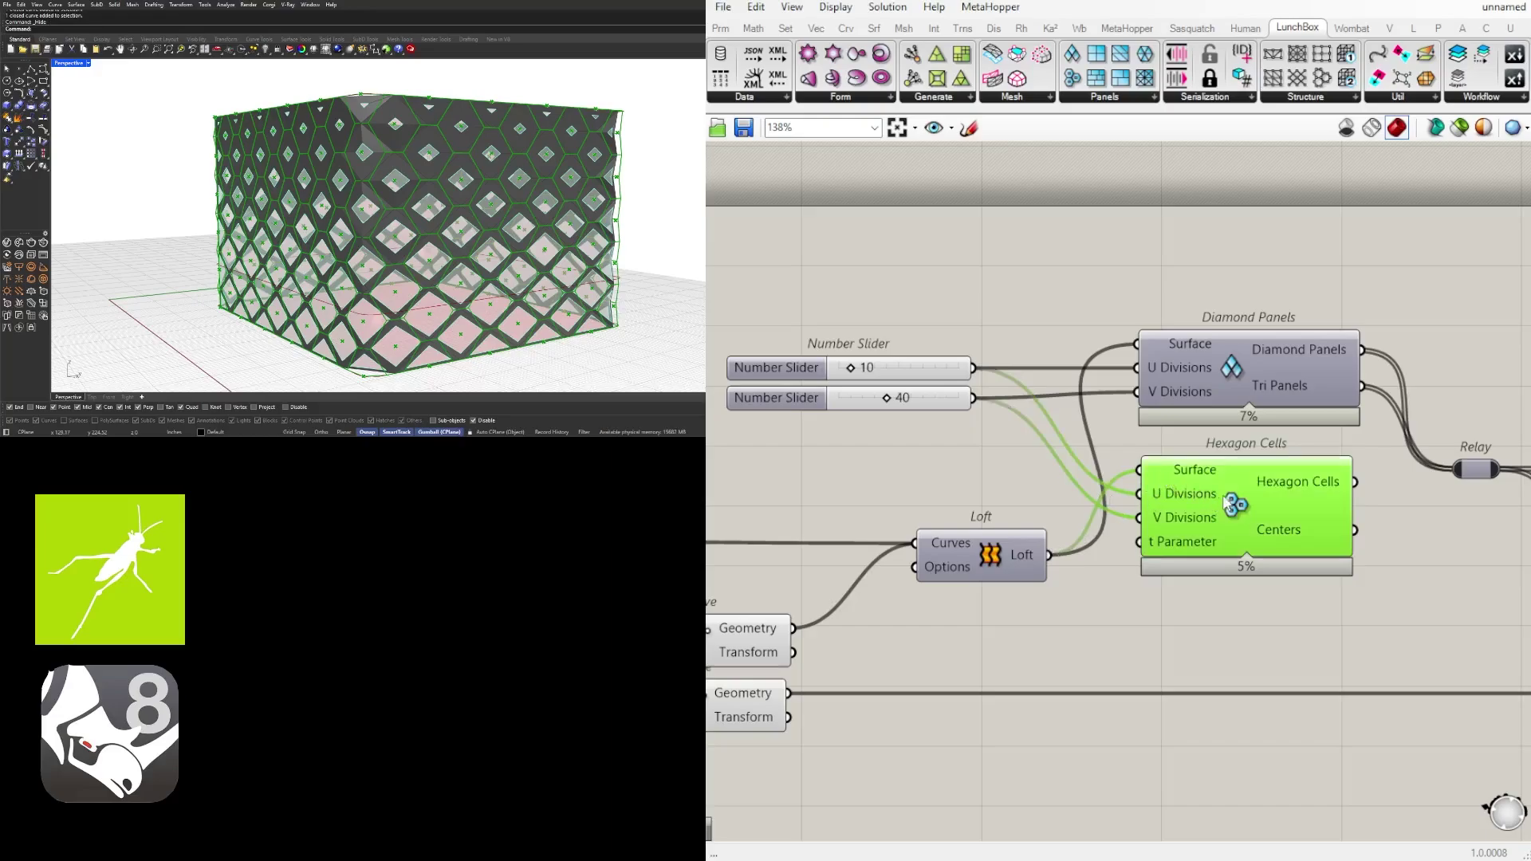
Insert an extra Relay between the Diamond Panels outputs and the existing Relay
right_drag(1381, 457, 1215, 409)
click(1215, 409)
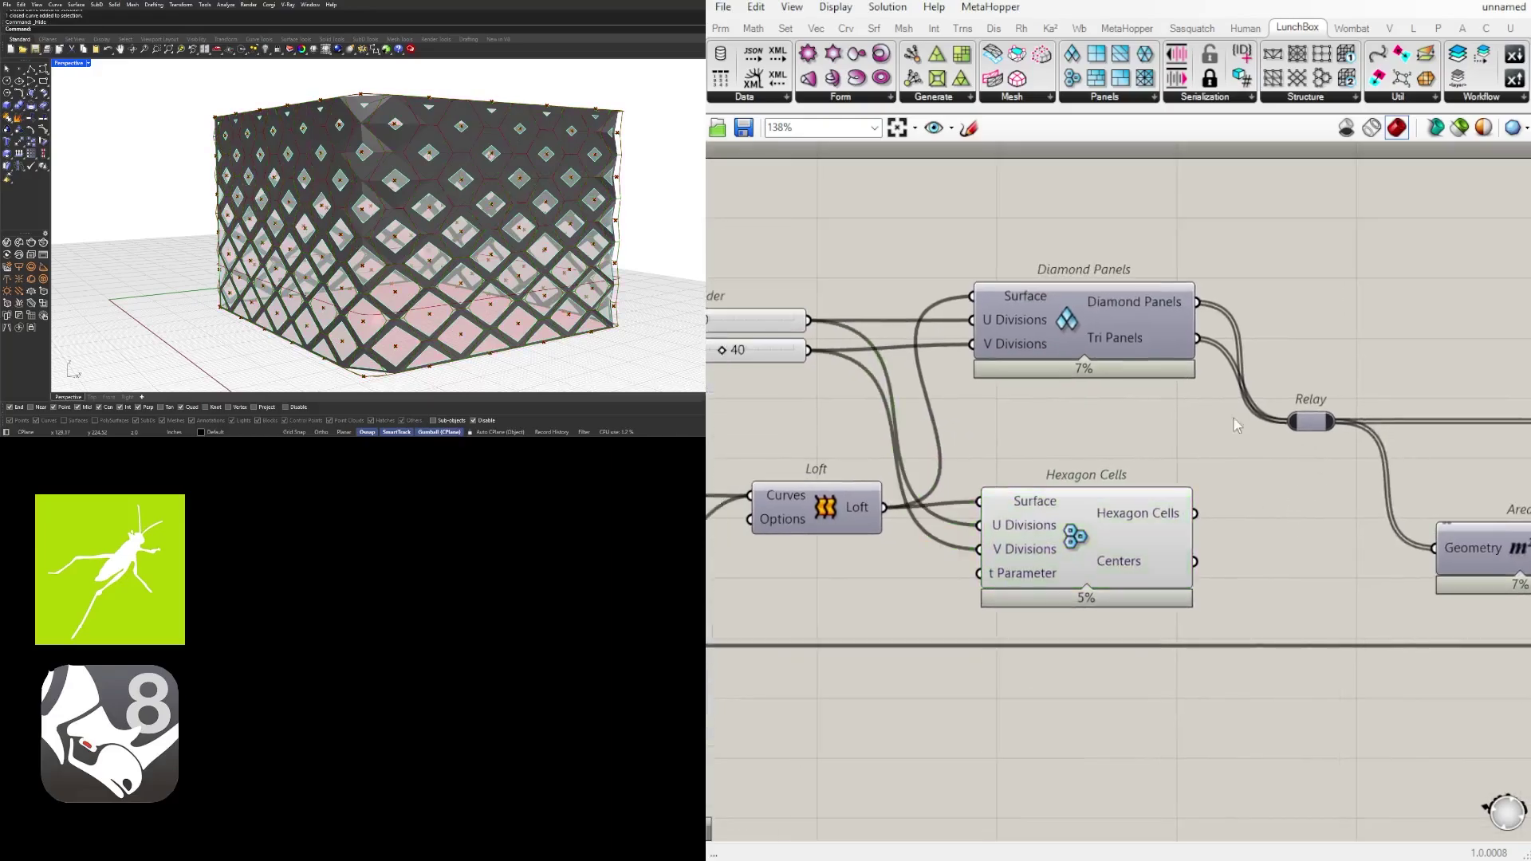
drag(1313, 425, 1261, 323)
click(1252, 478)
click(1285, 429)
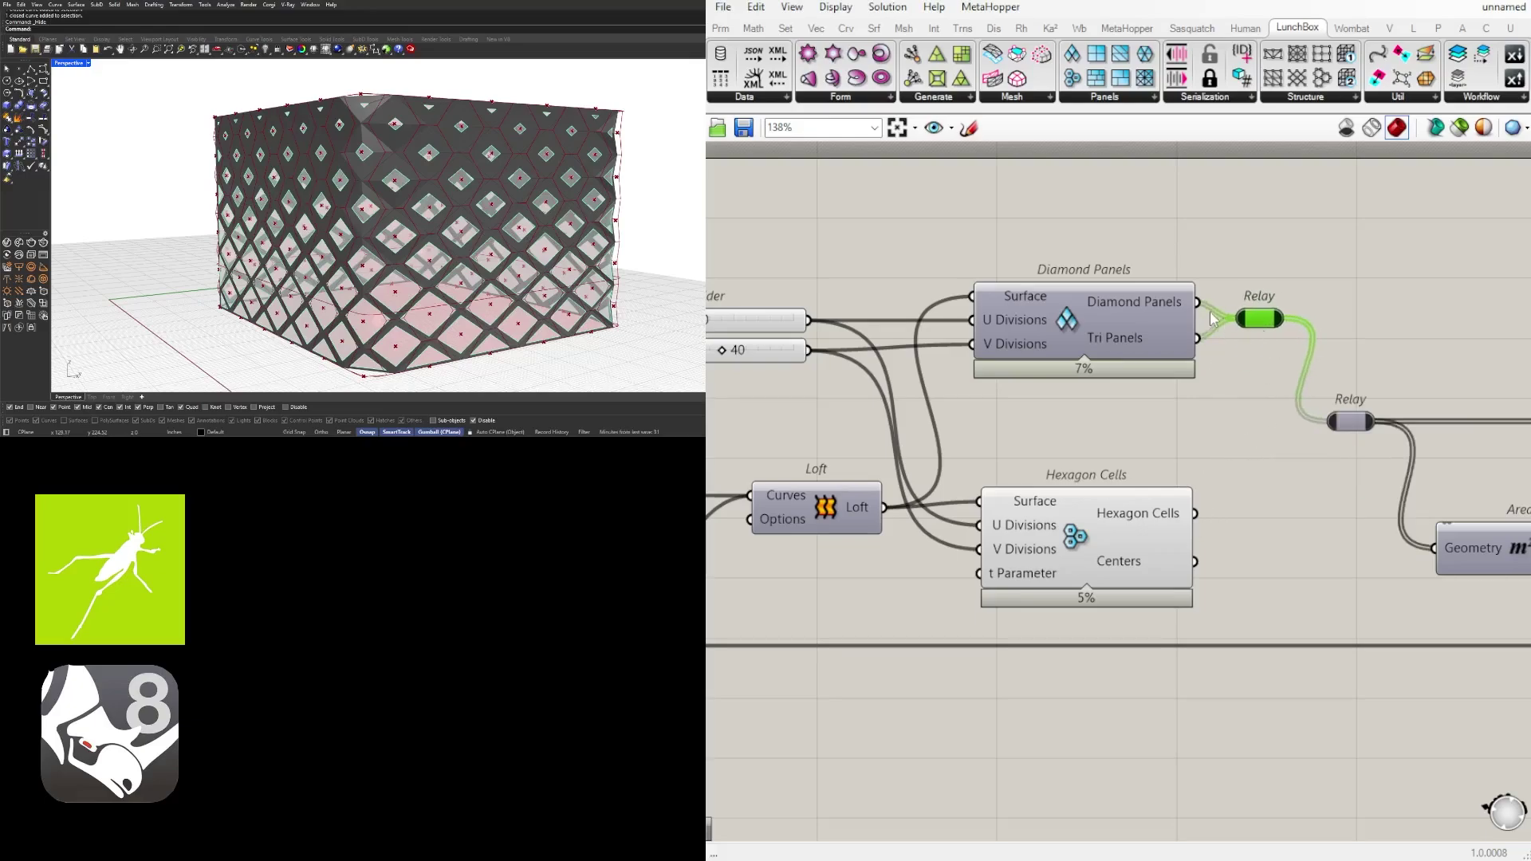
click(1302, 484)
Try feeding the Hexagon Cells output into the downstream Relay in place of the diamond panels
drag(1195, 514, 1327, 421)
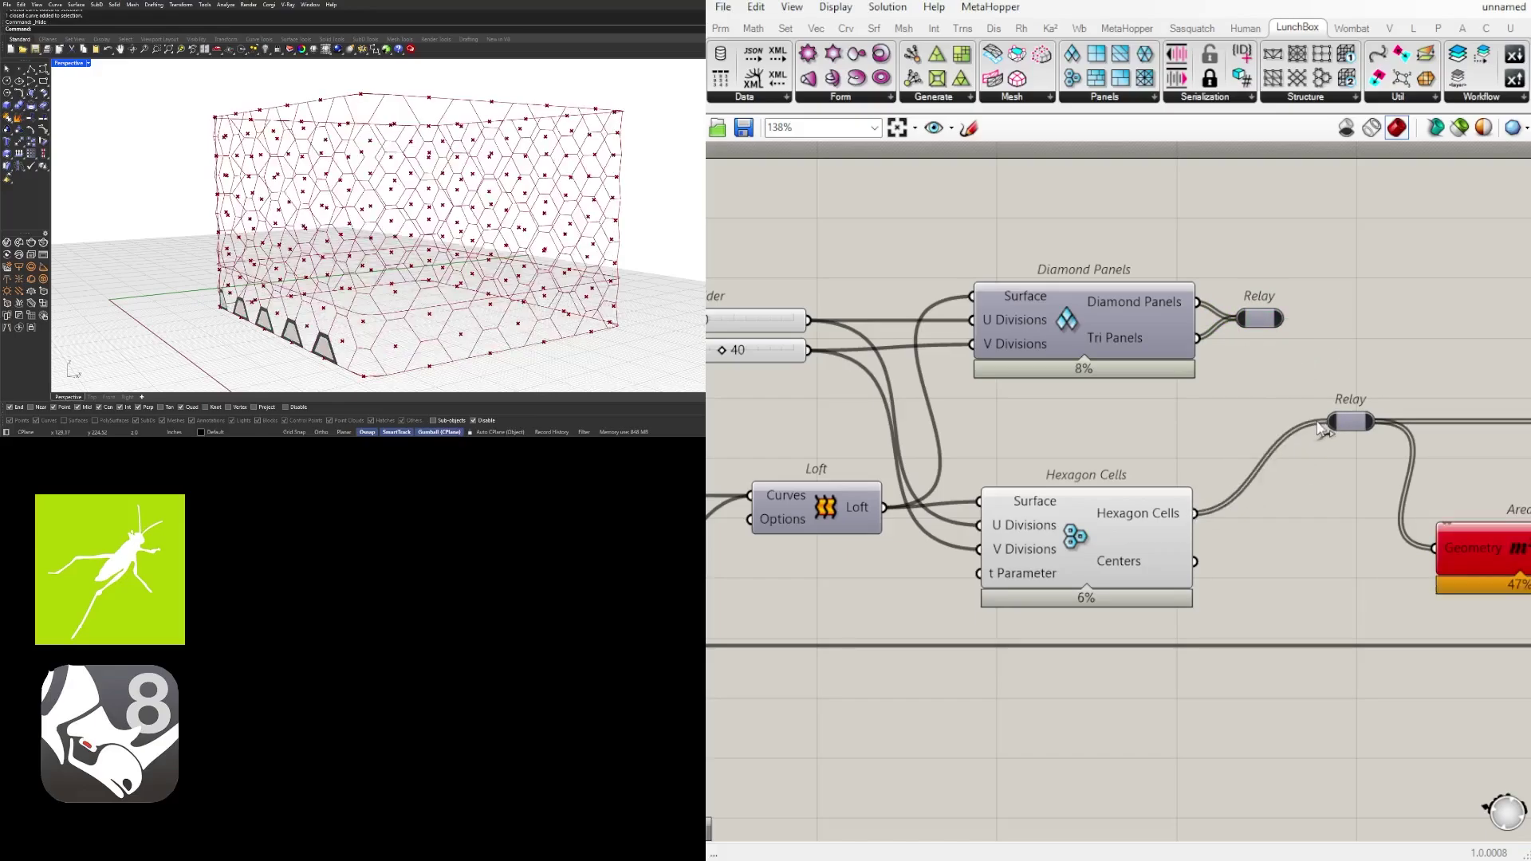
scroll(1383, 357, down, 3)
scroll(1272, 463, up, 2)
drag(1227, 419, 1206, 419)
scroll(1355, 399, down, 4)
mouse_move(1413, 438)
right_down()
mouse_move(936, 420)
mouse_move(1124, 457)
mouse_move(1395, 447)
right_up()
scroll(1160, 420, up, 4)
click(1247, 421)
Delete the Hexagon Cells component
right_drag(888, 458, 1435, 423)
click(994, 471)
right_drag(1170, 464, 1045, 544)
click(1002, 443)
right_drag(1001, 443, 1200, 399)
click(1150, 464)
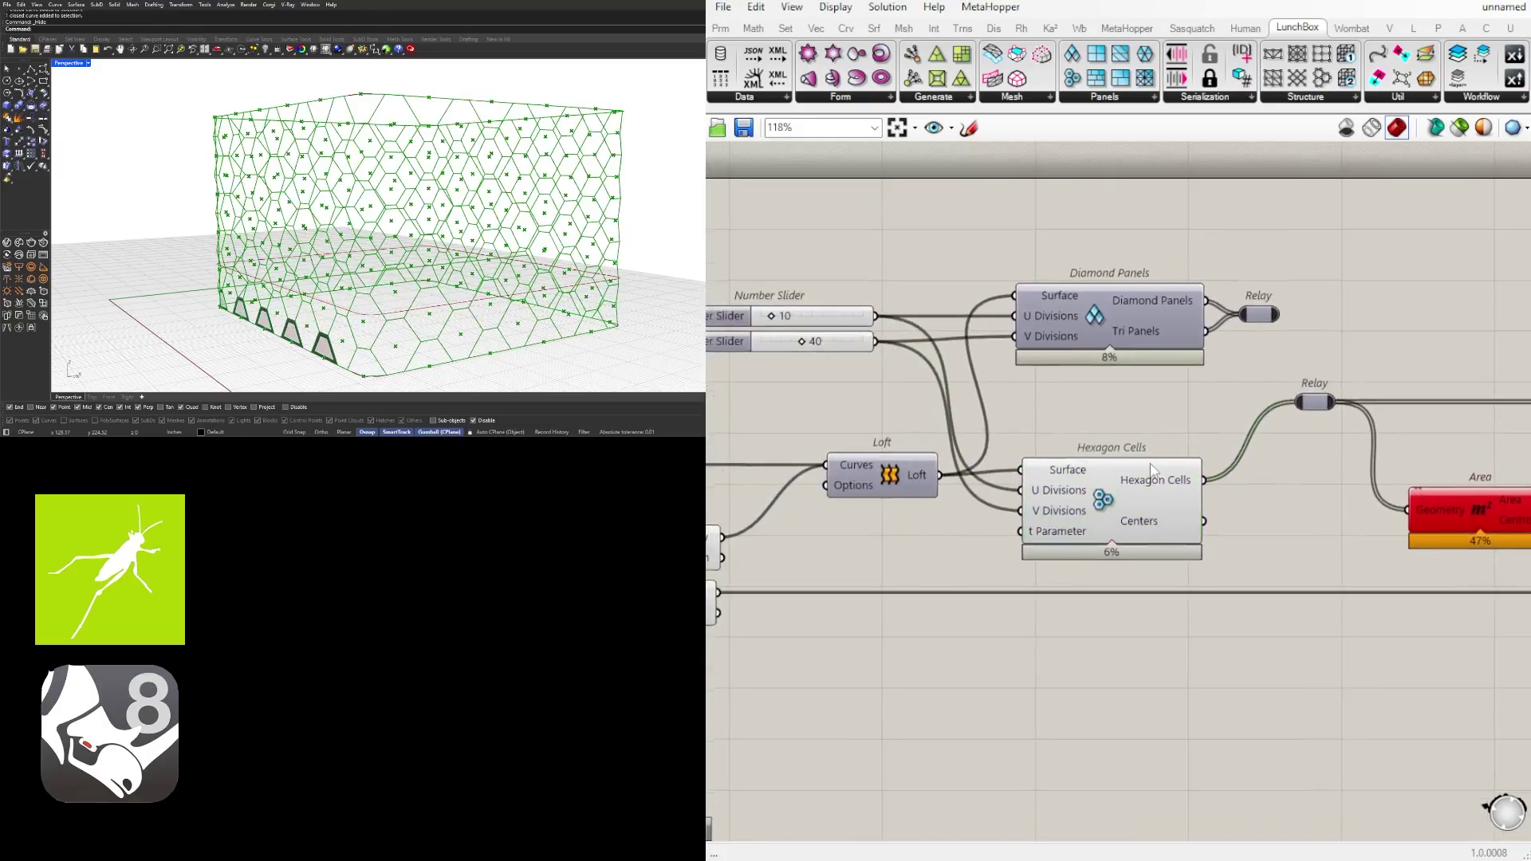
key(Delete)
Add a Triangle Panels B component, connect the Loft and both division sliders to its inputs, and feed its Panels output into the downstream Relay
click(1108, 99)
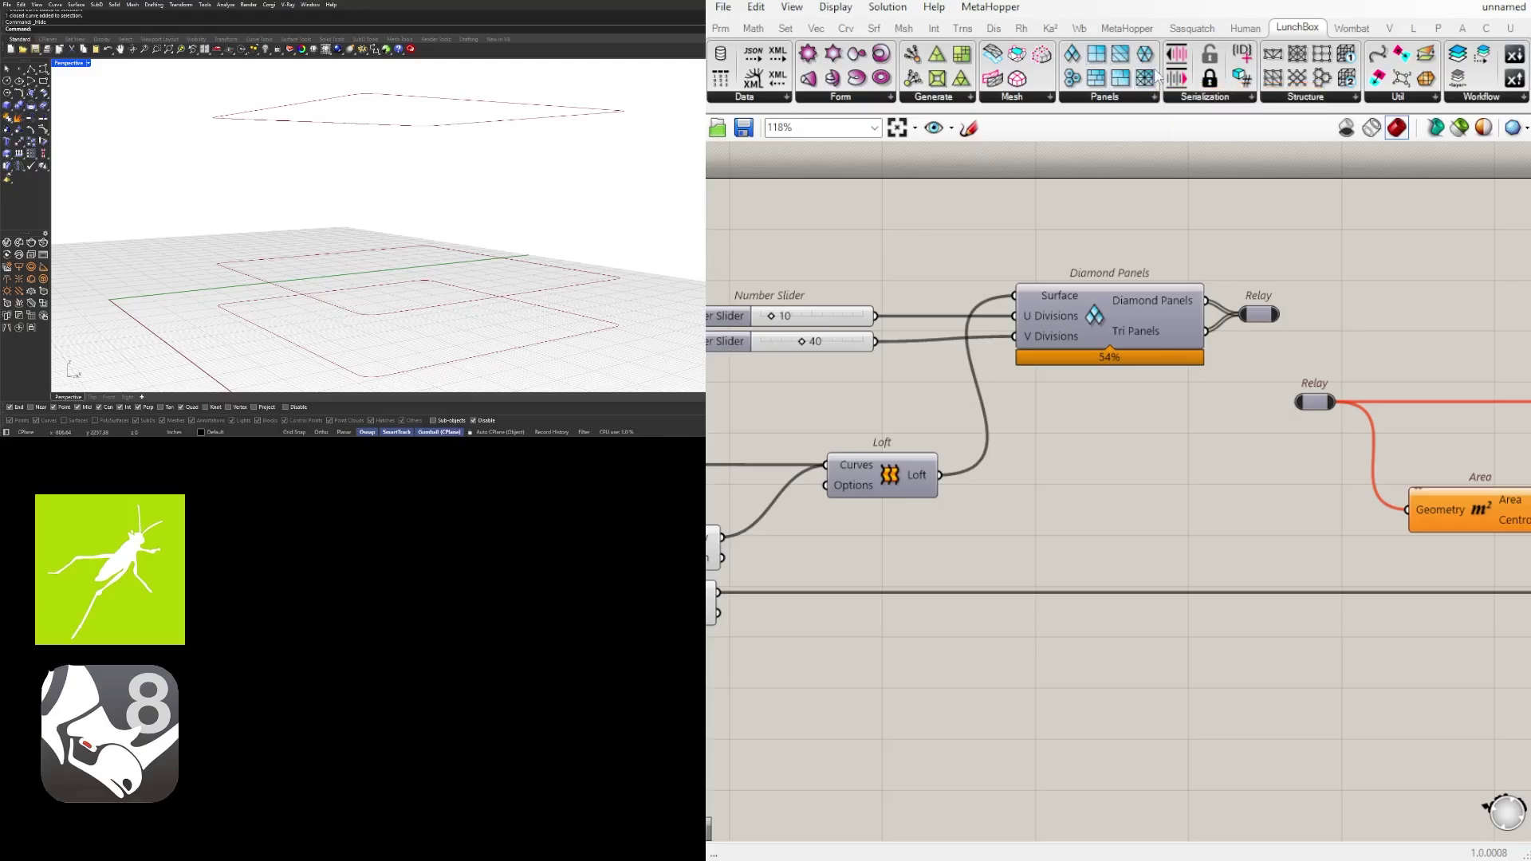
drag(1142, 64, 1140, 444)
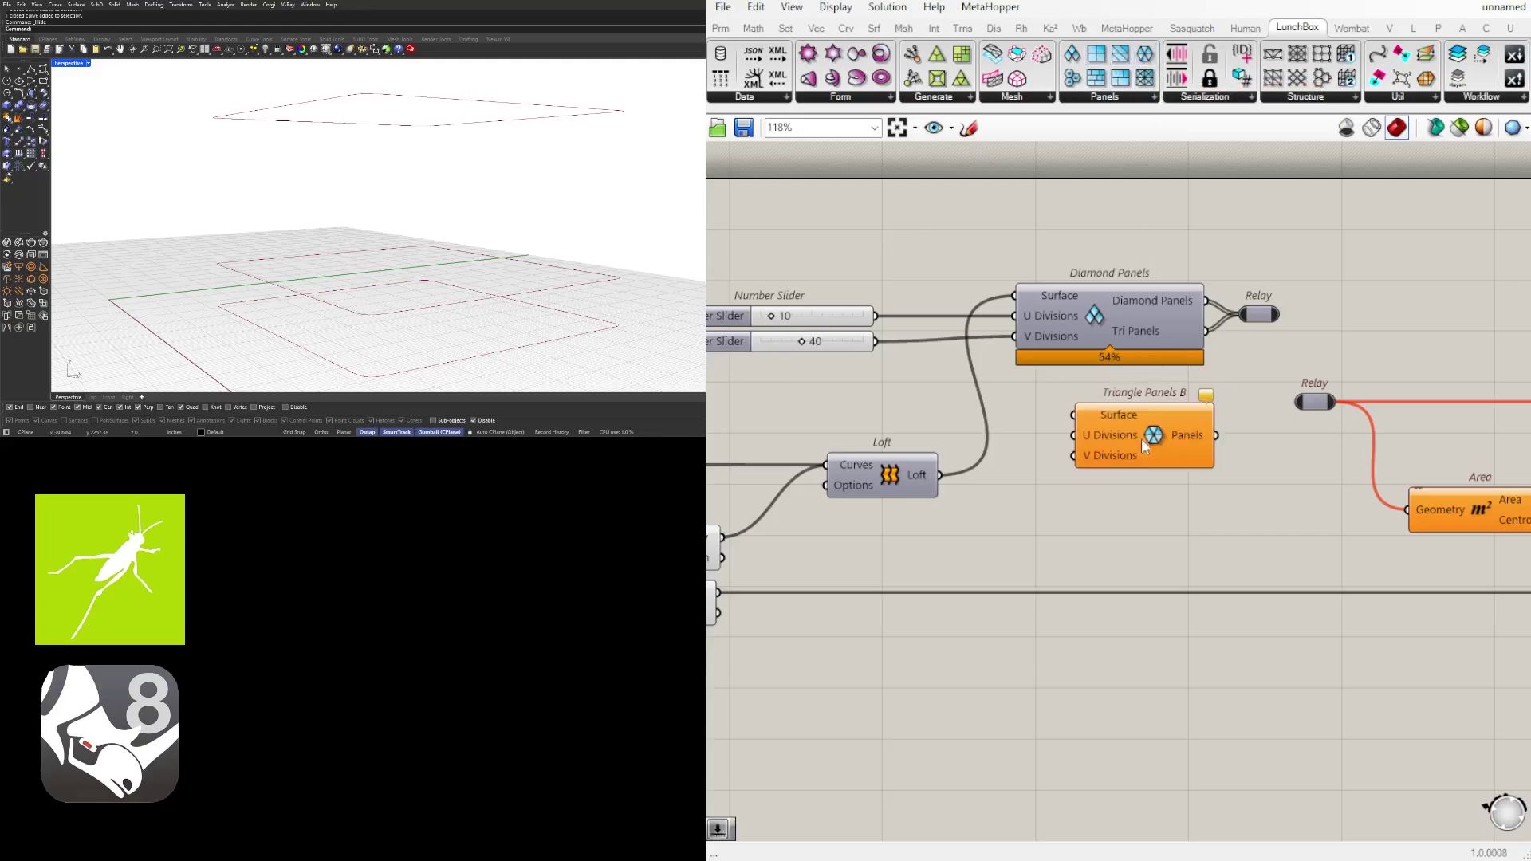
drag(940, 476, 1074, 415)
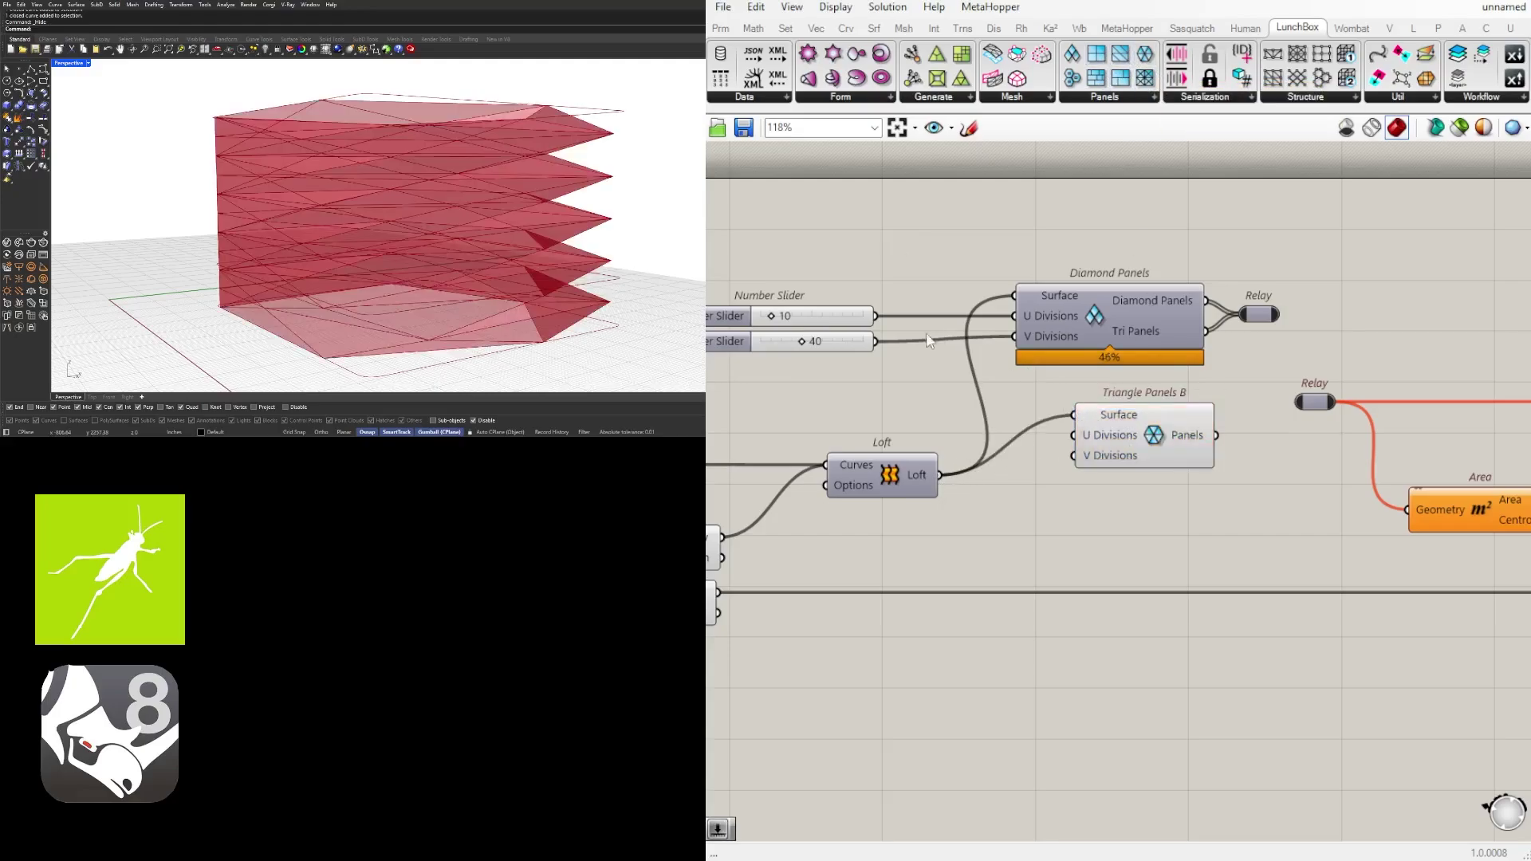
drag(875, 316, 1074, 435)
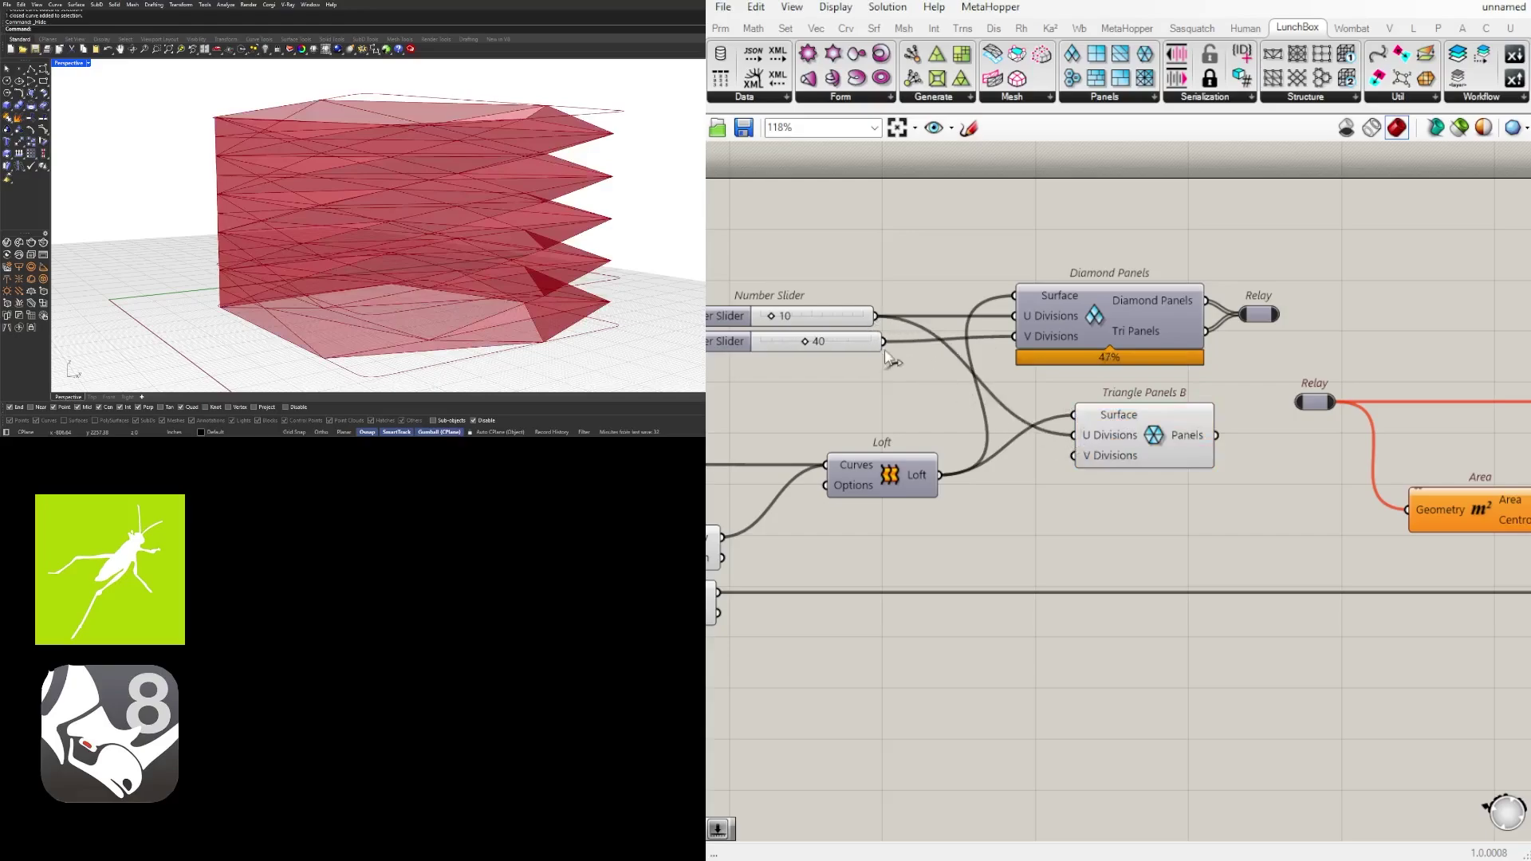
drag(882, 340, 1298, 402)
click(1404, 325)
Turn off the viewport preview of the Triangle Panels B component
right_drag(1375, 323, 1260, 367)
drag(1238, 402, 1196, 373)
scroll(1204, 375, down, 5)
scroll(1029, 373, up, 2)
right_drag(1015, 498, 1266, 444)
scroll(1349, 484, up, 2)
right_drag(1404, 471, 1213, 466)
drag(1261, 451, 1185, 338)
middle_click(1198, 330)
click(1245, 282)
Try 16 on the U Divisions slider and set it back to 10
right_drag(486, 209, 685, 160)
scroll(1167, 348, down, 2)
scroll(988, 268, up, 5)
drag(995, 270, 1018, 271)
double_click(1016, 270)
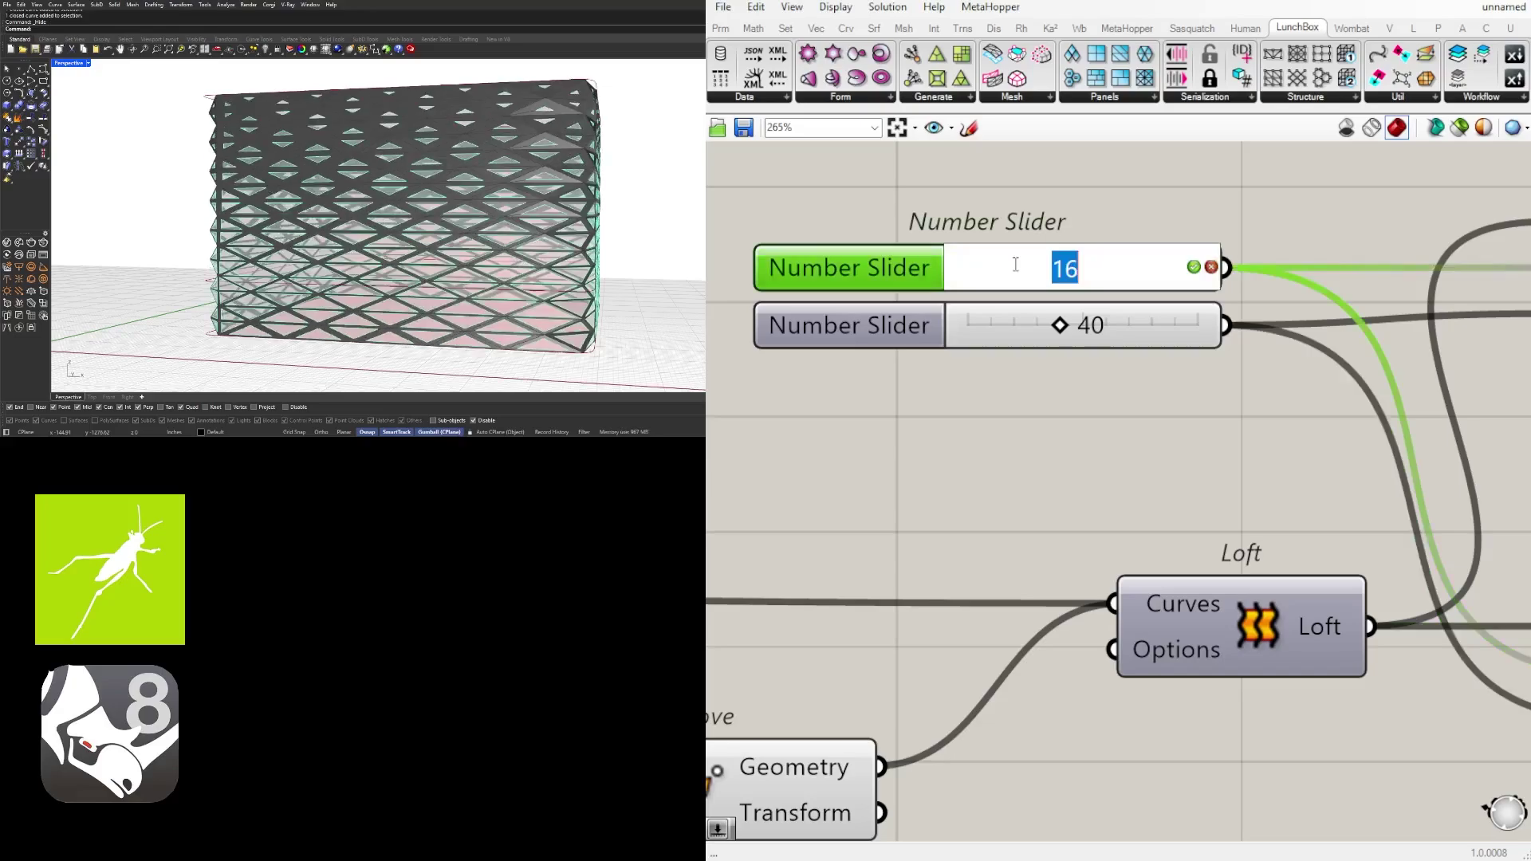
text(10)
key(Return)
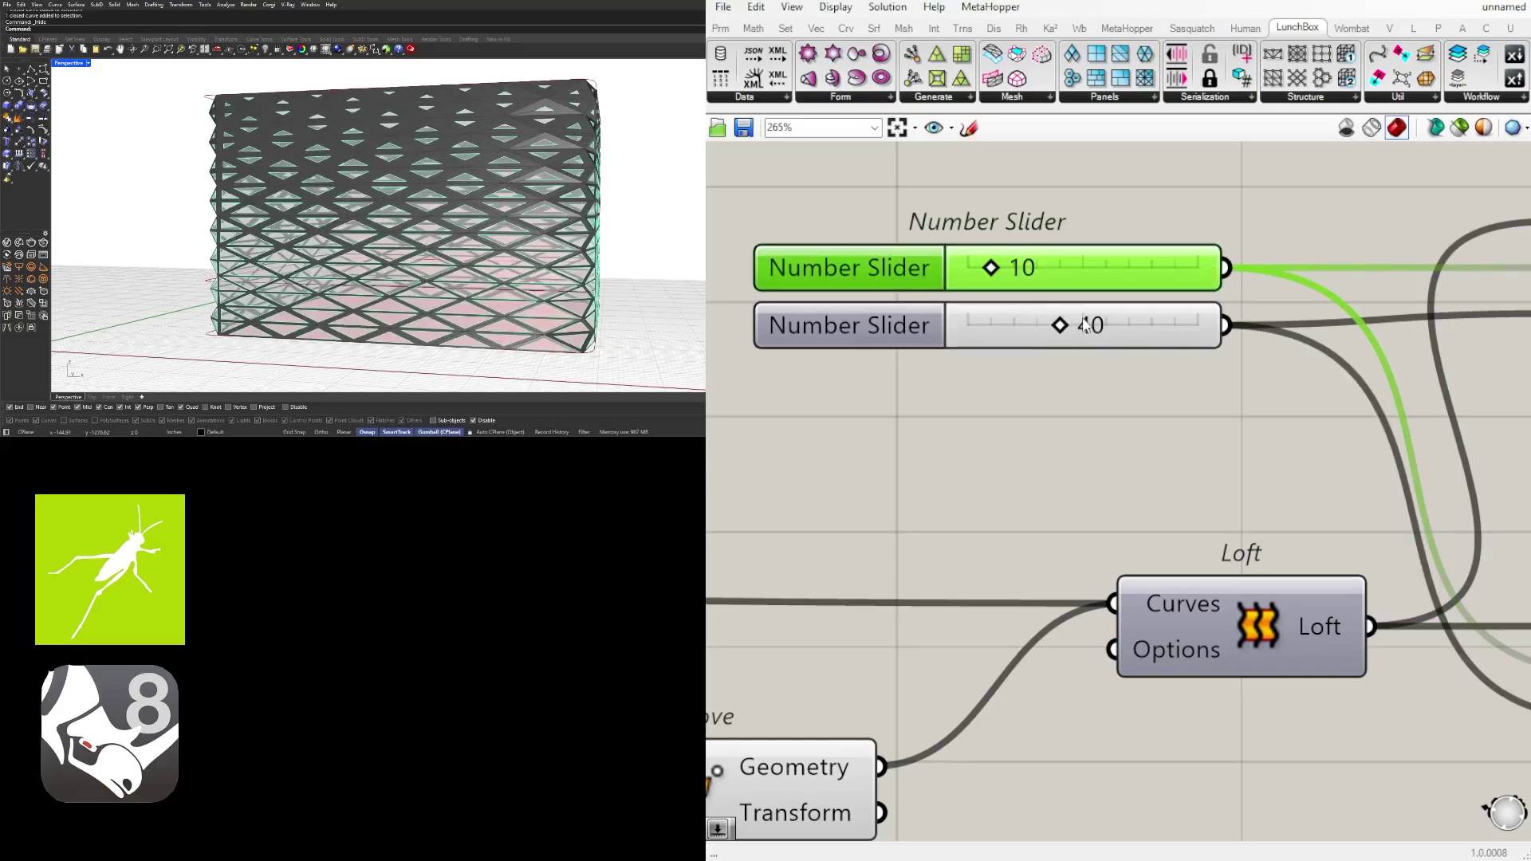
Set the V Divisions Number Slider to 50
double_click(1085, 323)
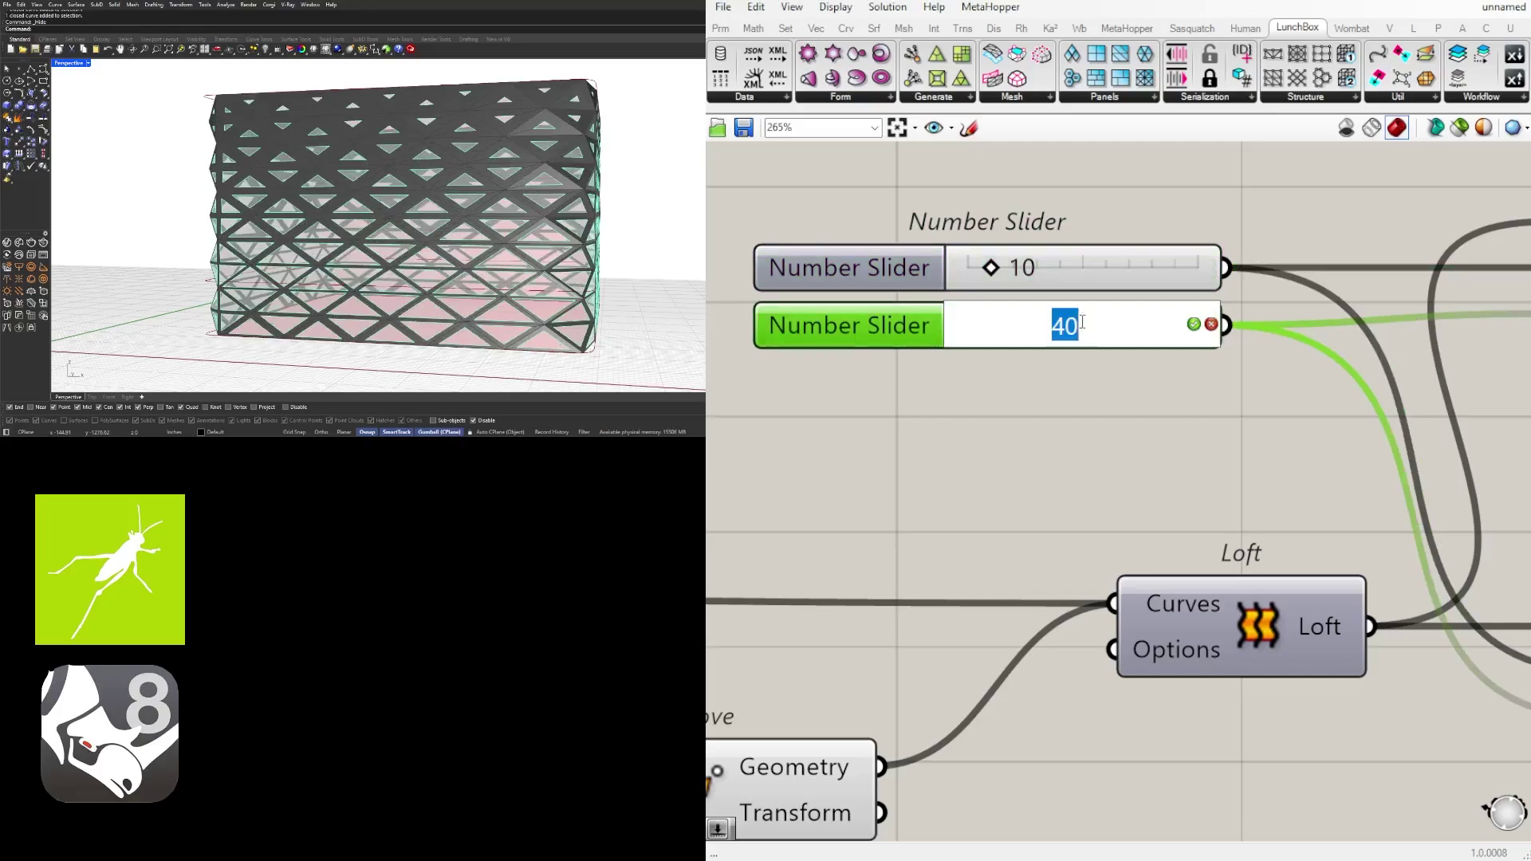
text(50)
key(Return)
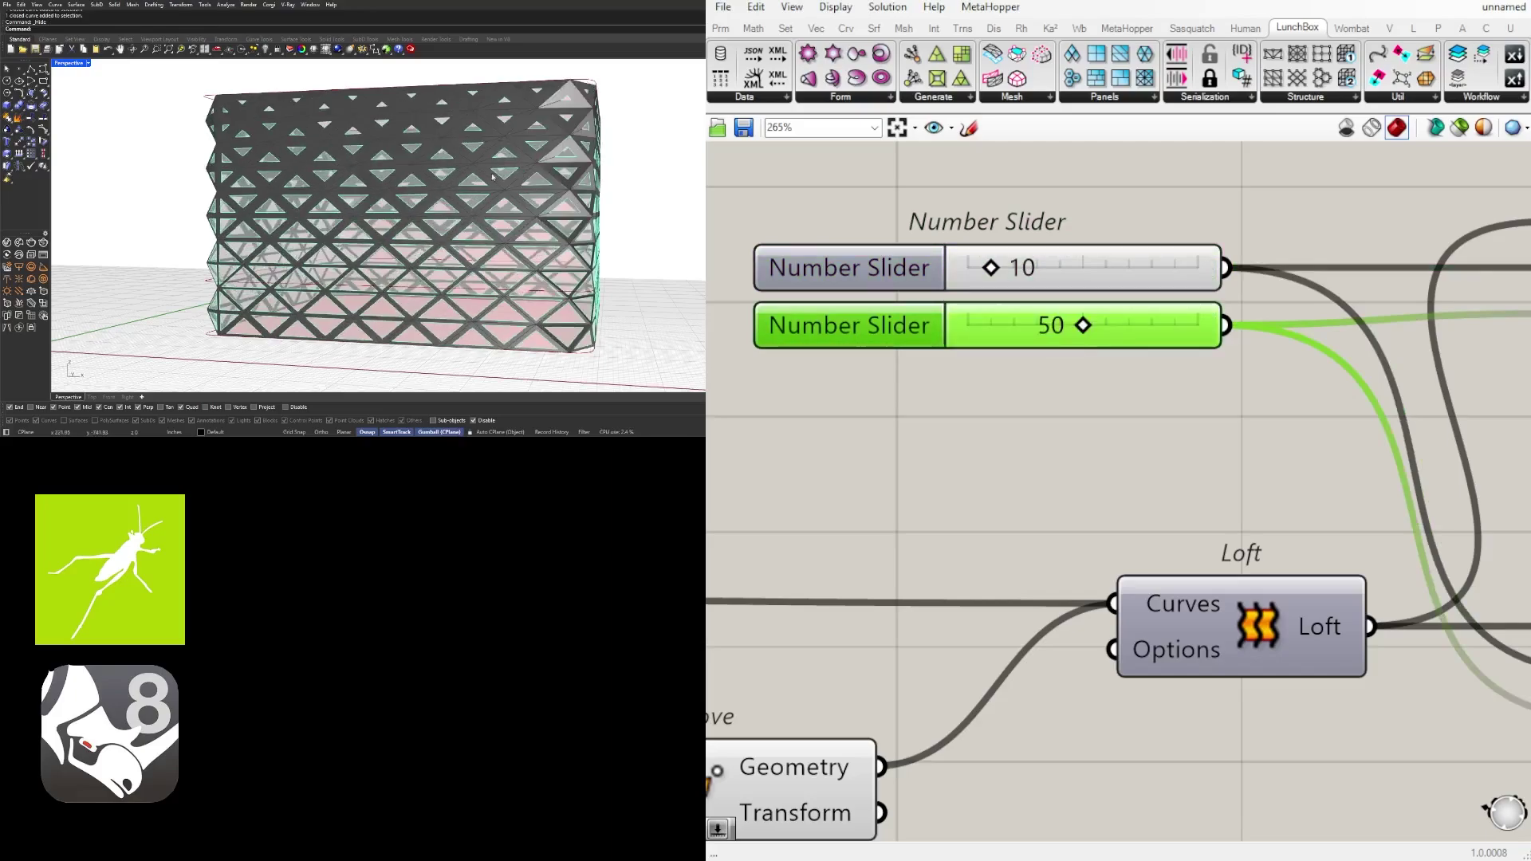
Examine the triangular lattice facade from several angles along with the Grasshopper definition that generates it
scroll(446, 239, down, 3)
right_drag(446, 240, 275, 254)
scroll(1044, 483, down, 6)
right_drag(1180, 479, 1045, 497)
right_drag(1343, 664, 1185, 616)
right_drag(1435, 562, 1195, 546)
scroll(1196, 547, up, 5)
scroll(949, 606, down, 3)
right_drag(901, 570, 1281, 420)
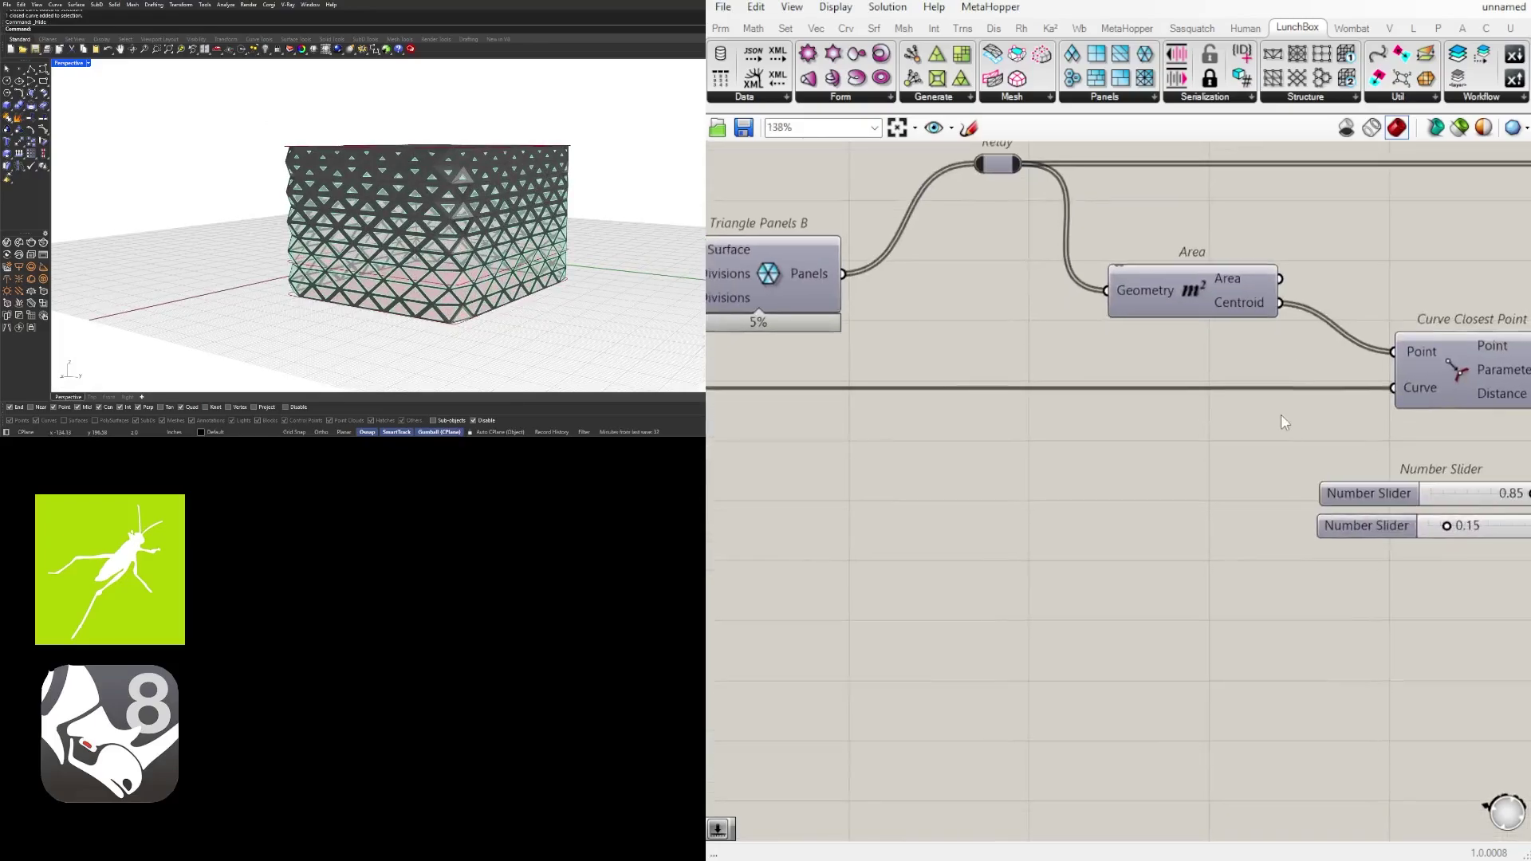
scroll(1203, 410, down, 6)
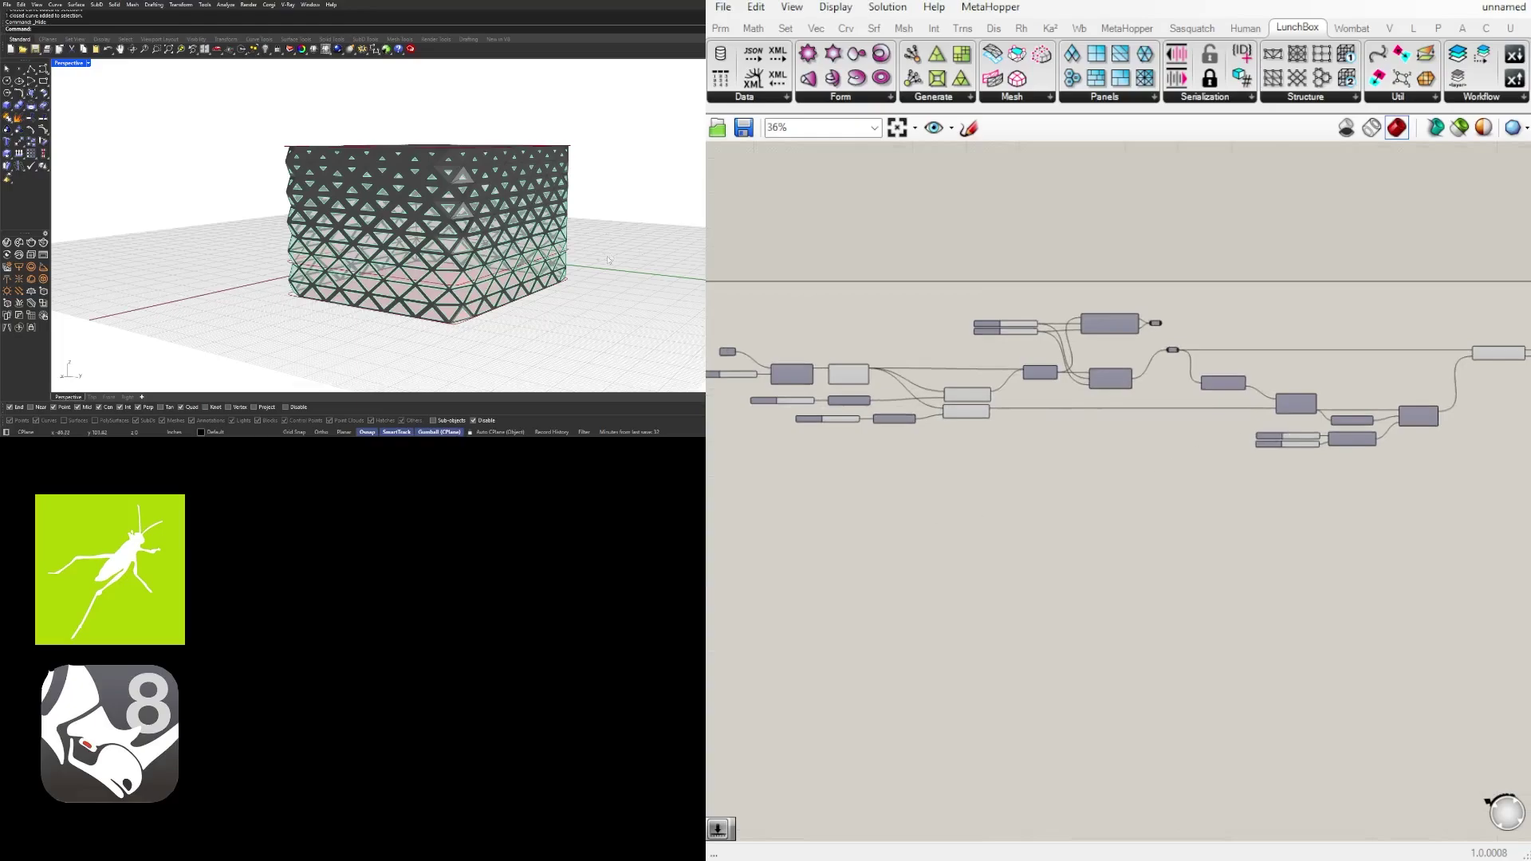
right_drag(604, 260, 722, 410)
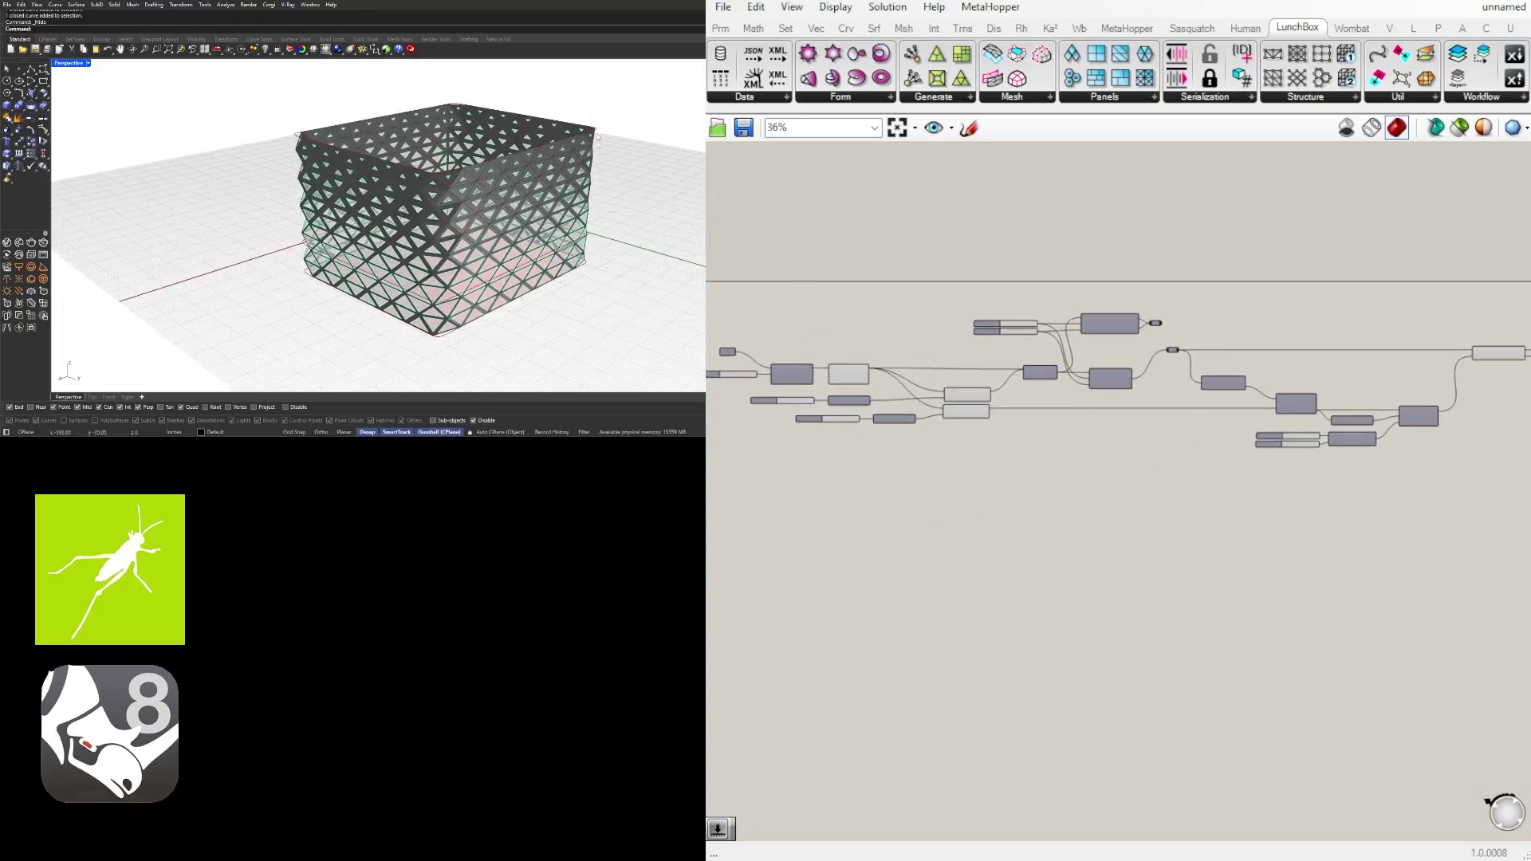
right_drag(524, 269, 529, 316)
drag(528, 316, 487, 286)
Switch to Rhino, reveal the hidden objects with the Show command and select the facade's base curve
text(Show)
key(Return)
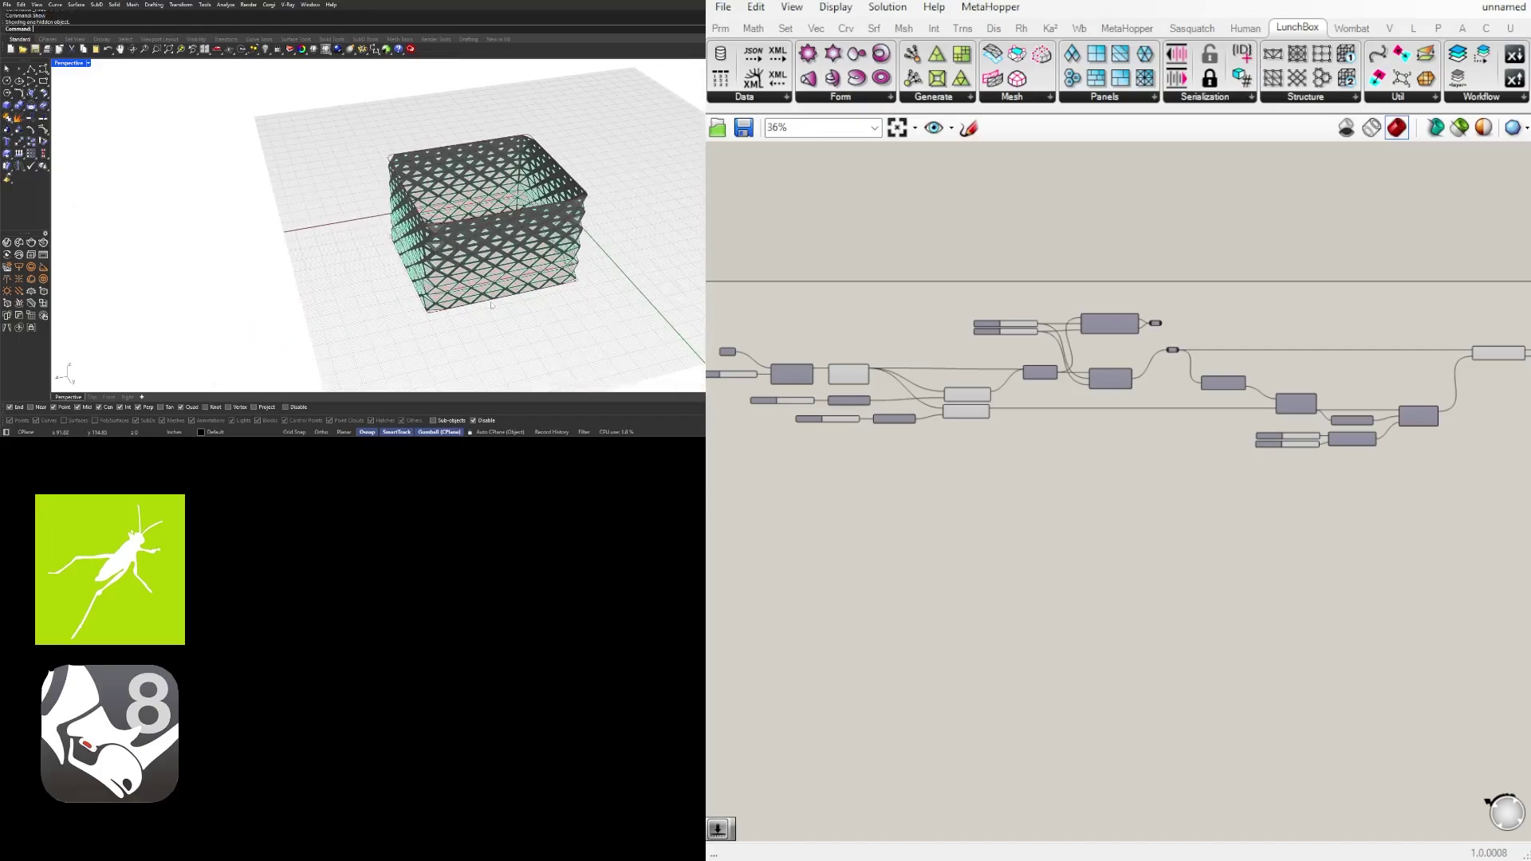
click(573, 282)
scroll(572, 282, up, 5)
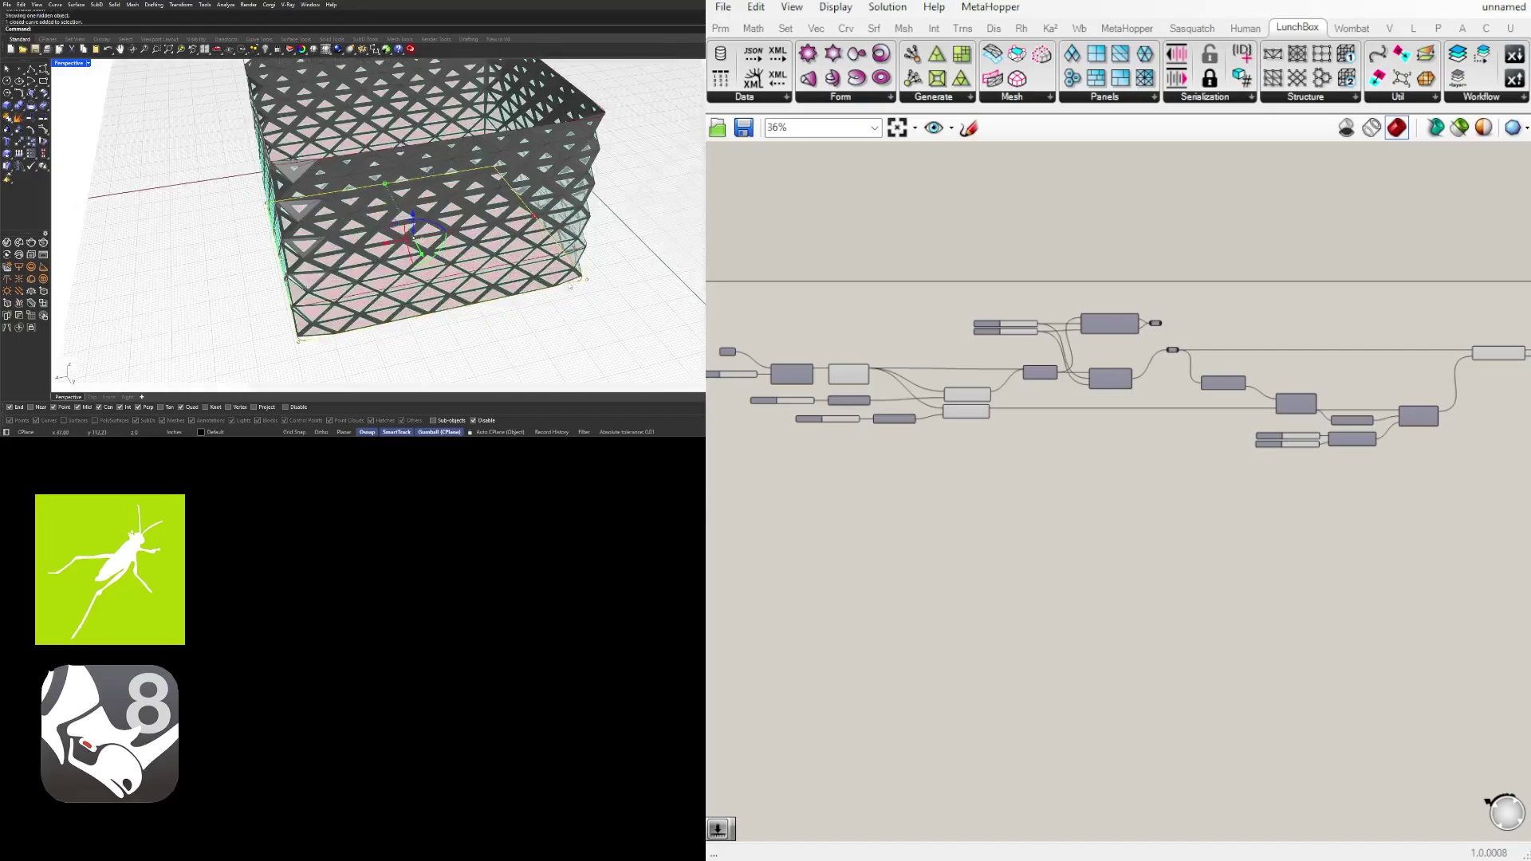
Reshape the facade footprint by moving the base curve's corner points outward
drag(546, 270, 633, 291)
shift+right_drag(627, 283, 529, 324)
drag(465, 324, 635, 301)
right_drag(575, 298, 515, 191)
shift+right_drag(600, 255, 534, 233)
drag(615, 237, 624, 242)
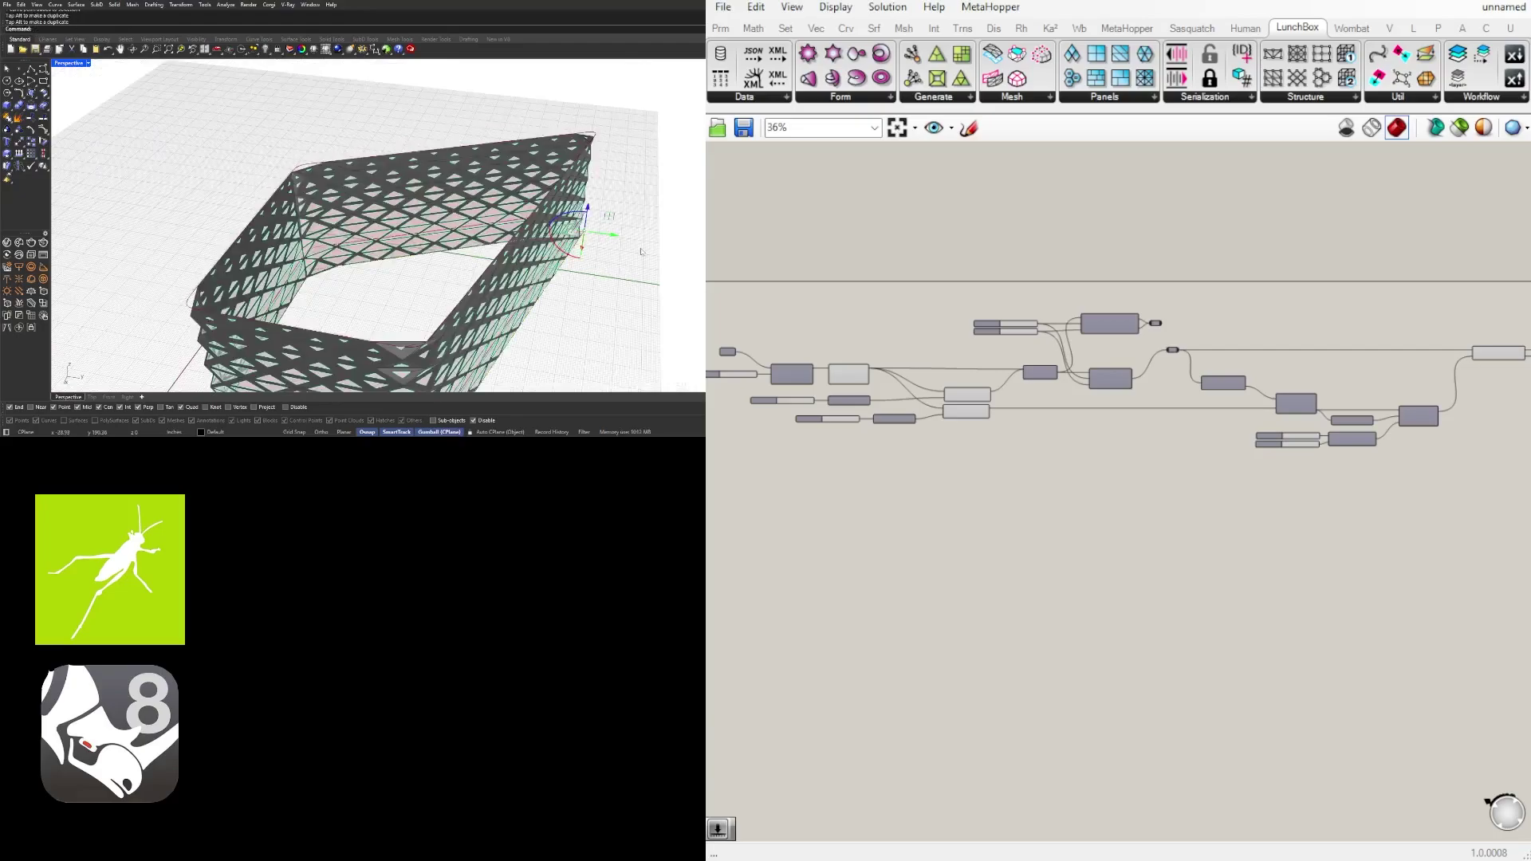
right_drag(630, 263, 401, 263)
right_drag(522, 263, 563, 311)
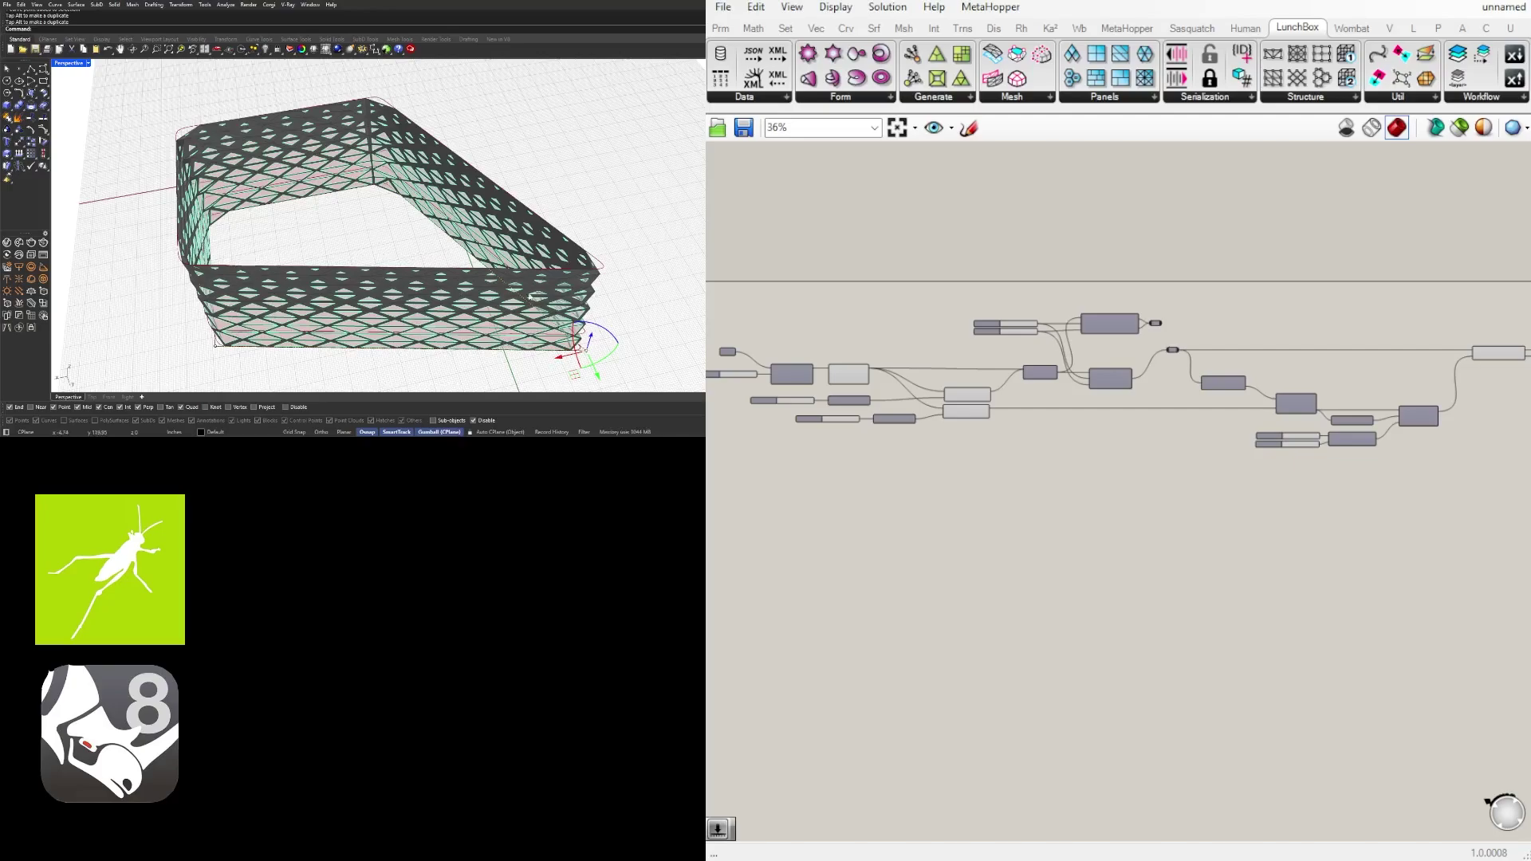
click(564, 292)
Draw a closed five-sided polyline on the ground plane, beyond the existing facade
scroll(582, 295, down, 4)
right_drag(582, 295, 383, 378)
click(32, 71)
scroll(351, 159, down, 6)
shift+right_drag(355, 161, 355, 212)
click(302, 257)
click(309, 177)
click(406, 134)
click(566, 178)
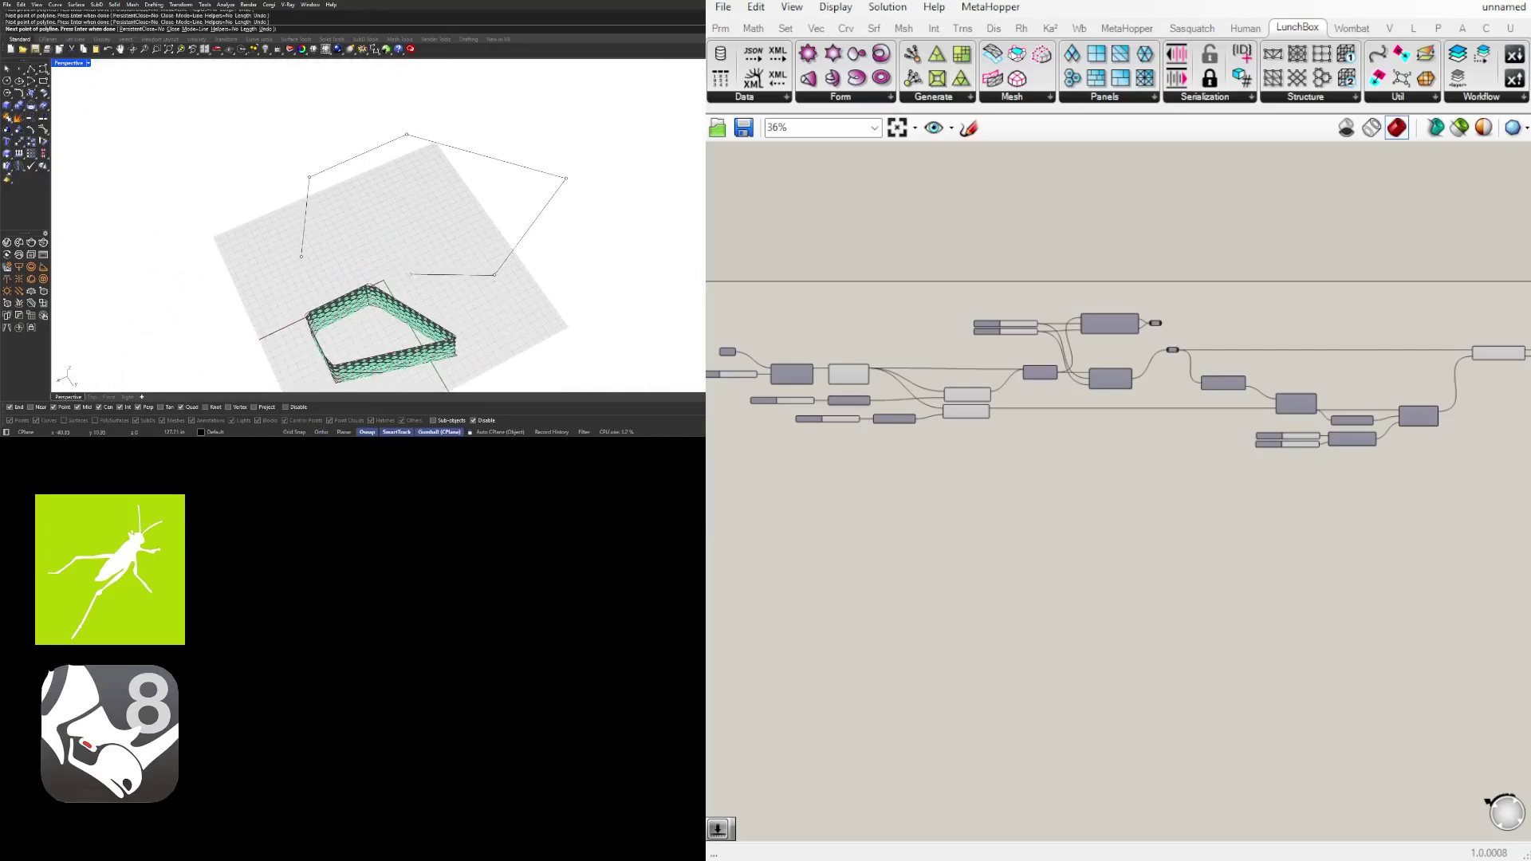
text(c)
key(Return)
Assign the new five-sided polyline to Grasshopper's Curve parameter as its single curve
scroll(1011, 402, up, 7)
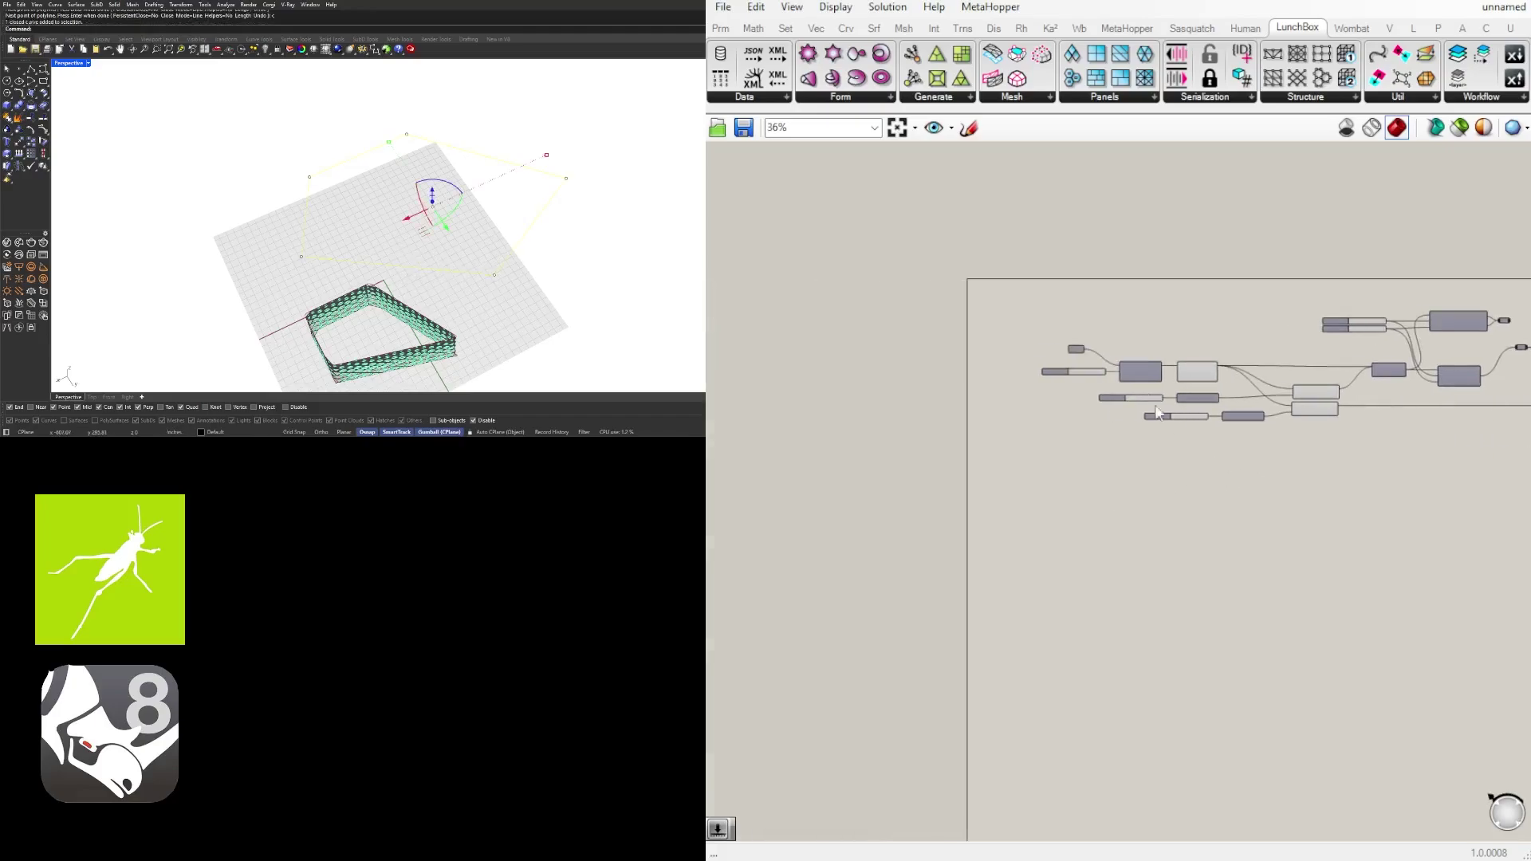
right_click(976, 399)
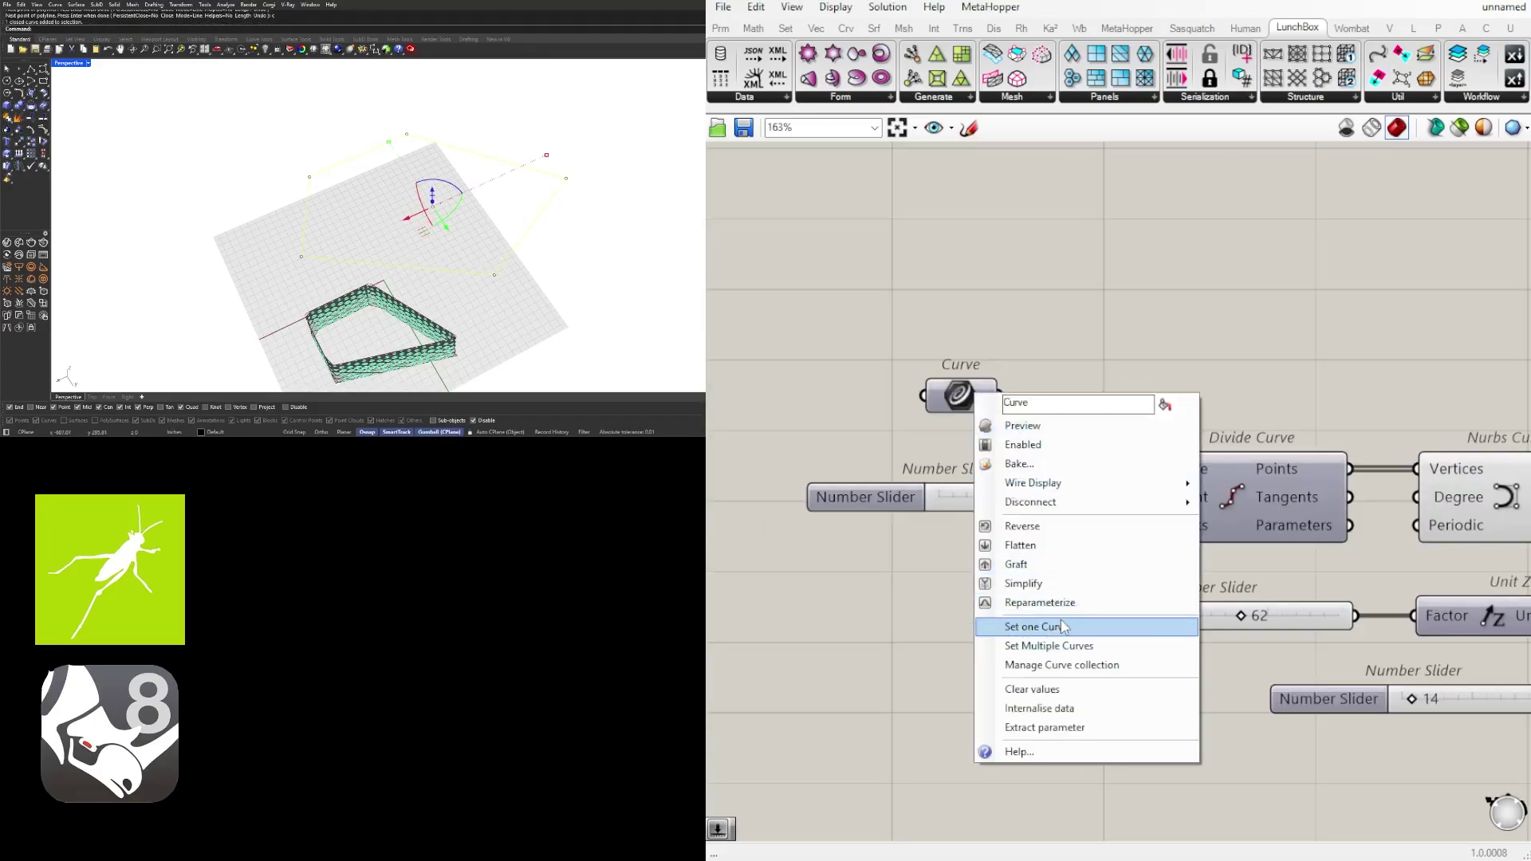
click(1027, 626)
Scale the five-sided polyline down uniformly in Rhino and inspect the regenerated facade
right_drag(555, 344, 437, 276)
scroll(566, 271, up, 5)
scroll(562, 285, down, 2)
shift+drag(397, 204, 439, 233)
scroll(484, 276, up, 8)
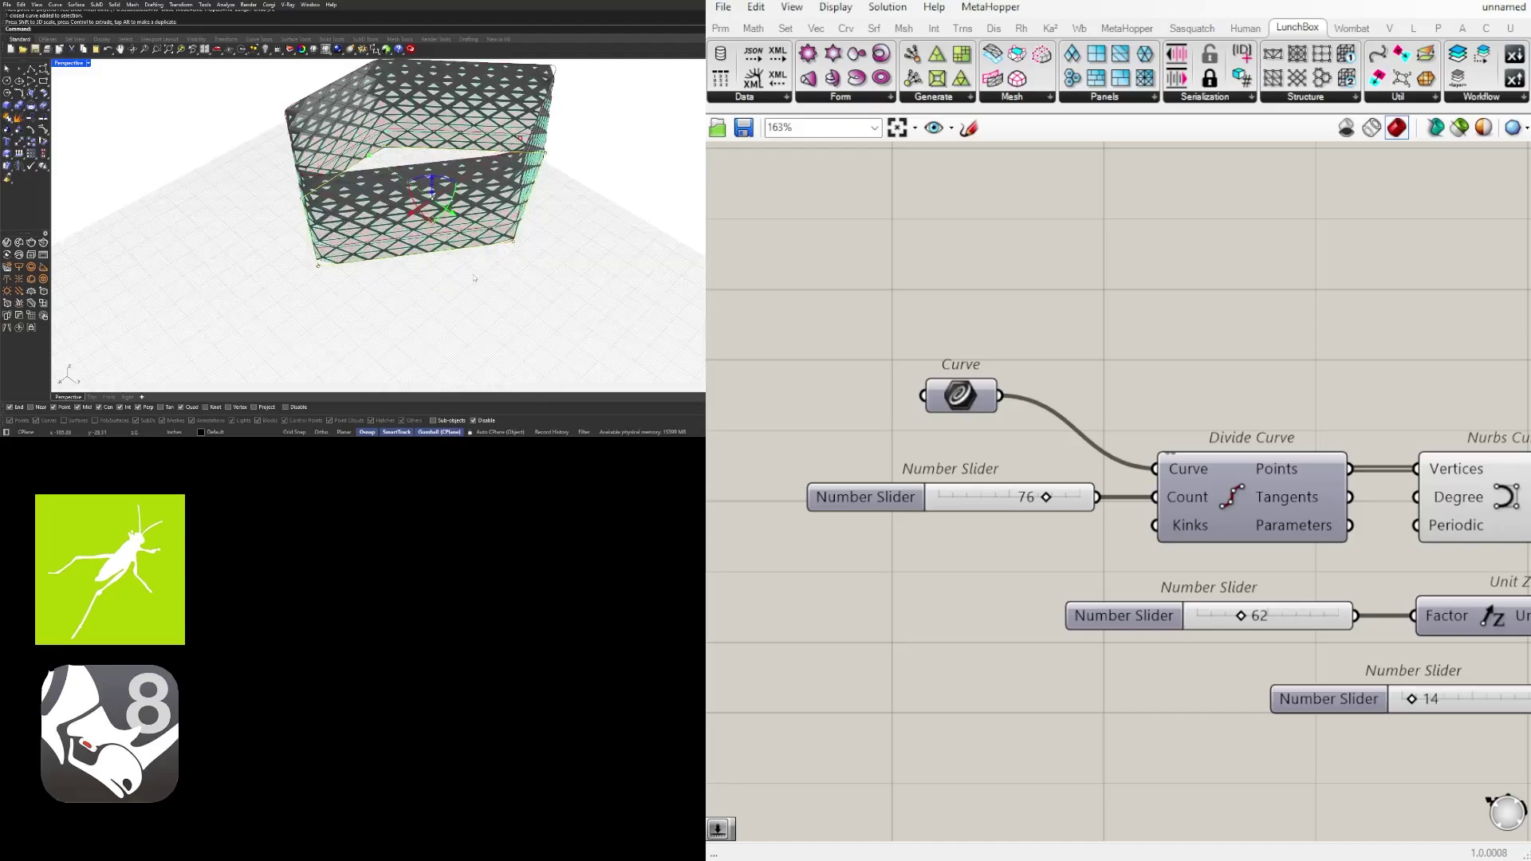
right_drag(482, 275, 482, 233)
scroll(375, 242, down, 4)
scroll(572, 227, down, 4)
scroll(1413, 409, down, 3)
scroll(1416, 413, down, 5)
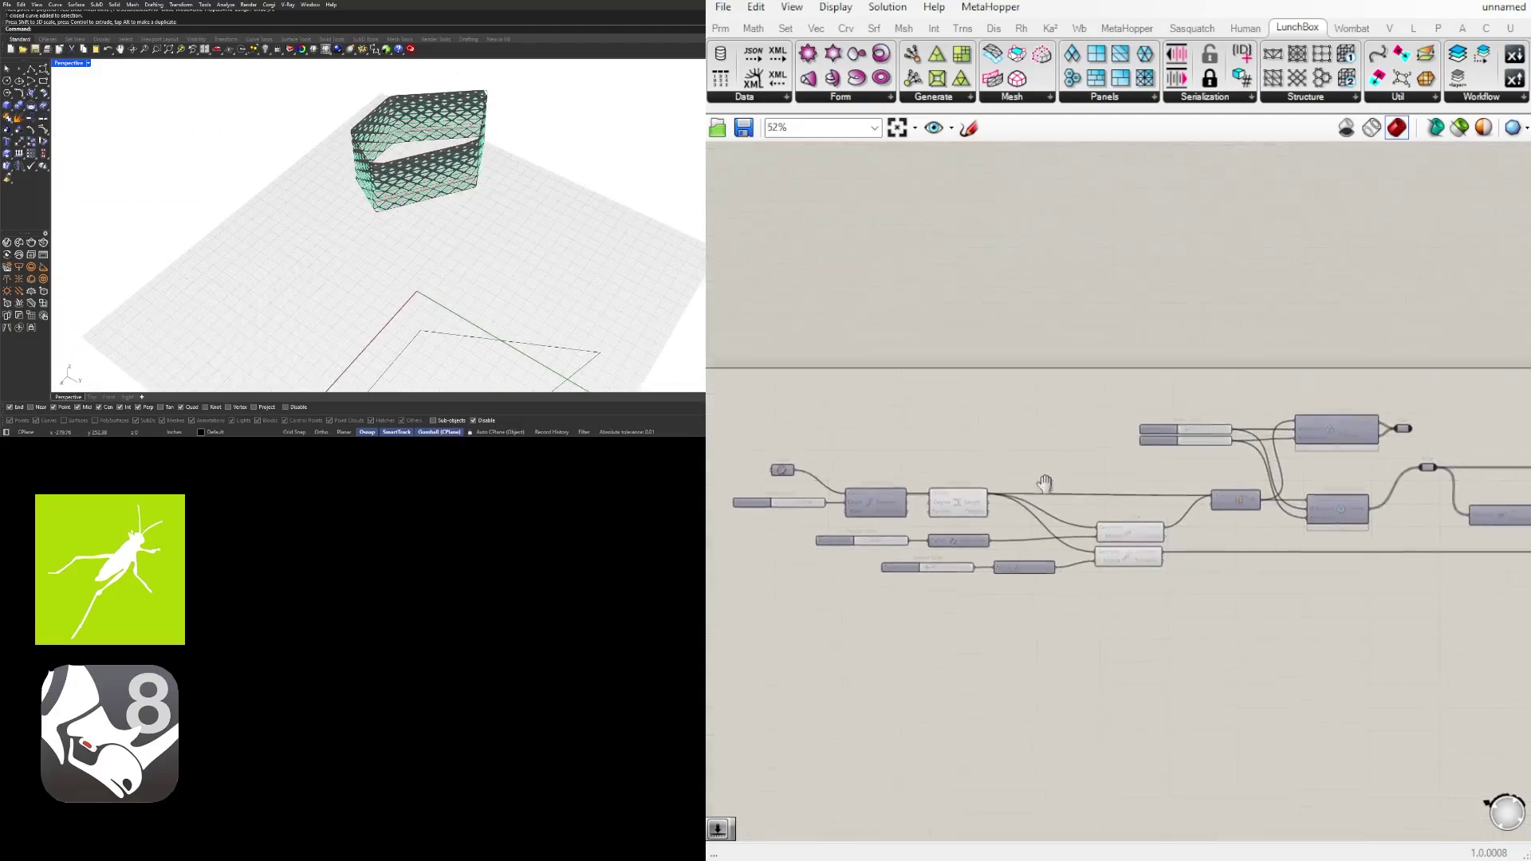
Move the division sliders, Diamond Panels and its Relay down closer to Triangle Panels B, and shift the downstream Relay aside
scroll(1071, 504, up, 4)
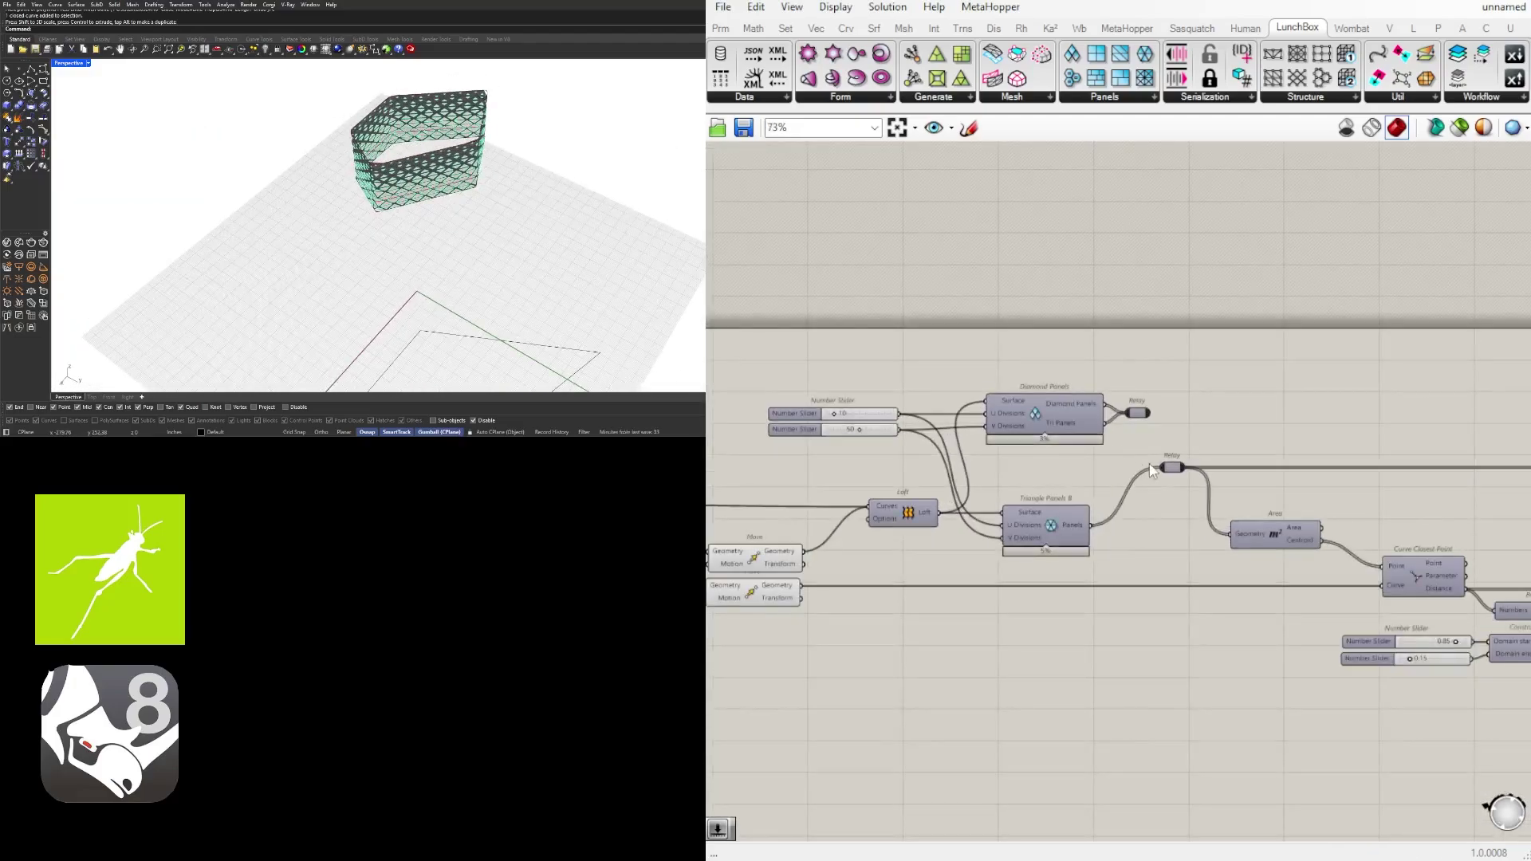
scroll(1293, 408, up, 2)
drag(1296, 435, 837, 343)
drag(1131, 379, 1141, 434)
click(1217, 389)
scroll(1320, 448, up, 2)
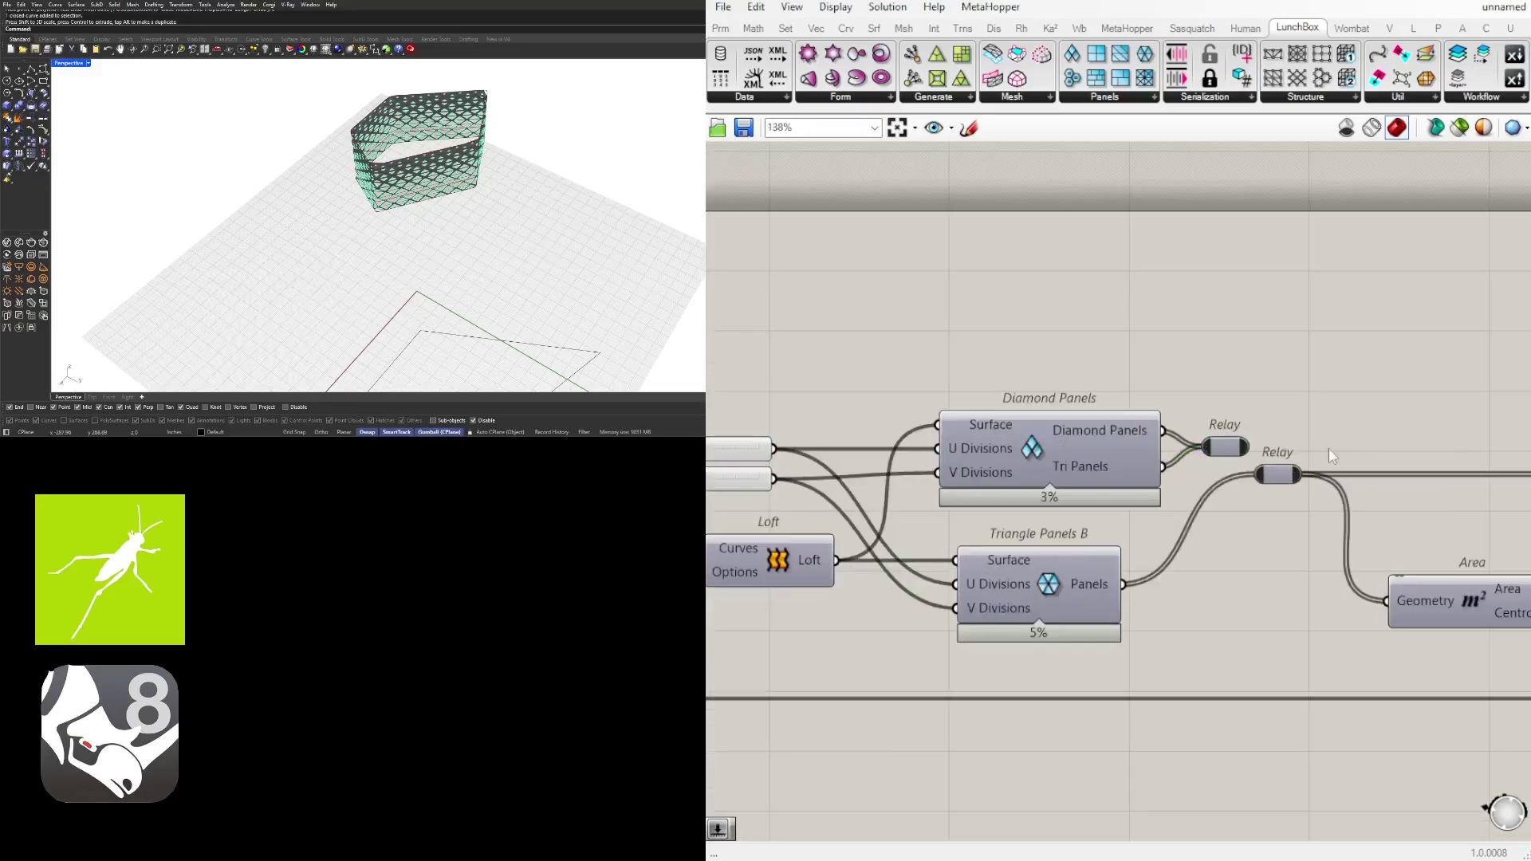
drag(1286, 480, 1316, 478)
click(1310, 442)
Shift the downstream Relay and everything connected after it farther from the panel components, and nudge Diamond Panels' Relay outward
scroll(1304, 460, down, 9)
right_drag(1459, 522, 1202, 521)
scroll(943, 453, up, 2)
drag(847, 440, 1391, 576)
scroll(1328, 402, up, 2)
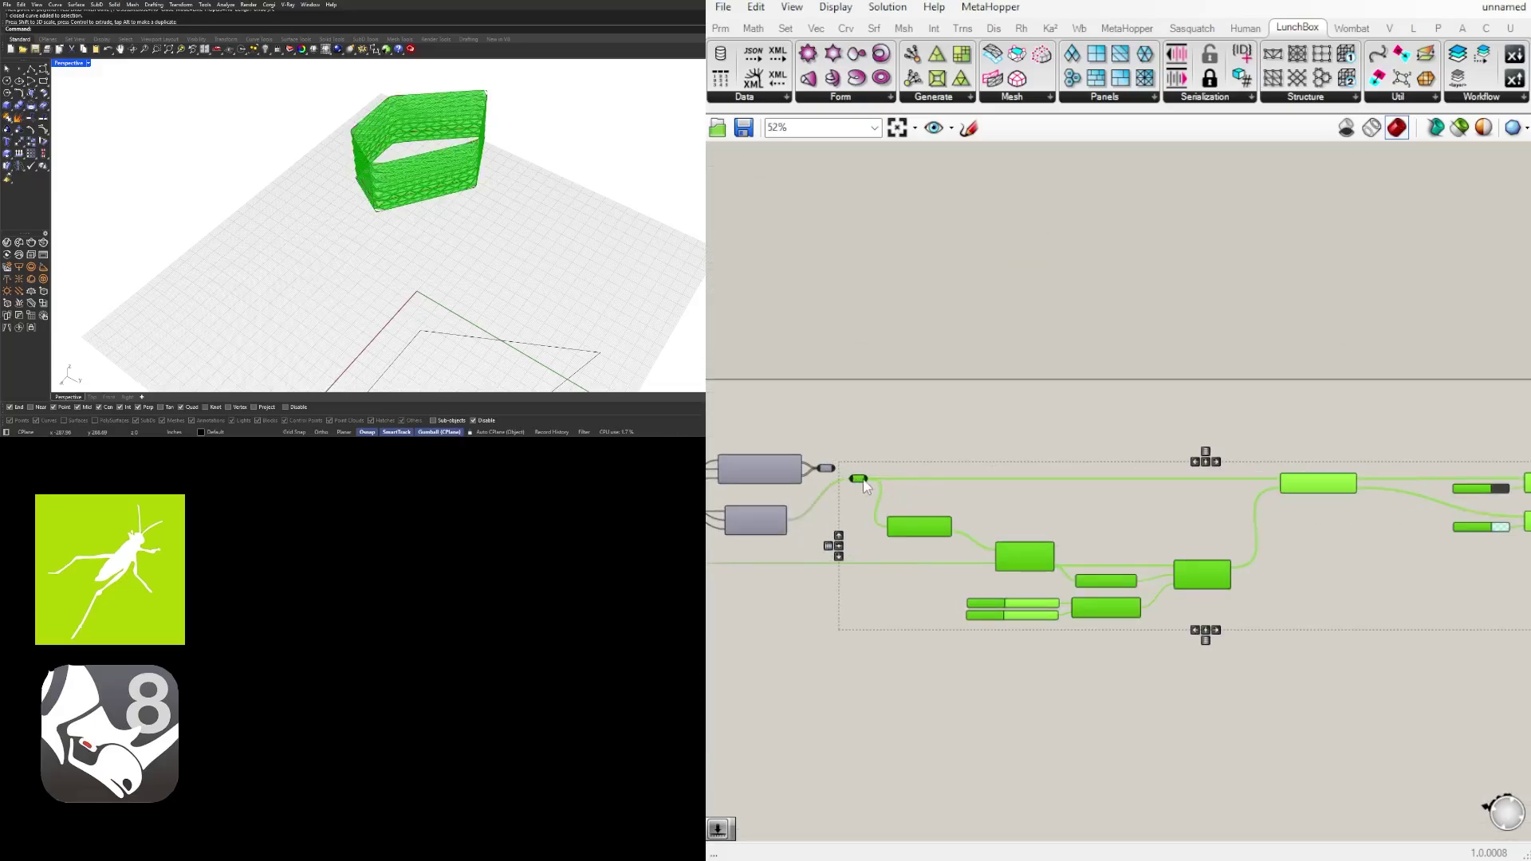
drag(864, 481, 917, 481)
right_drag(932, 452, 1284, 457)
scroll(1216, 463, up, 3)
click(1203, 457)
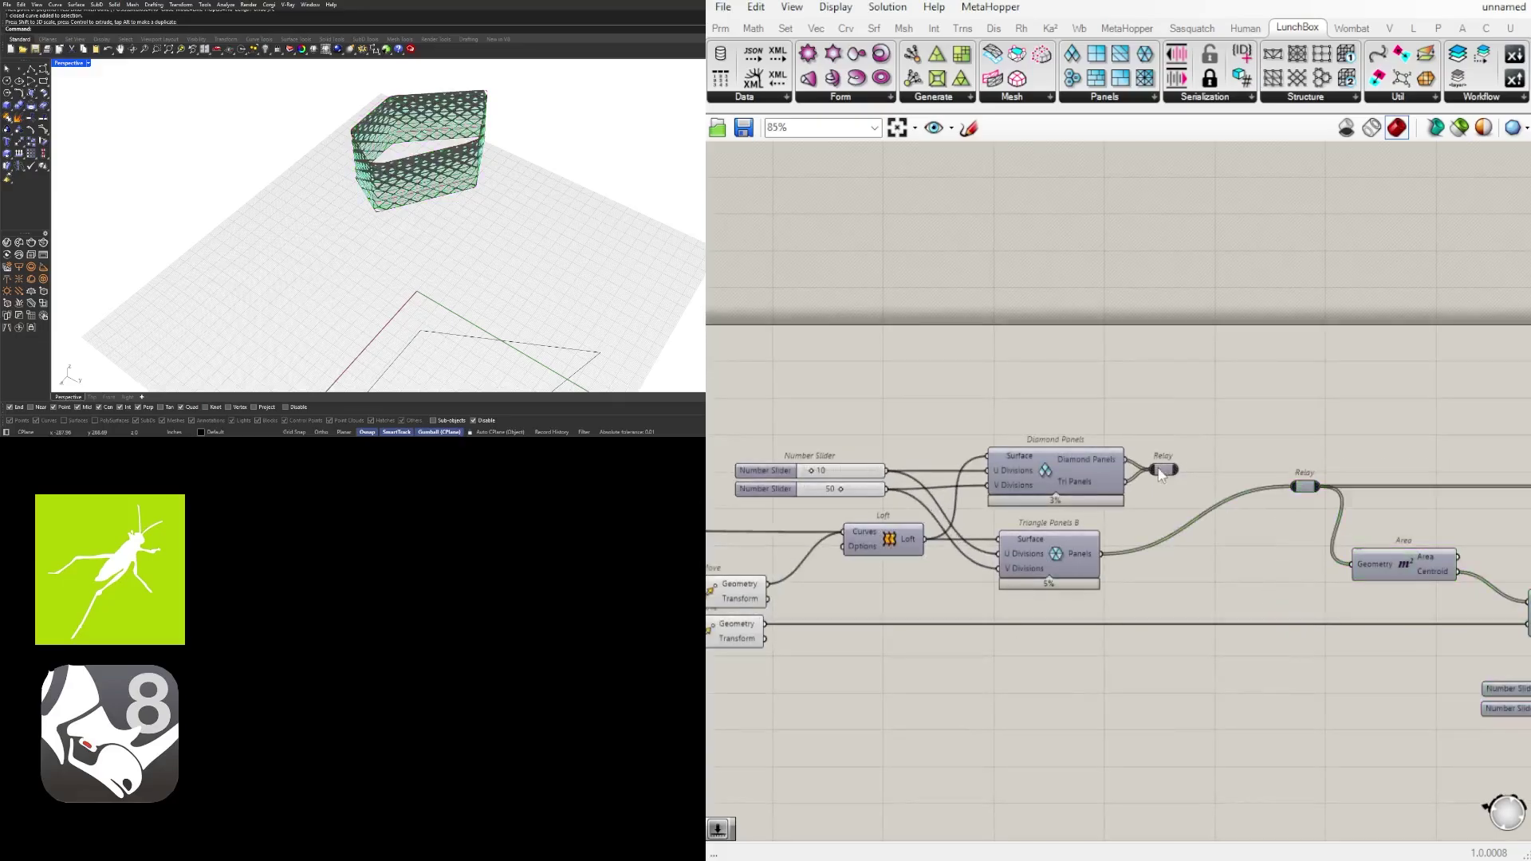
drag(1161, 474, 1191, 472)
click(1212, 446)
Rename the slider feeding Divide Curve's Count input to CURVE DIV and enclose it in a group
right_drag(1172, 463, 1481, 388)
scroll(1252, 438, down, 4)
right_drag(1244, 438, 1392, 421)
scroll(1148, 443, up, 5)
right_drag(966, 475, 1187, 483)
scroll(1027, 437, up, 4)
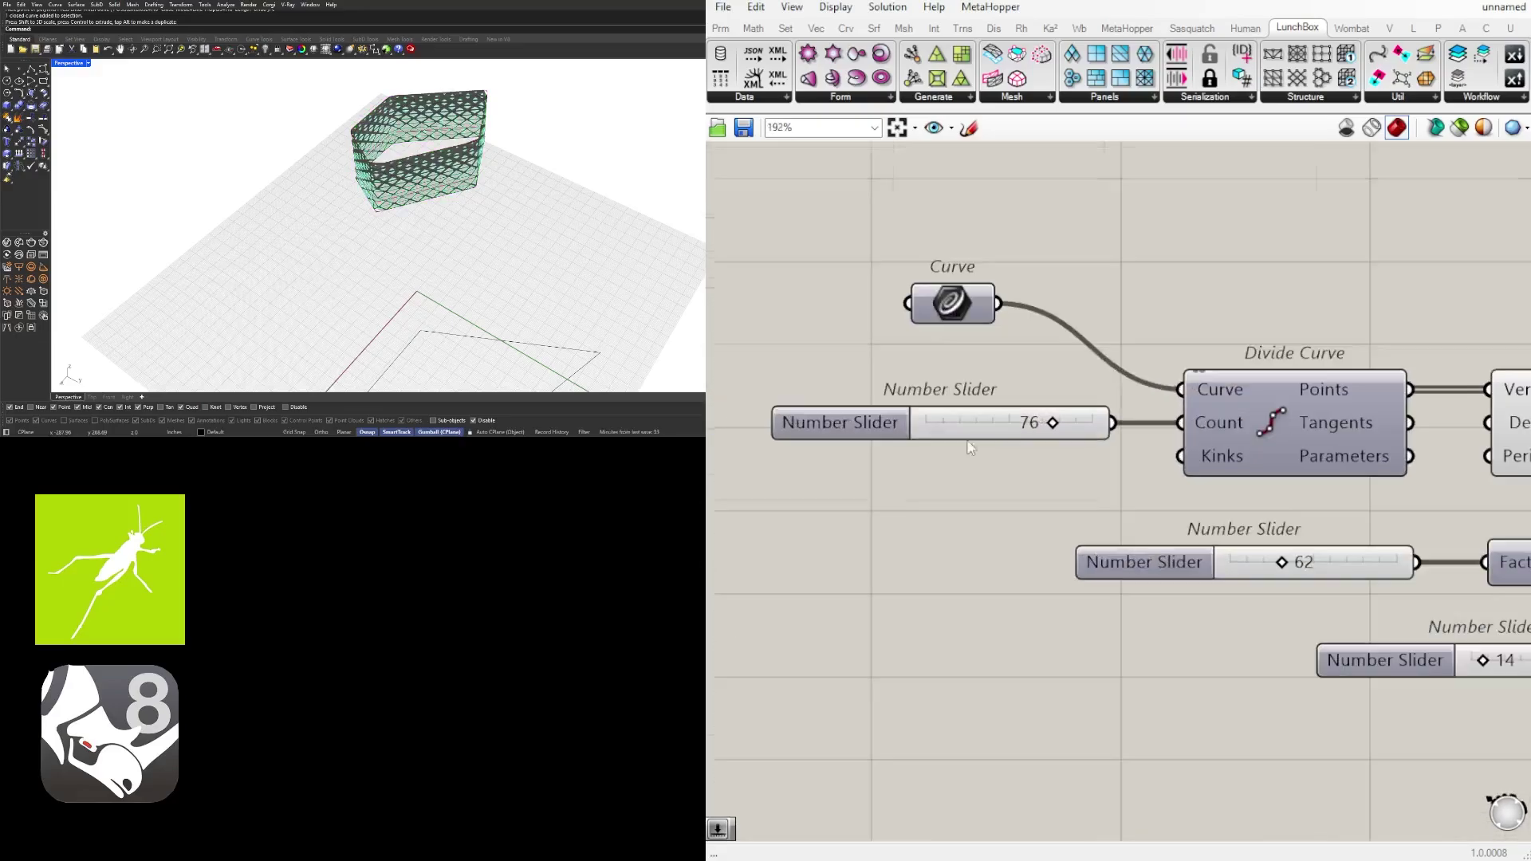
right_click(830, 423)
drag(963, 424, 806, 434)
right_click(875, 424)
click(977, 437)
text(divi)
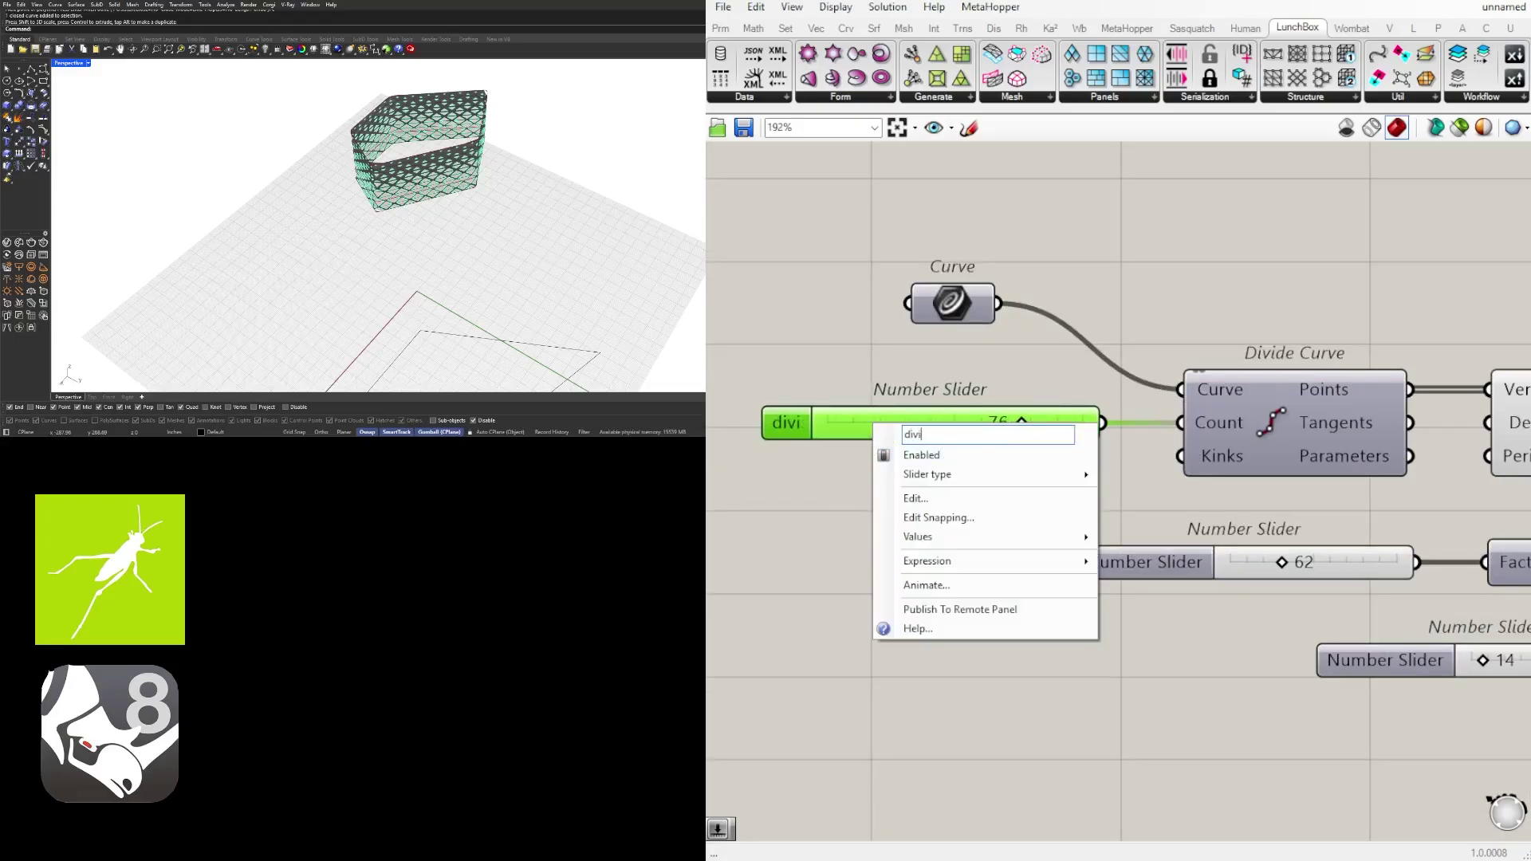
key(BackSpace)
key(BackSpace)
key(BackSpace)
key(BackSpace)
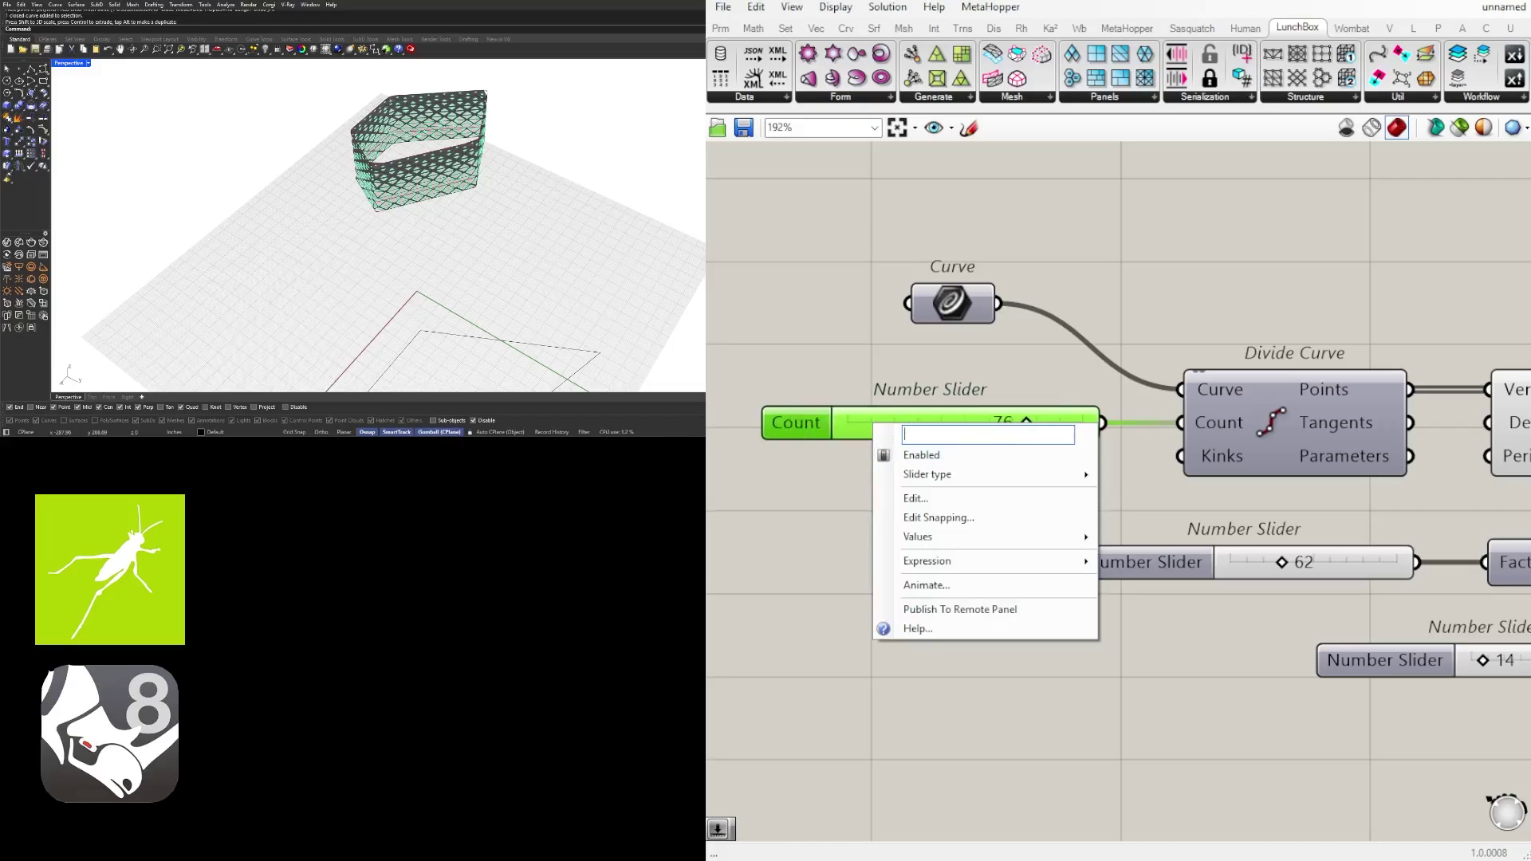
text(CURVE DIV)
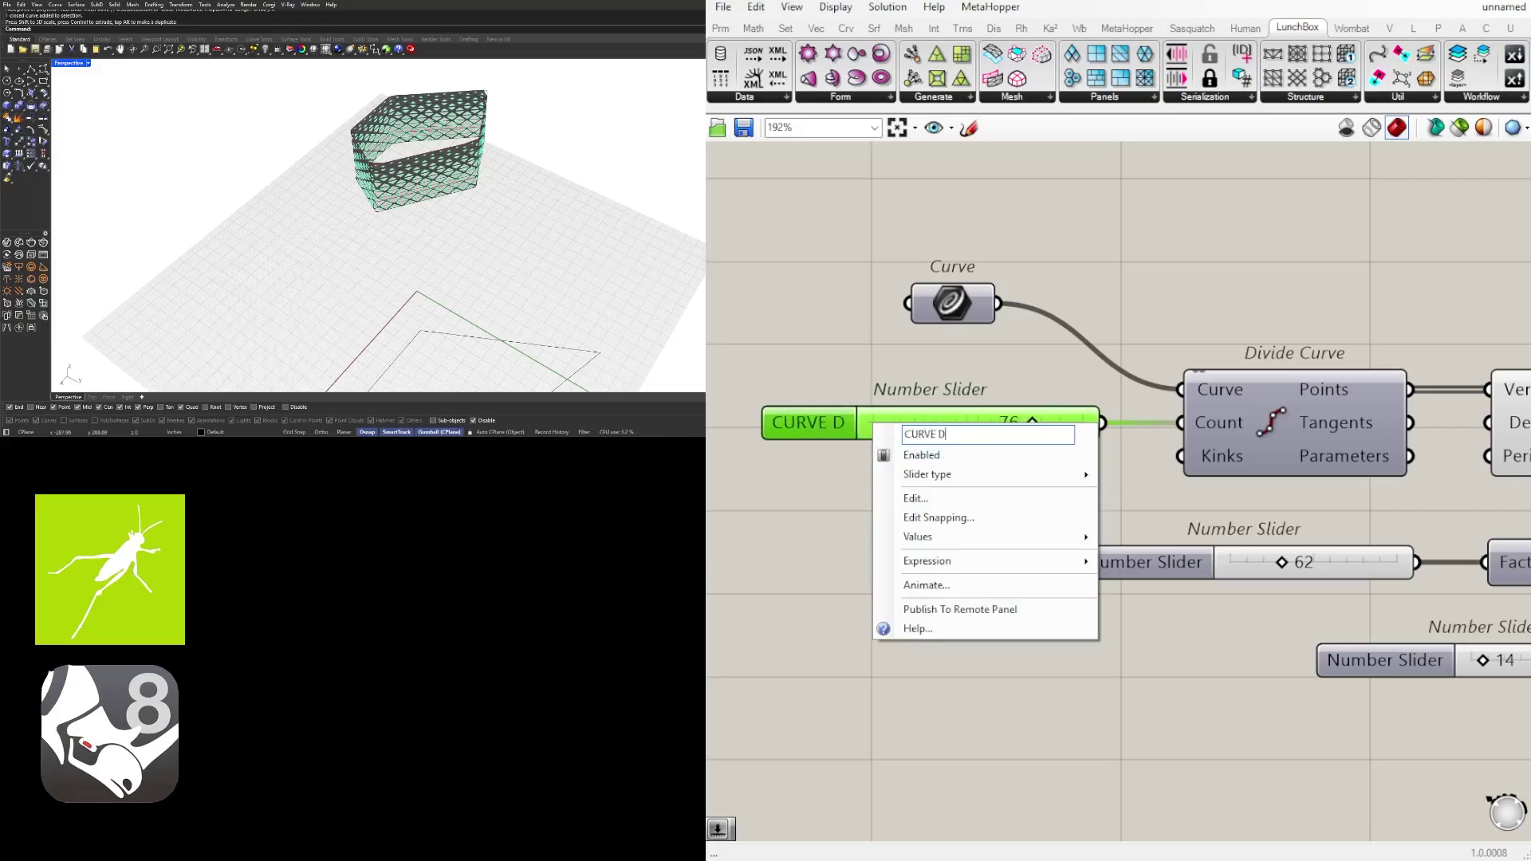
key(Return)
key(ctrl+g)
scroll(1128, 483, down, 2)
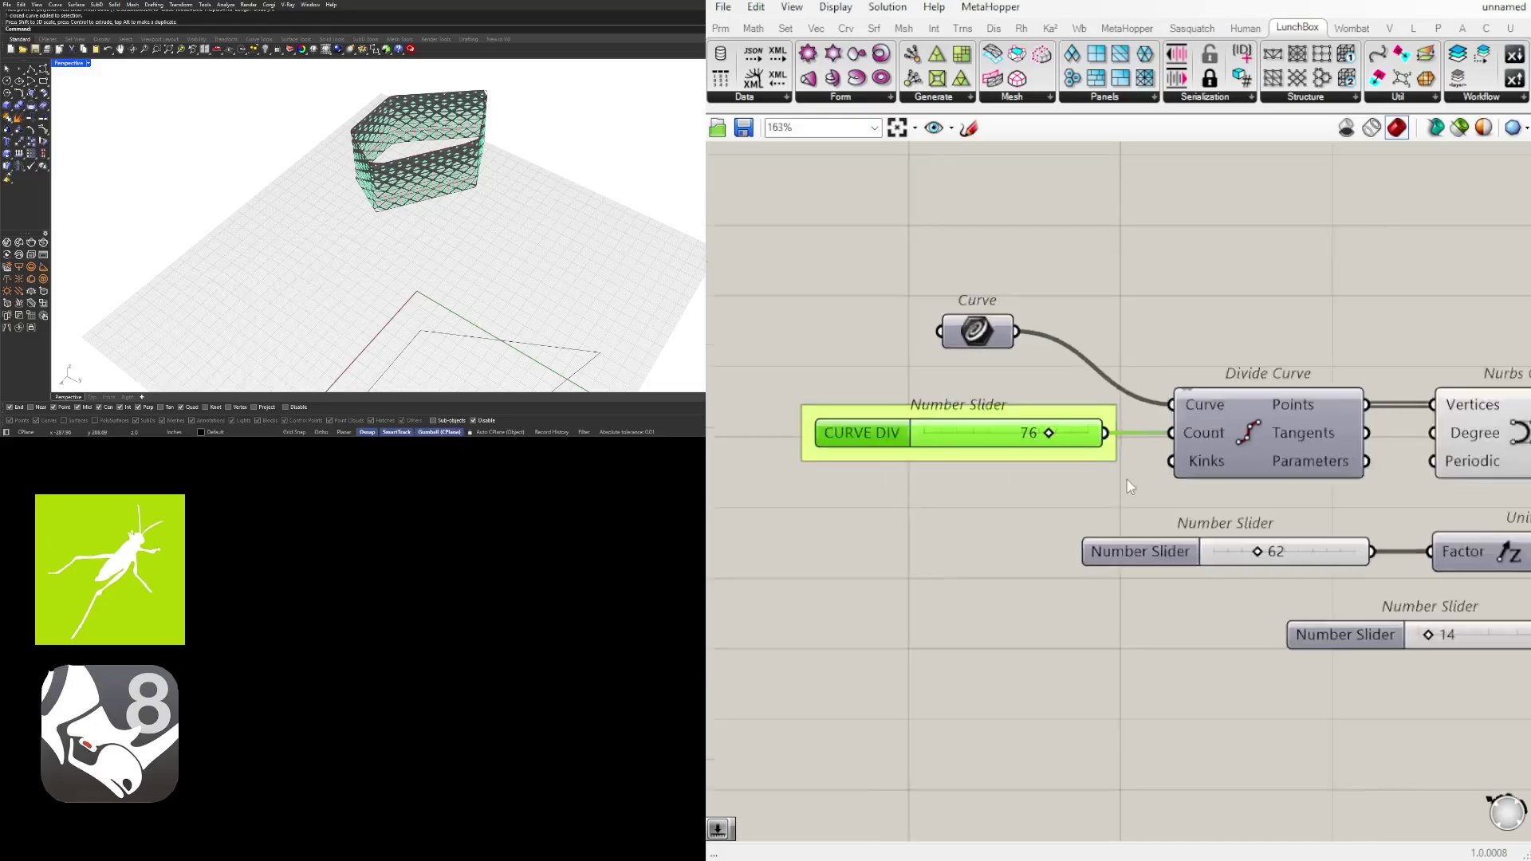
Enclose the Curve parameter in its own group and title the group SET ONE CURVE
right_drag(1131, 478, 925, 457)
right_drag(835, 334, 1038, 328)
click(1020, 325)
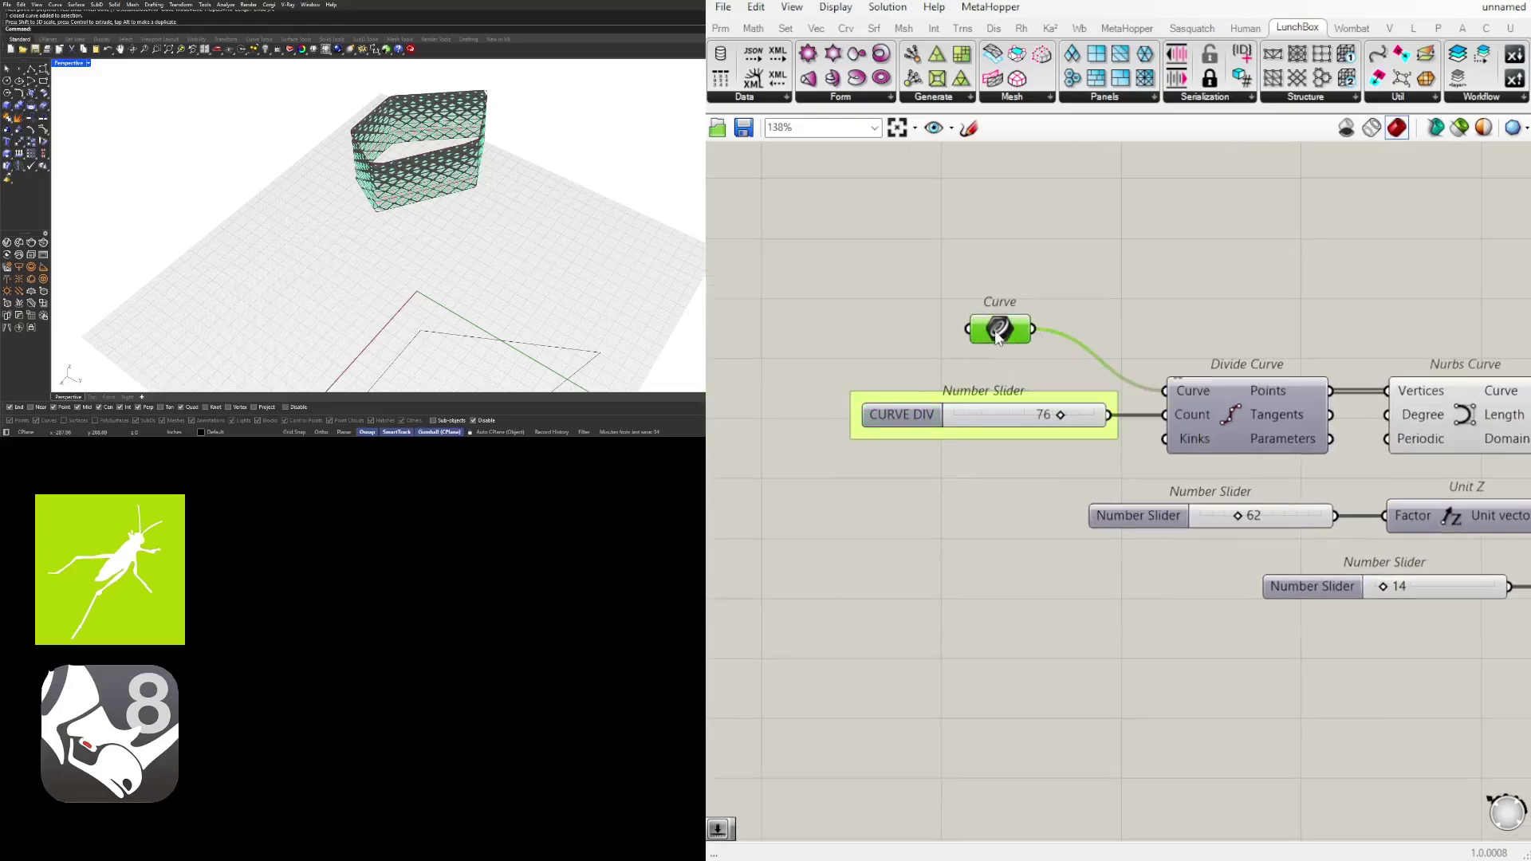
key(ctrl+g)
right_click(1001, 306)
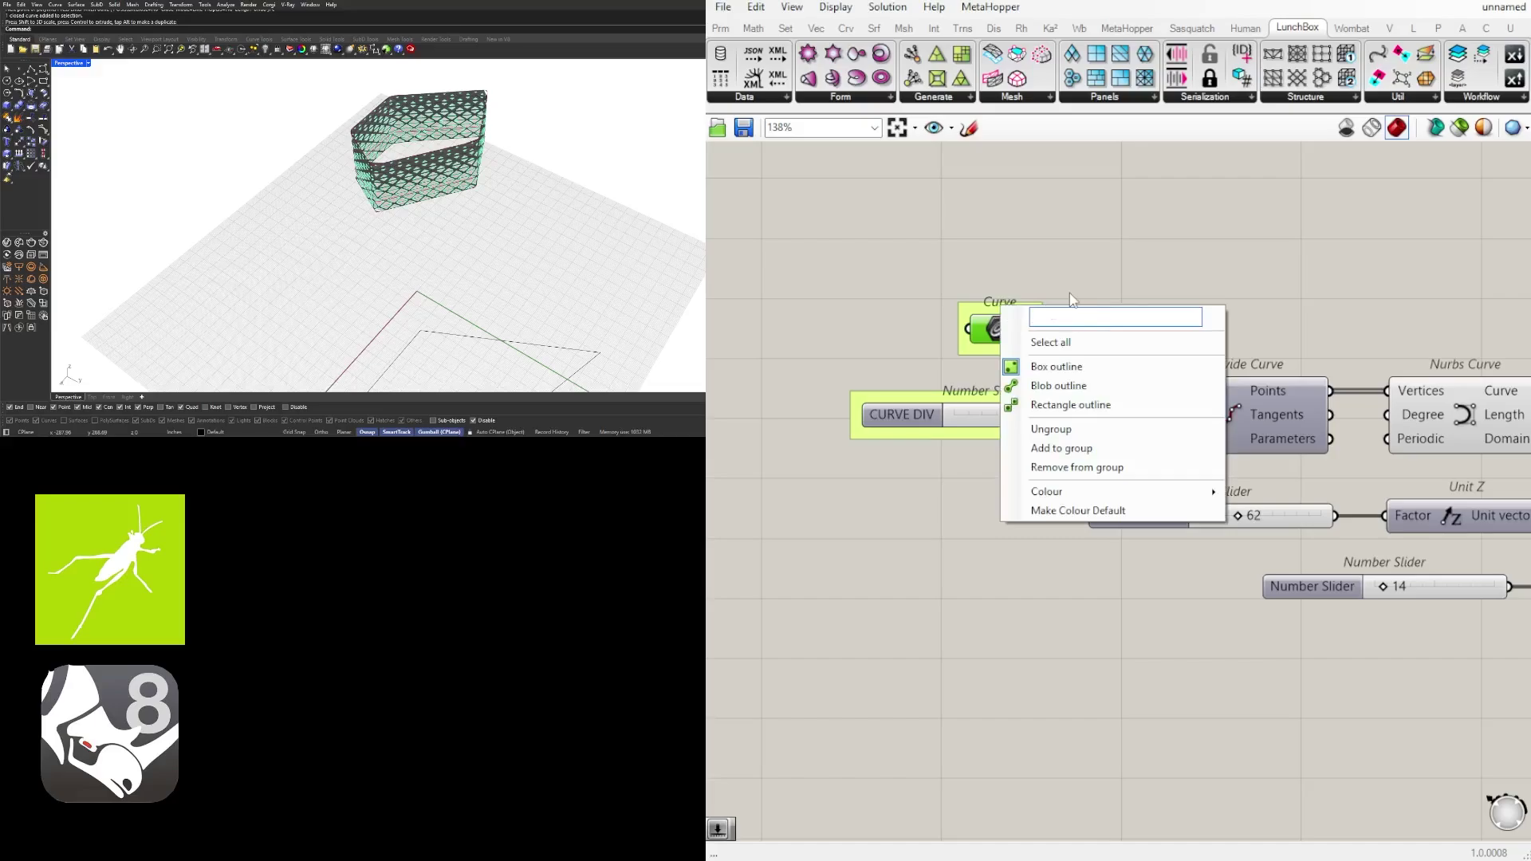
text(SET ONE CURVE)
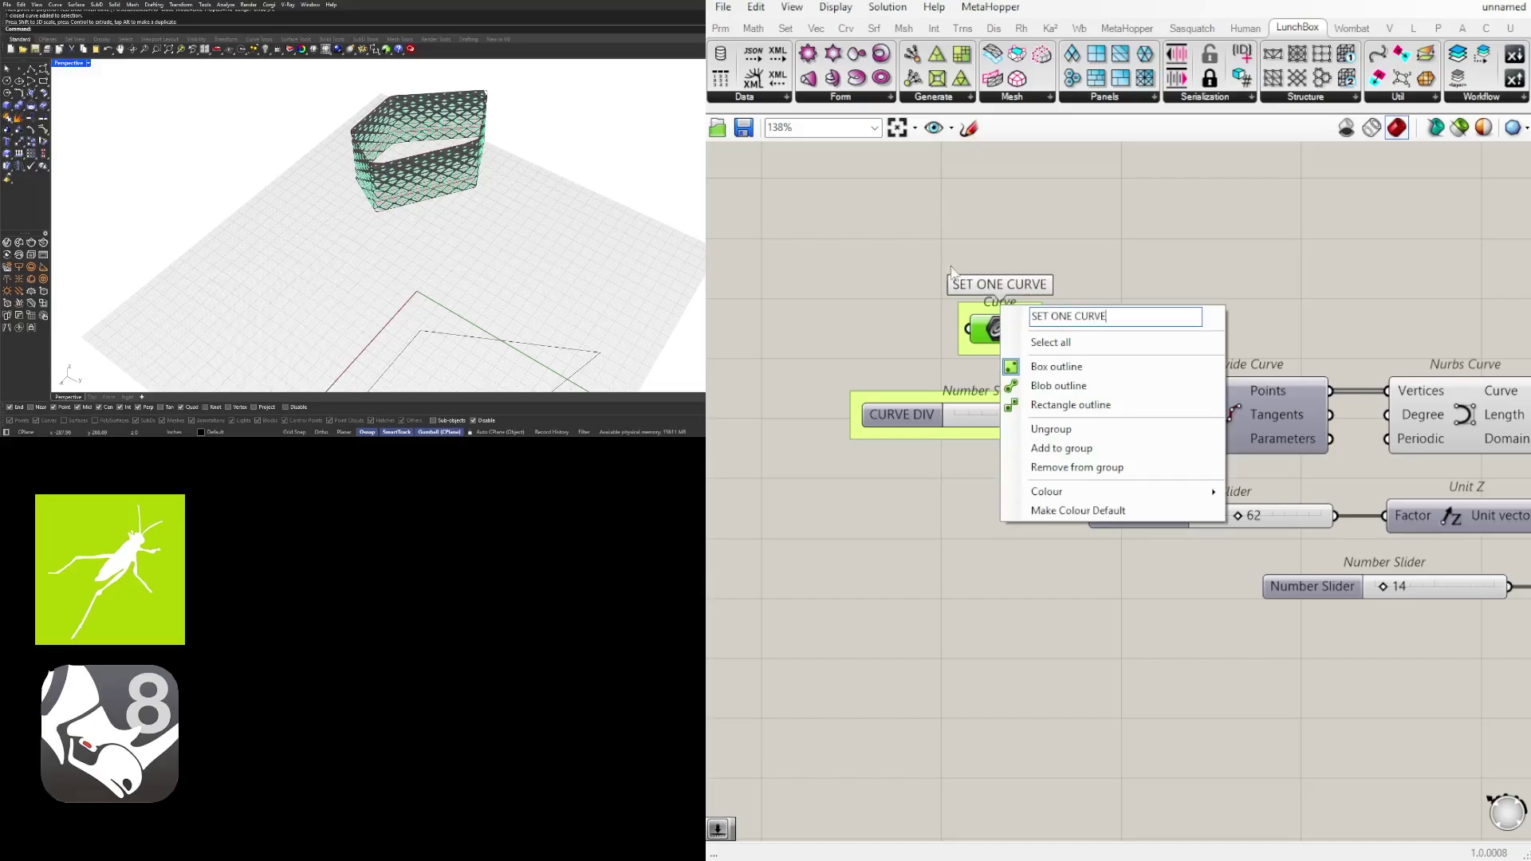
click(1192, 209)
Rename the slider feeding the upper Unit Z to HEIGHT and enclose it in a group
scroll(1266, 343, down, 3)
scroll(1291, 427, up, 3)
right_drag(1192, 442, 1145, 446)
click(1337, 472)
right_drag(1388, 464, 1113, 448)
scroll(1064, 440, down, 2)
click(1262, 436)
scroll(816, 435, up, 3)
right_click(940, 453)
text(HEIGHT)
key(Return)
click(904, 448)
key(ctrl+g)
Rename the slider feeding the lower Unit Z to CURVE ATTRACT LOC
right_drag(1114, 586, 971, 537)
click(969, 534)
scroll(906, 391, down, 4)
right_drag(906, 386, 1094, 349)
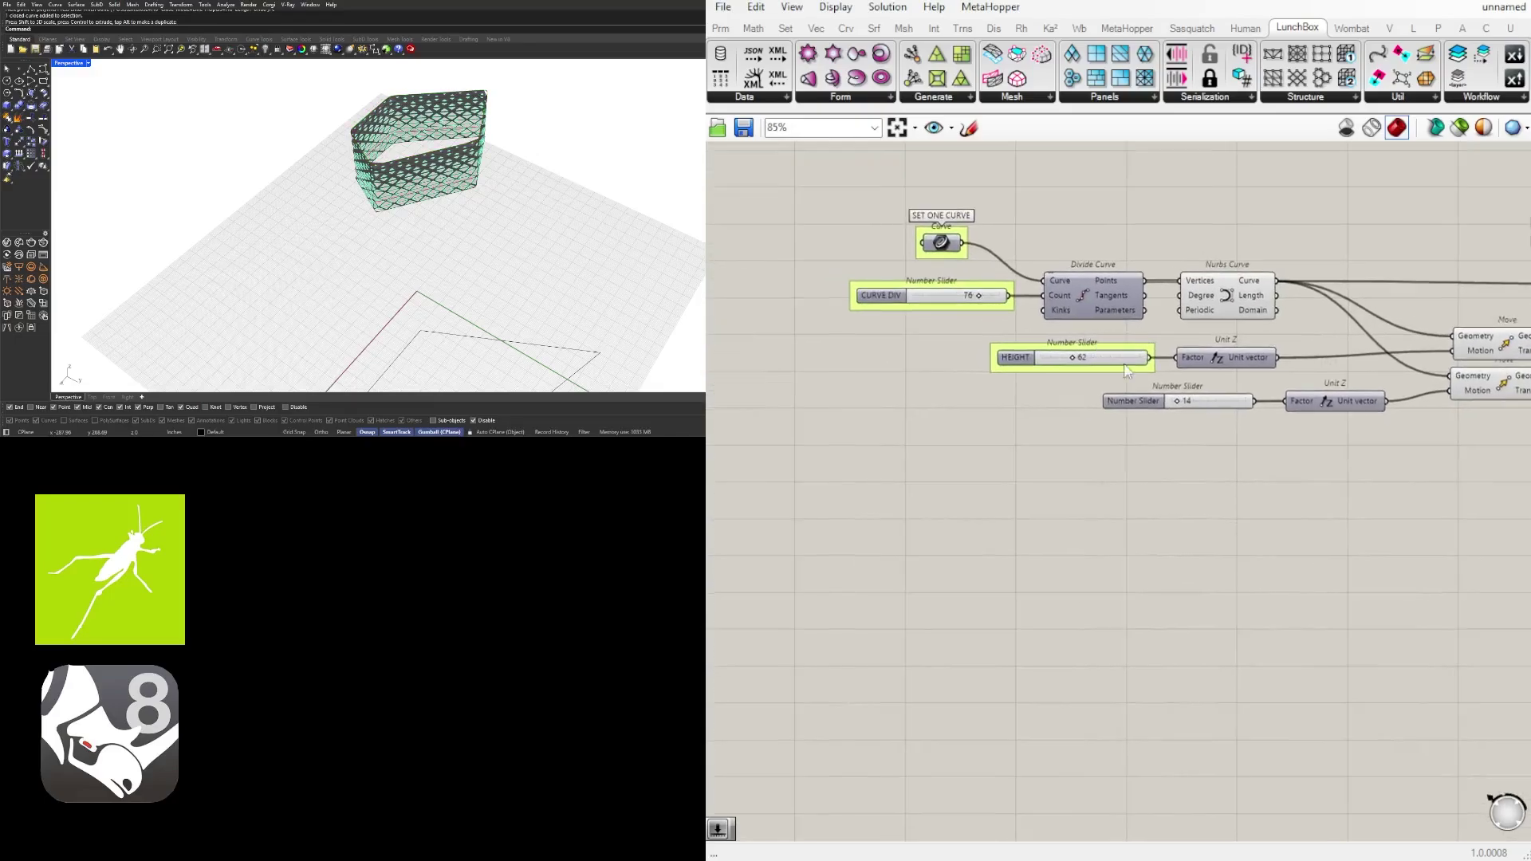
right_drag(1152, 394, 981, 460)
scroll(1005, 480, up, 5)
click(960, 451)
right_drag(943, 376, 1029, 436)
scroll(936, 414, down, 4)
scroll(1129, 423, up, 2)
right_drag(1129, 422, 1062, 430)
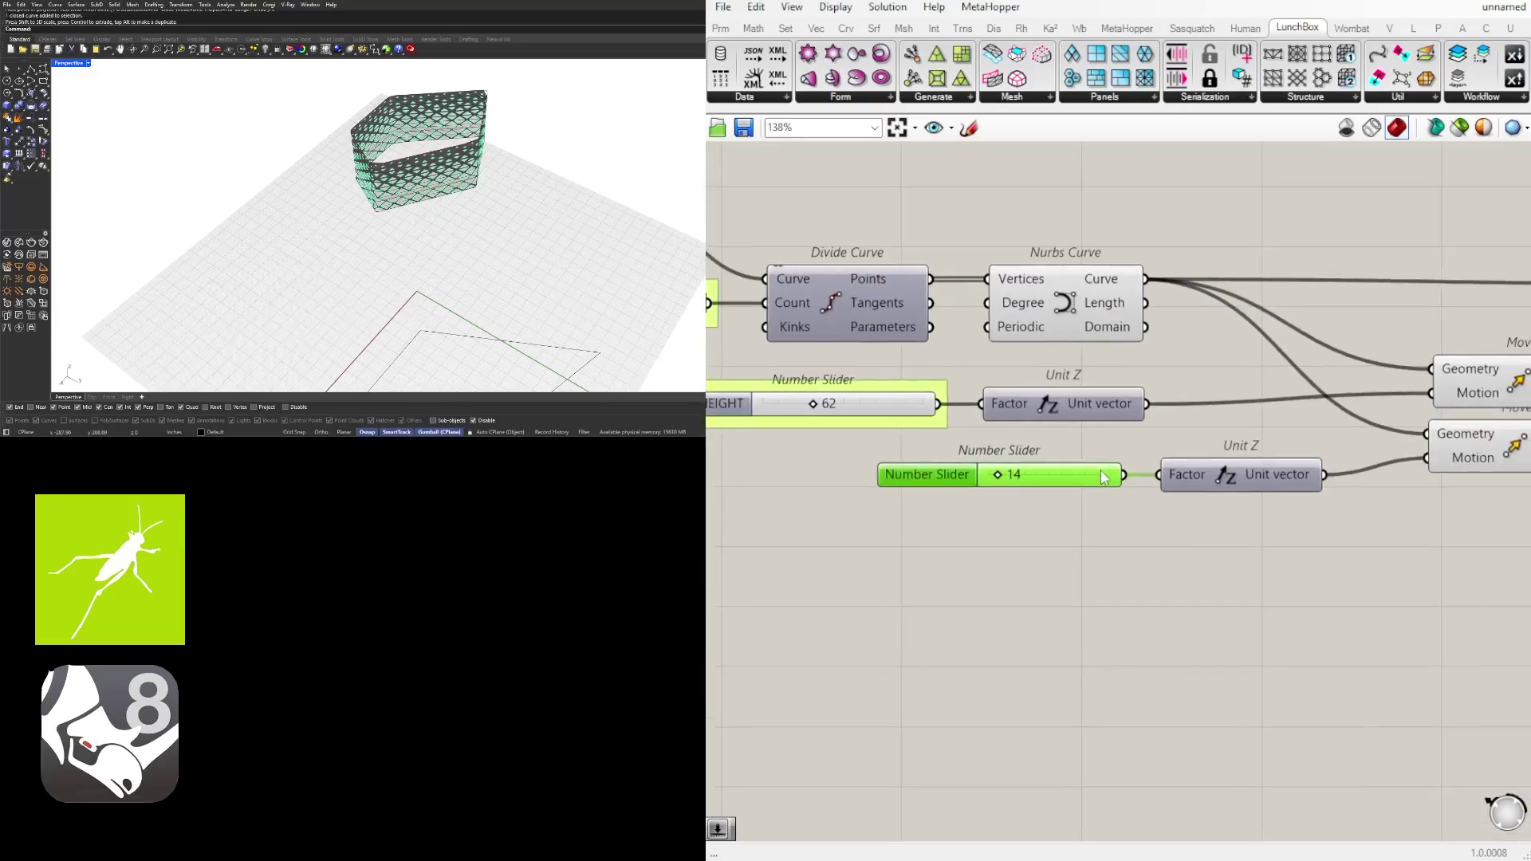
right_click(942, 469)
click(1209, 445)
right_drag(1450, 449, 1257, 457)
click(1303, 458)
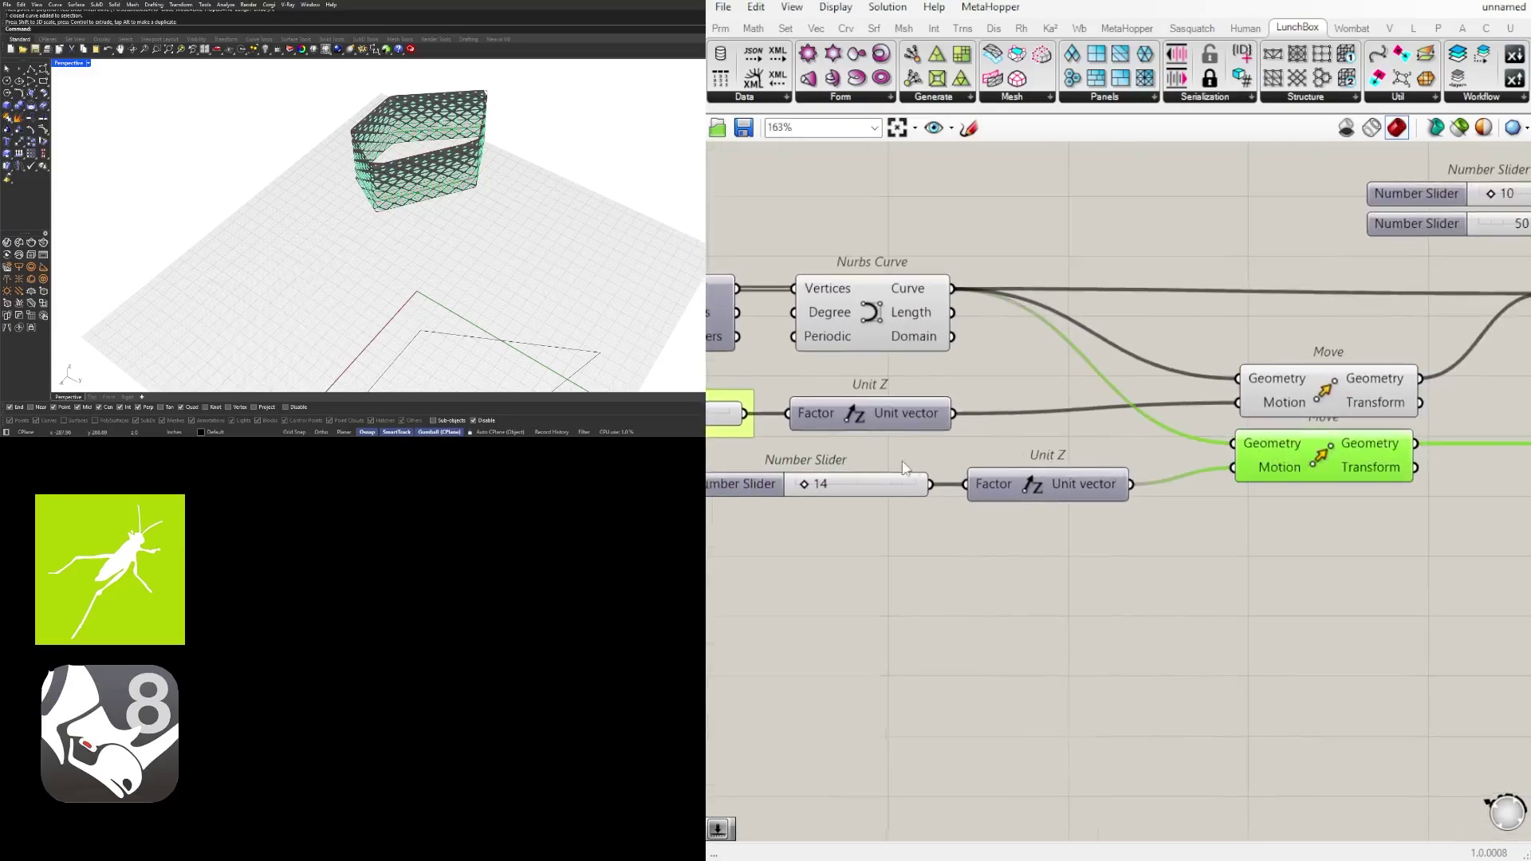
right_drag(901, 469, 1227, 495)
scroll(967, 512, up, 1)
right_click(1043, 510)
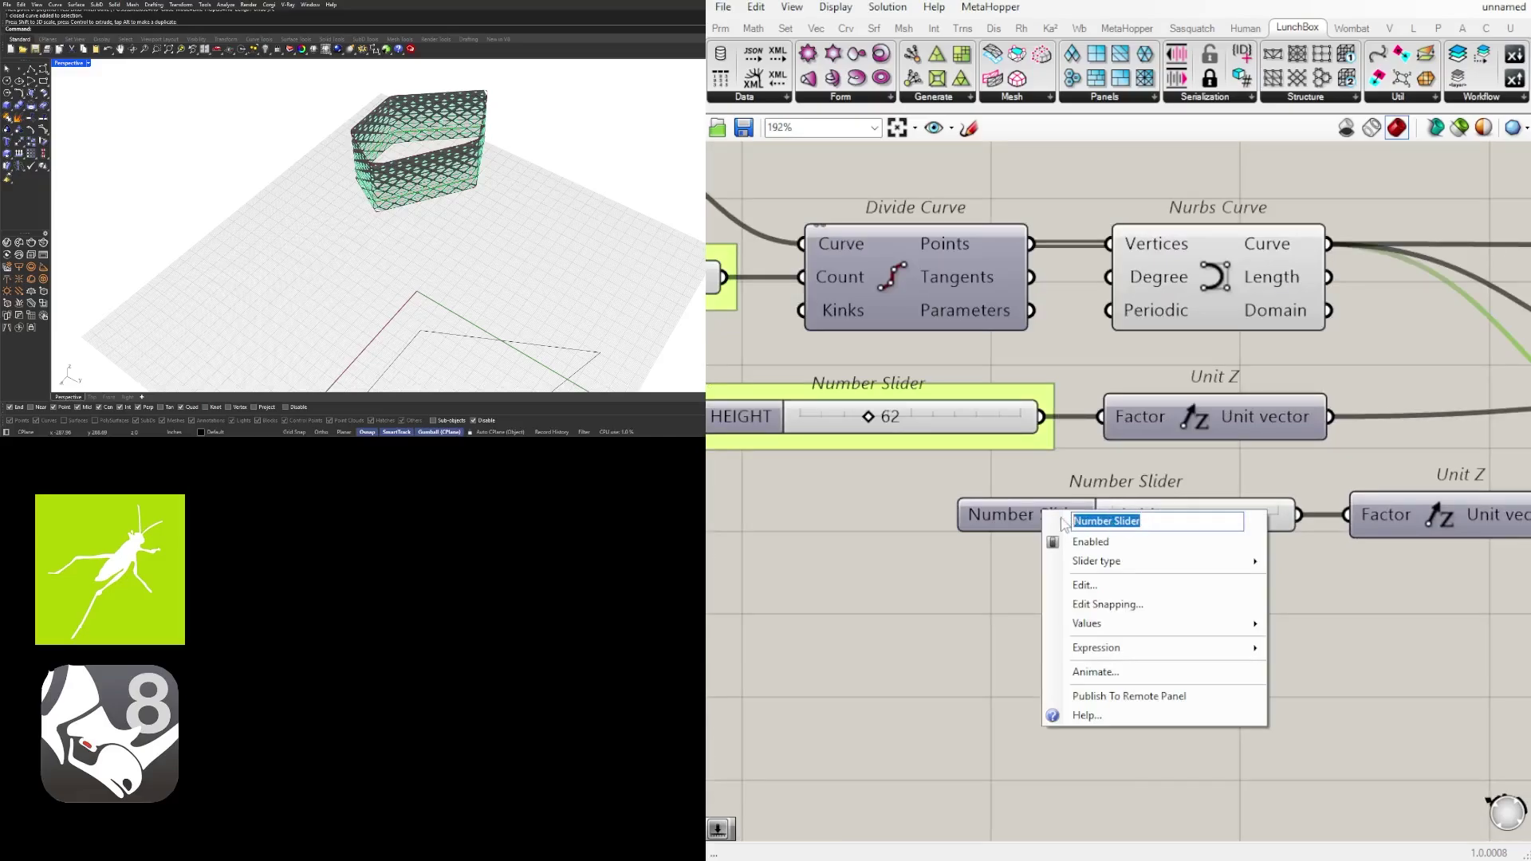
text(CURVE ATTRACT LOC)
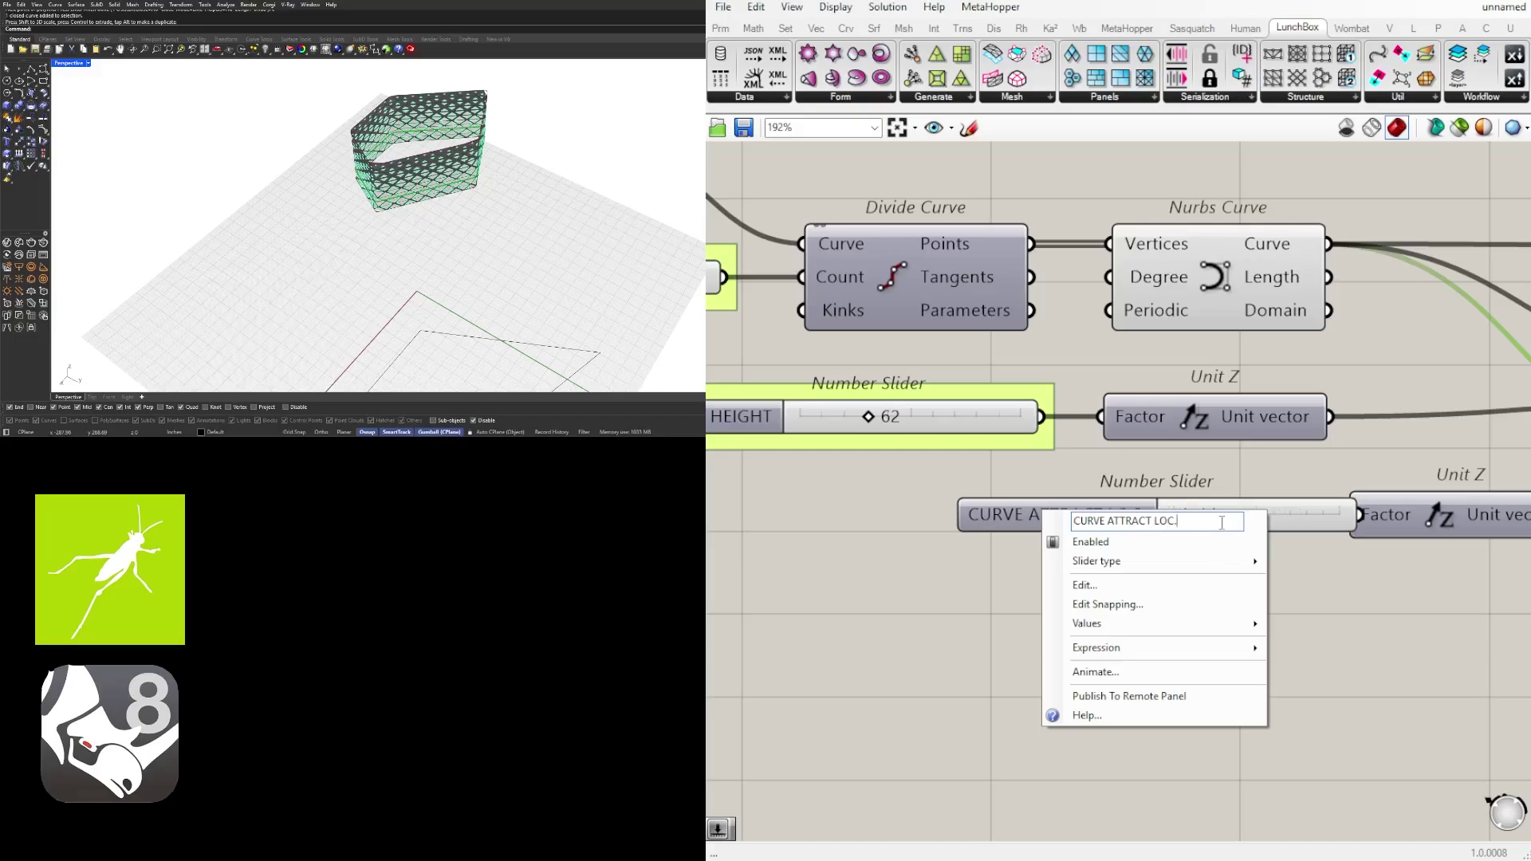
key(BackSpace)
click(1413, 624)
Group the CURVE ATTRACT LOC slider and move it clear of its Unit Z component
click(1125, 515)
key(ctrl+g)
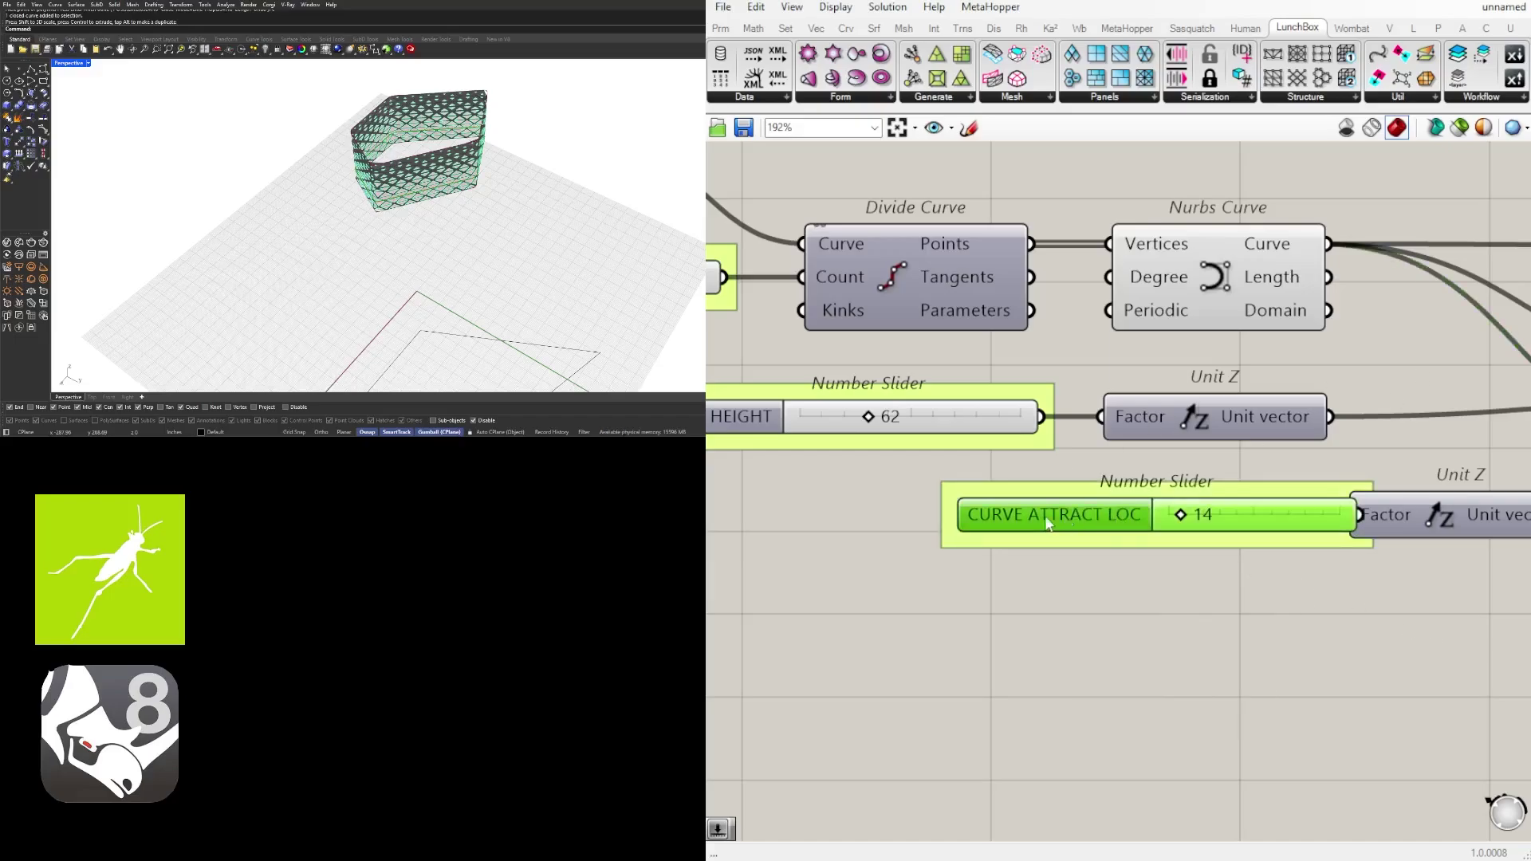
drag(1054, 511, 1002, 512)
click(1045, 602)
Rename the two panel division sliders to U and V to match the inputs they feed
scroll(1172, 650, down, 5)
right_drag(1483, 594, 1141, 468)
scroll(1258, 263, up, 4)
click(948, 339)
right_click(993, 346)
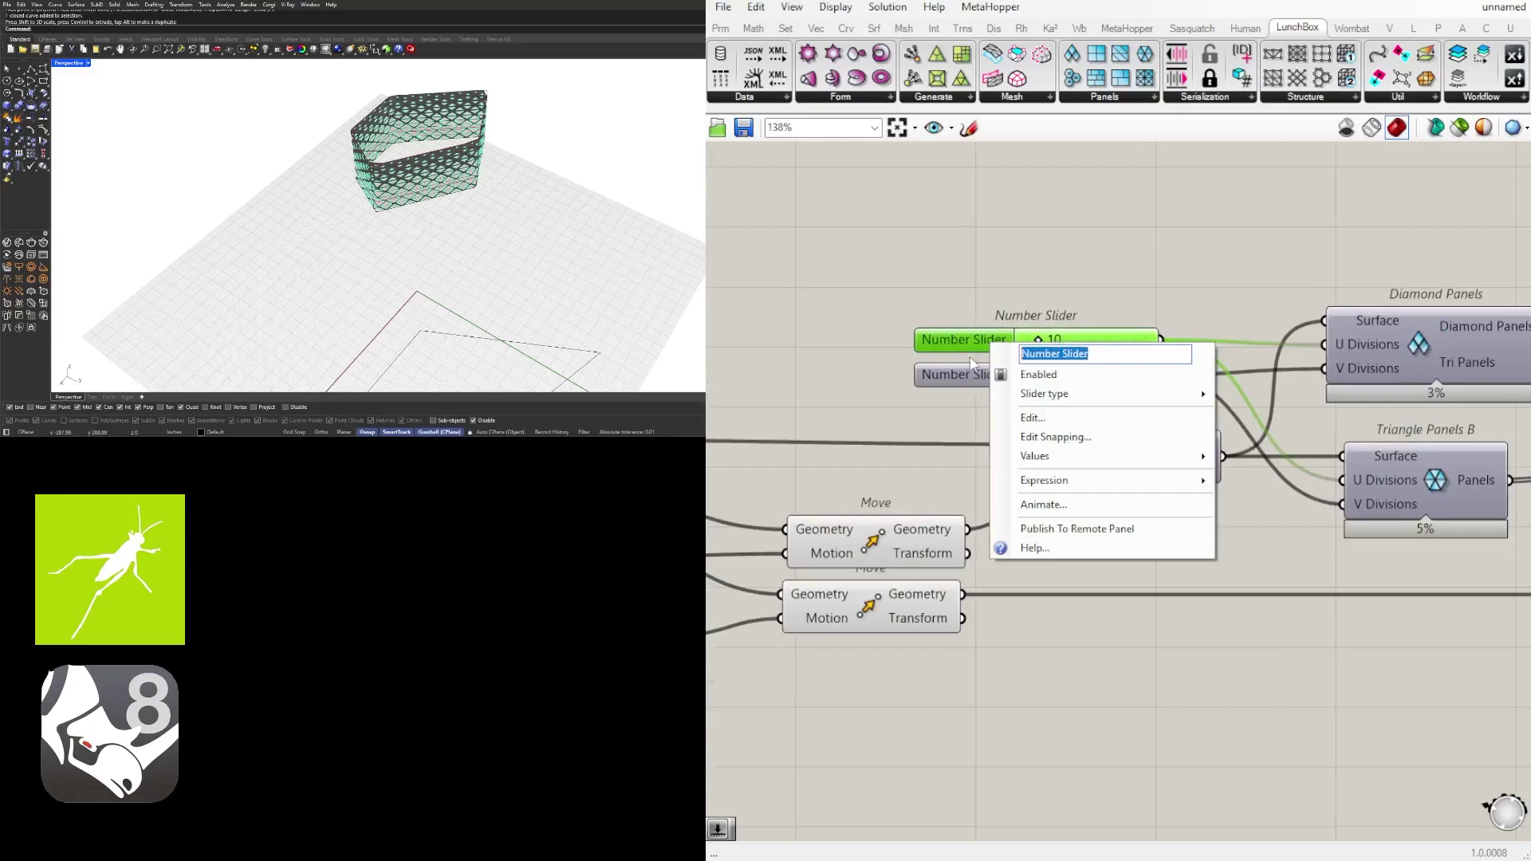
text(U)
click(973, 389)
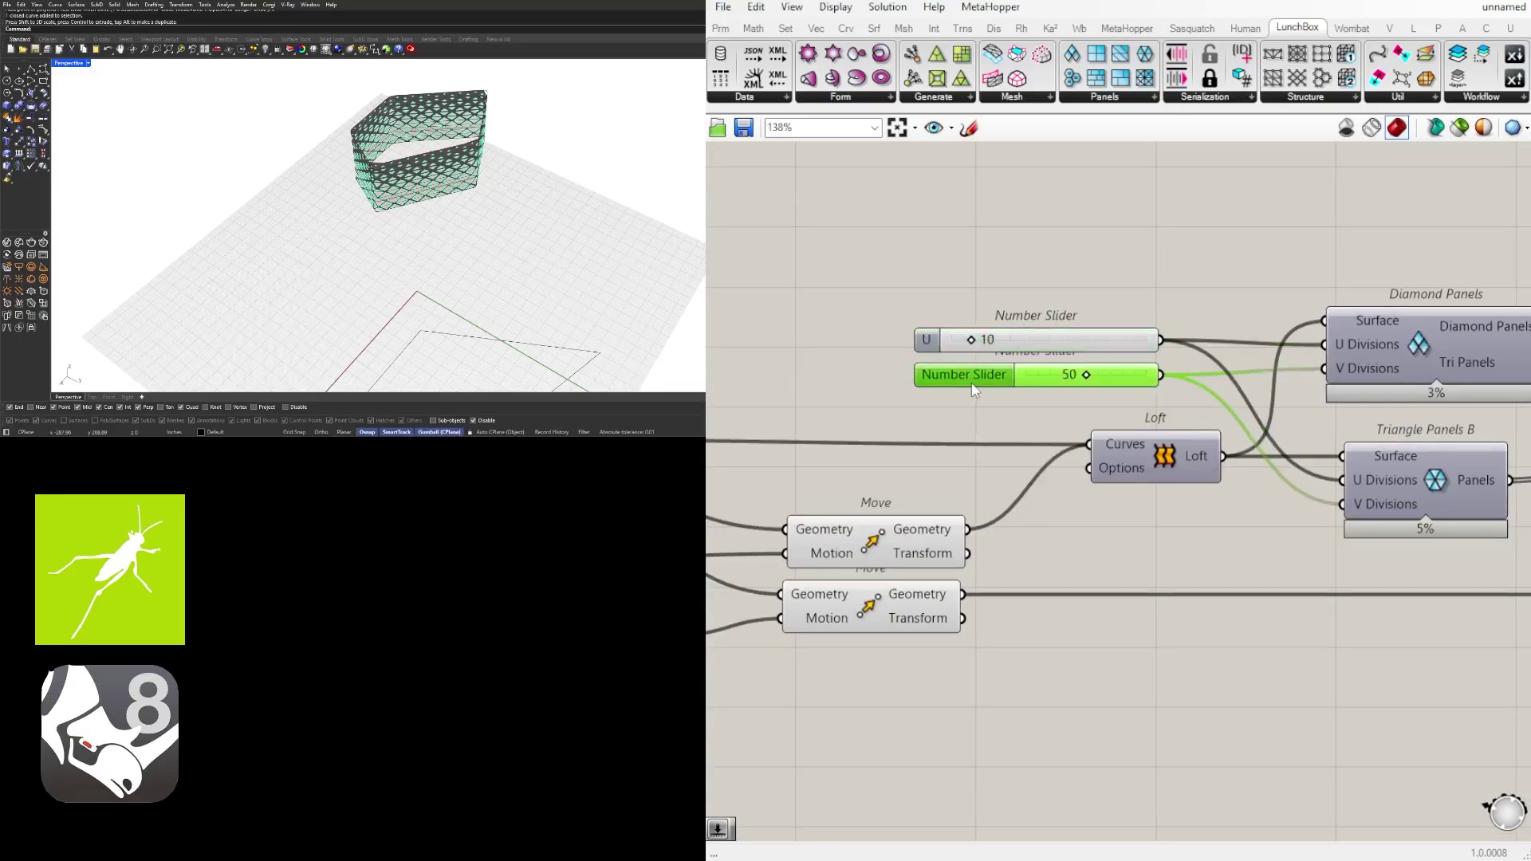
right_click(973, 387)
text(V)
click(1047, 239)
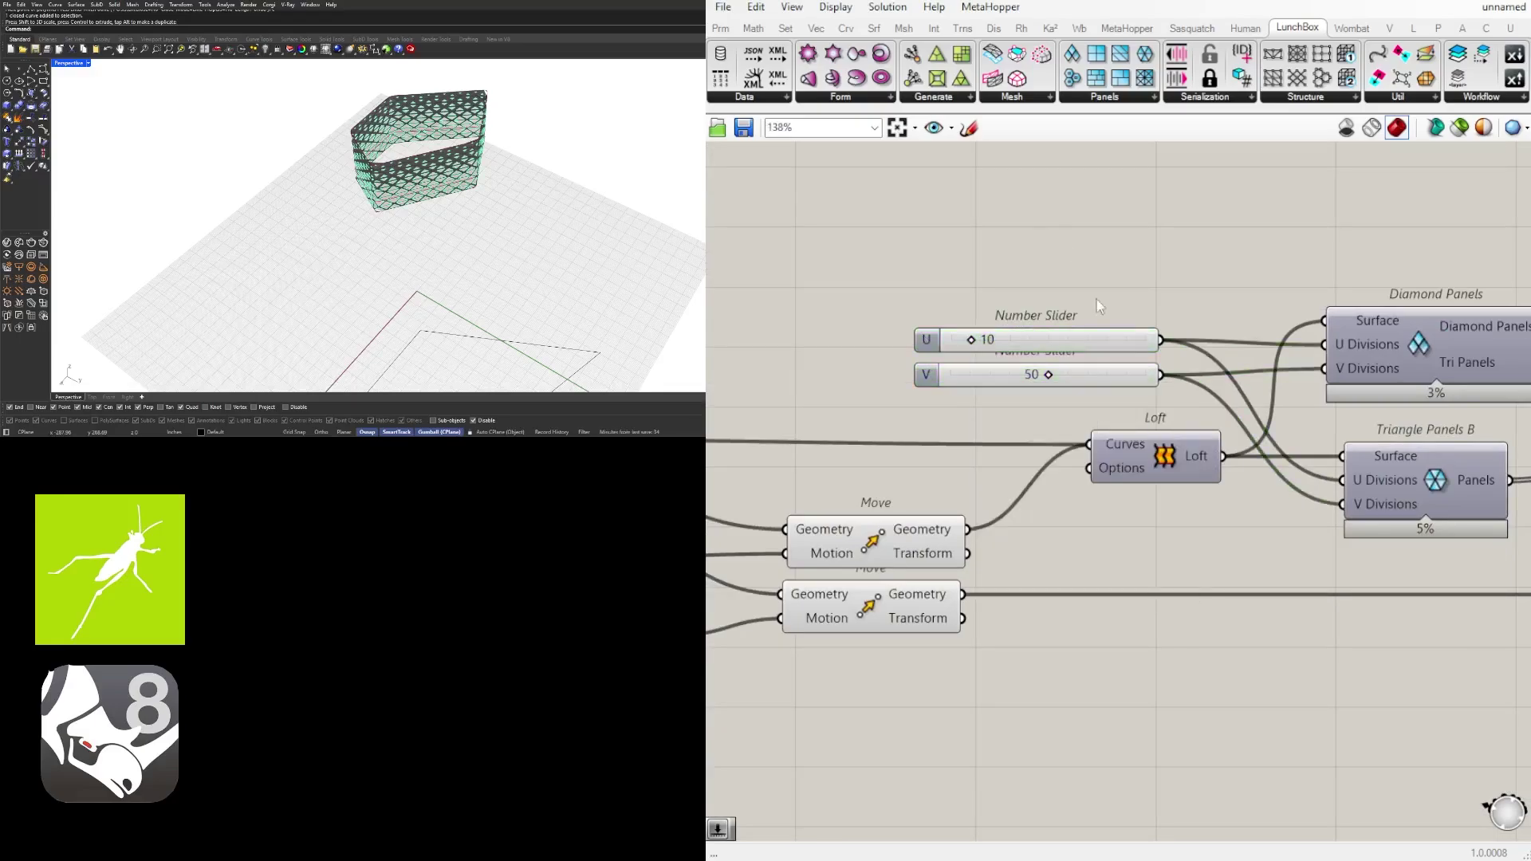
Insert a Relay on the Triangle Panels B output wire and place it beneath Diamond Panels' Relay
scroll(1103, 313, down, 2)
right_drag(1371, 353, 1102, 352)
scroll(1102, 351, up, 1)
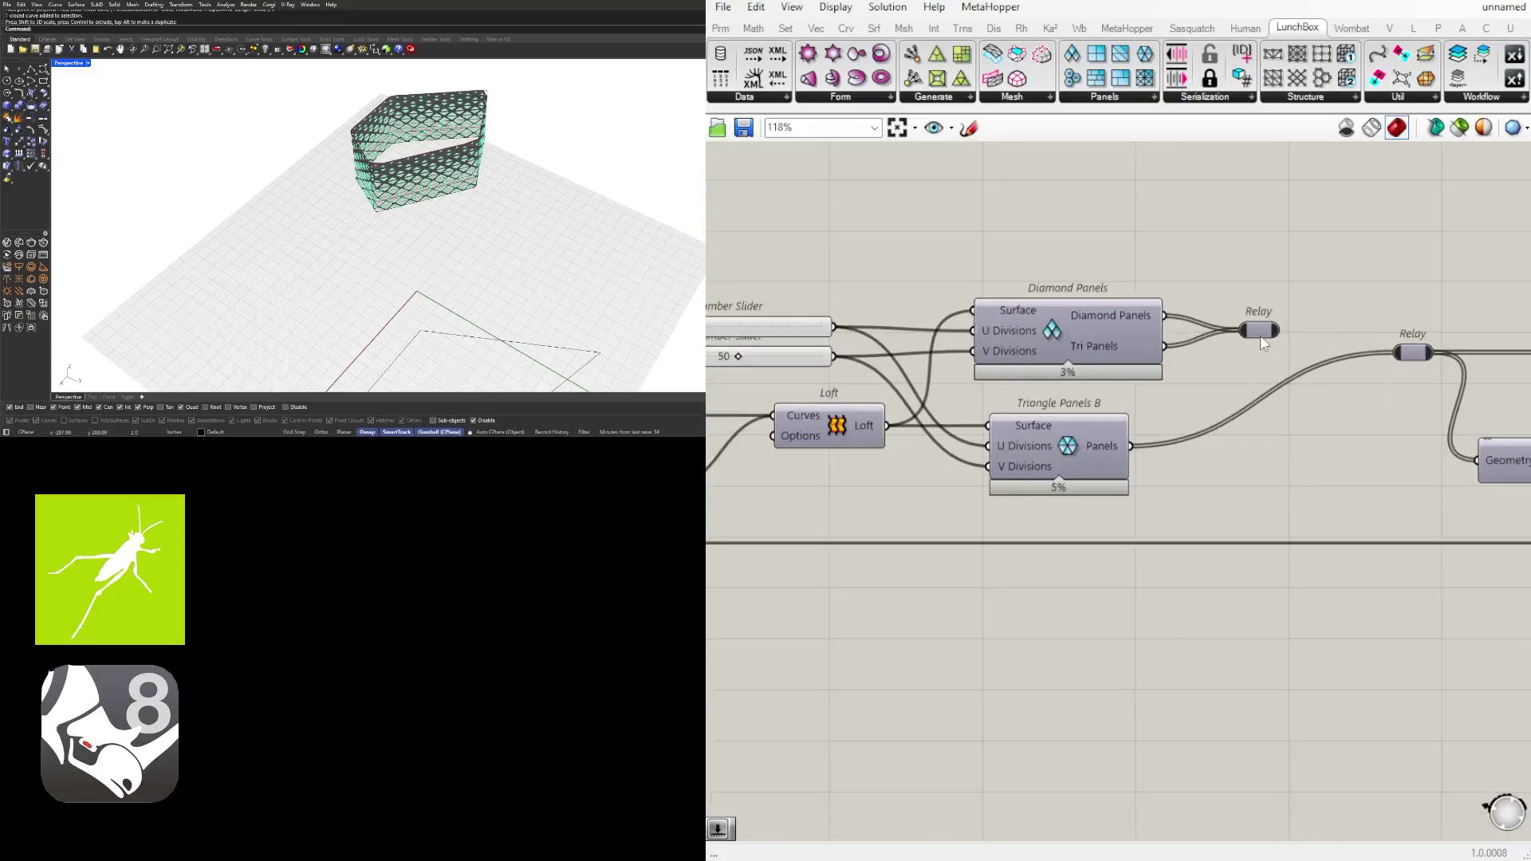
double_click(1147, 447)
drag(1181, 447, 1265, 445)
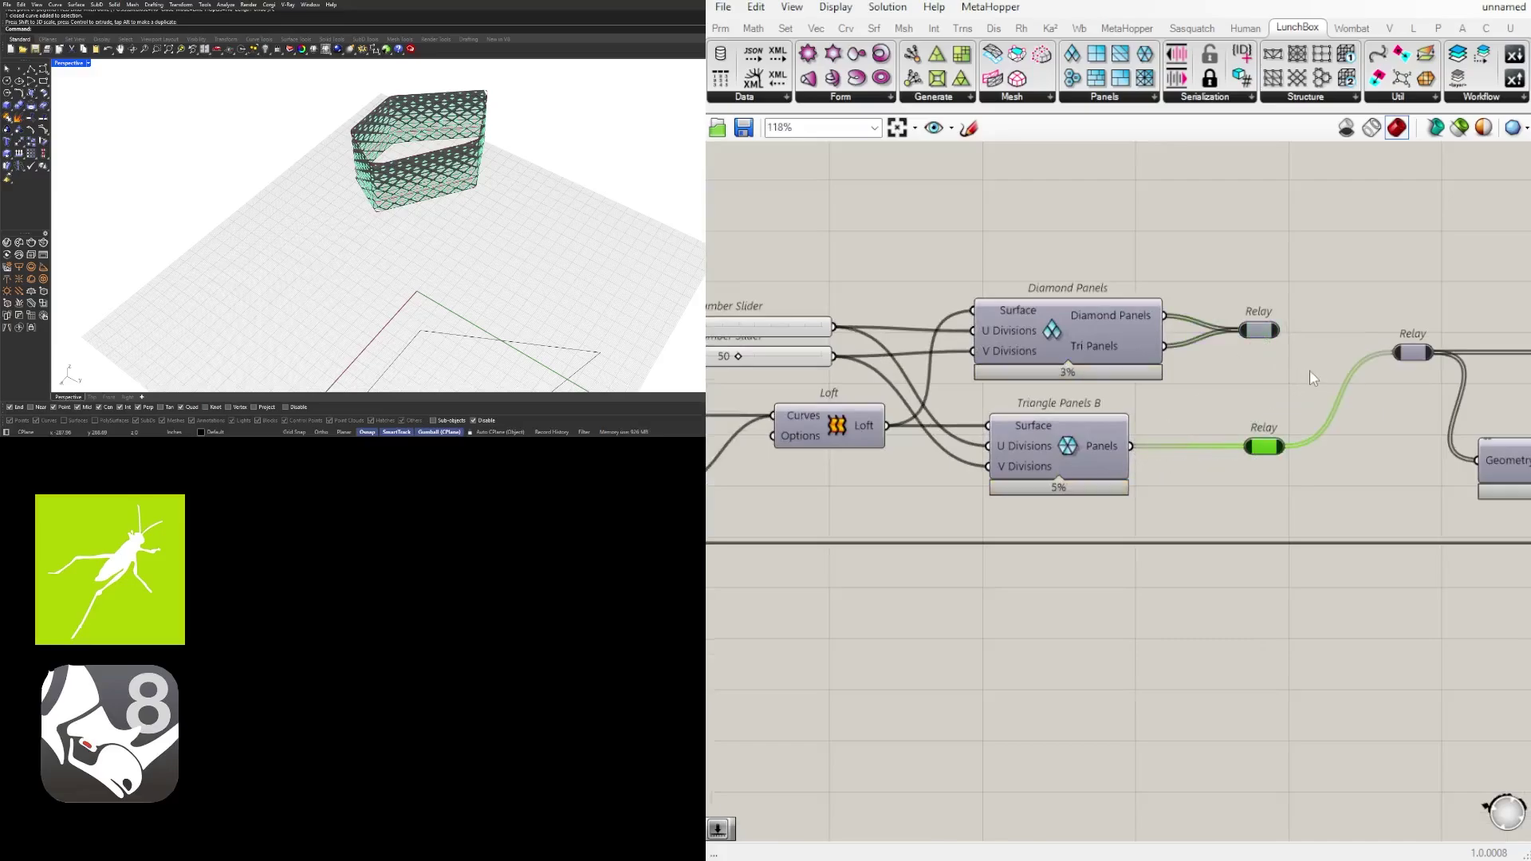
Rename the Construct Domain sliders to MIN. for the domain start and MAX for the domain end
scroll(1394, 431, down, 5)
right_drag(1419, 463, 1067, 410)
scroll(1290, 463, up, 7)
right_click(1046, 481)
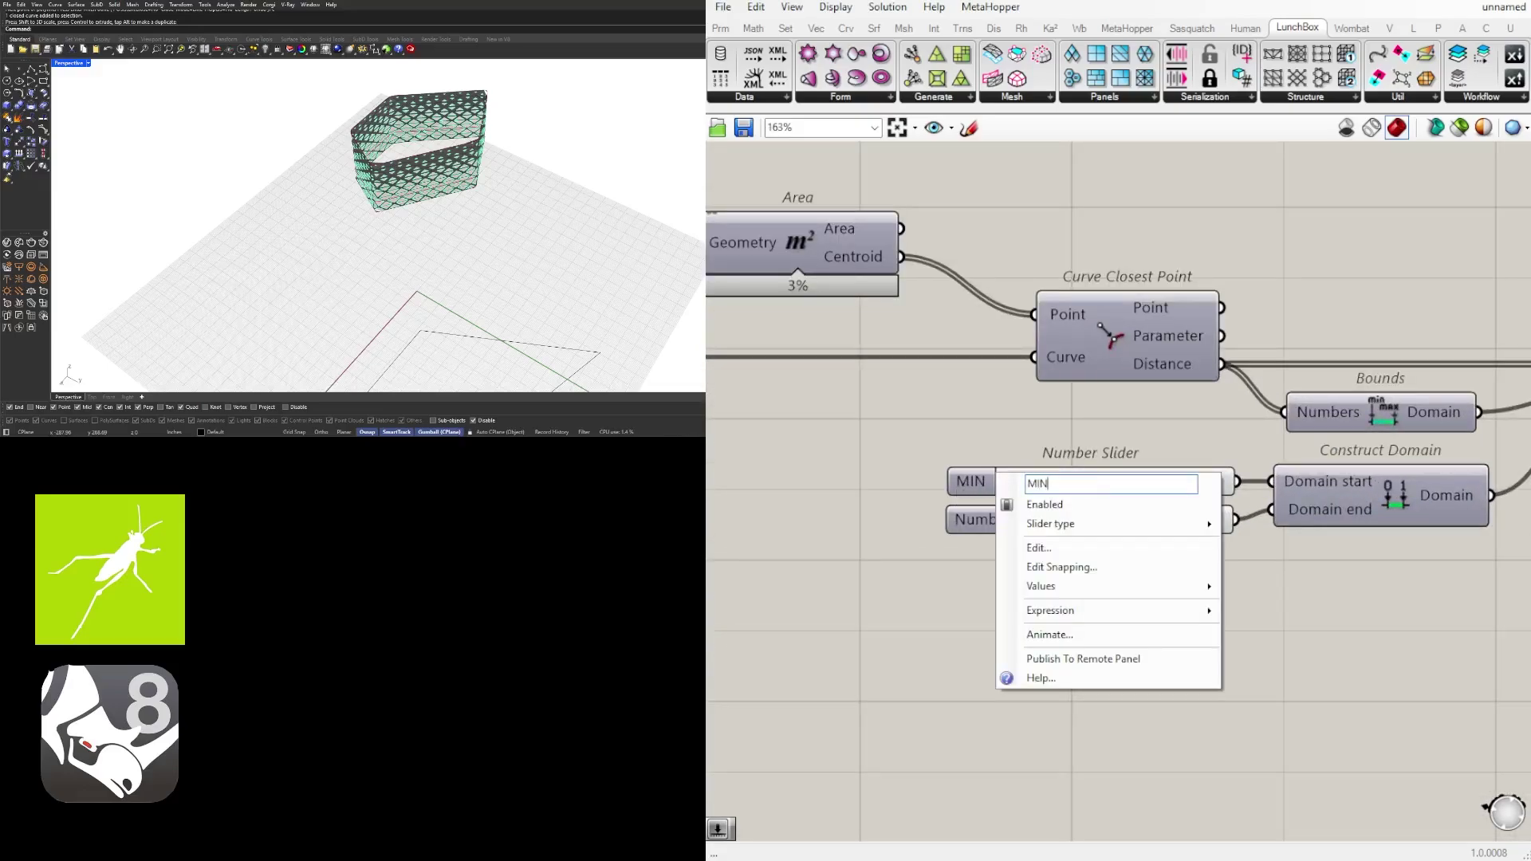
key(Return)
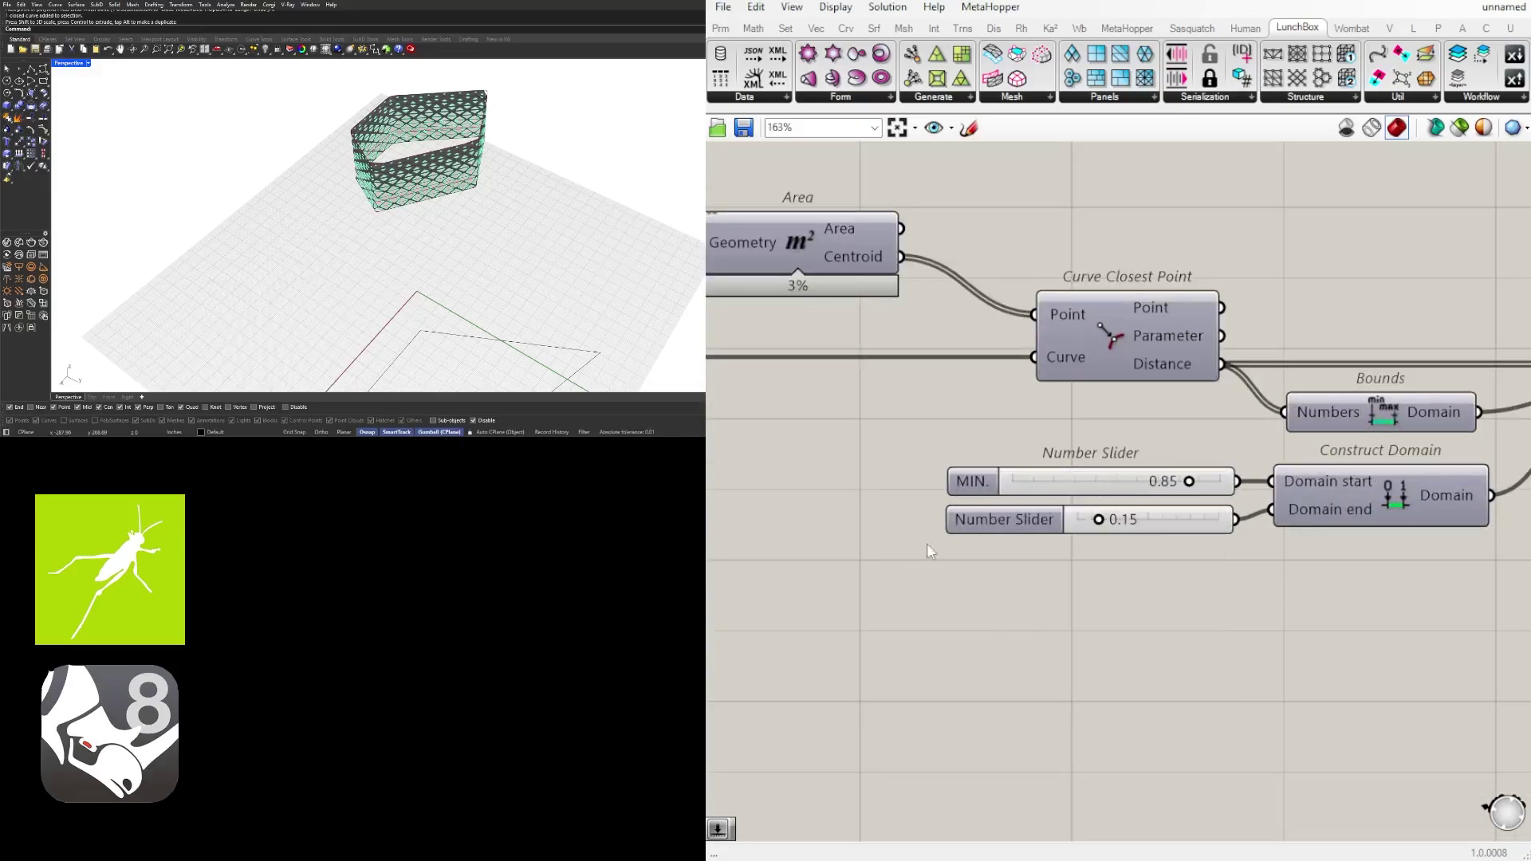
right_click(996, 526)
text(MAZ)
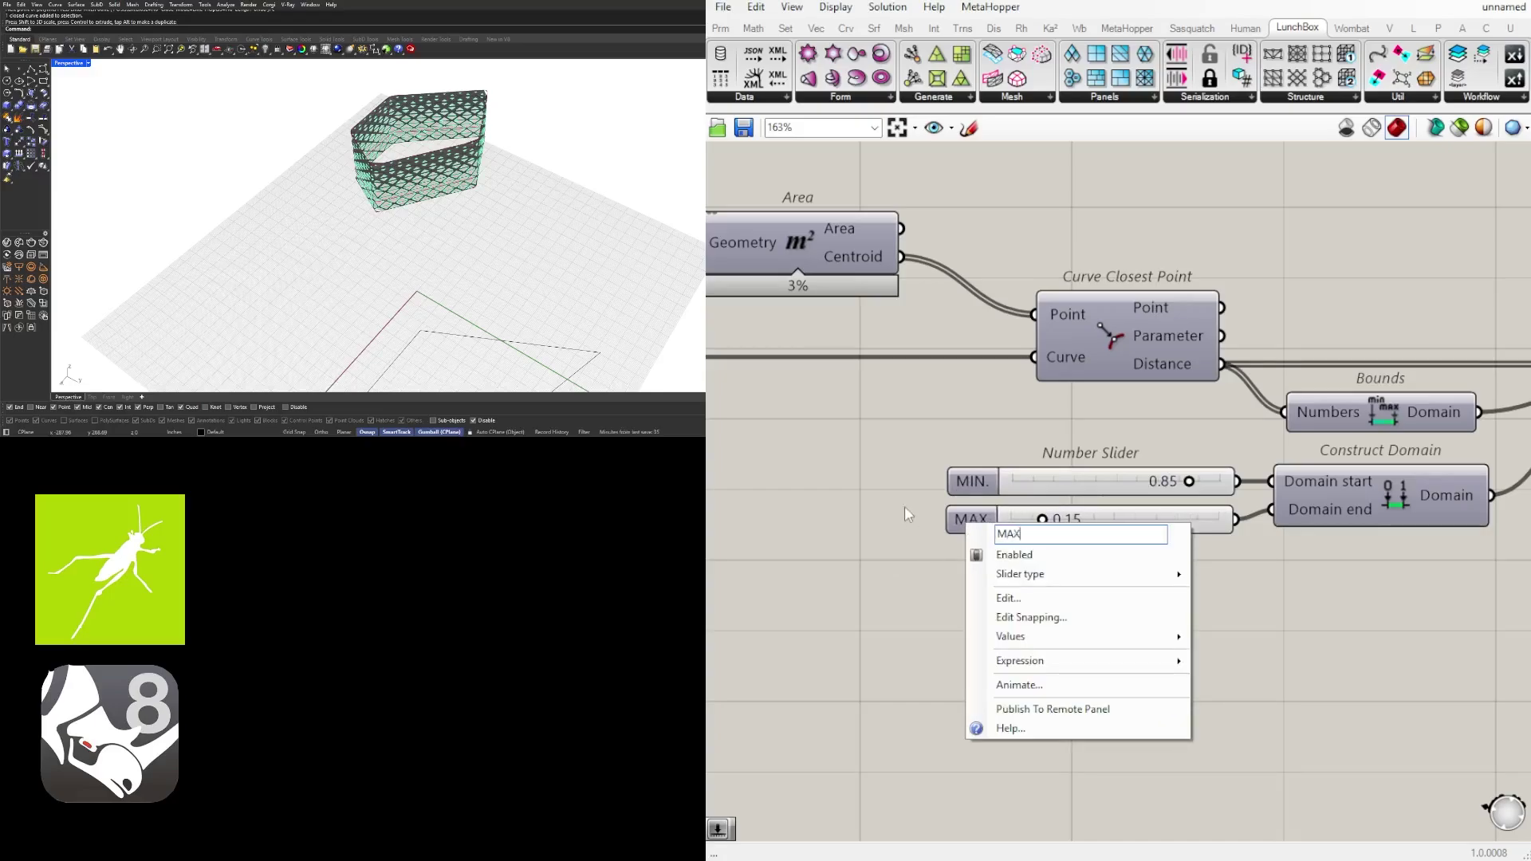
click(917, 494)
Move the two domain sliders away from Construct Domain and enclose each one in its own group
drag(1040, 551, 886, 565)
click(891, 425)
key(ctrl+g)
click(885, 480)
key(ctrl+g)
click(896, 436)
Move Panel Frame and its preview components down closer to Remap Numbers, and bring the swatches and Custom Previews nearer to Panel Frame
scroll(896, 435, down, 6)
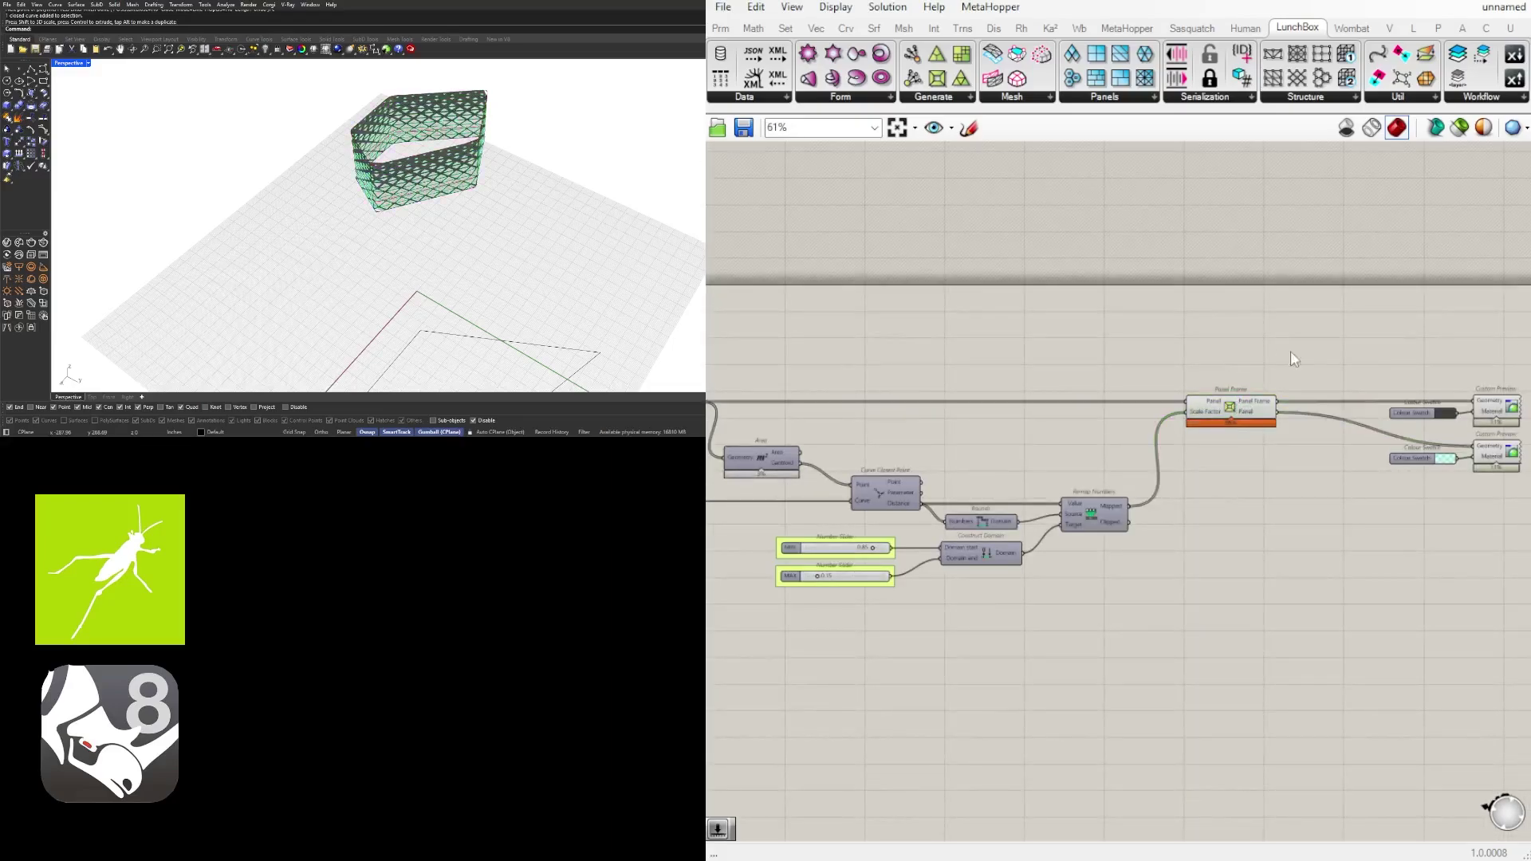
right_drag(1318, 361, 1042, 372)
drag(1391, 529, 931, 369)
drag(945, 421, 904, 491)
click(922, 427)
drag(1060, 444, 1286, 622)
scroll(1178, 504, up, 3)
drag(1178, 505, 1127, 505)
click(1192, 625)
drag(1234, 665, 1013, 569)
click(1125, 466)
Set the wire display of both Custom Preview Geometry inputs to Hidden
scroll(1125, 467, up, 3)
right_click(1112, 515)
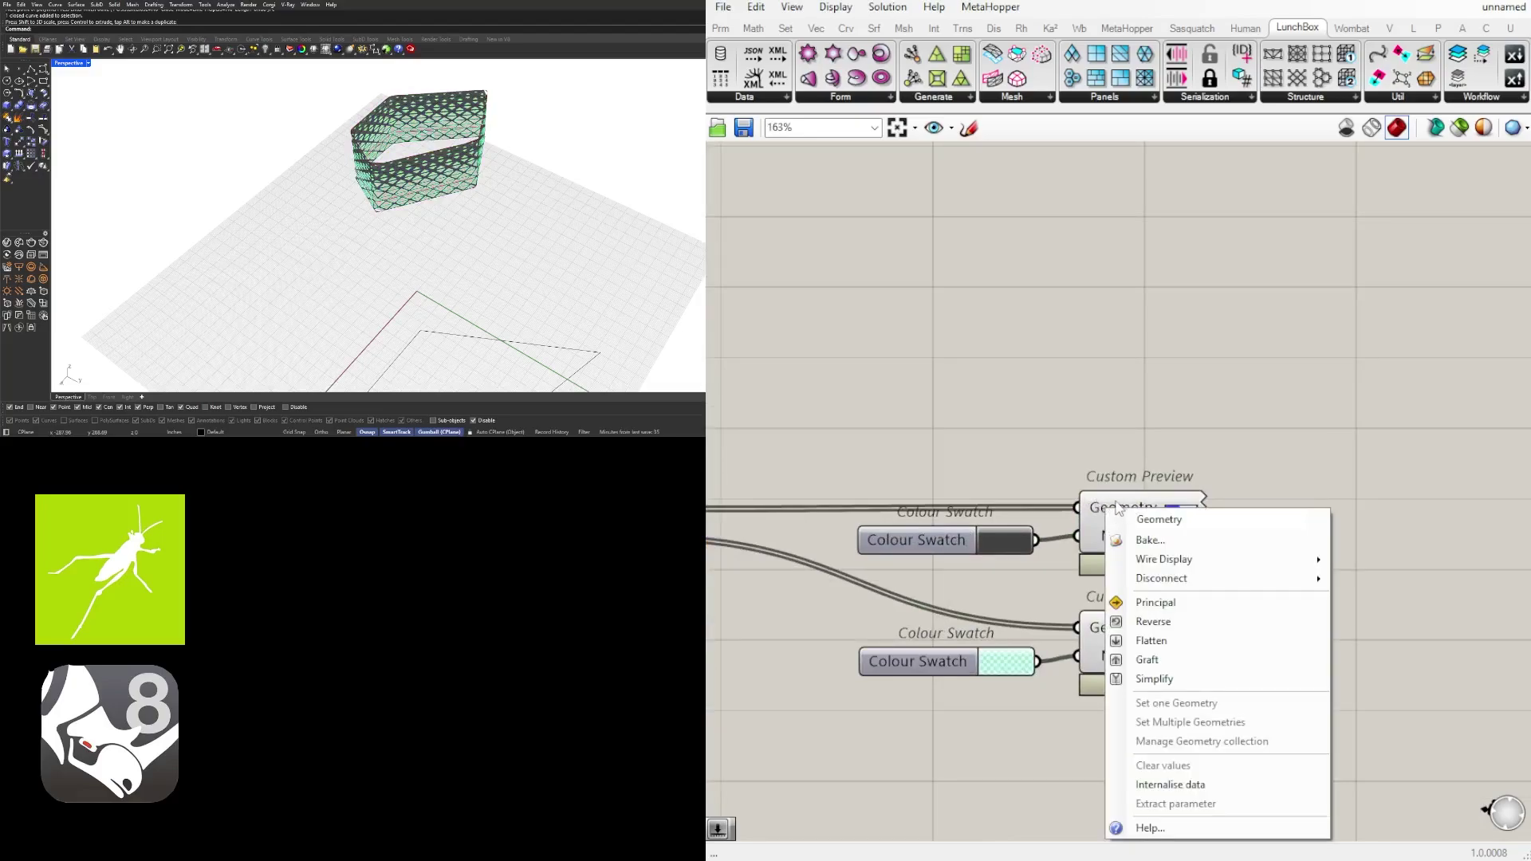
mouse_move(1180, 559)
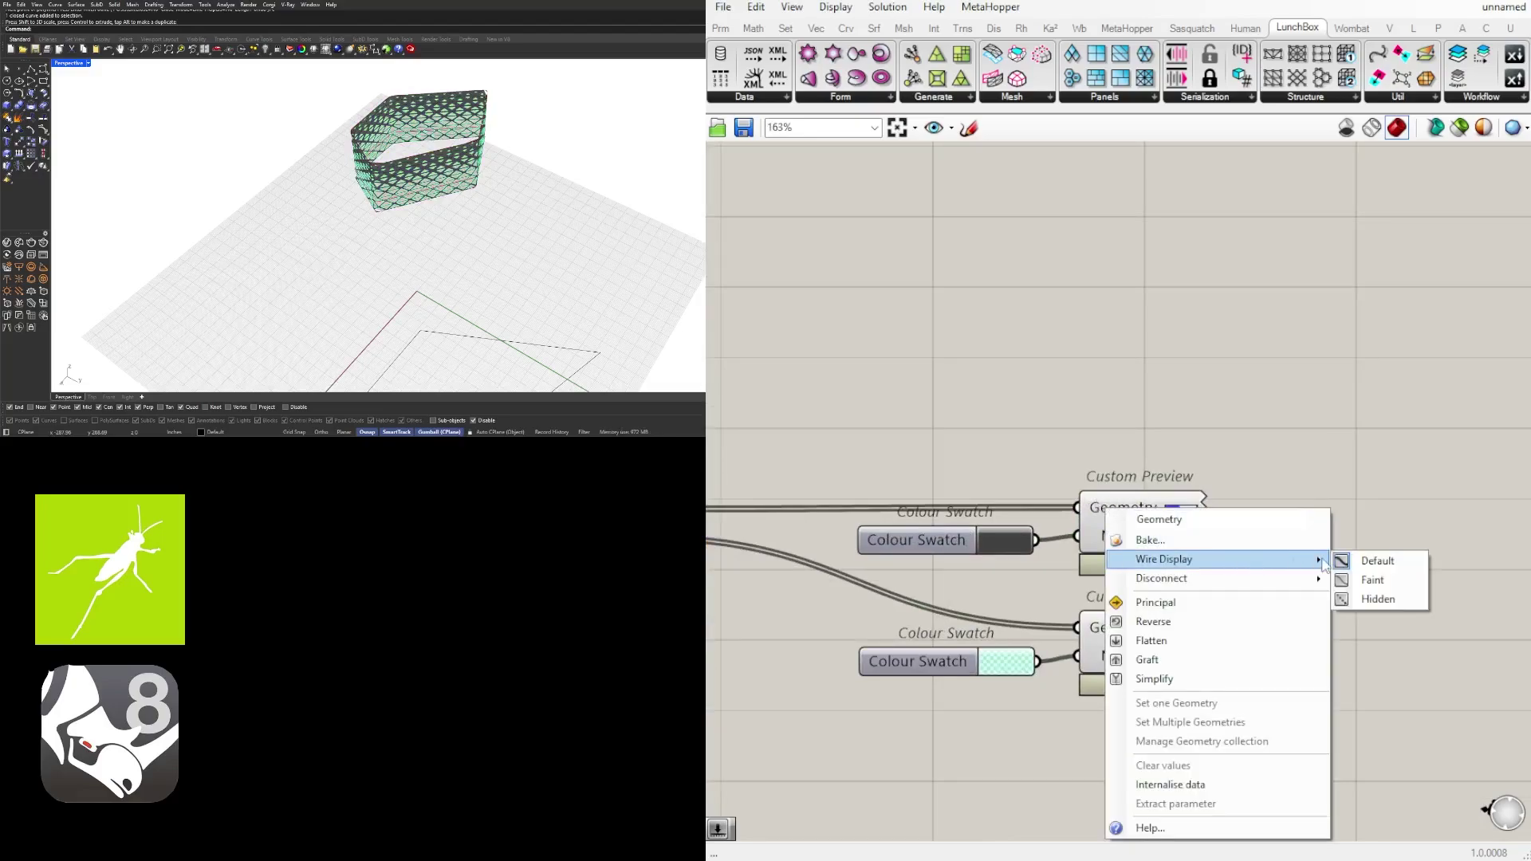
click(1369, 597)
right_click(1112, 628)
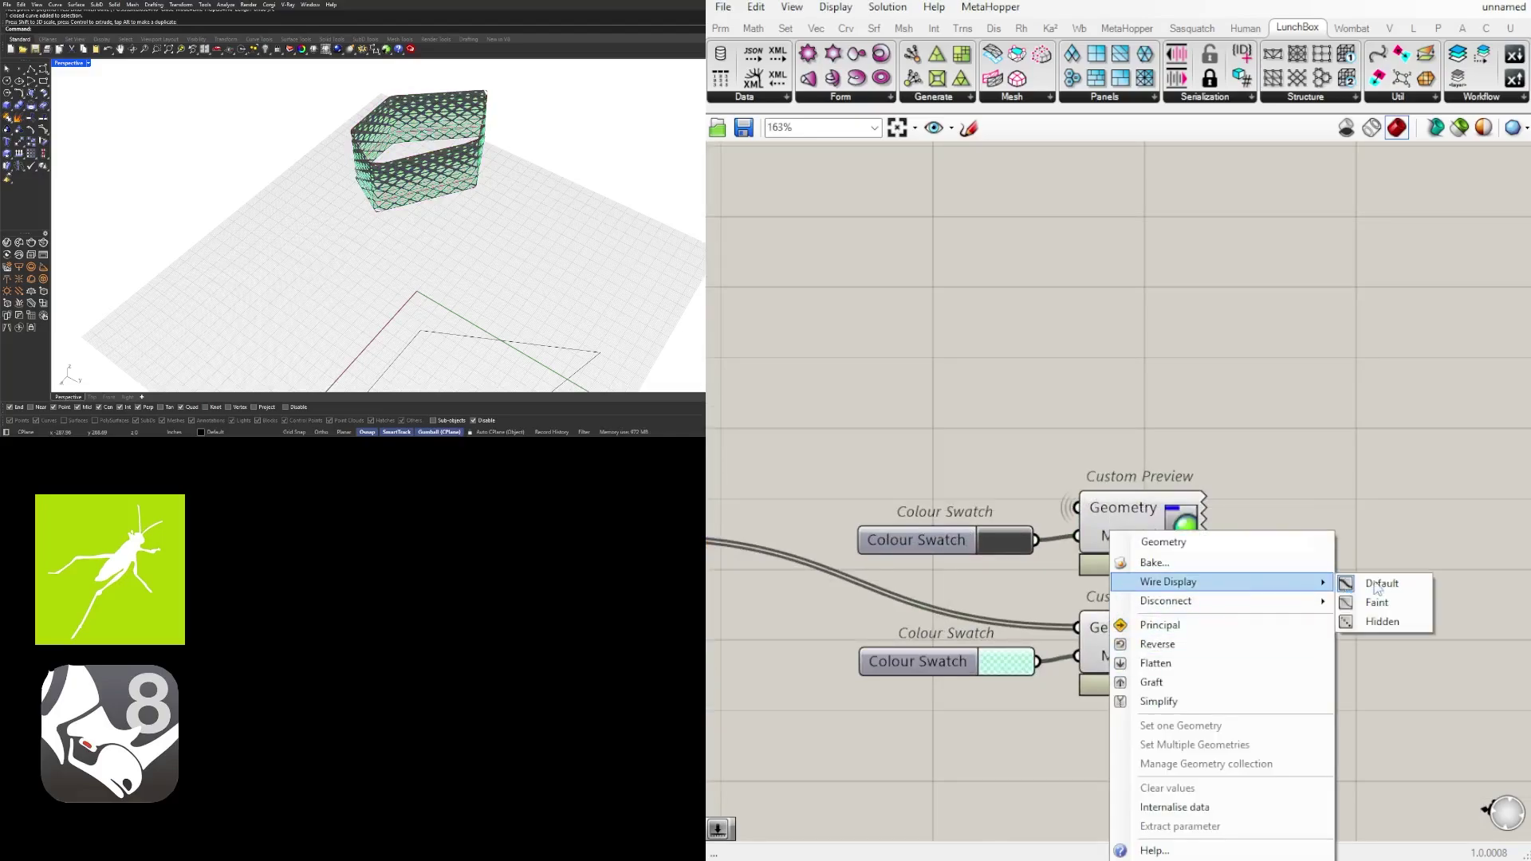
click(1373, 619)
scroll(1276, 490, down, 4)
right_drag(986, 518, 1096, 425)
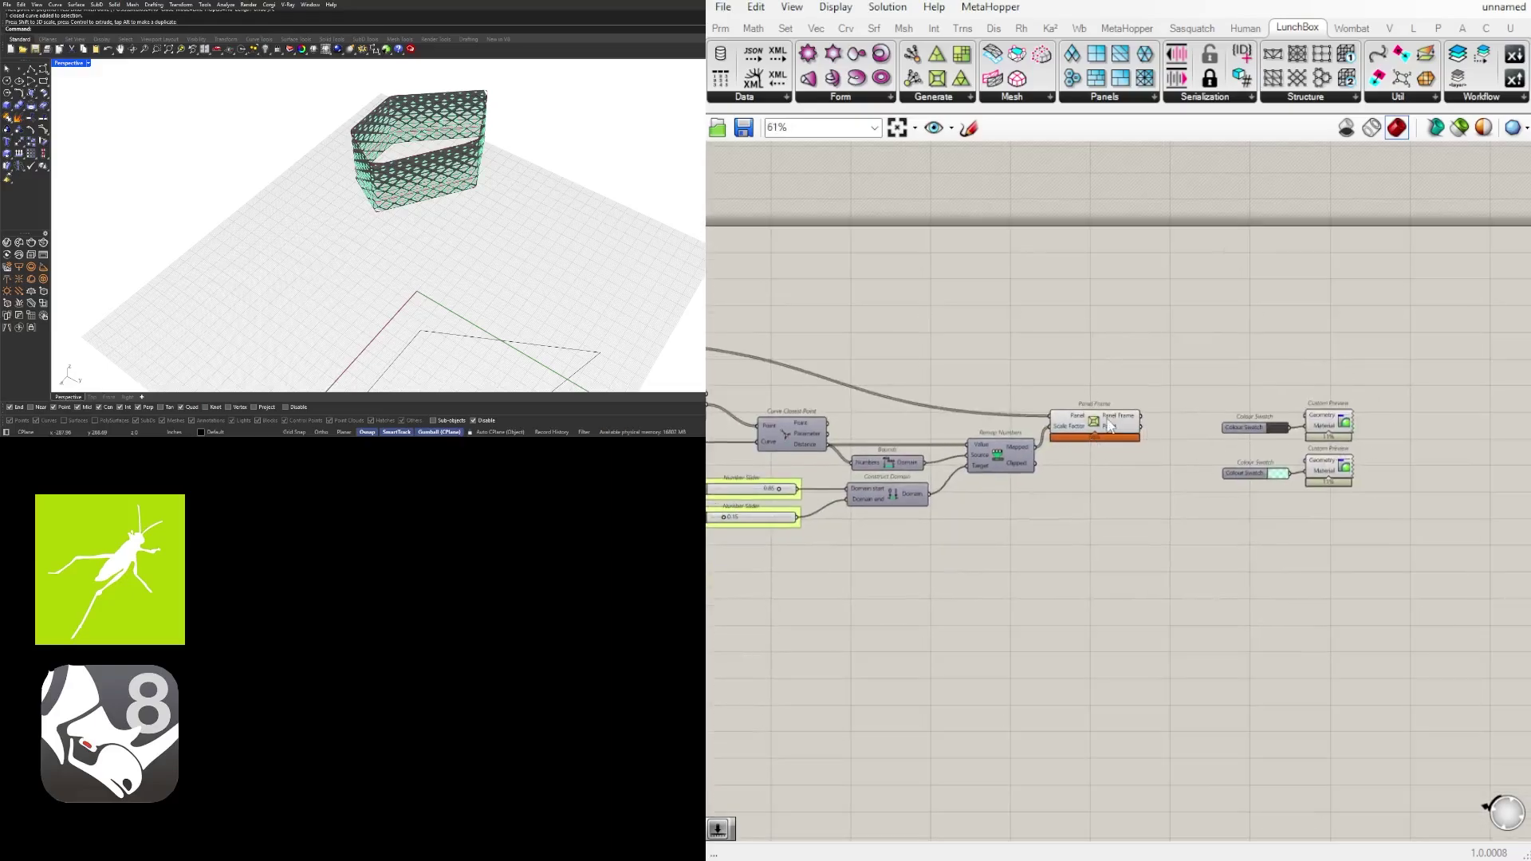
Nudge Panel Frame away from Remap Numbers and move the swatches with their Custom Previews farther out
scroll(1106, 420, up, 2)
drag(1106, 420, 1129, 419)
click(1169, 381)
right_drag(1168, 381, 984, 387)
drag(1400, 647, 1092, 403)
drag(1312, 427, 1467, 427)
click(1063, 388)
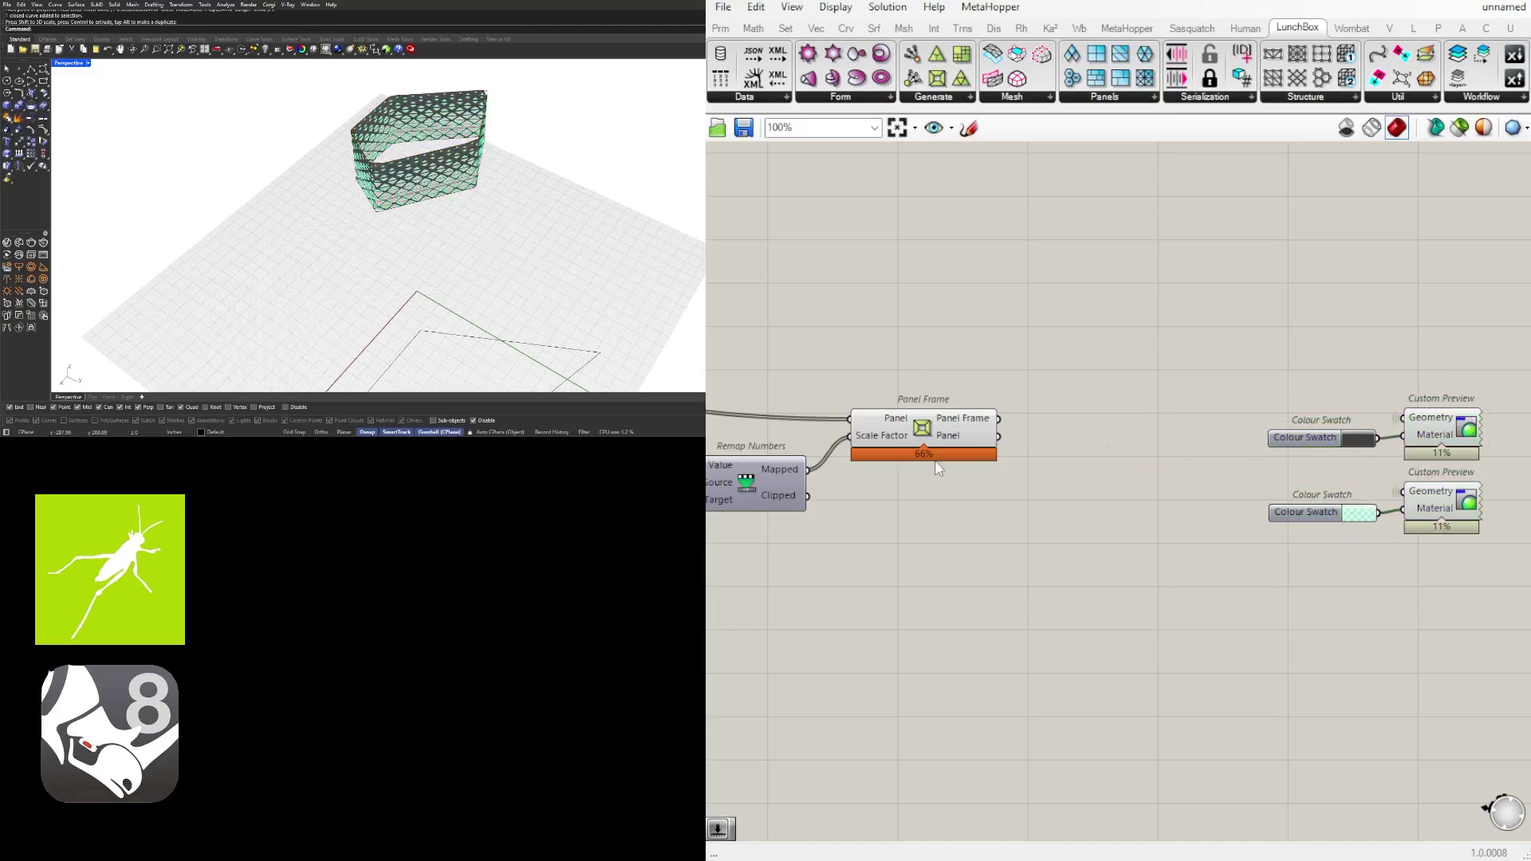
Select the connected component chain and nudge it slightly across the canvas
scroll(1355, 450, down, 5)
drag(1476, 499, 917, 367)
scroll(919, 369, up, 3)
drag(979, 405, 989, 411)
scroll(1037, 422, down, 3)
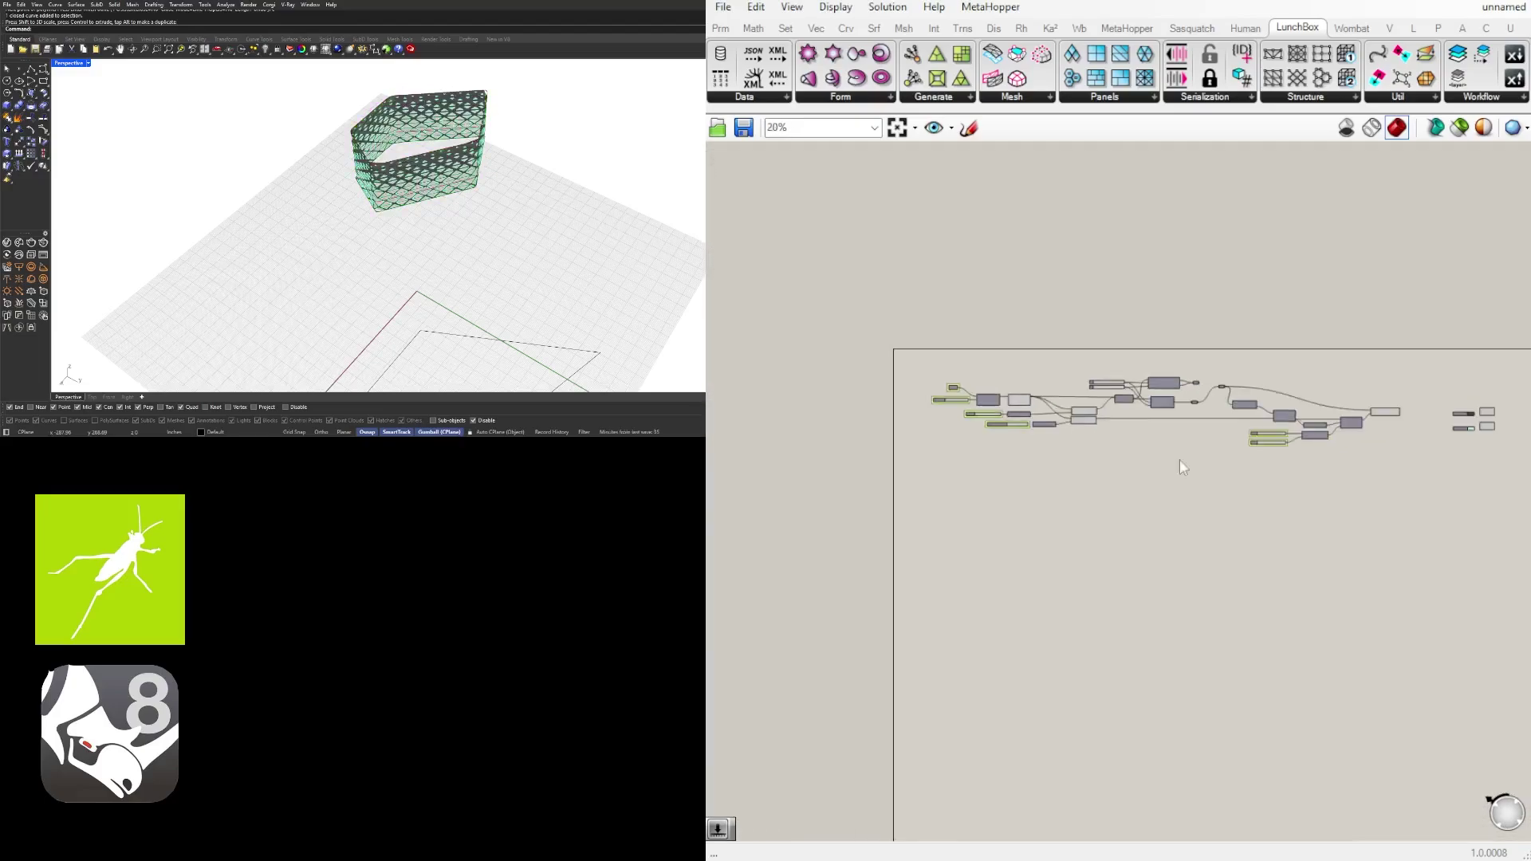
drag(1485, 494, 957, 359)
scroll(1002, 397, up, 3)
scroll(1003, 406, down, 1)
click(982, 400)
scroll(1188, 363, down, 2)
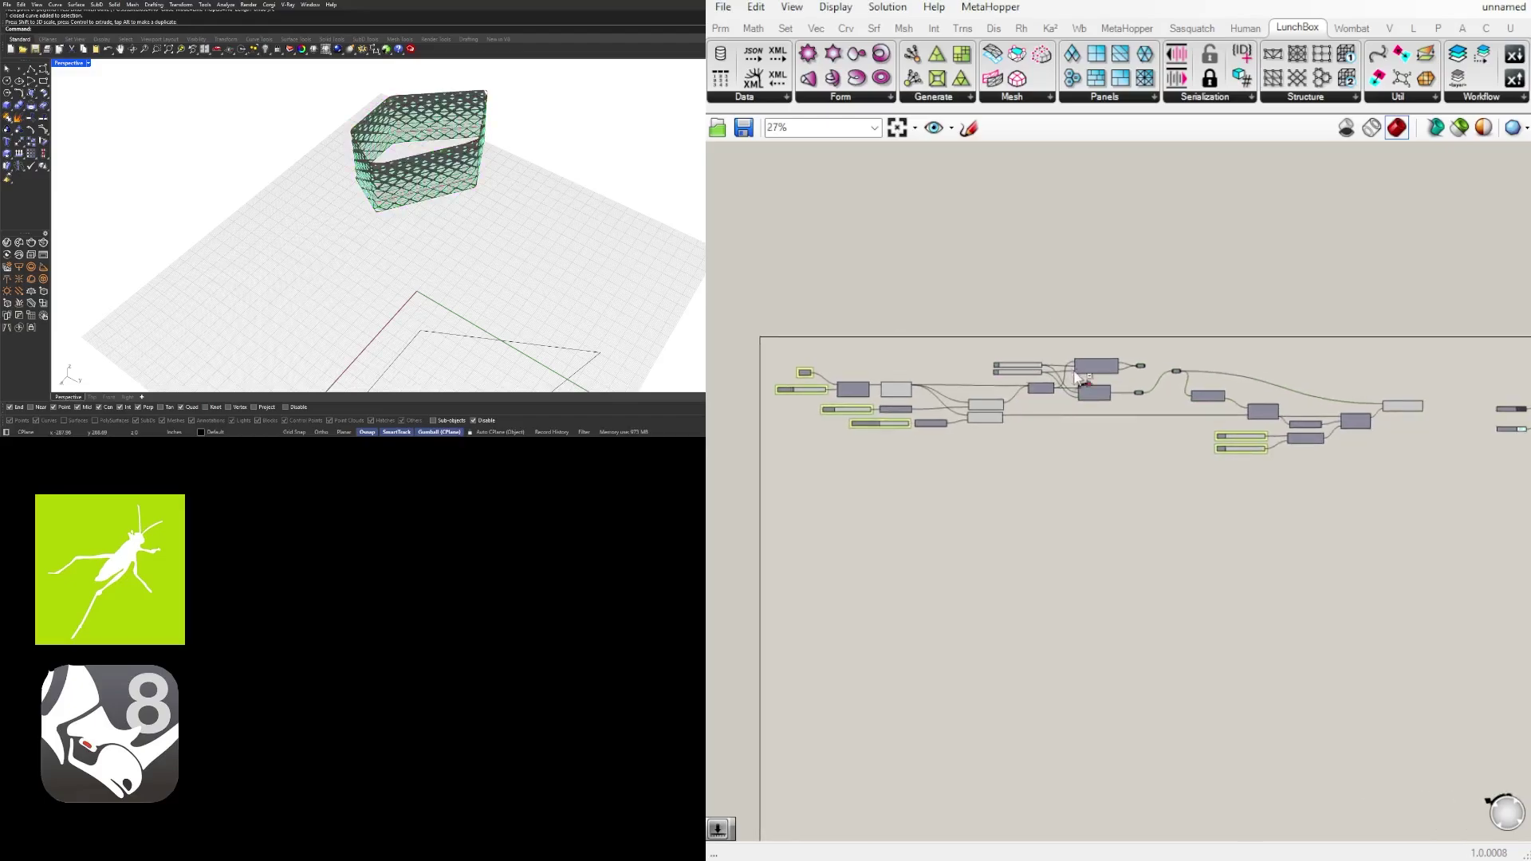
Move both Colour Swatches and their Custom Previews closer to Panel Frame
drag(1410, 462, 1302, 378)
scroll(1408, 391, up, 3)
drag(1472, 491, 1278, 343)
scroll(1348, 371, up, 3)
drag(1413, 452, 1272, 452)
click(1240, 388)
scroll(1162, 429, down, 3)
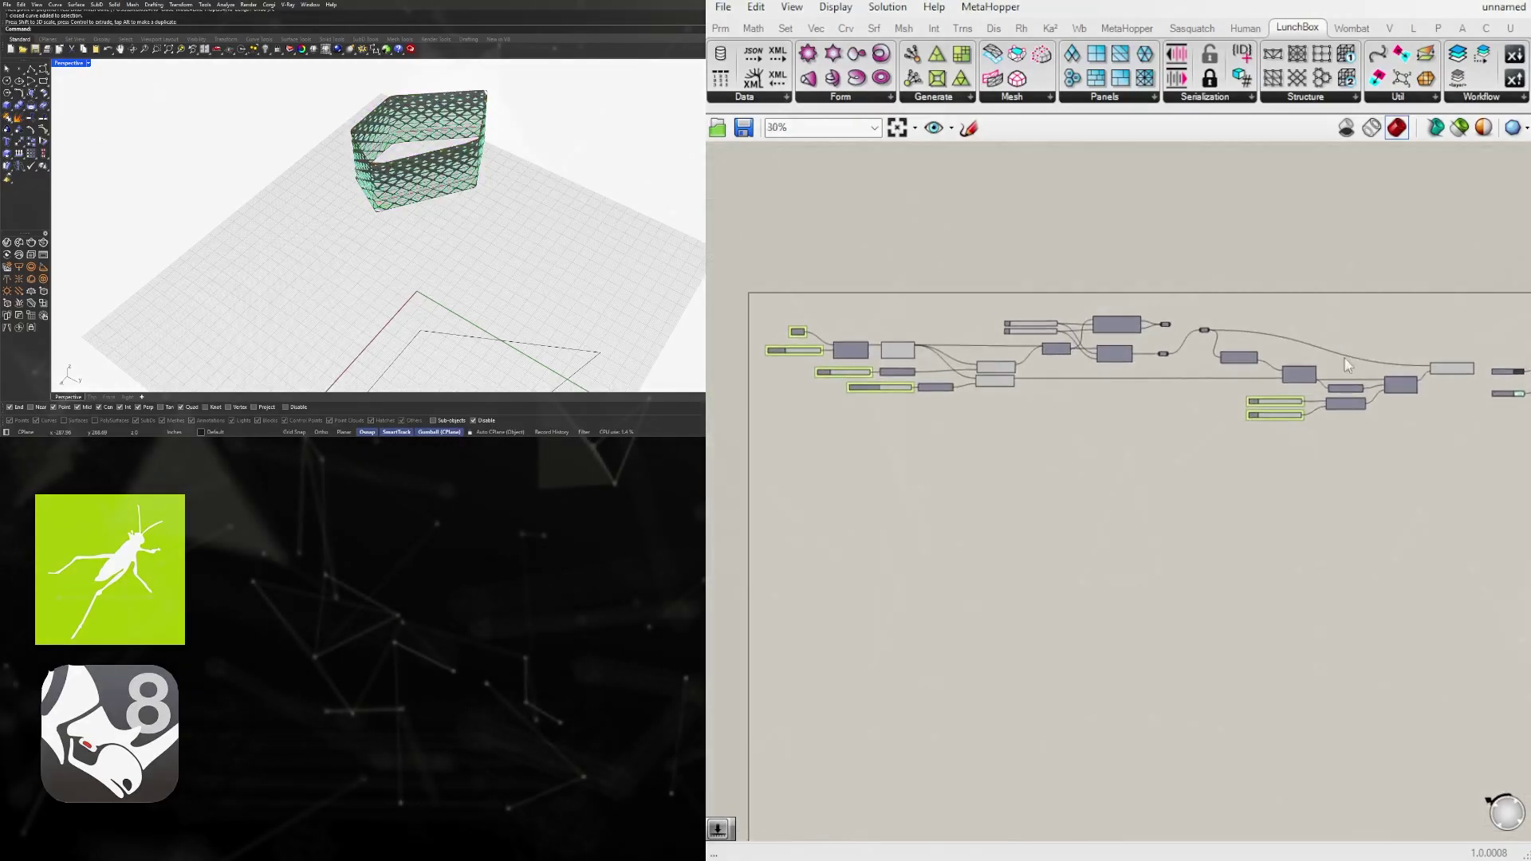